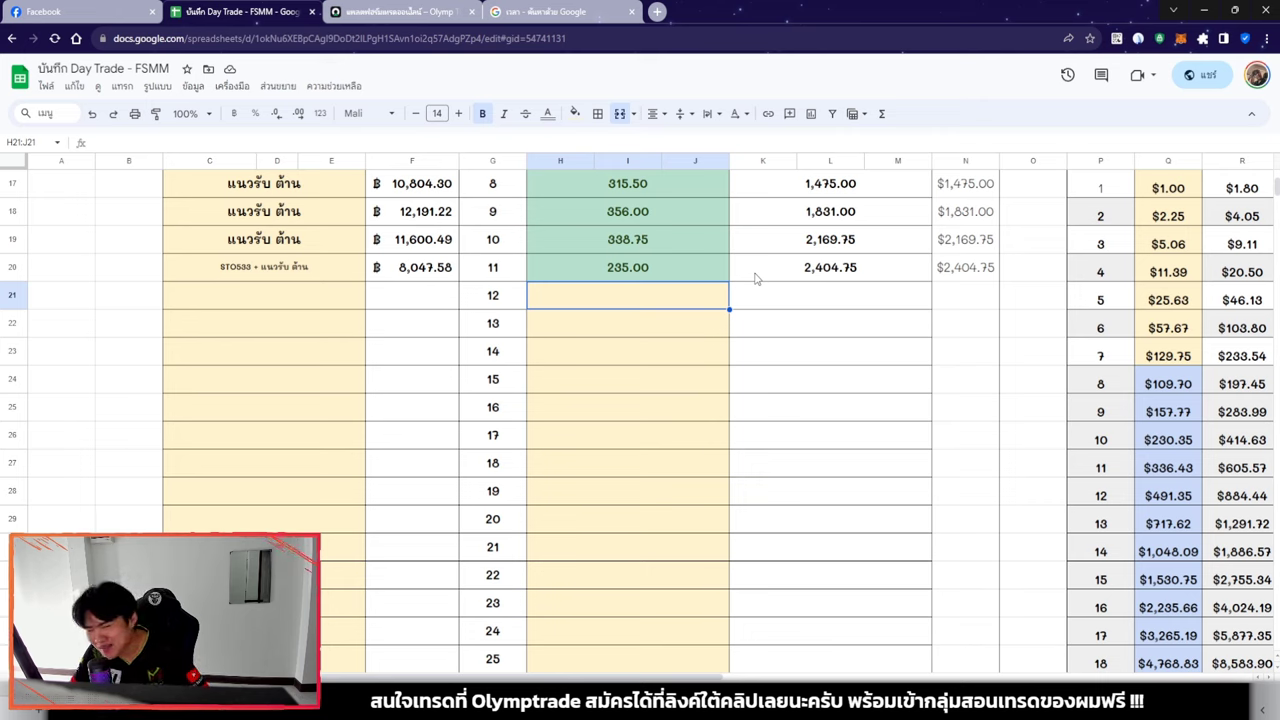
Look over the latest entry in the trade log sheet and check the current time in the Google search results
left_click(808, 272)
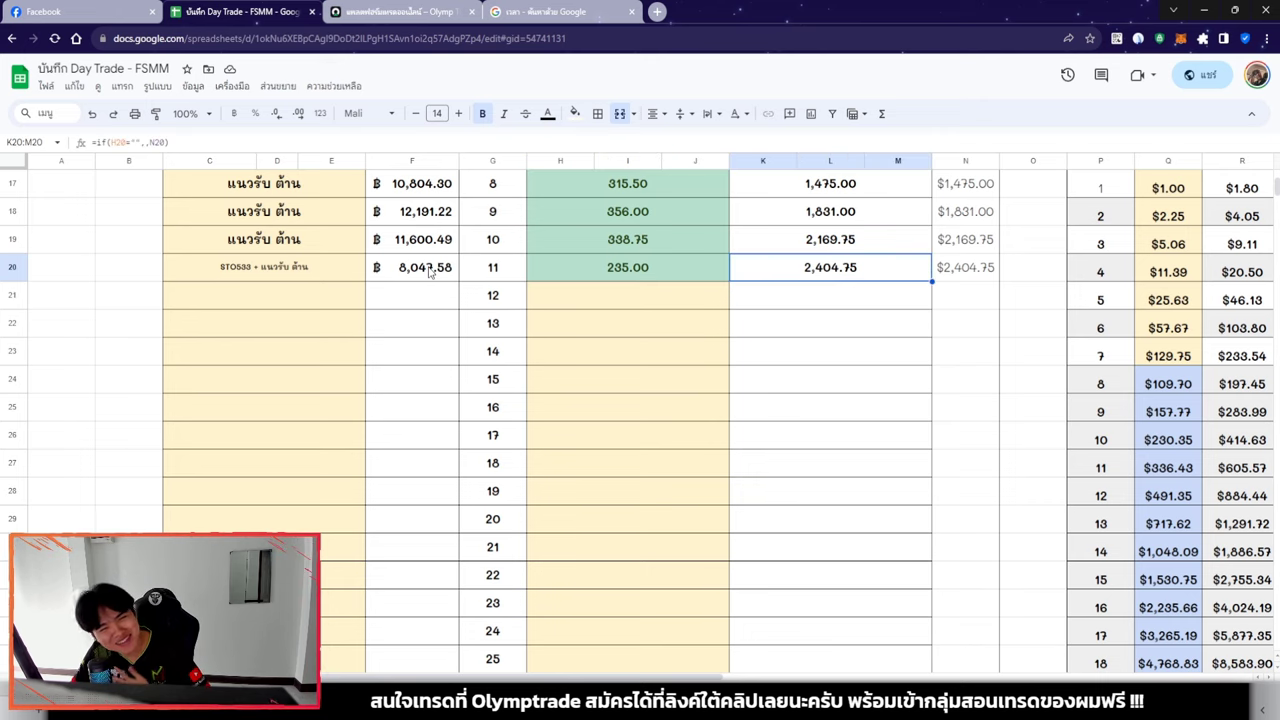
left_click(674, 302)
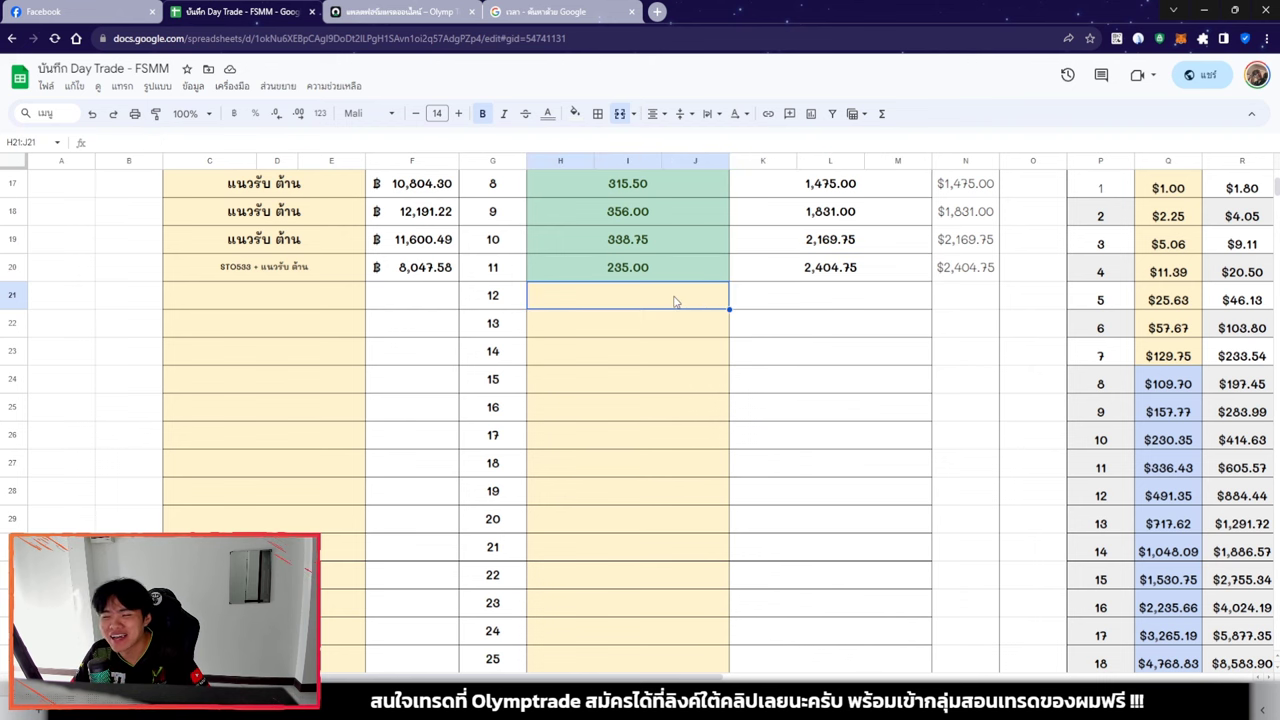
left_click(352, 13)
left_click(560, 11)
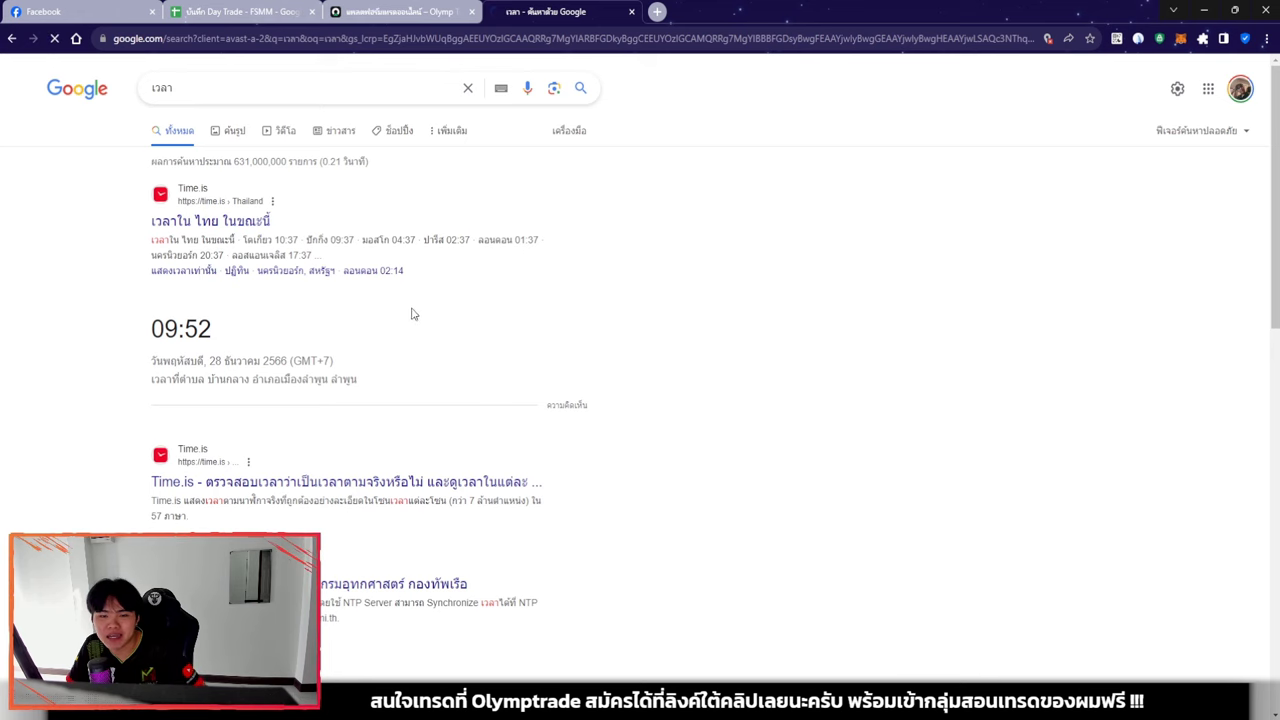
scroll(212, 283, "down", 1)
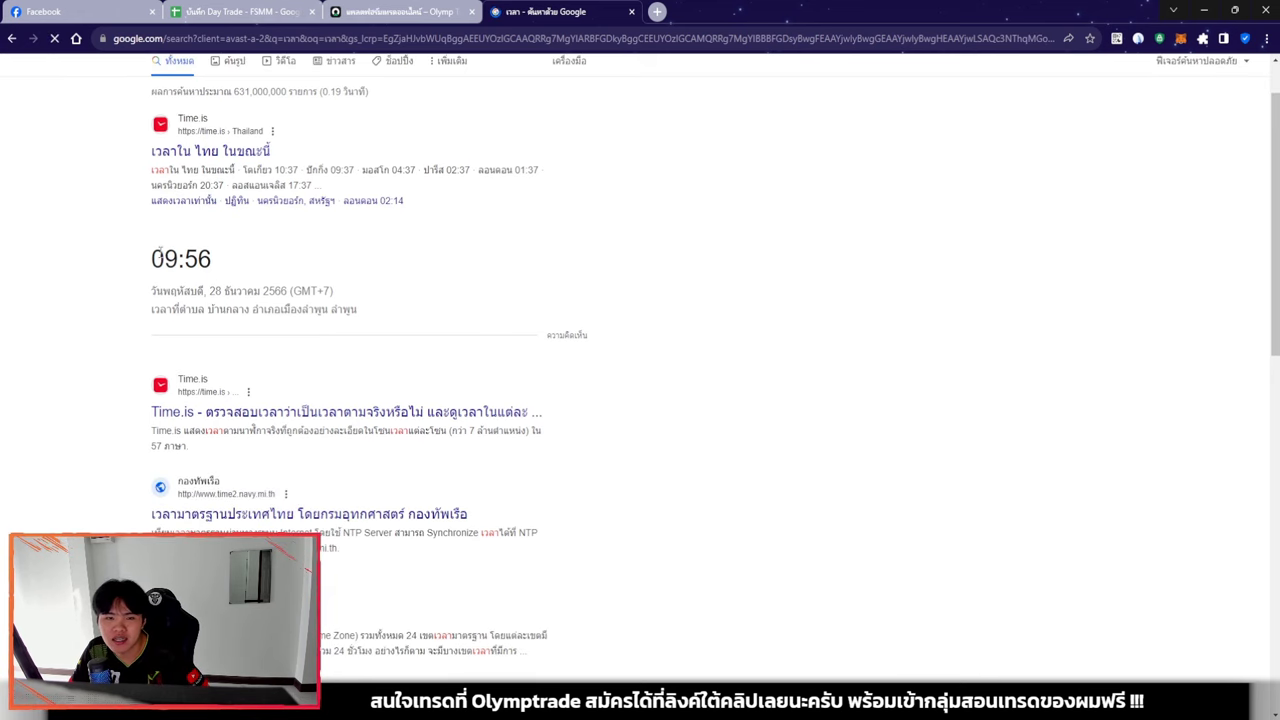
scroll(600, 280, "up", 1)
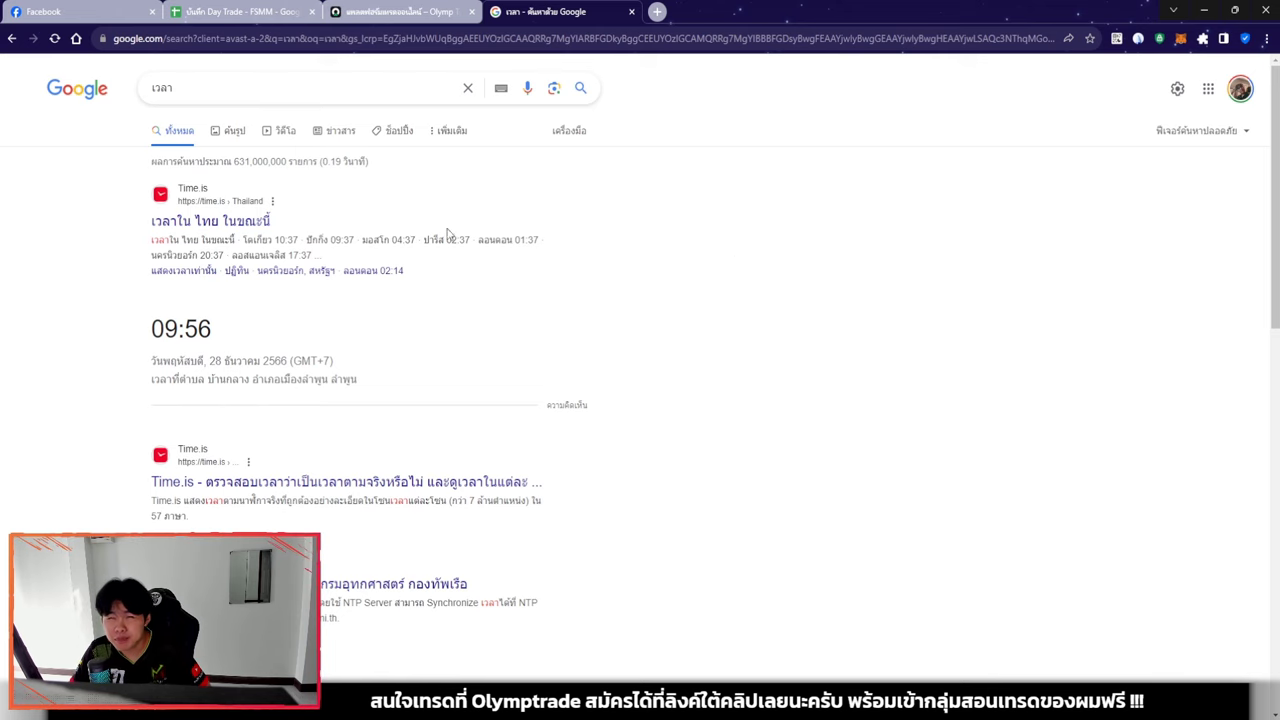
Switch to Olymp Trade, expand the Fixed Time asset list, browse its payouts and open the AUD/CAD chart
left_click(395, 11)
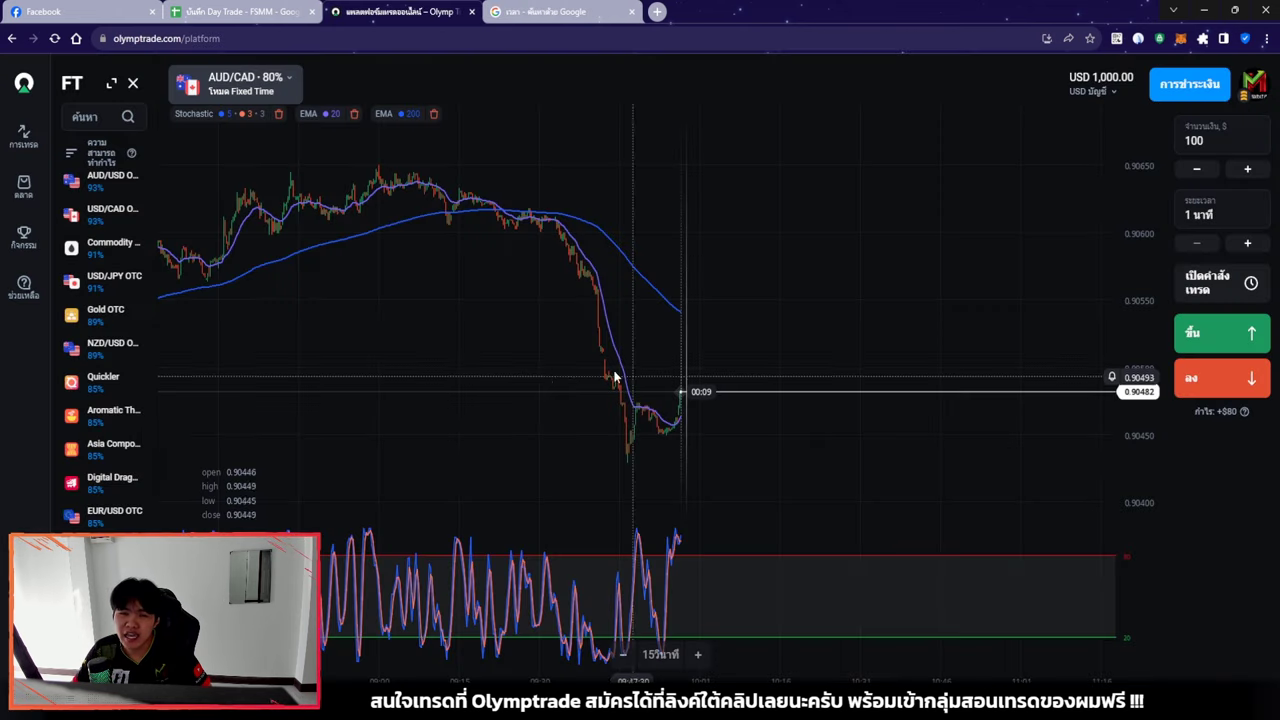
left_click(110, 84)
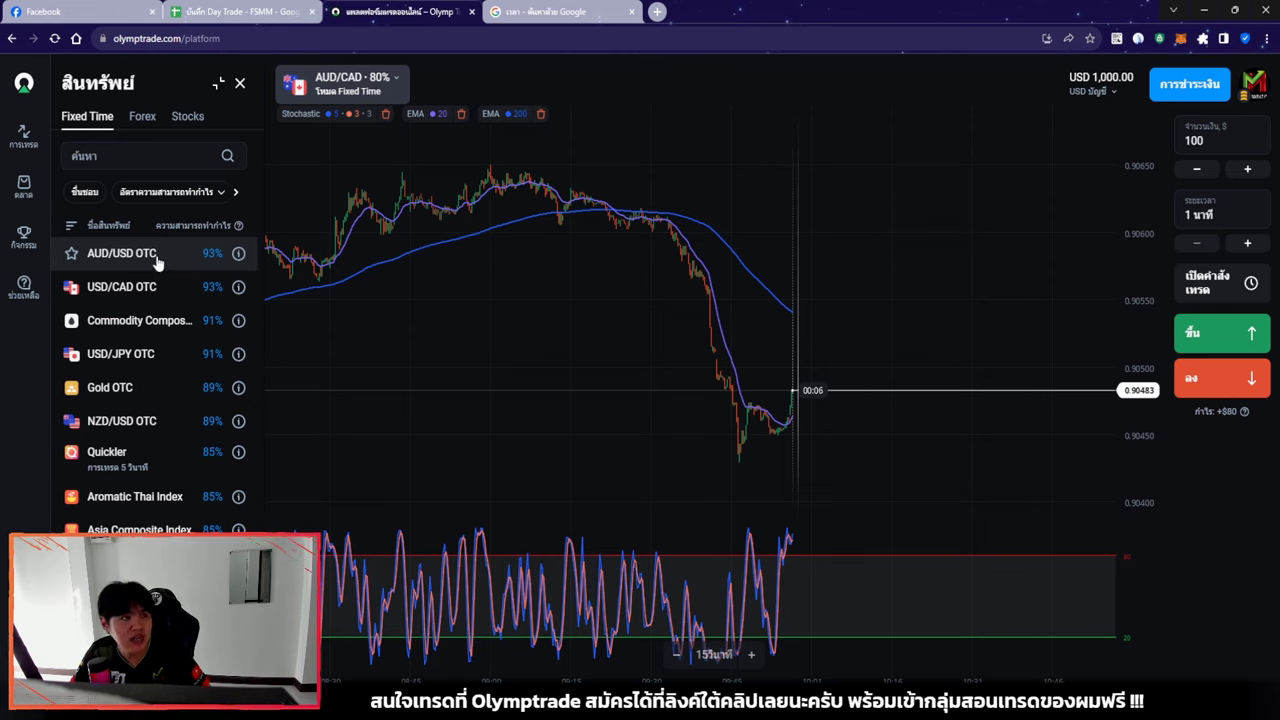
scroll(158, 268, "down", 5)
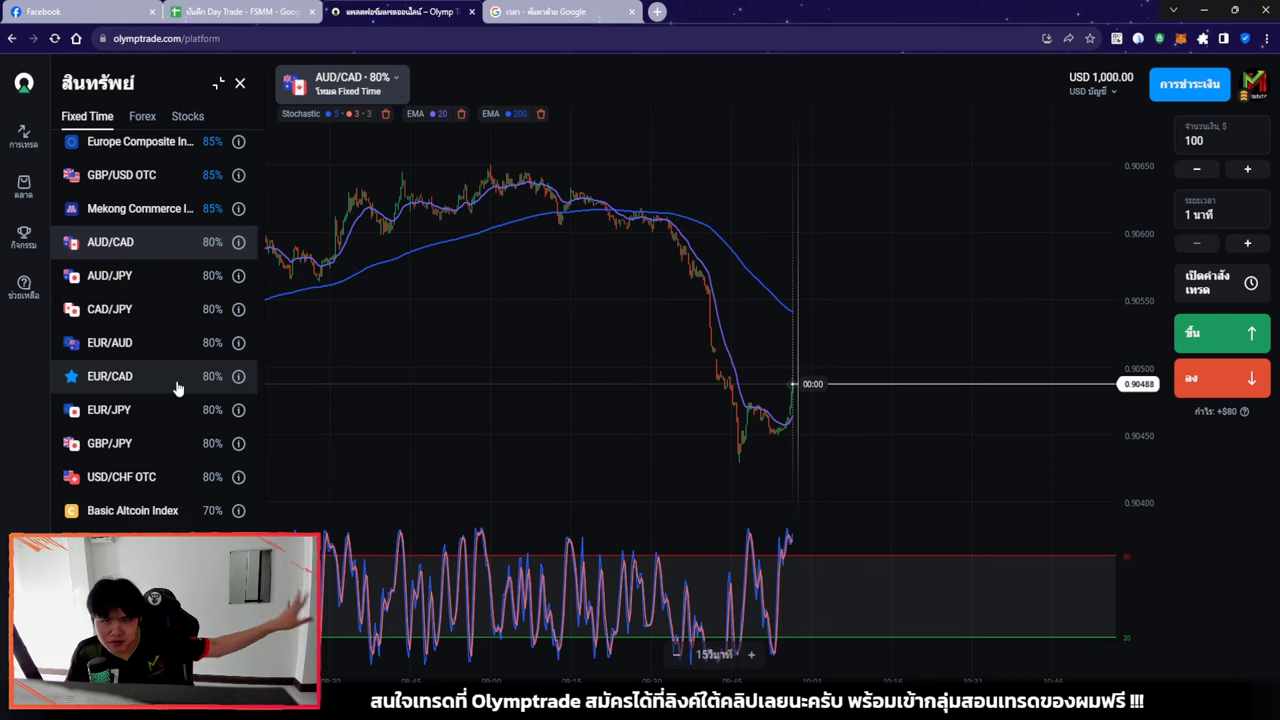
scroll(176, 386, "up", 5)
scroll(150, 260, "down", 1)
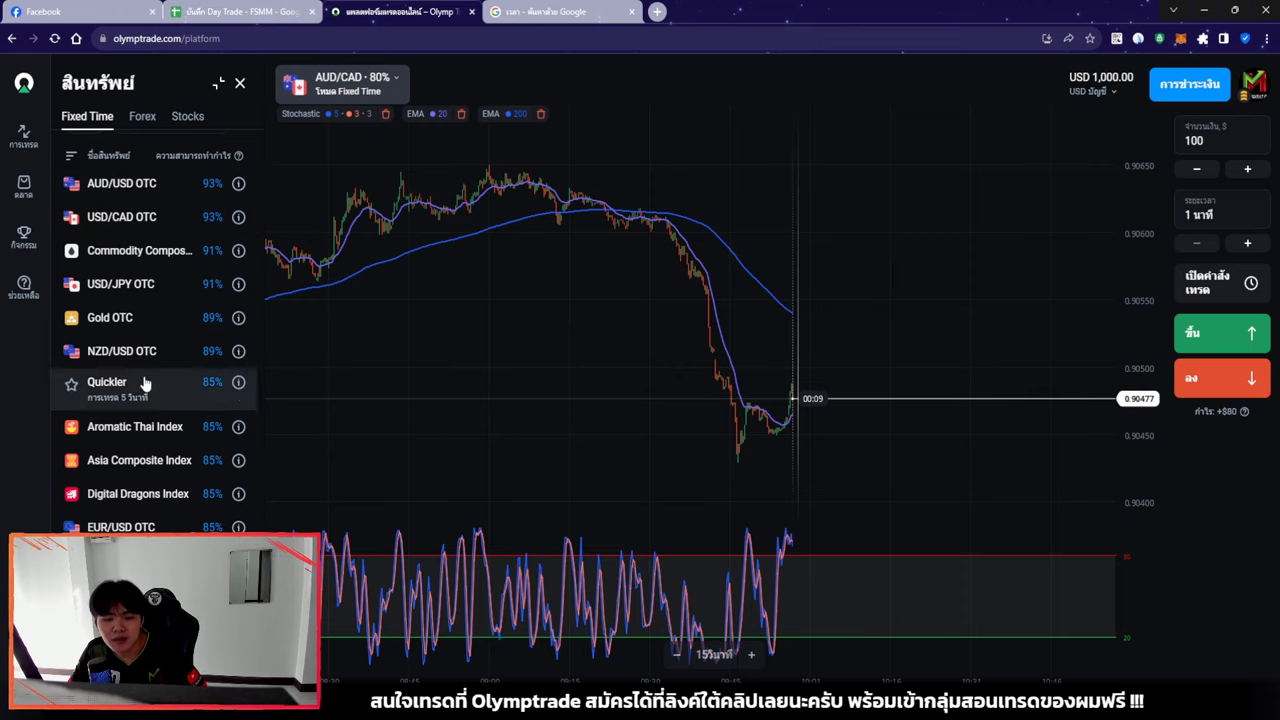
scroll(160, 440, "down", 4)
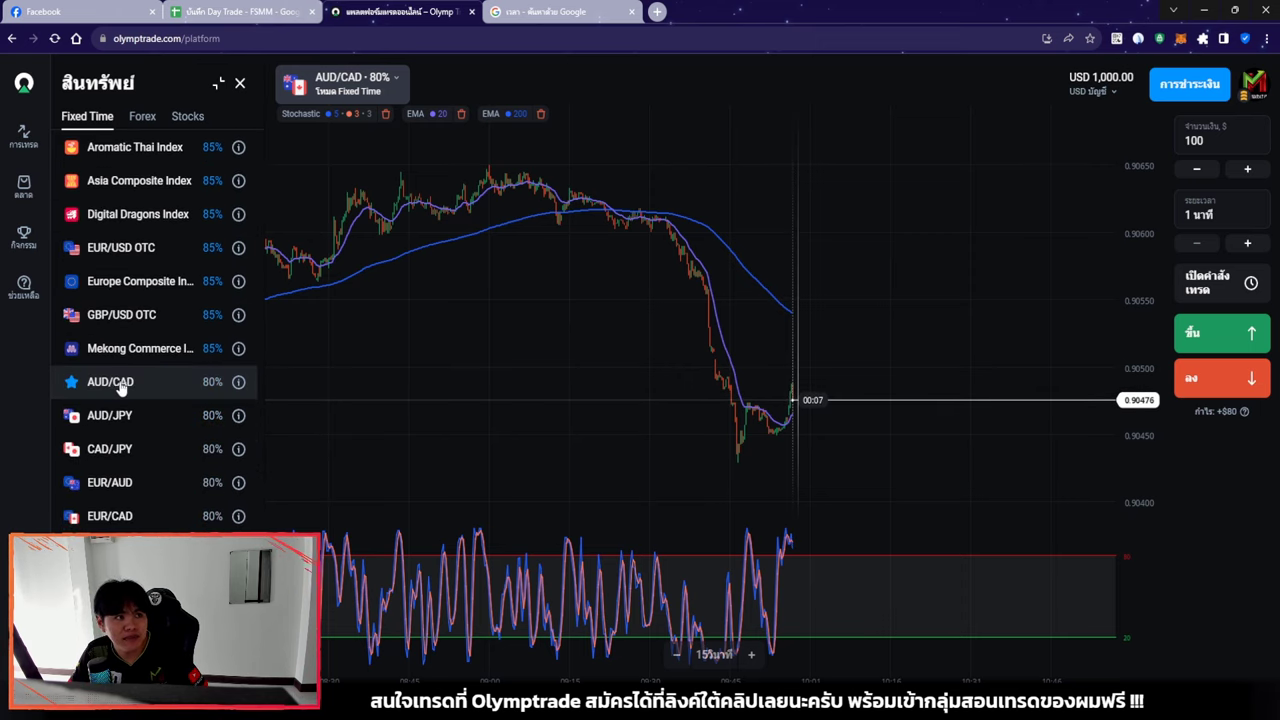
left_click(111, 394)
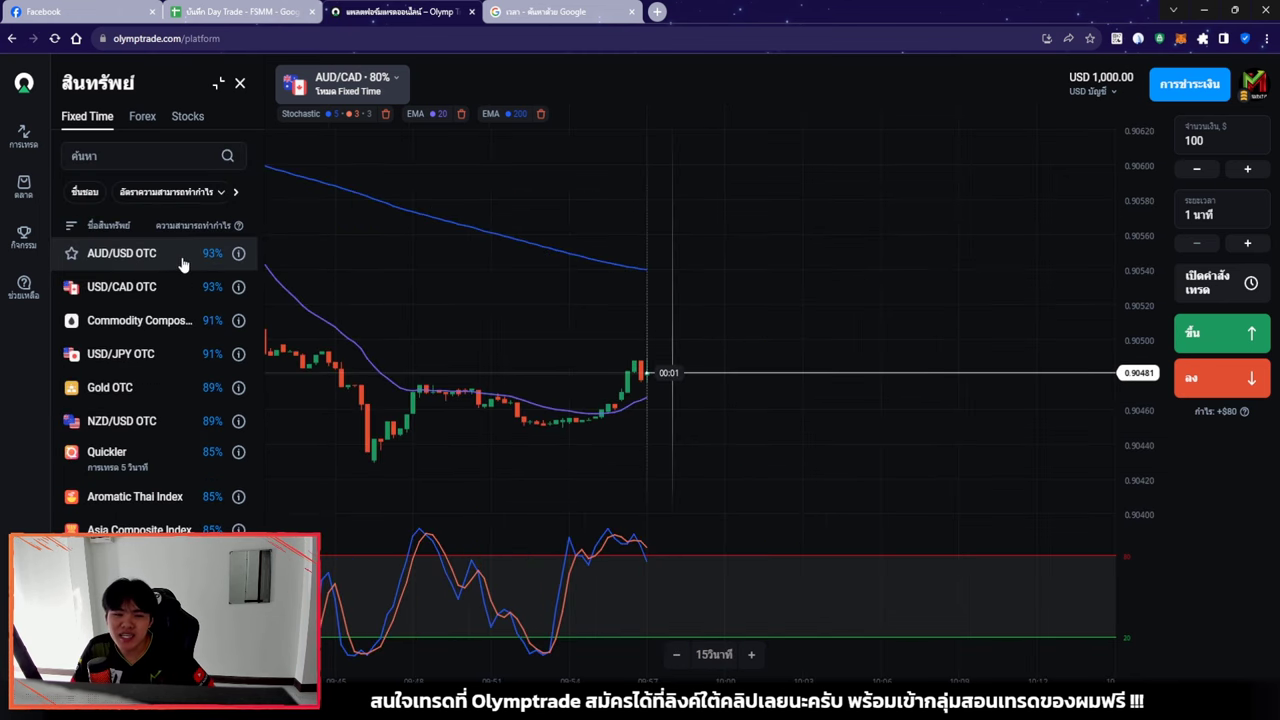
Open the AUD/USD OTC chart, view its wider trend and look through the remaining Fixed Time assets
left_click(160, 258)
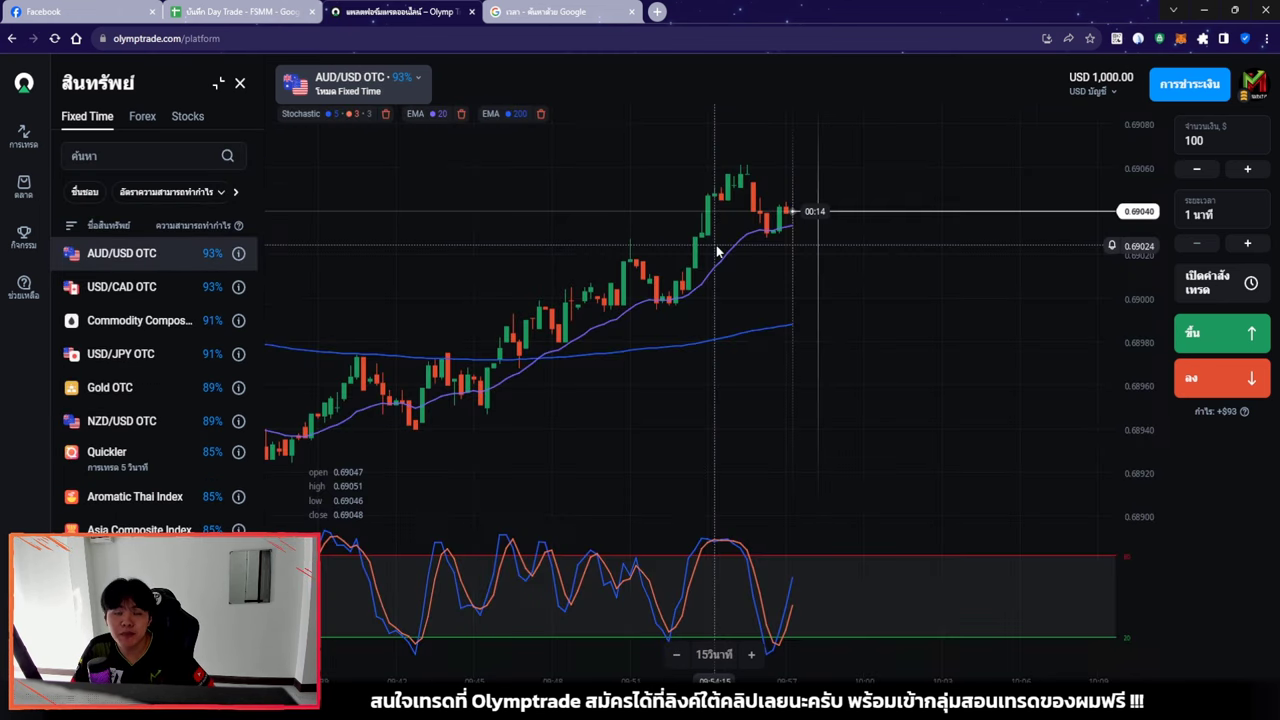
scroll(716, 252, "down", 6)
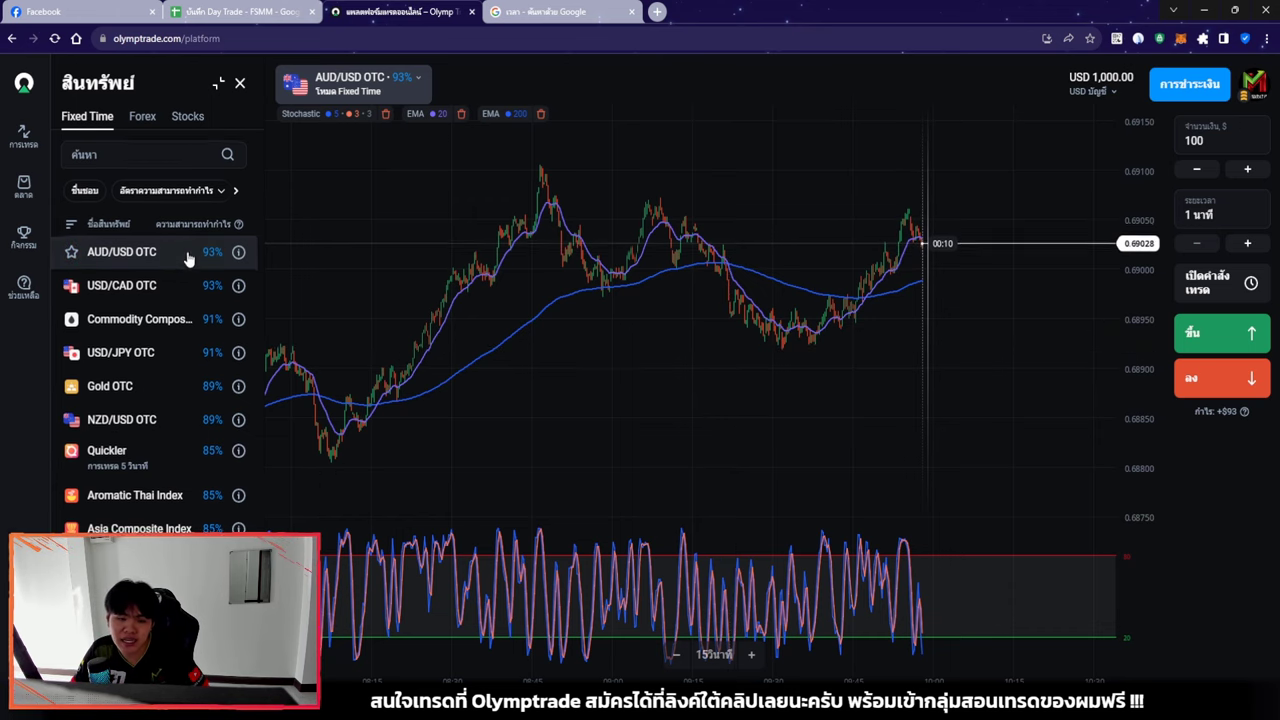
scroll(188, 258, "down", 5)
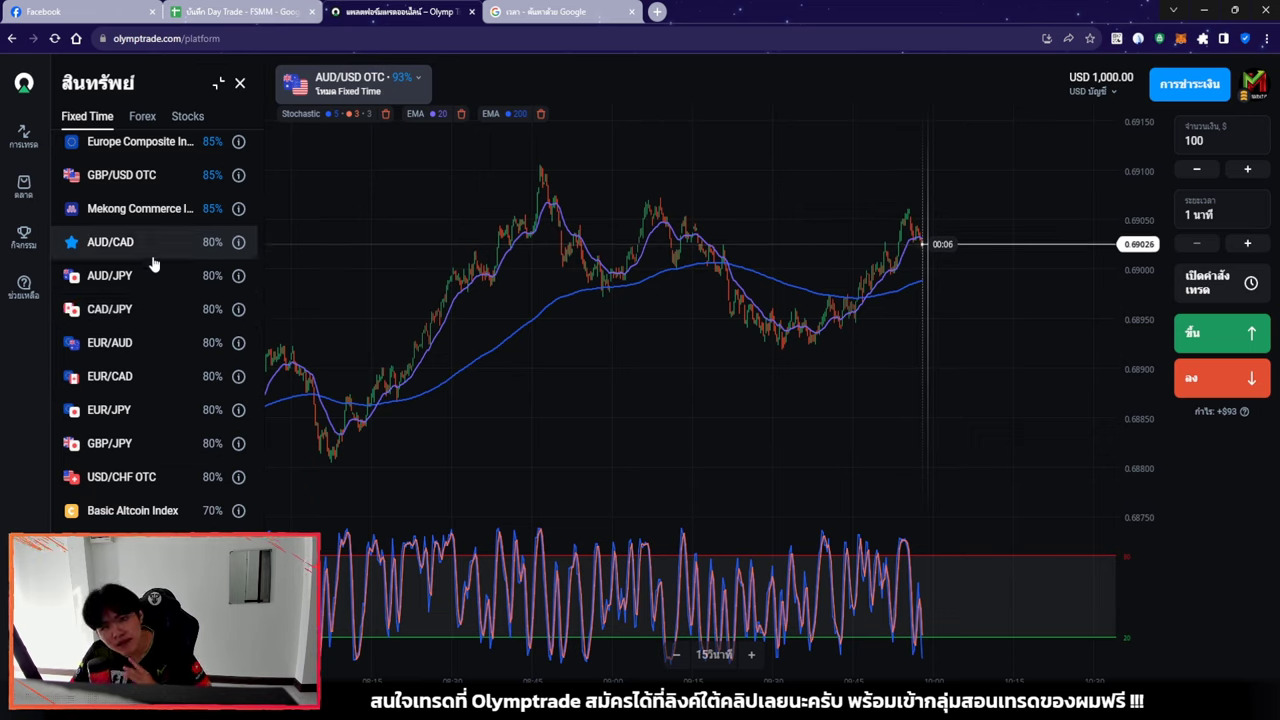
scroll(155, 268, "up", 5)
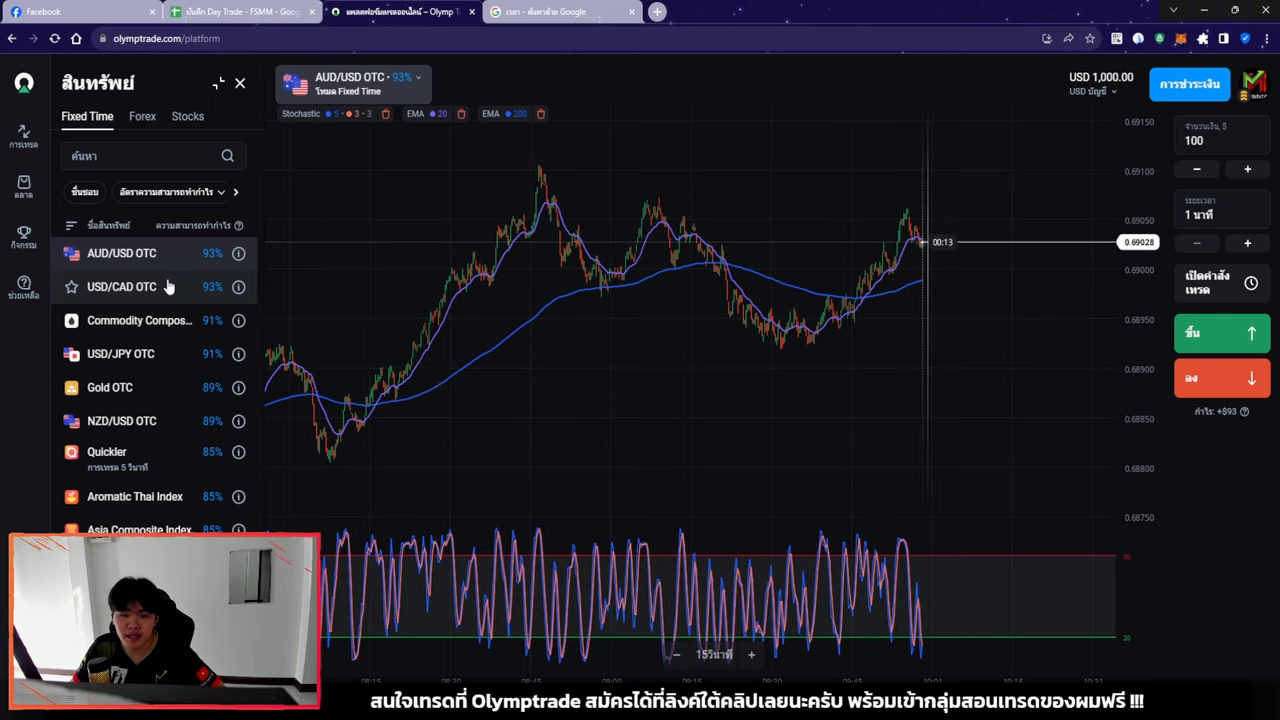
Open the USD/CAD OTC chart and compare it with the payouts of the other listed assets
left_click(148, 296)
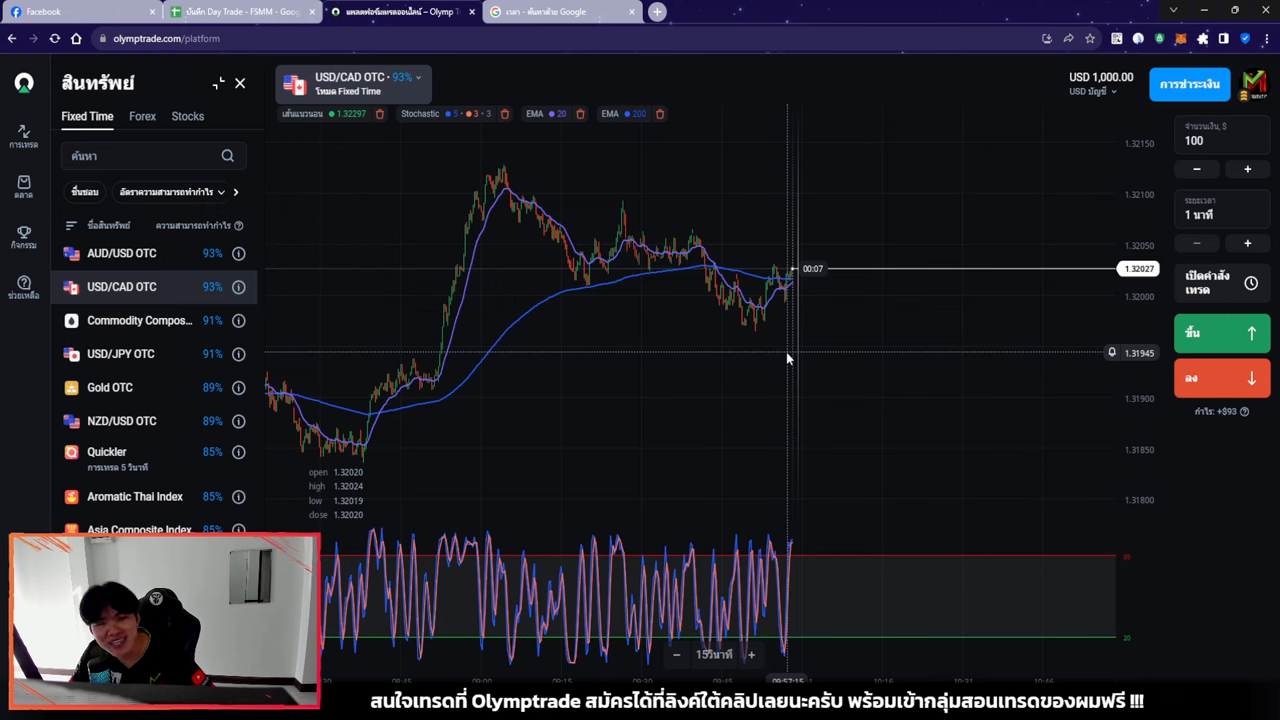
scroll(171, 309, "down", 5)
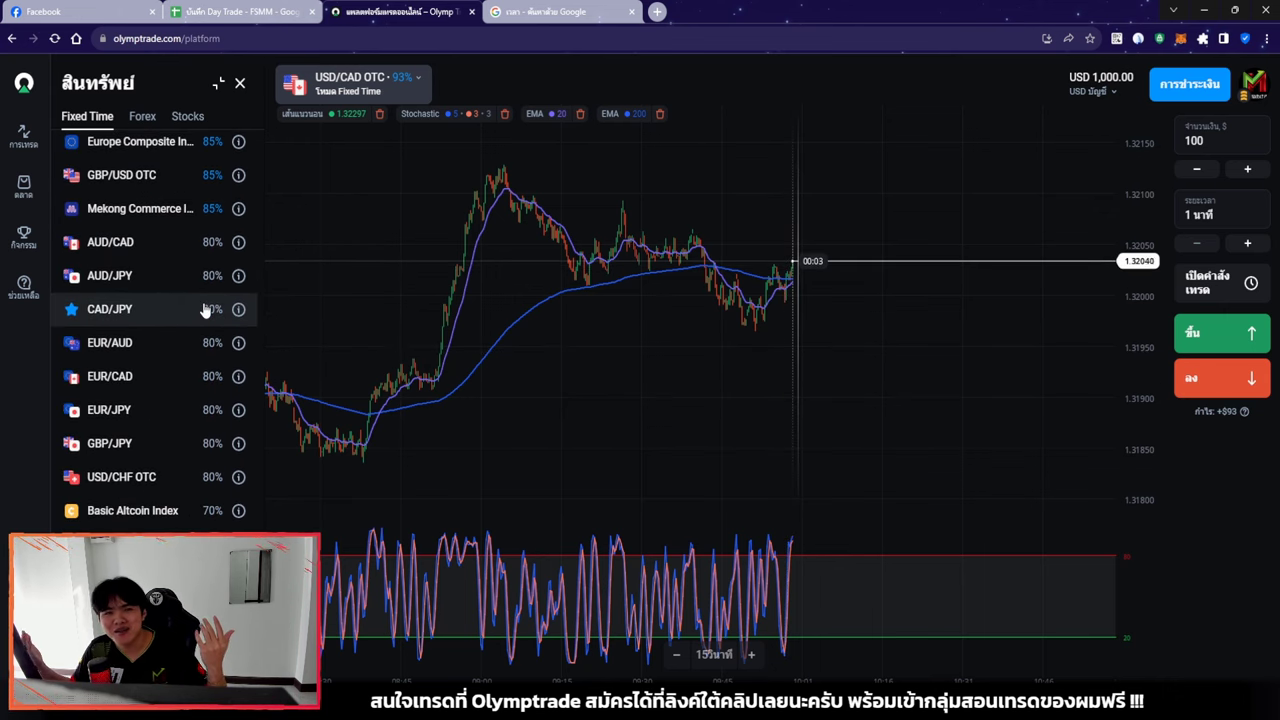
scroll(203, 310, "up", 5)
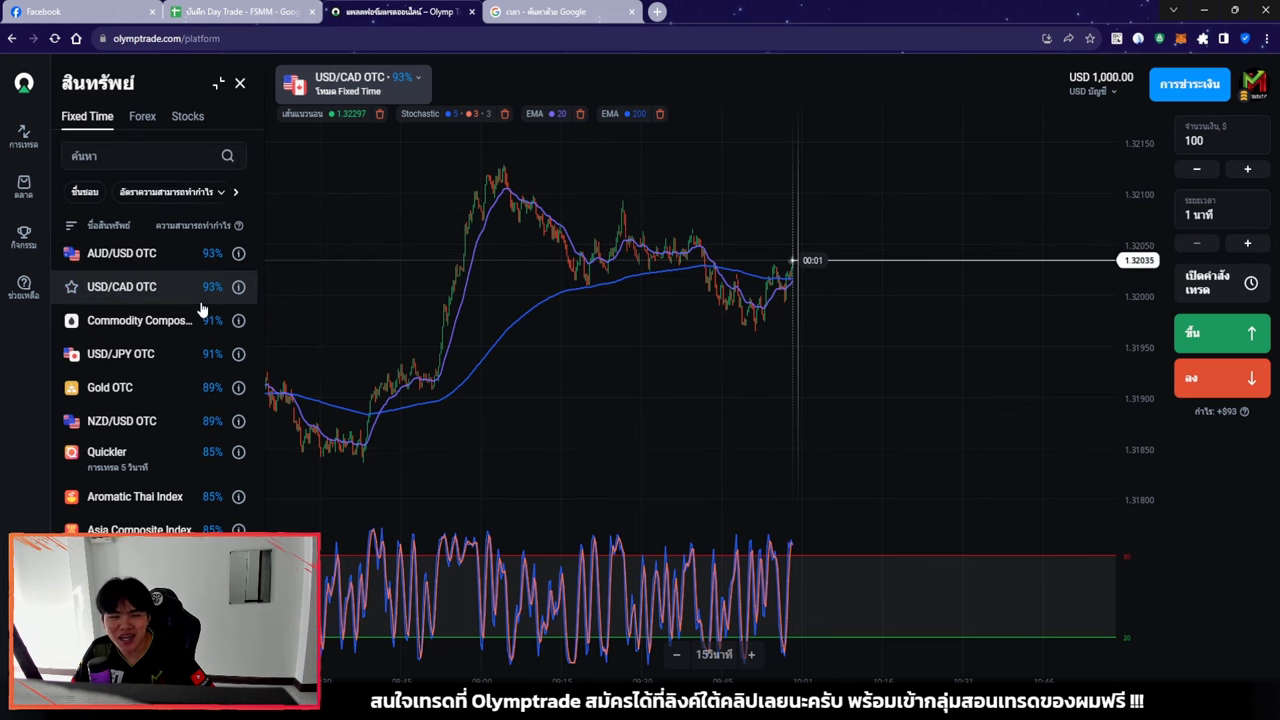
Collapse the asset list and place a $200 one-minute down trade on NZD/USD OTC
left_click(219, 85)
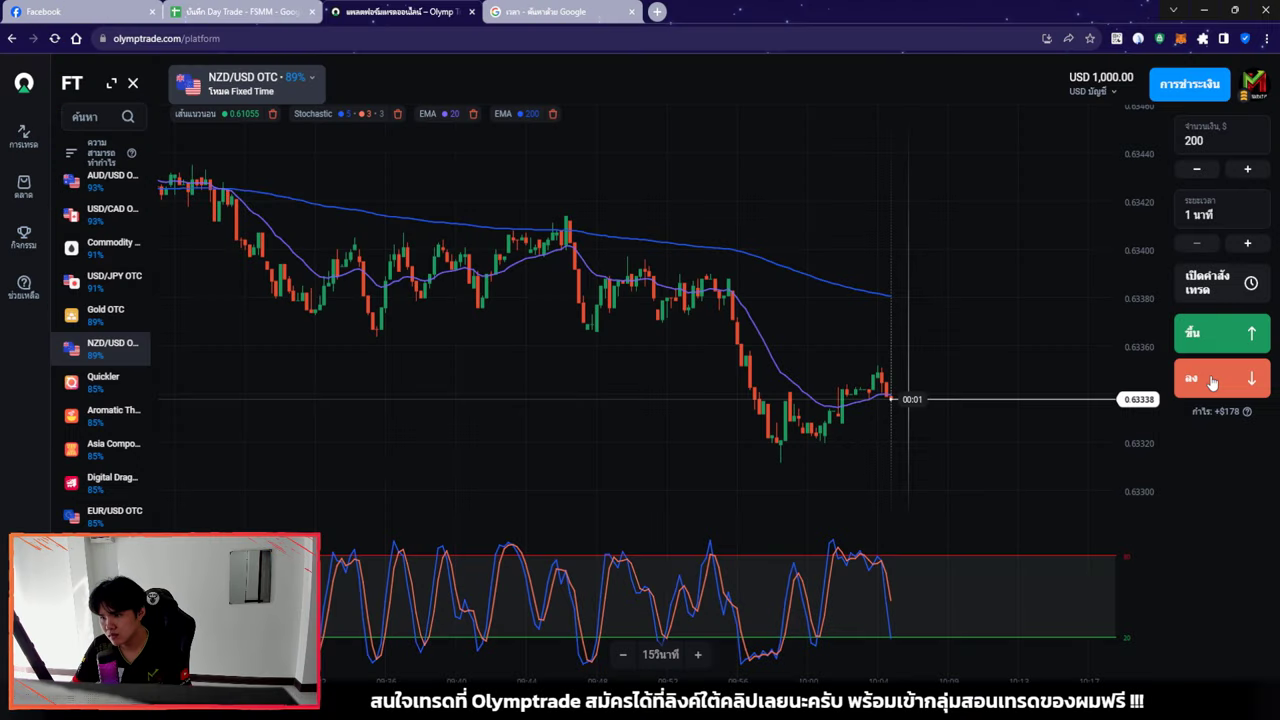
left_click(1212, 381)
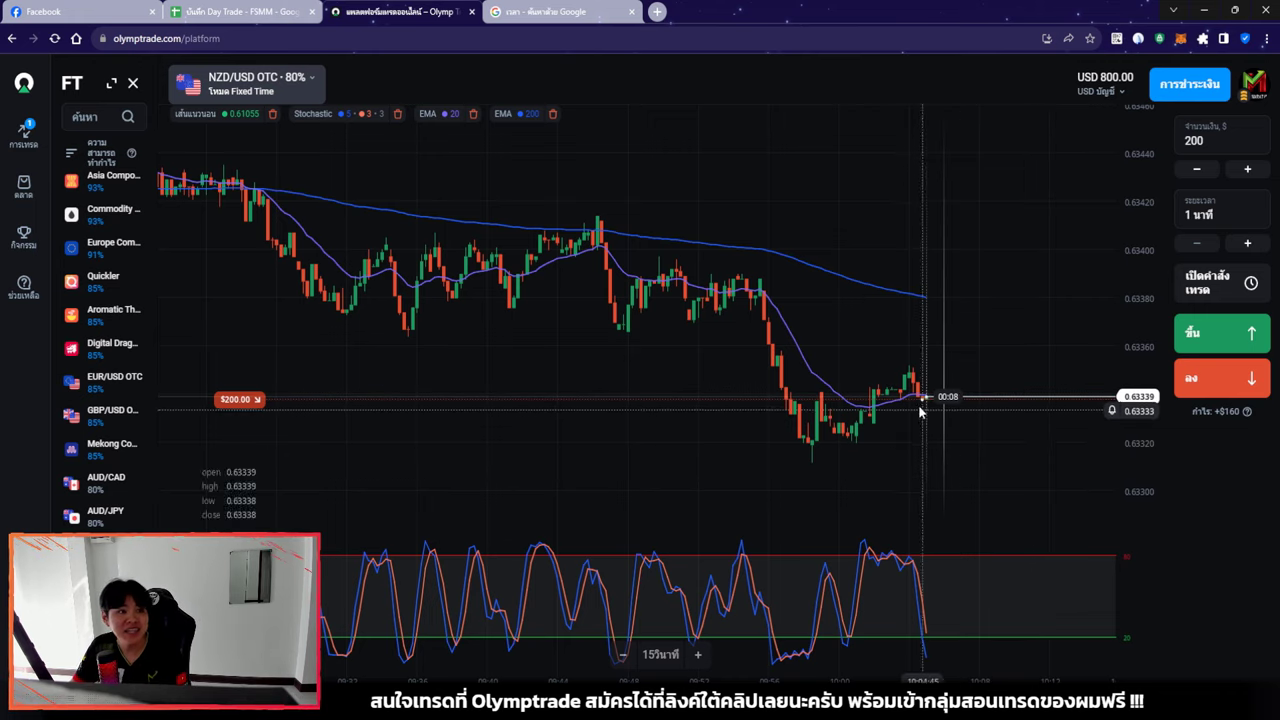
Draw white arrows over the NZD/USD OTC chart marking the descending highs and lows of the downtrend
scroll(1035, 358, "up", 2)
scroll(1035, 358, "up", 2)
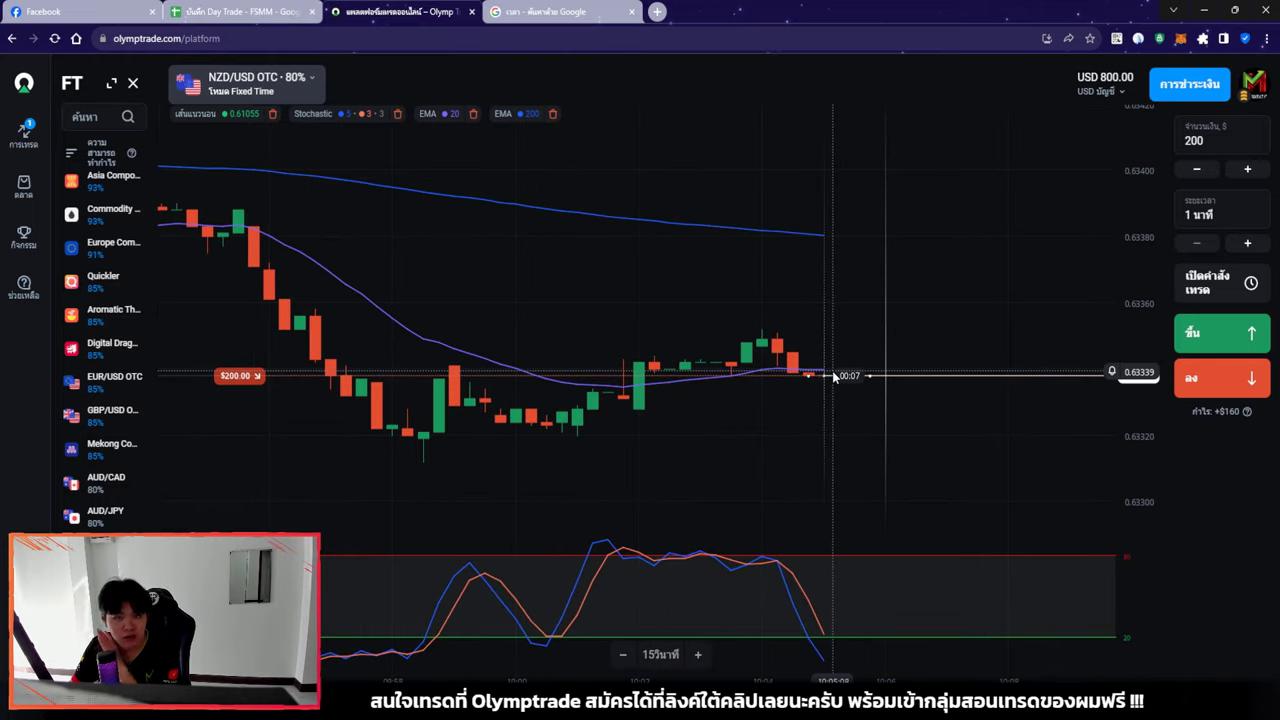
scroll(805, 404, "down", 6)
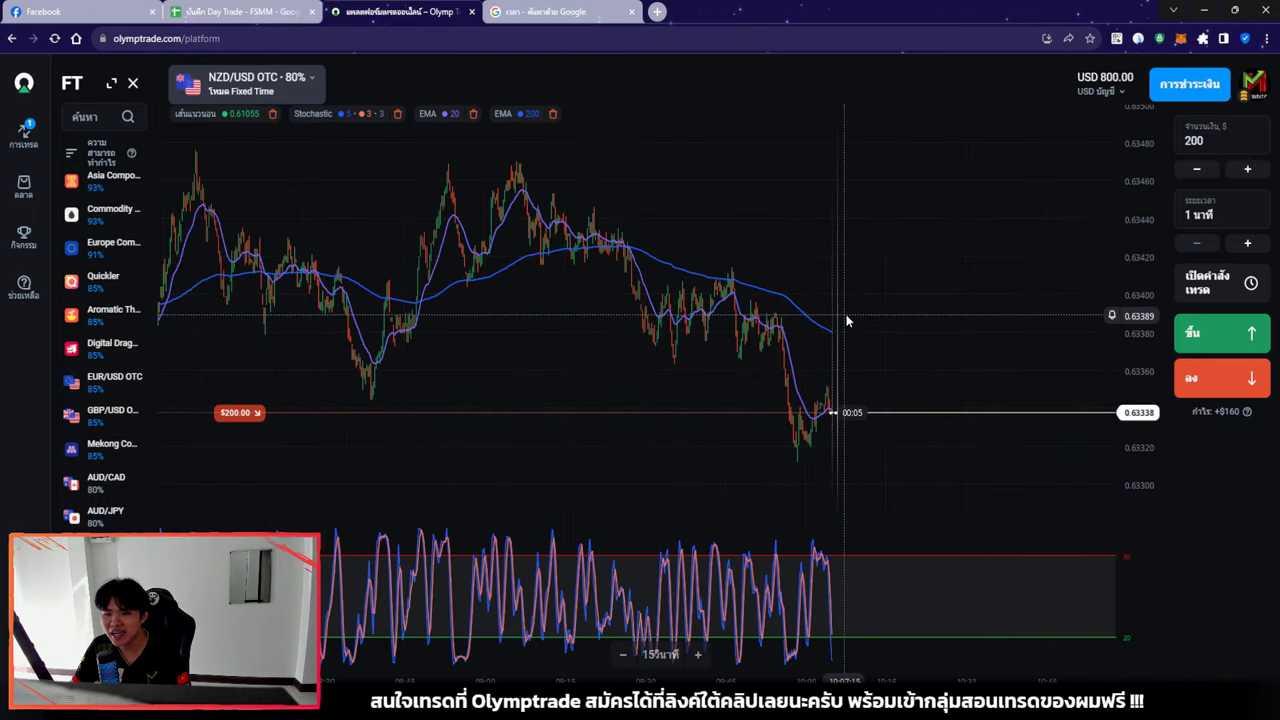
left_click(1138, 38)
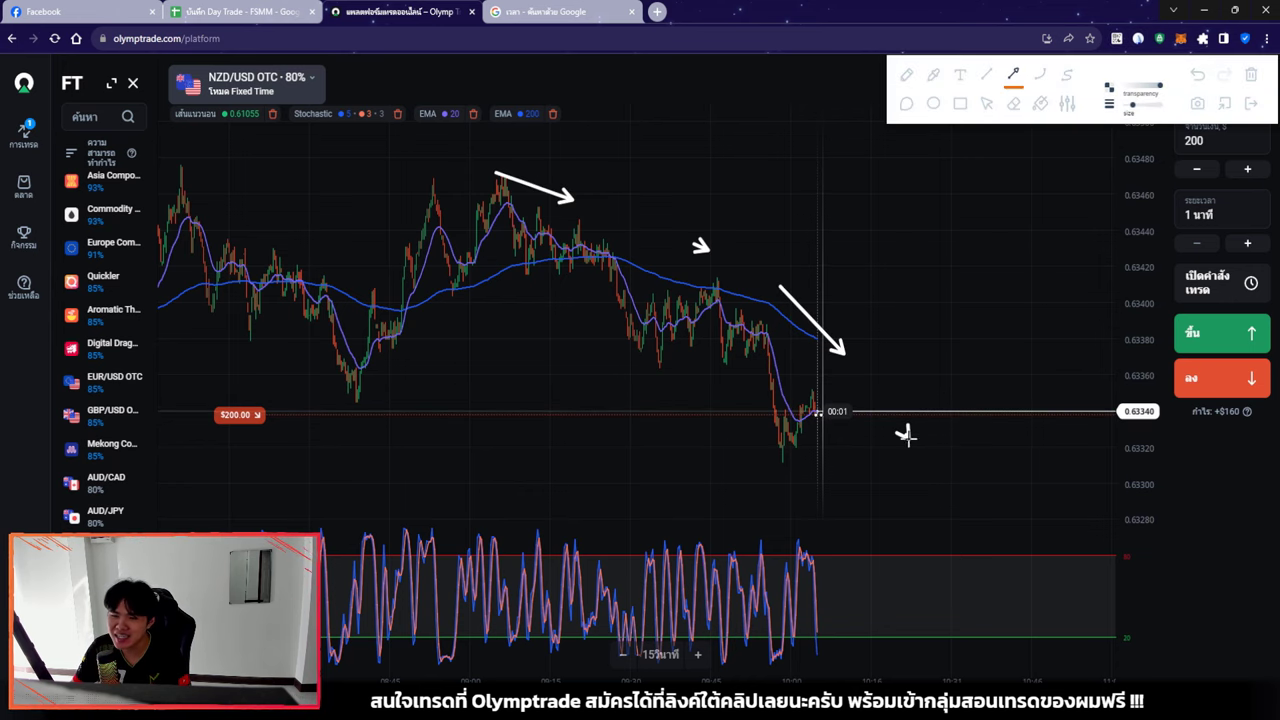
mouse_move(497, 175)
left_mouse_down()
mouse_move(523, 272)
mouse_move(580, 215)
mouse_move(648, 365)
left_mouse_up()
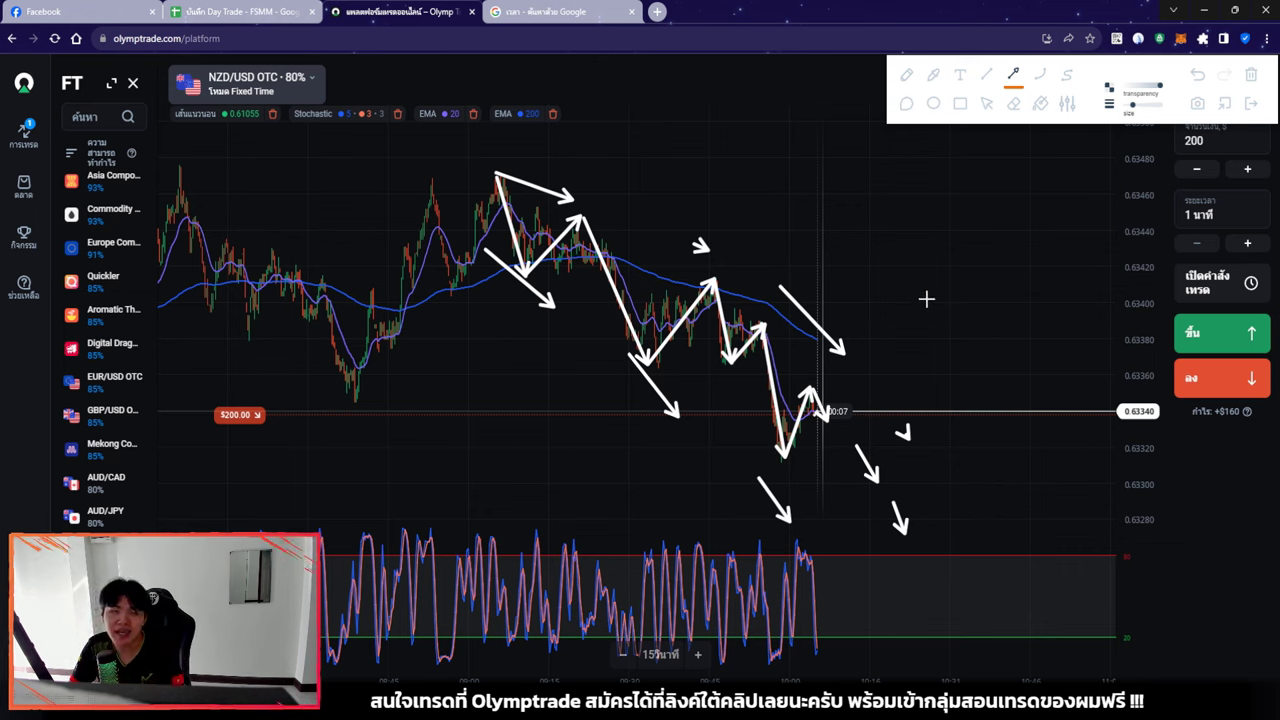
Clear all the arrow annotations from the chart and exit the drawing tool
left_click(987, 104)
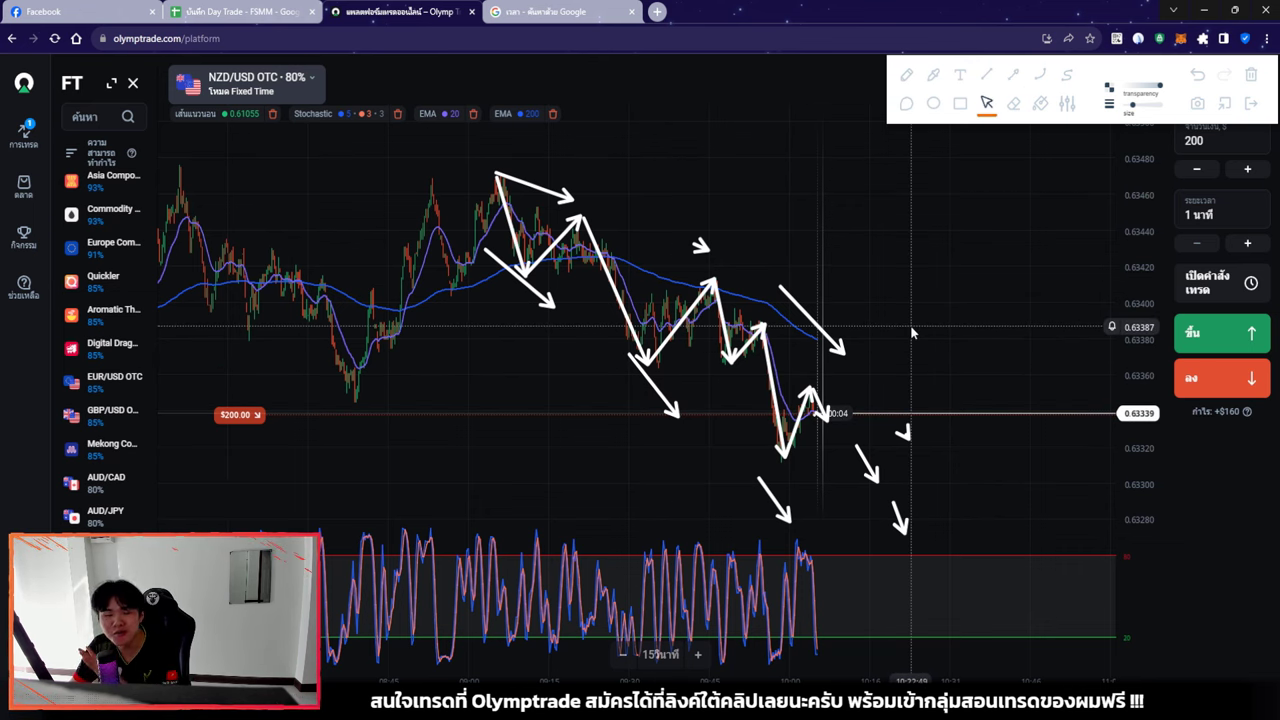
left_click(1250, 74)
left_click(1250, 103)
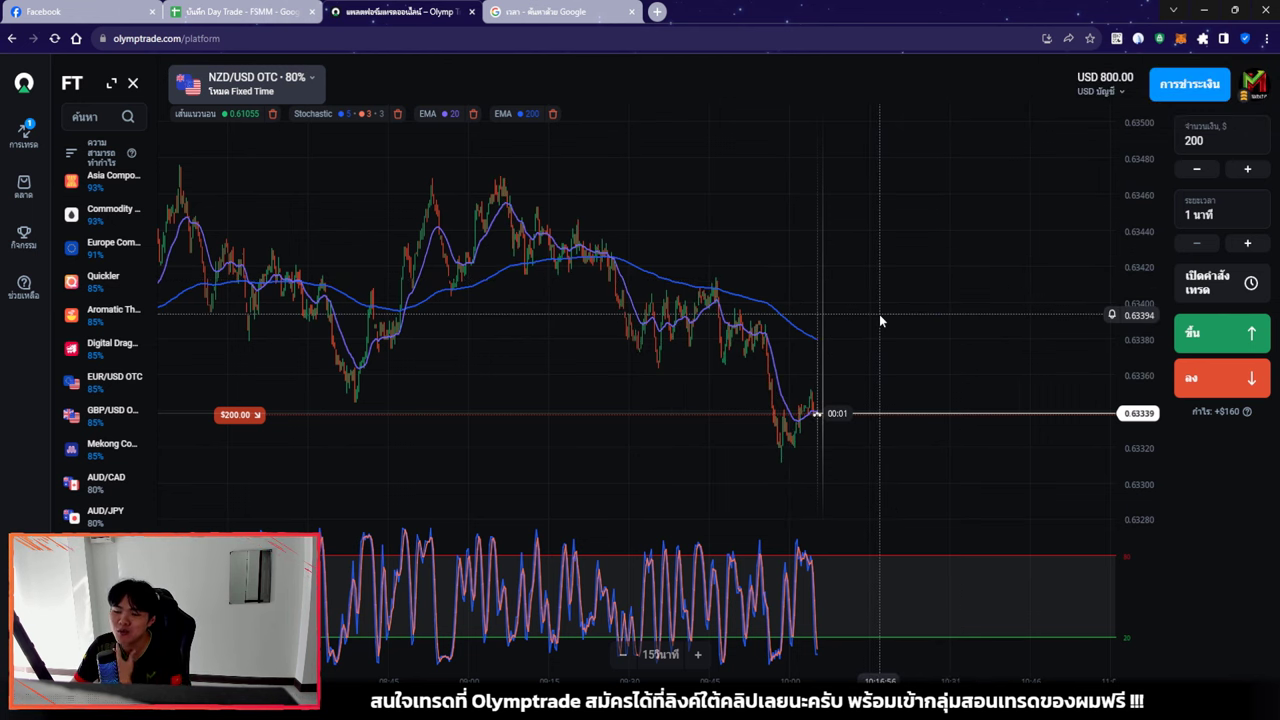
Examine the NZD/USD OTC candles, EMA lines and Stochastic around the $200 trade, both close up and over the wider trend
scroll(822, 356, "up", 5)
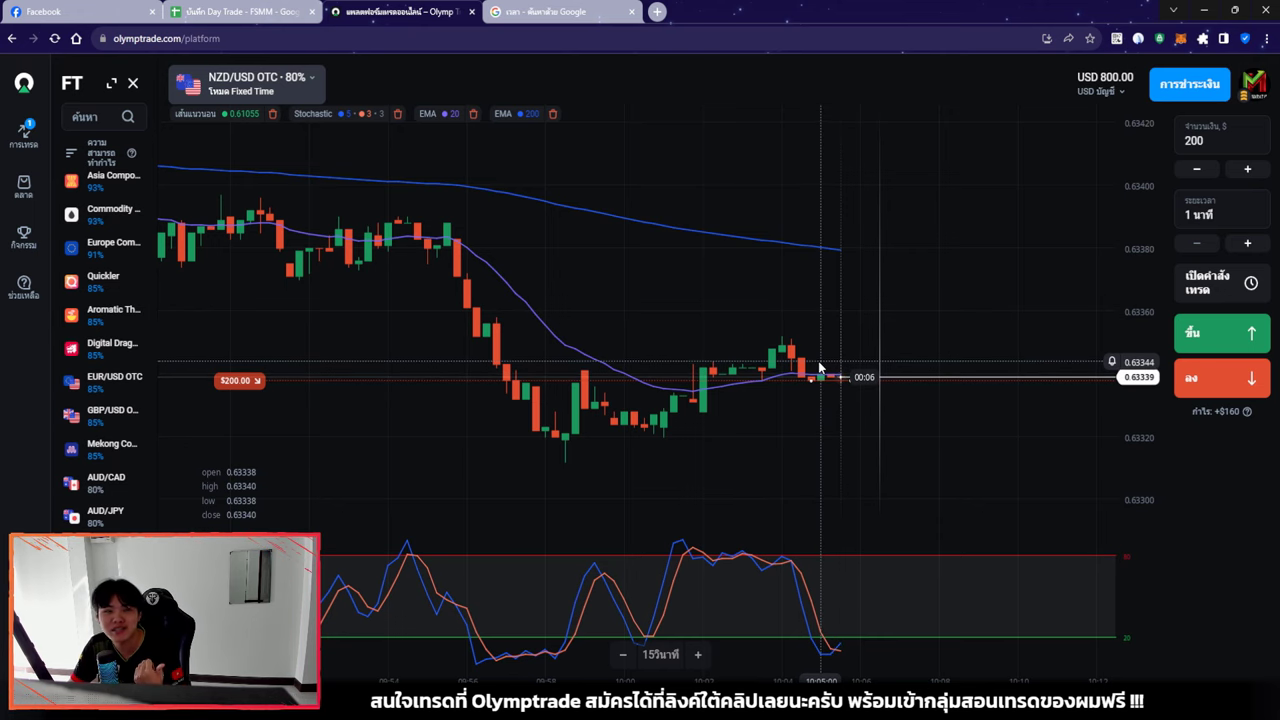
scroll(850, 375, "down", 10)
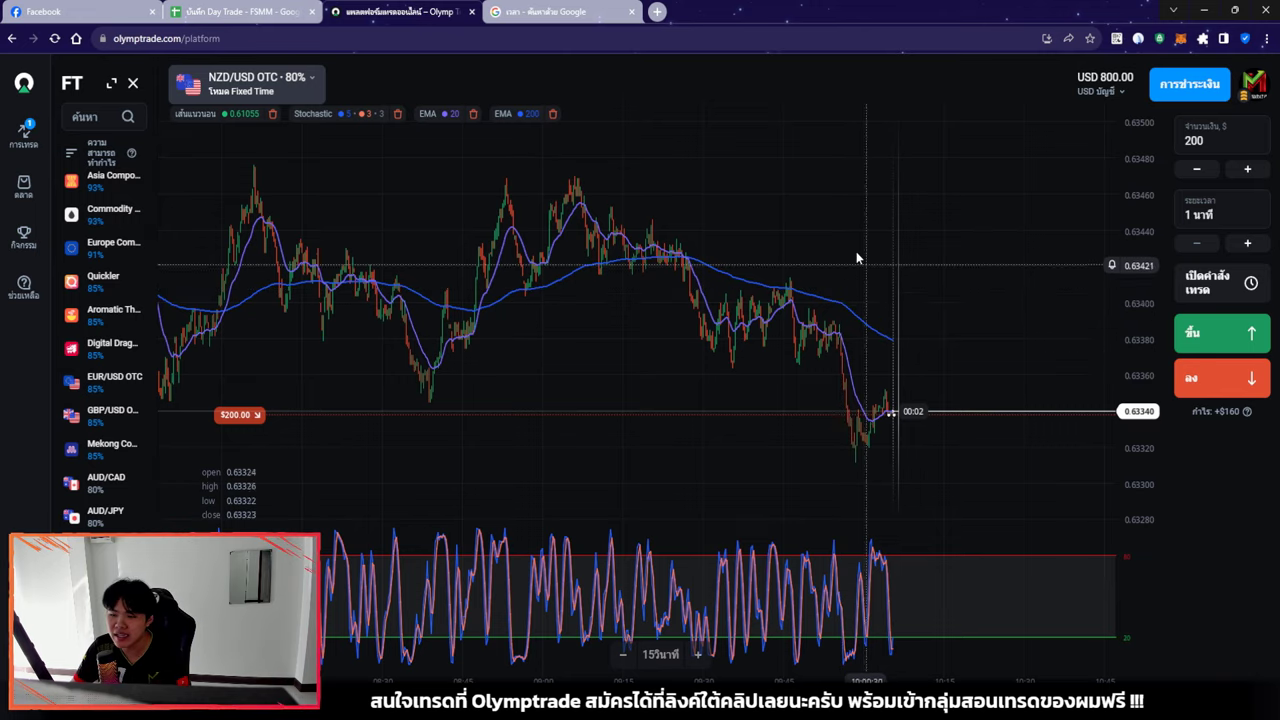
scroll(886, 426, "up", 10)
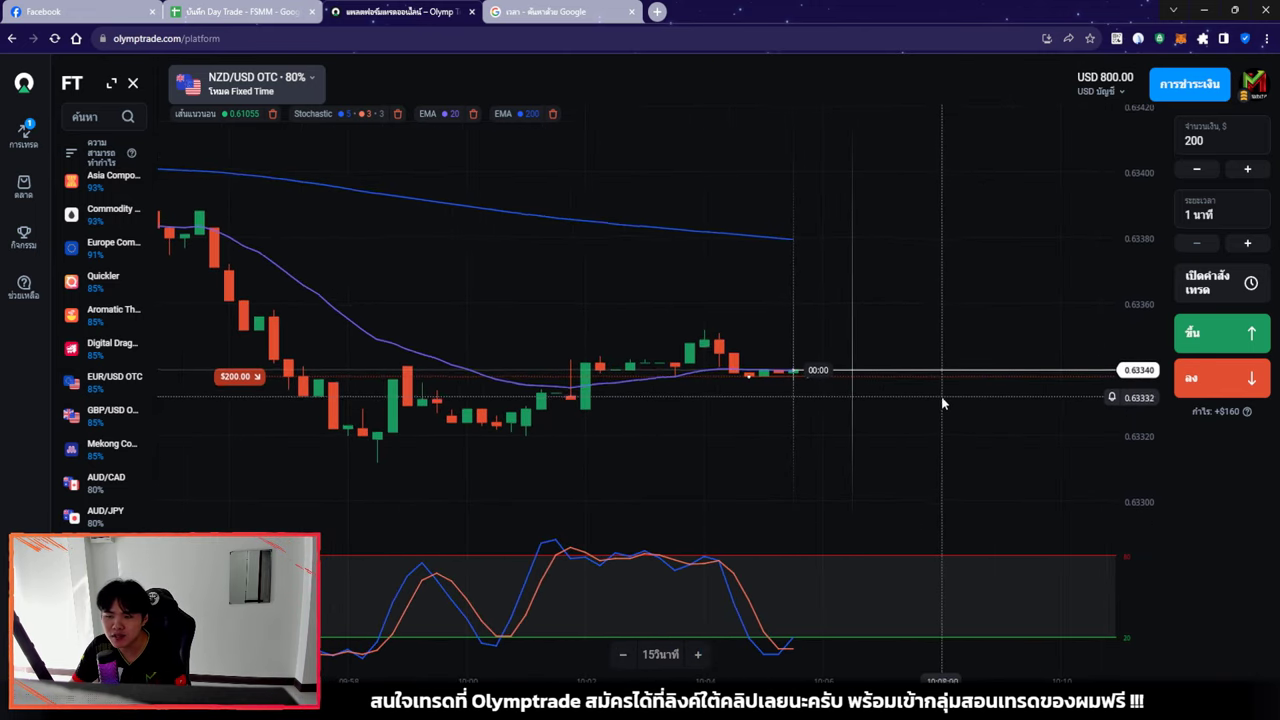
scroll(790, 372, "down", 2)
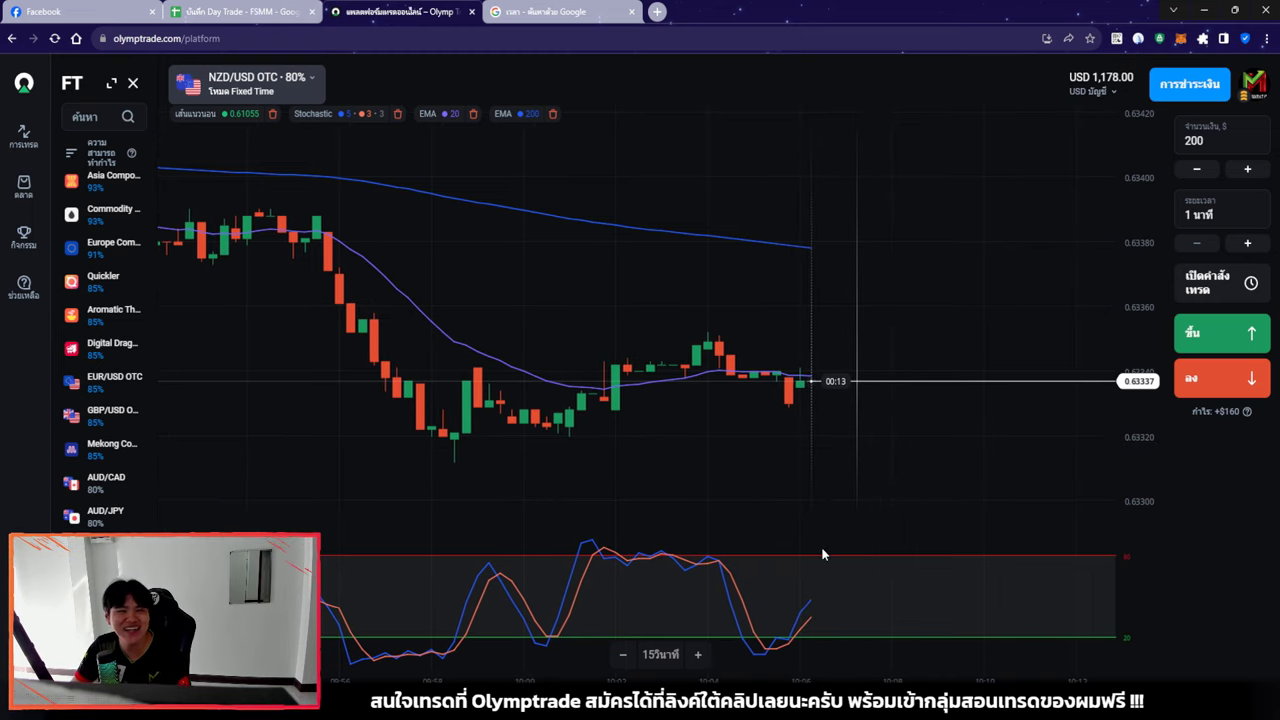
scroll(845, 505, "down", 2)
scroll(870, 495, "down", 2)
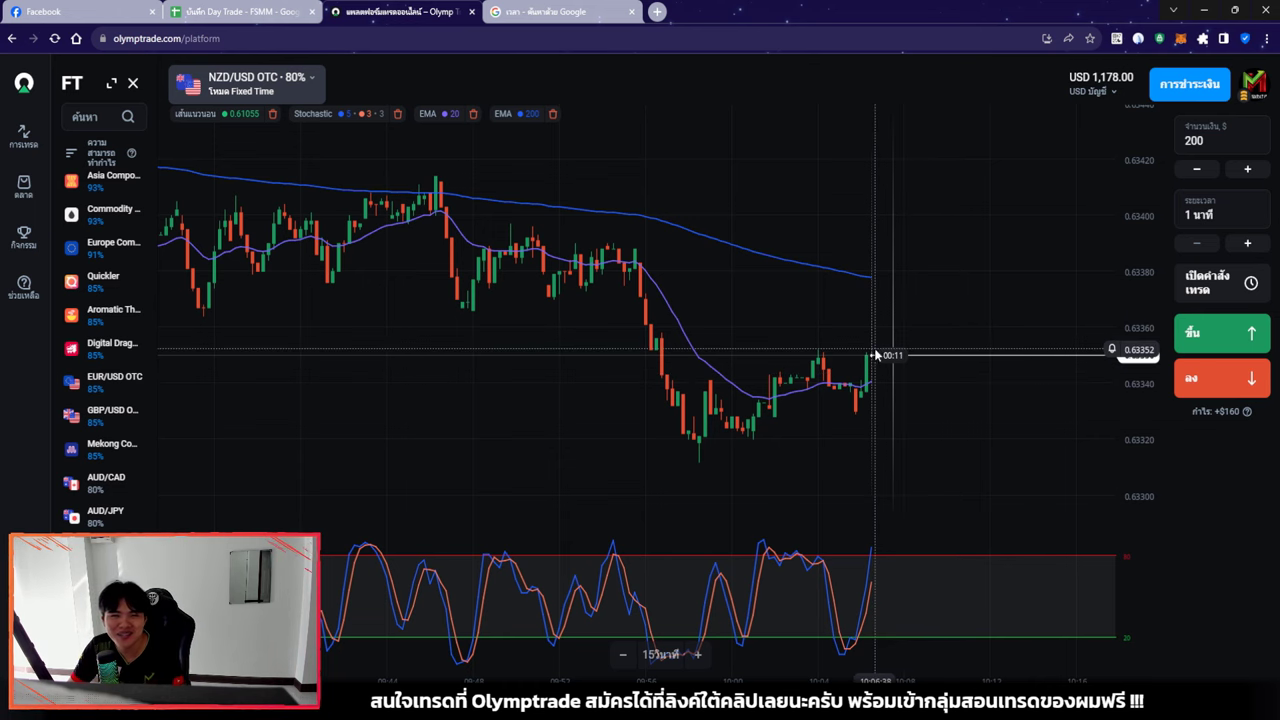
scroll(1000, 475, "down", 5)
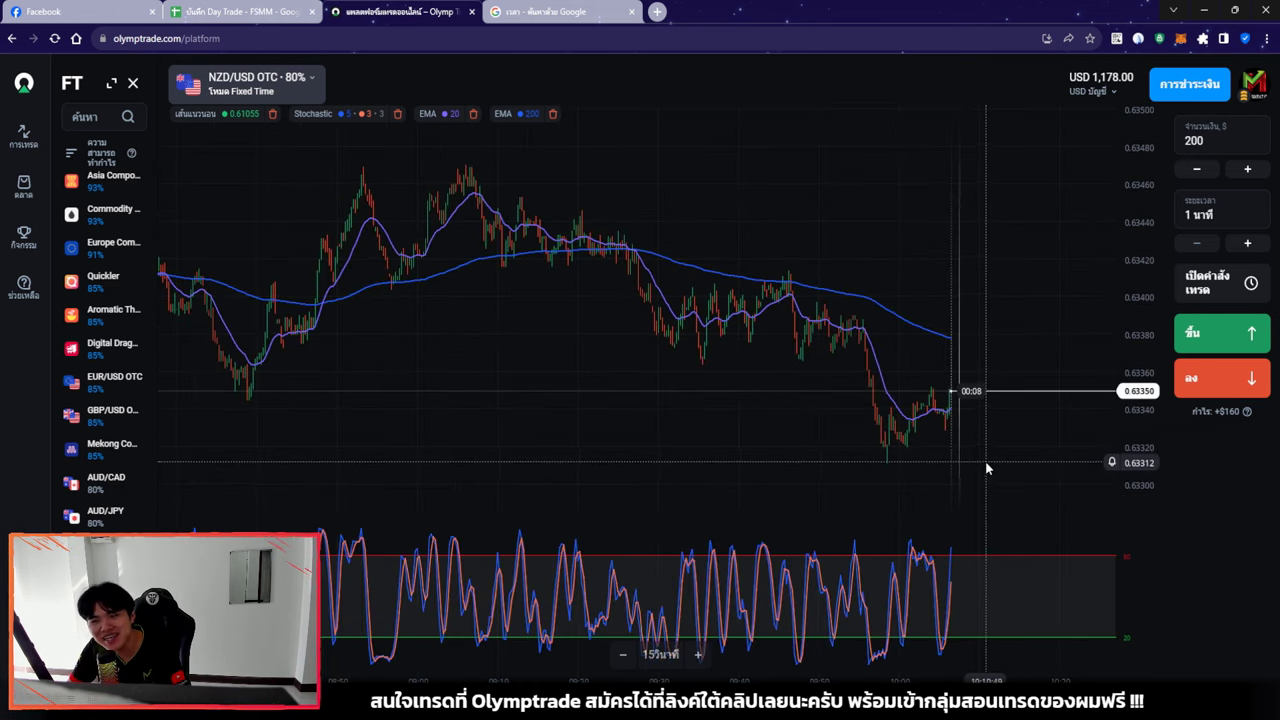
left_click_drag(984, 464, 951, 468)
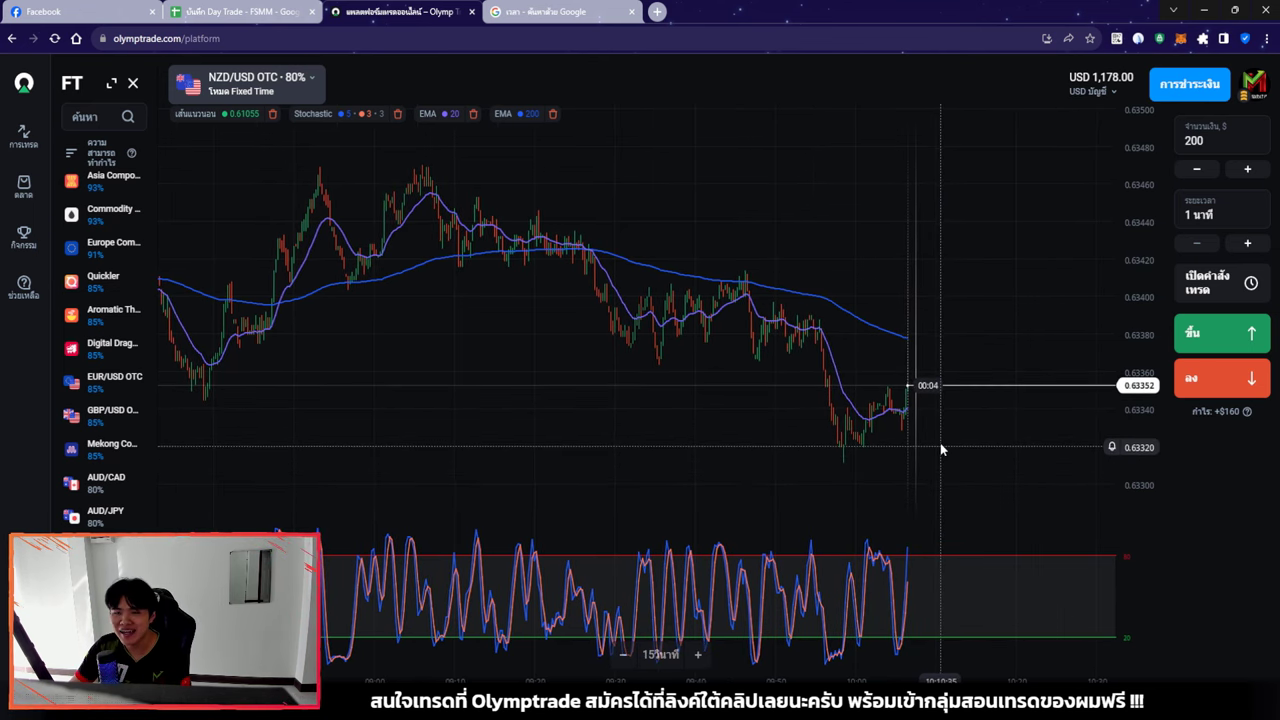
Reorder the browser tabs to put the time search after Facebook and the Day Trade log last, with the log open
left_click_drag(552, 11, 232, 11)
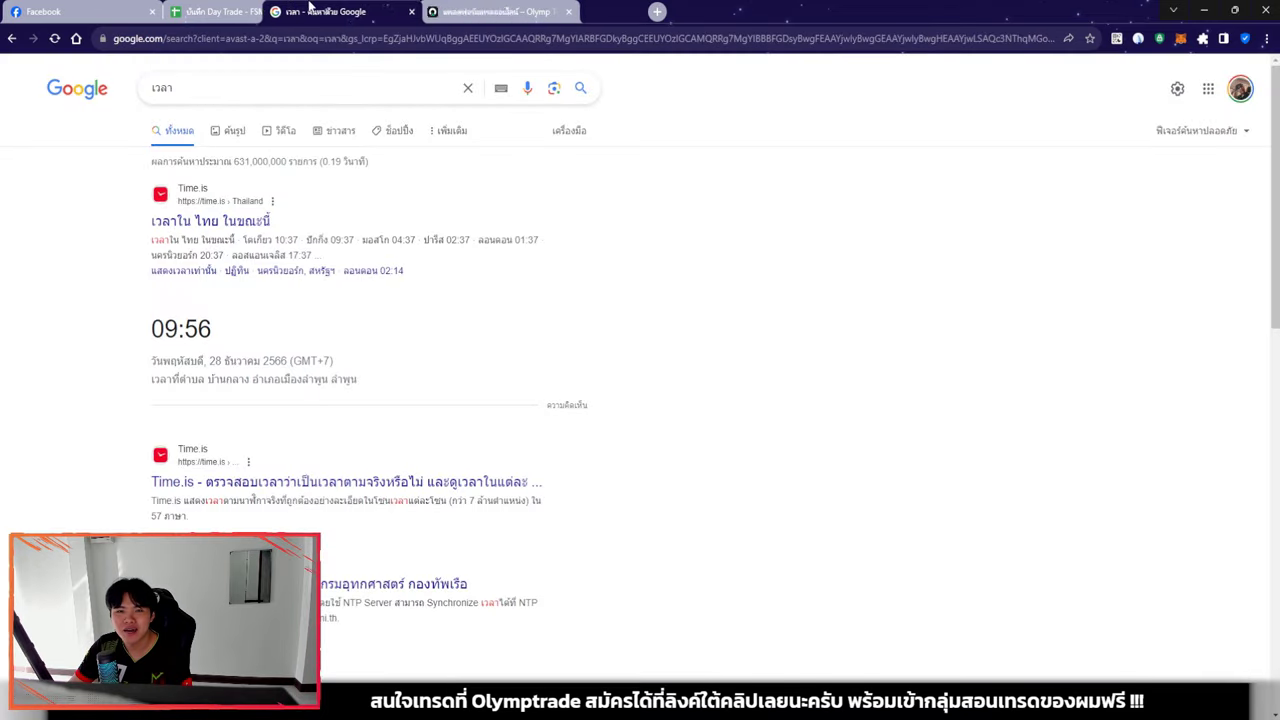
left_click(405, 8)
left_click_drag(405, 8, 560, 11)
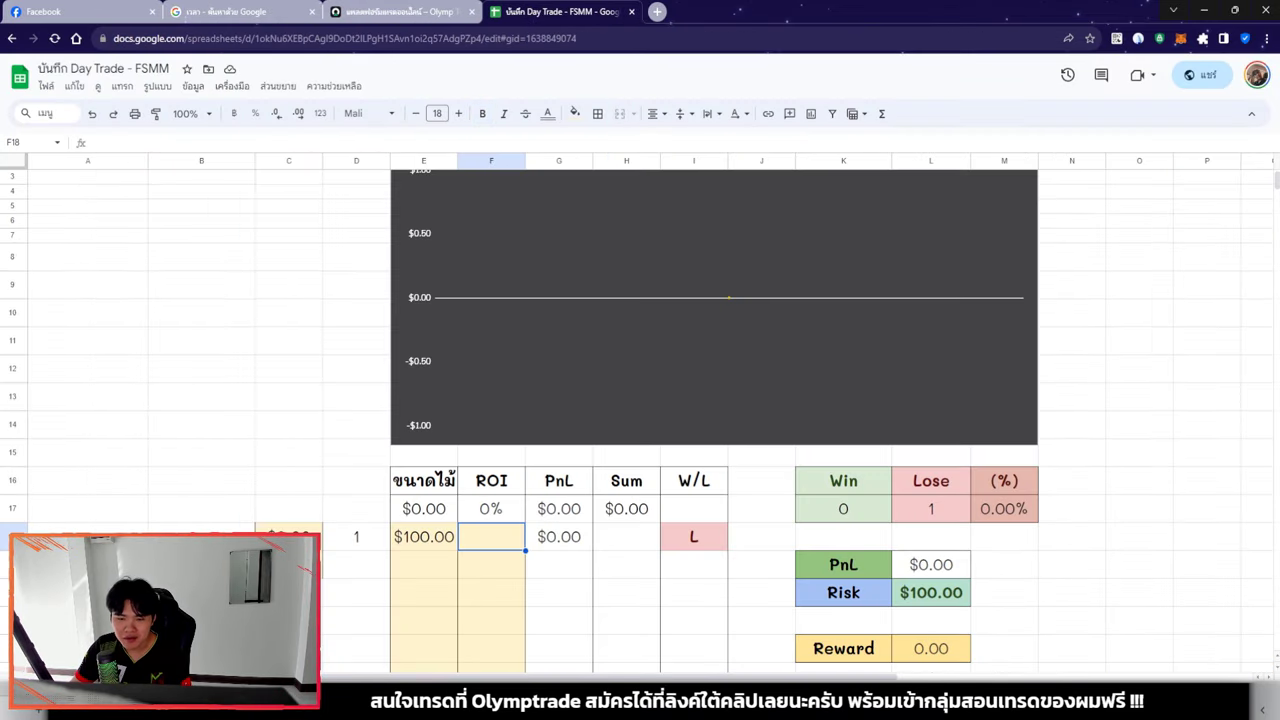
Set the stake of trade 1 in the Day Trade log to $200
scroll(597, 440, "down", 2)
left_click(428, 472)
scroll(428, 472, "down", 3)
type("200")
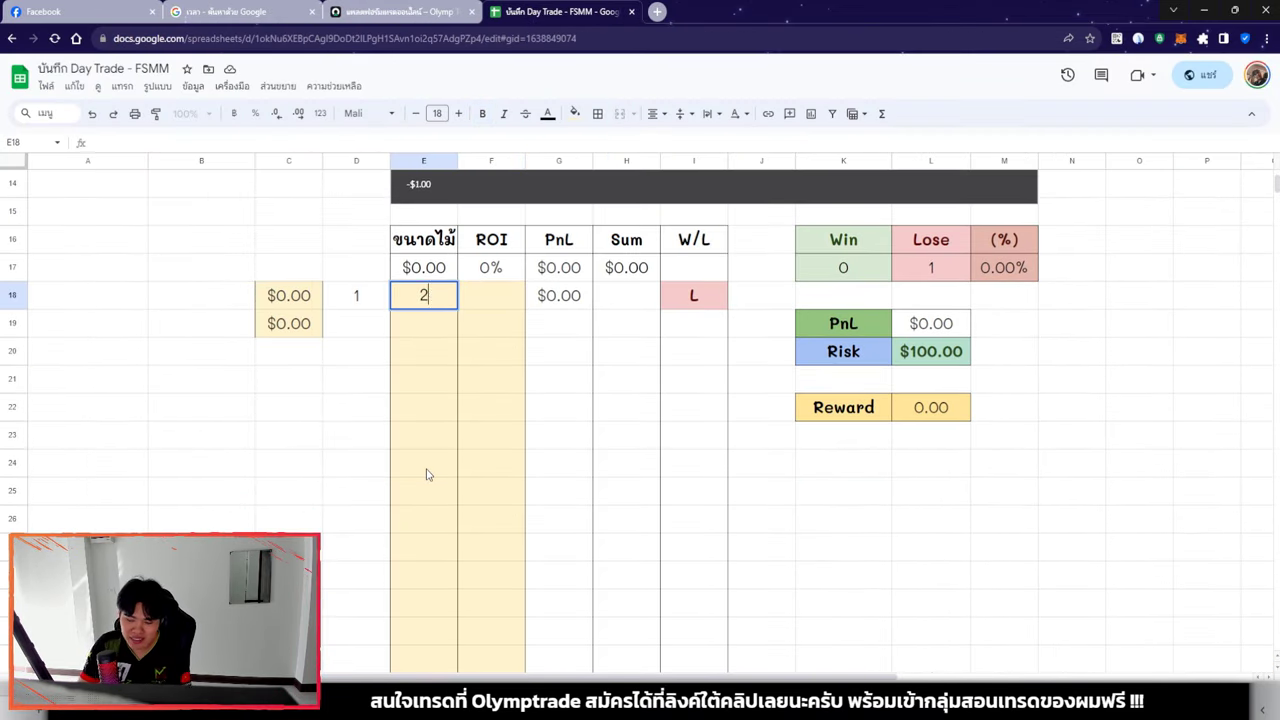
key("Return")
Check the Olymp Trade chart and log an 89% ROI for trade 1 and a $100 stake for trade 2
left_click(395, 11)
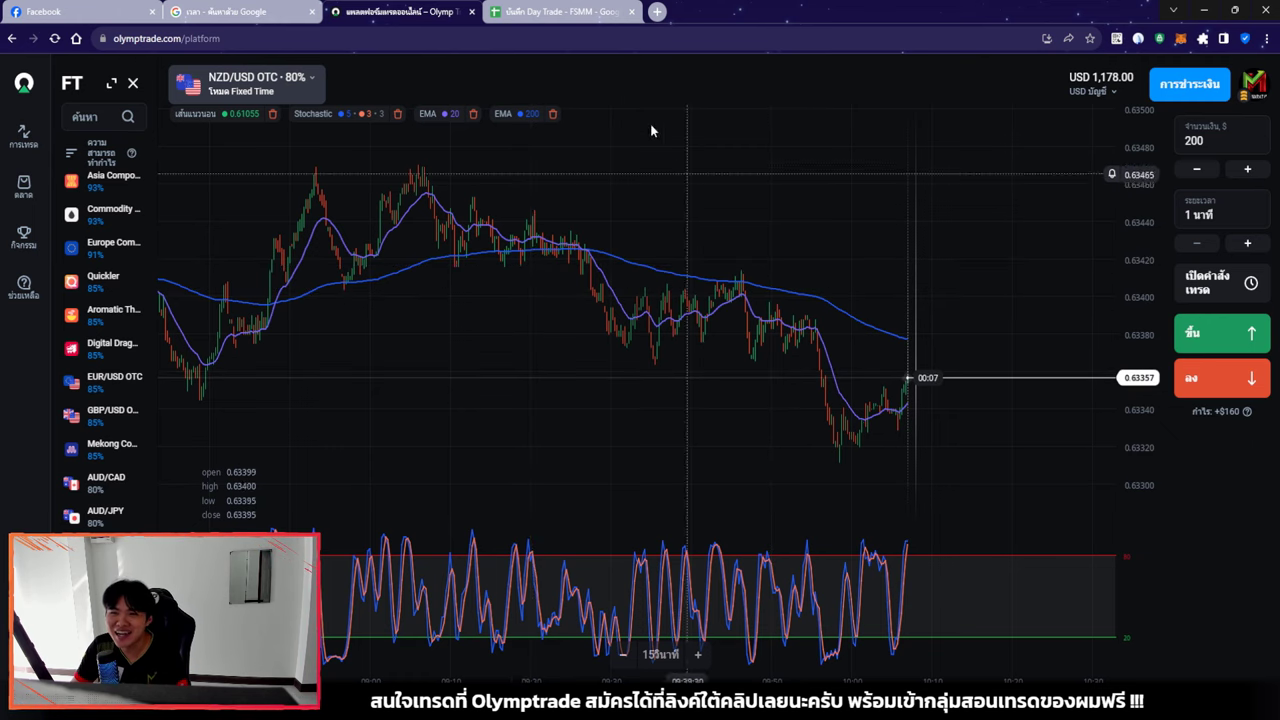
left_click(530, 15)
left_click(397, 10)
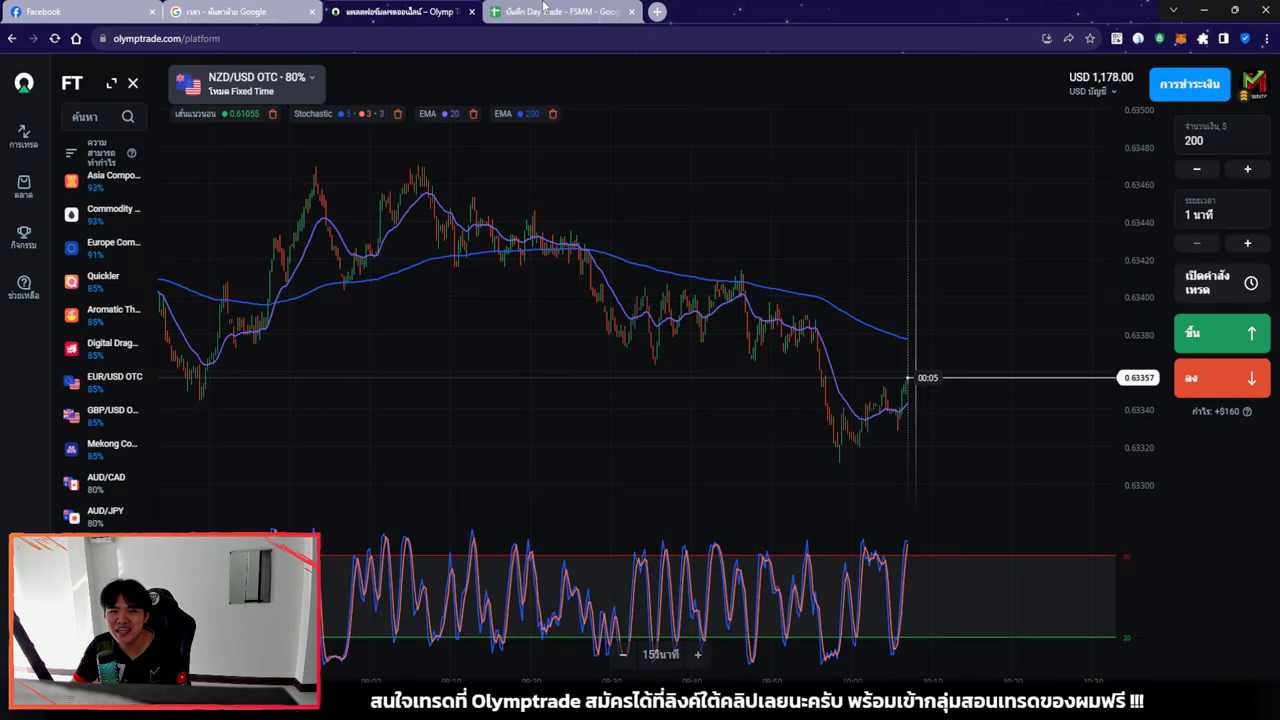
key("ctrl+Tab")
left_click(405, 10)
left_click(493, 10)
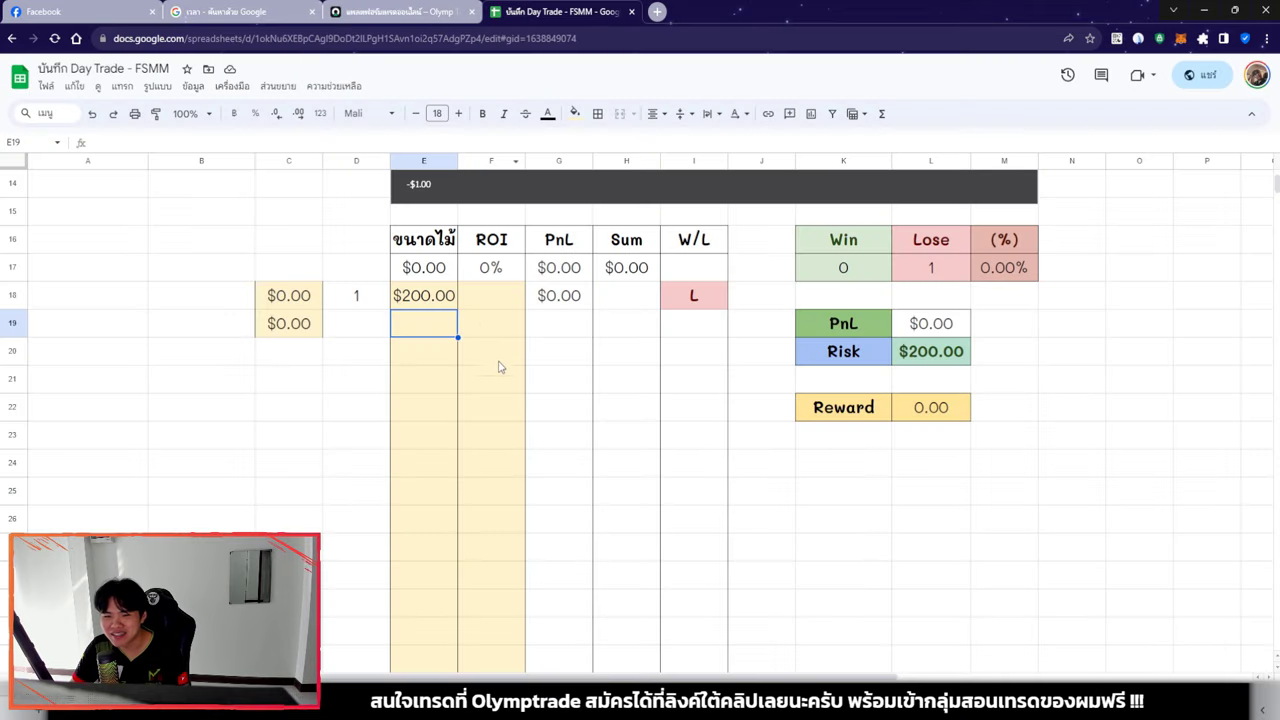
left_click(432, 333)
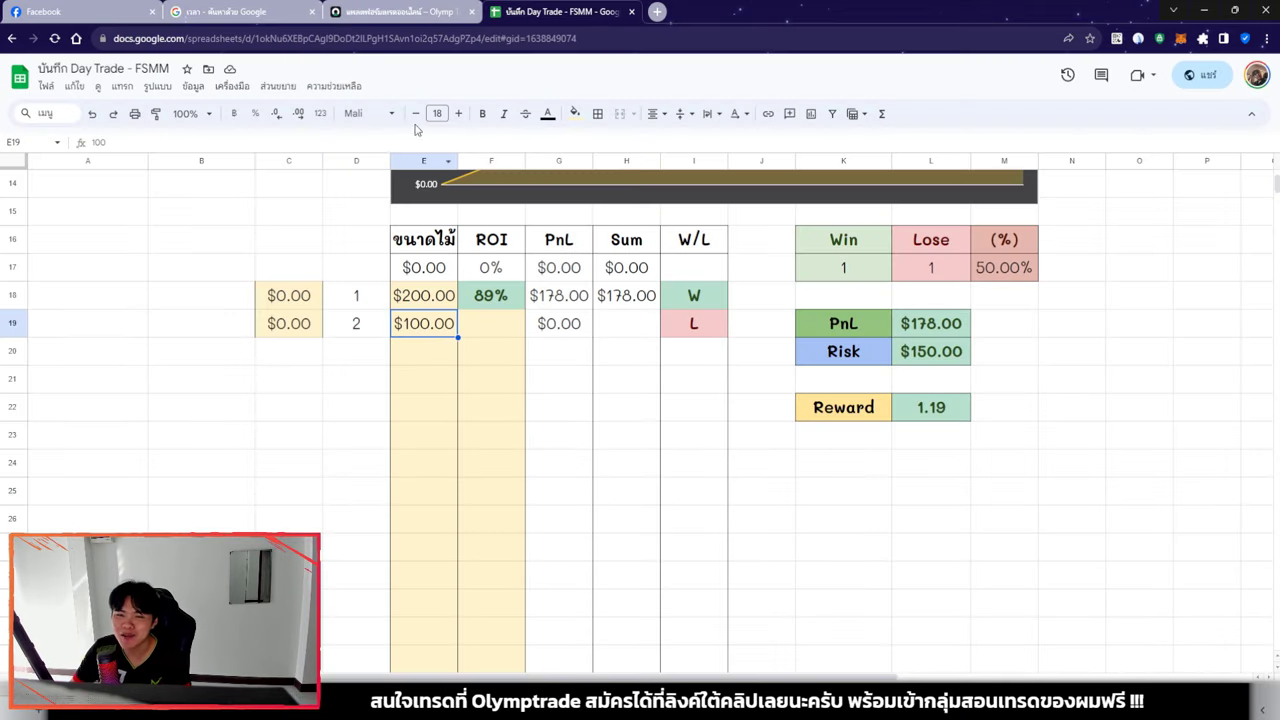
Switch to Olymp Trade and compare the composite index, EUR/USD OTC, GBP/USD OTC and Mekong Commerce Index charts for a trade setup
left_click(395, 11)
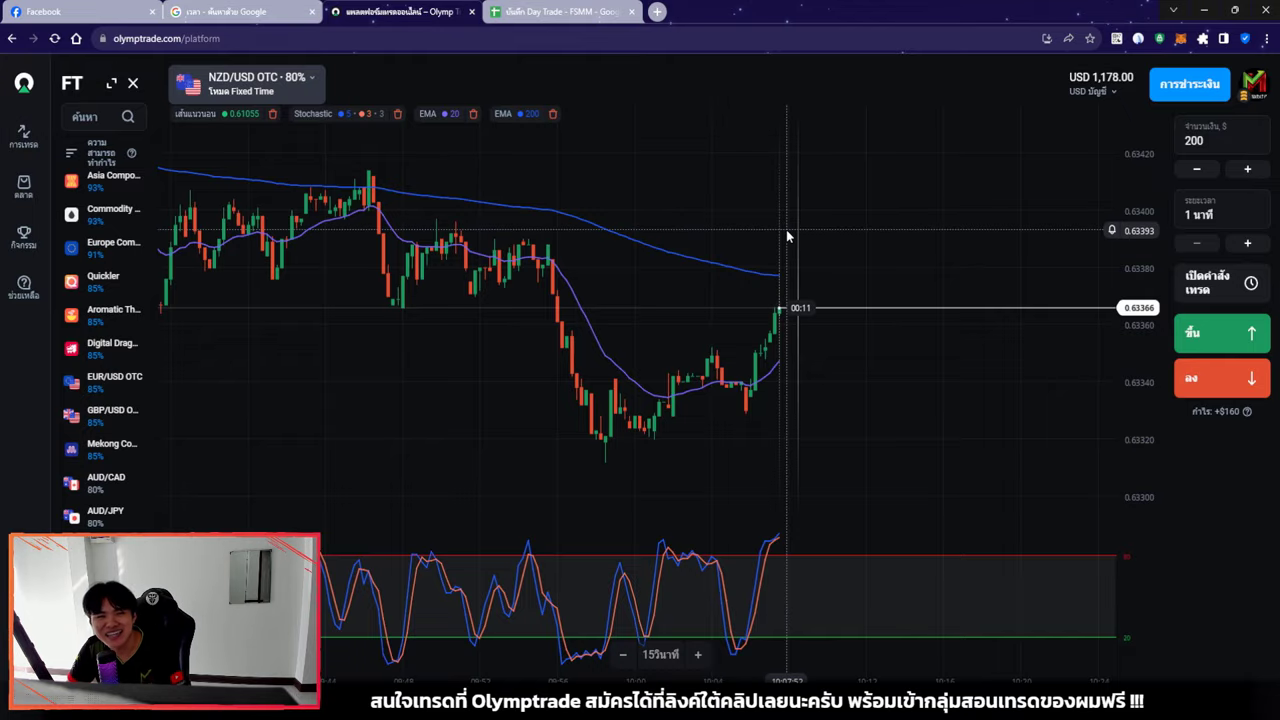
left_click(113, 178)
left_click(113, 211)
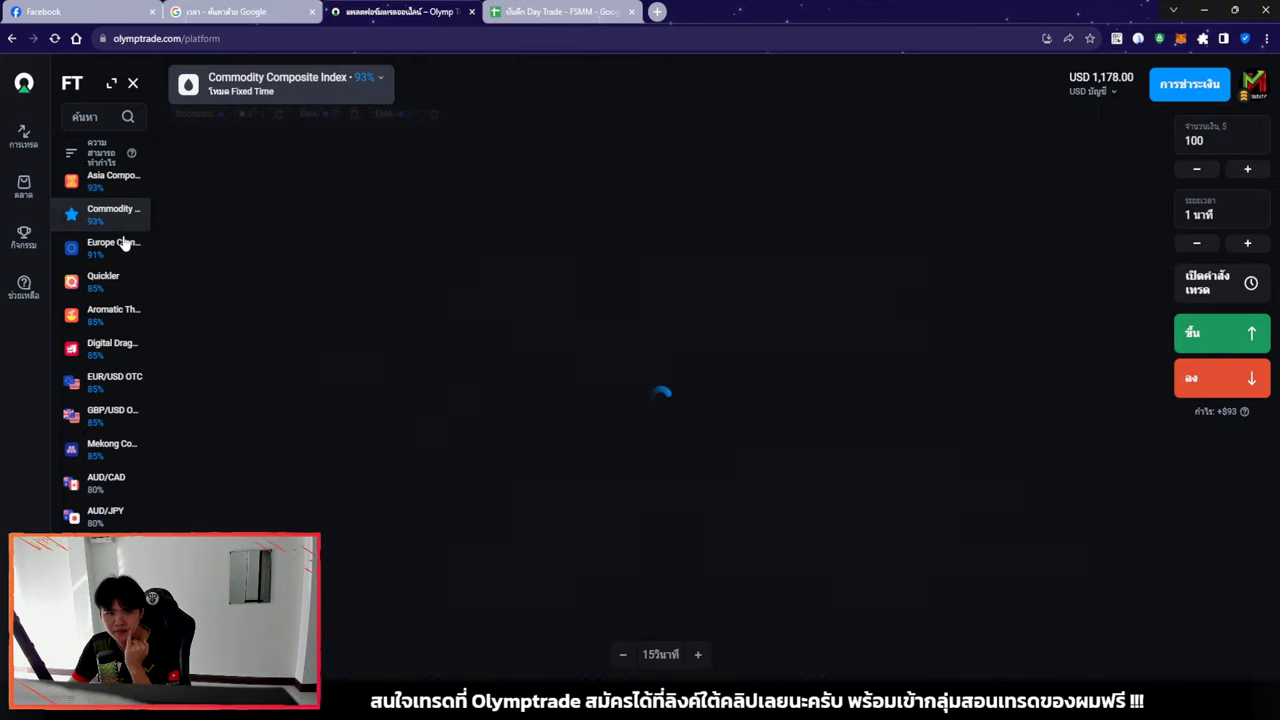
left_click(113, 380)
left_click(113, 446)
left_click(113, 178)
left_click(113, 380)
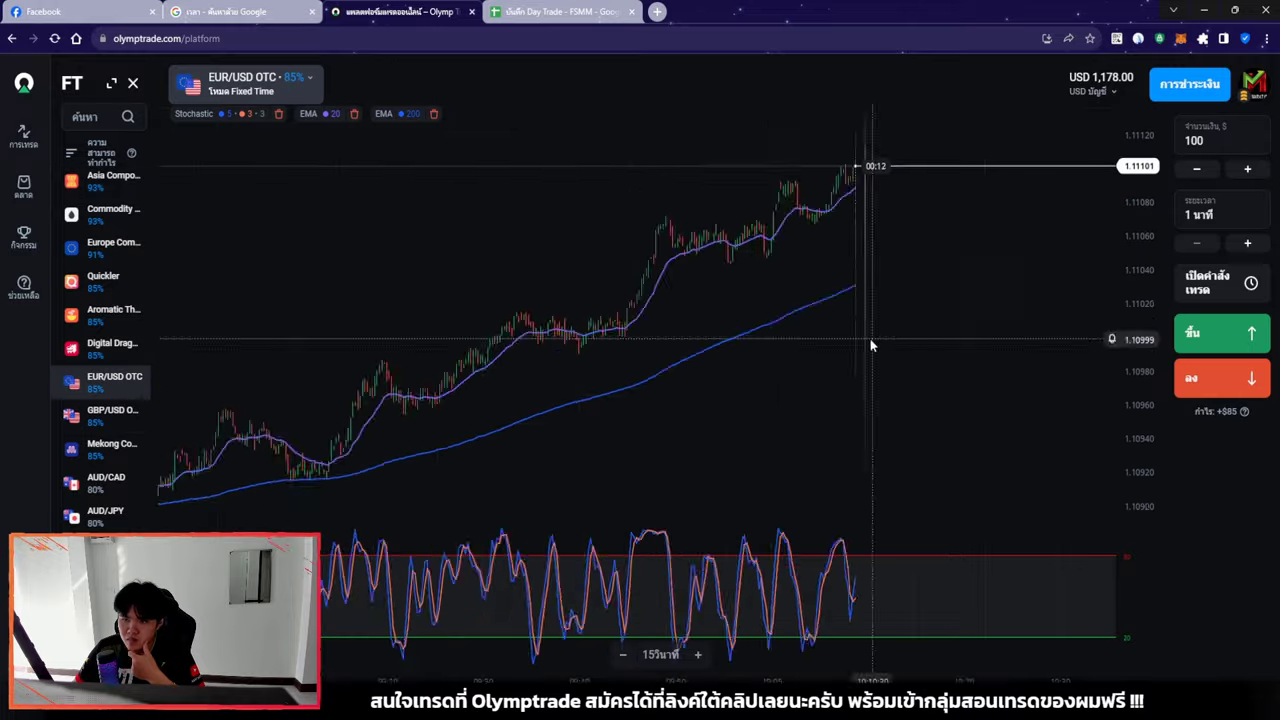
left_click(113, 245)
left_click(113, 346)
left_click(113, 446)
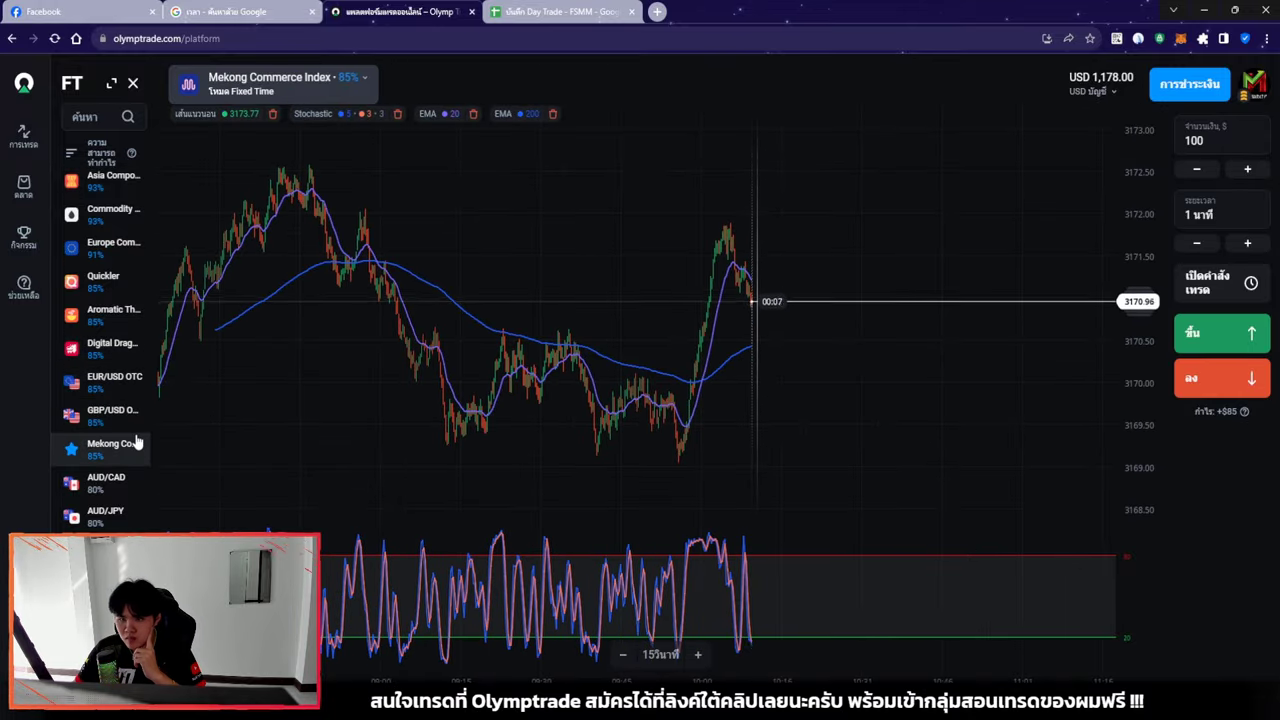
left_click(113, 245)
left_click(113, 380)
left_click(113, 245)
left_click(113, 413)
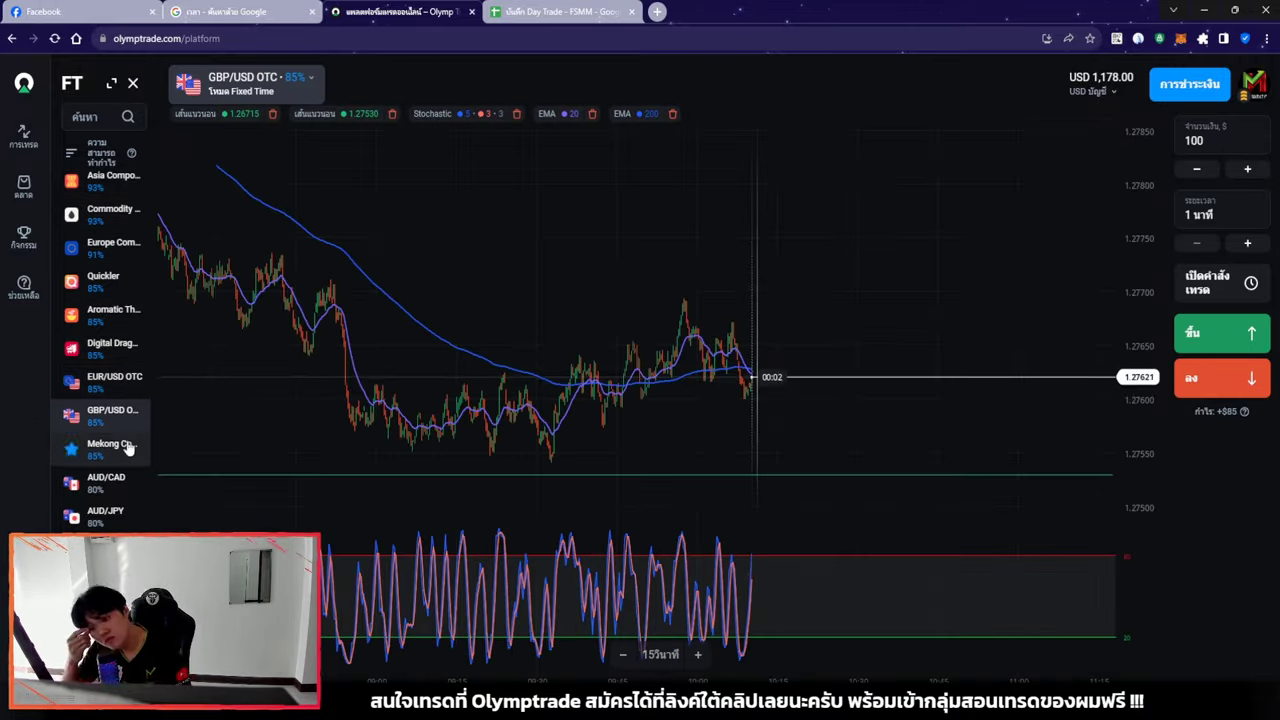
left_click(113, 345)
left_click(113, 446)
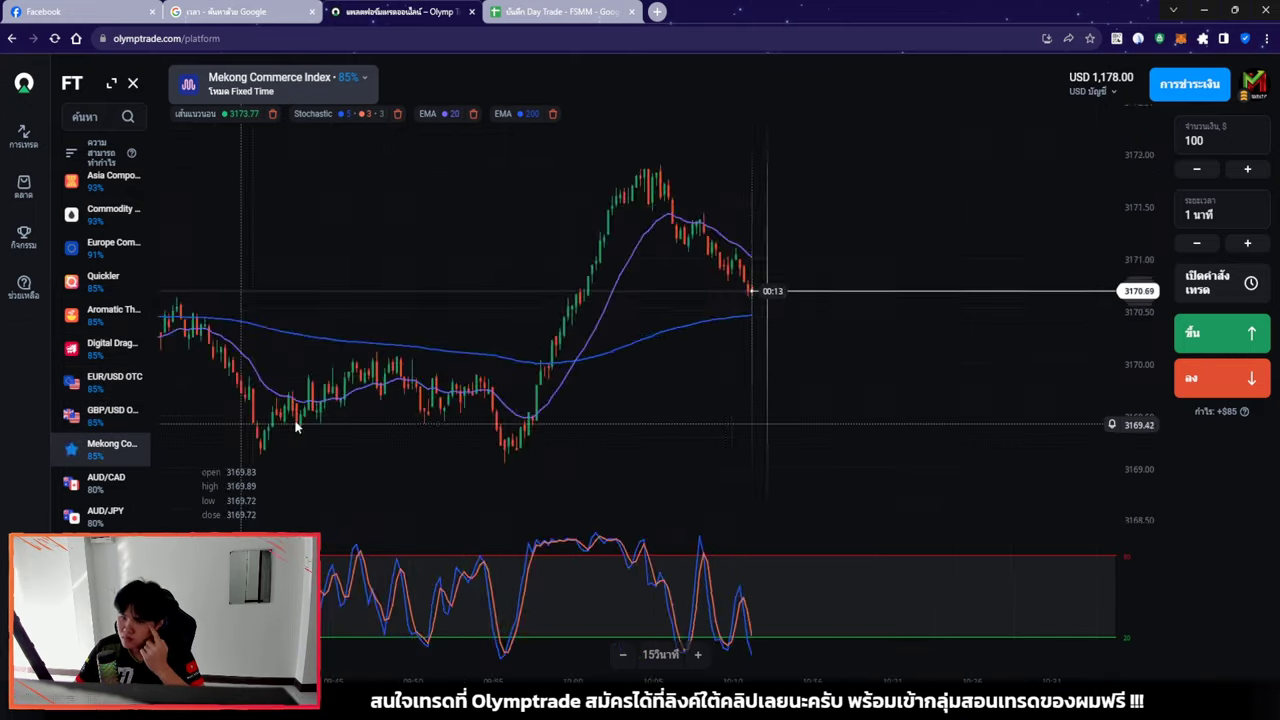
Open the Asia Composite Index and place a $100 one-minute down trade after checking its wider trend
left_click(113, 178)
scroll(790, 244, "down", 5)
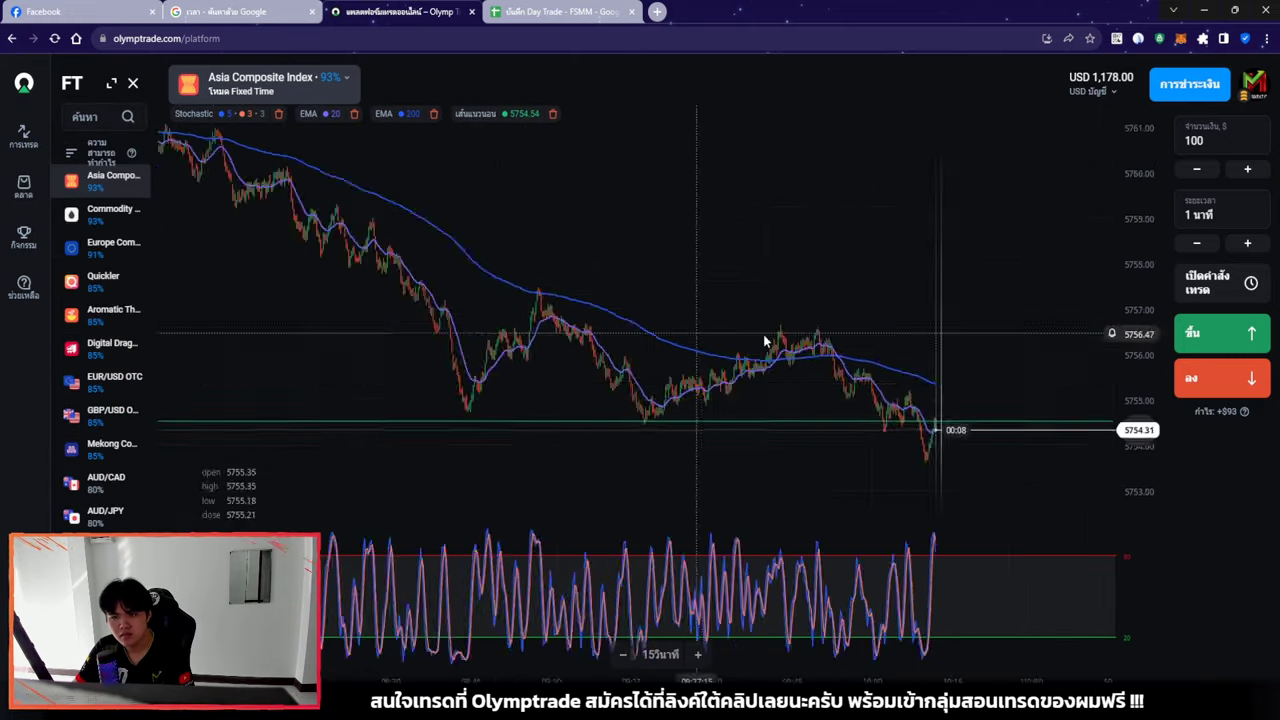
scroll(764, 341, "up", 5)
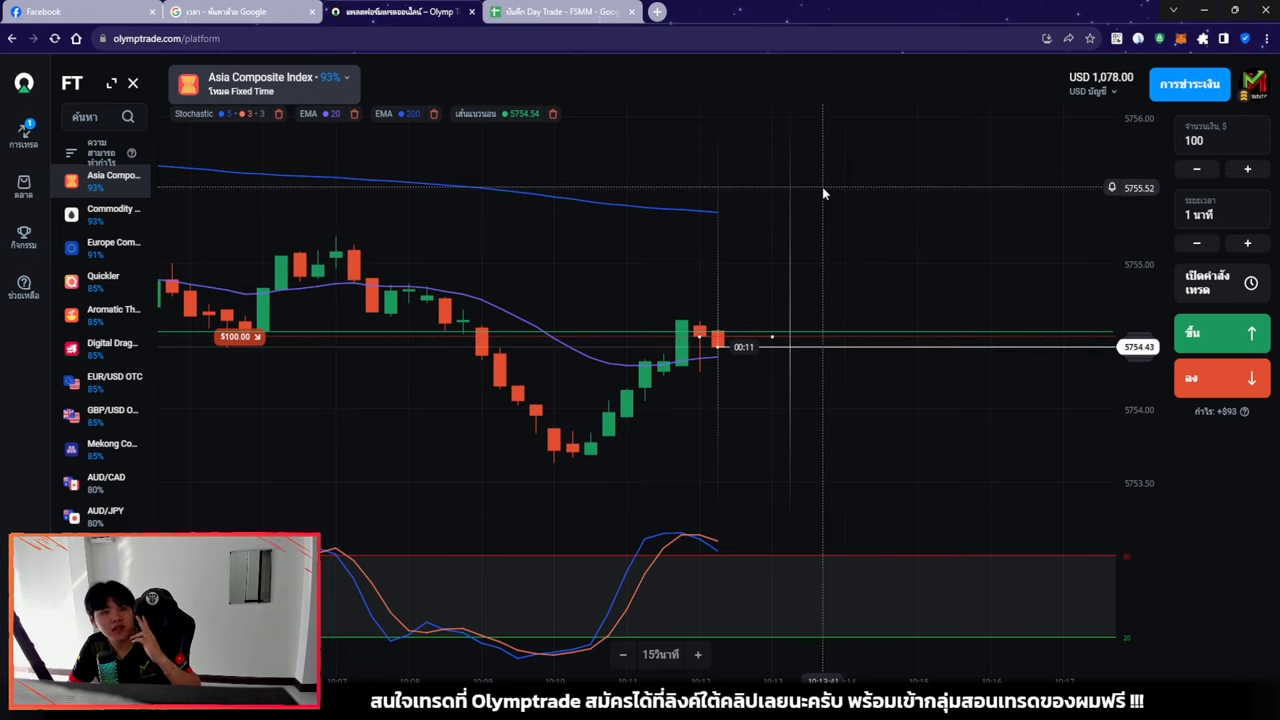
Draw a white arrow over the Asia Composite Index chart marking the rise from the recent low to the latest candles
scroll(847, 369, "up", 2)
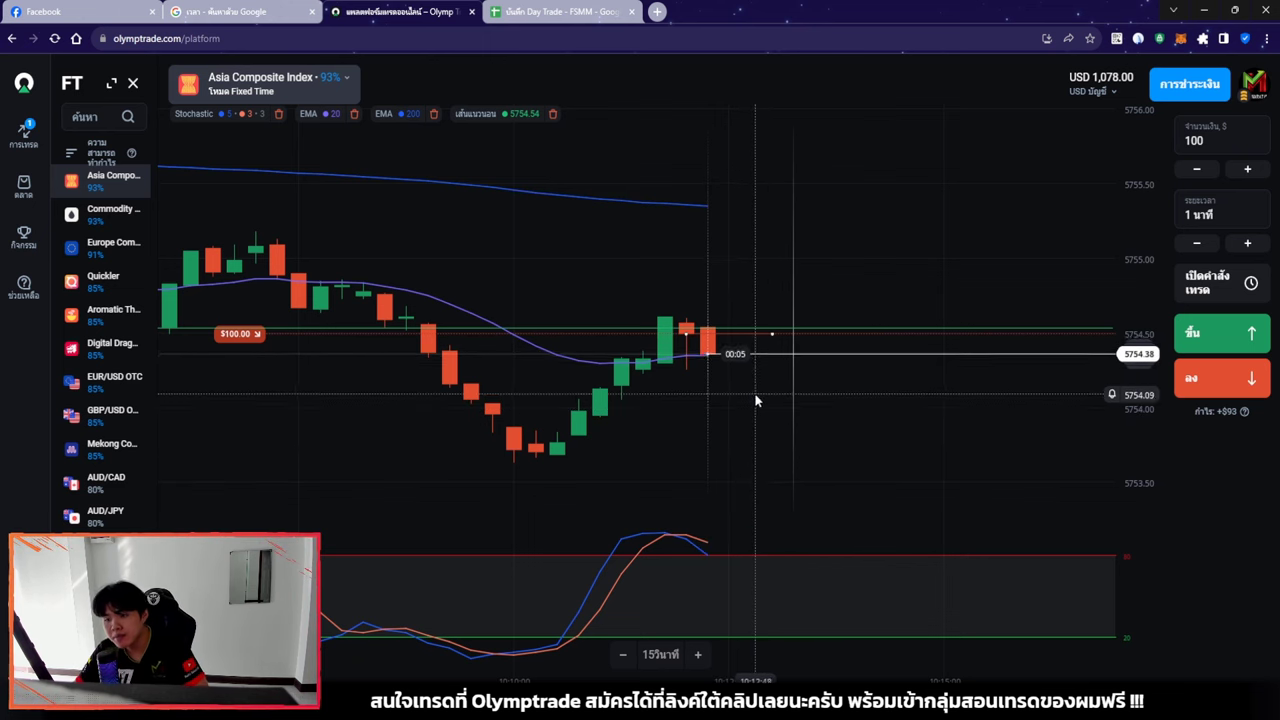
scroll(837, 322, "down", 10)
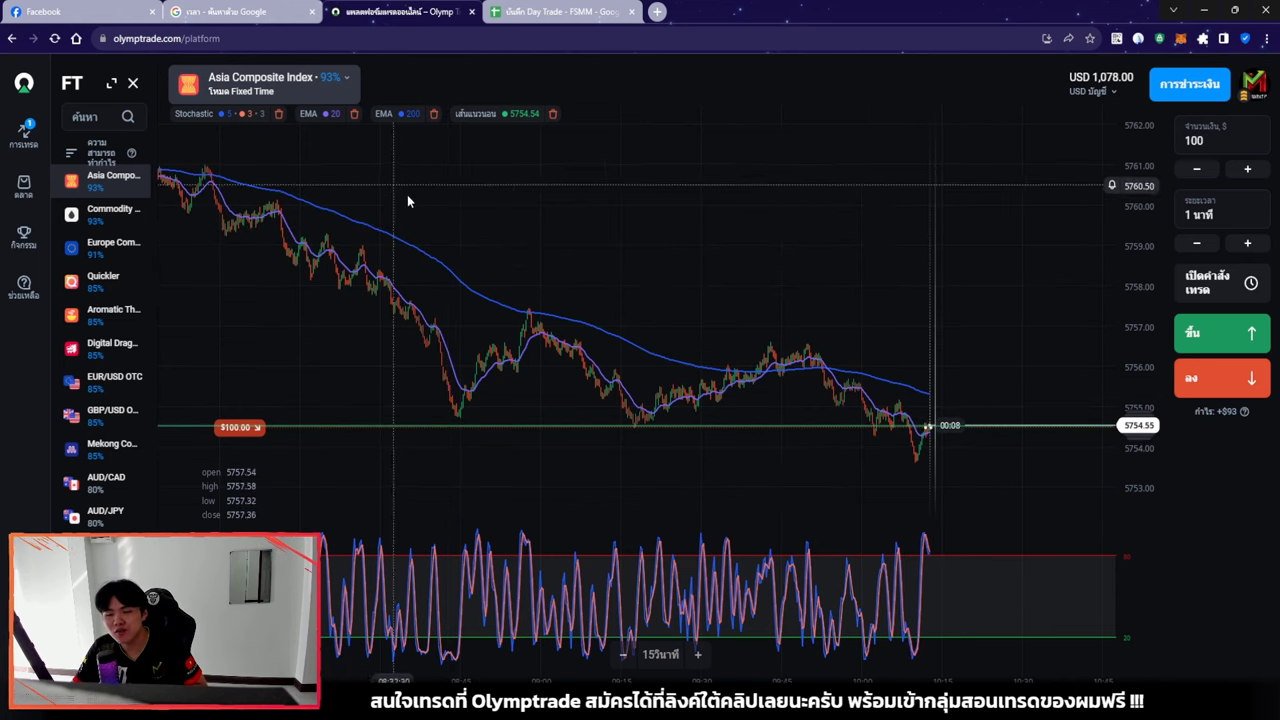
left_click_drag(915, 336, 944, 344)
scroll(944, 337, "up", 10)
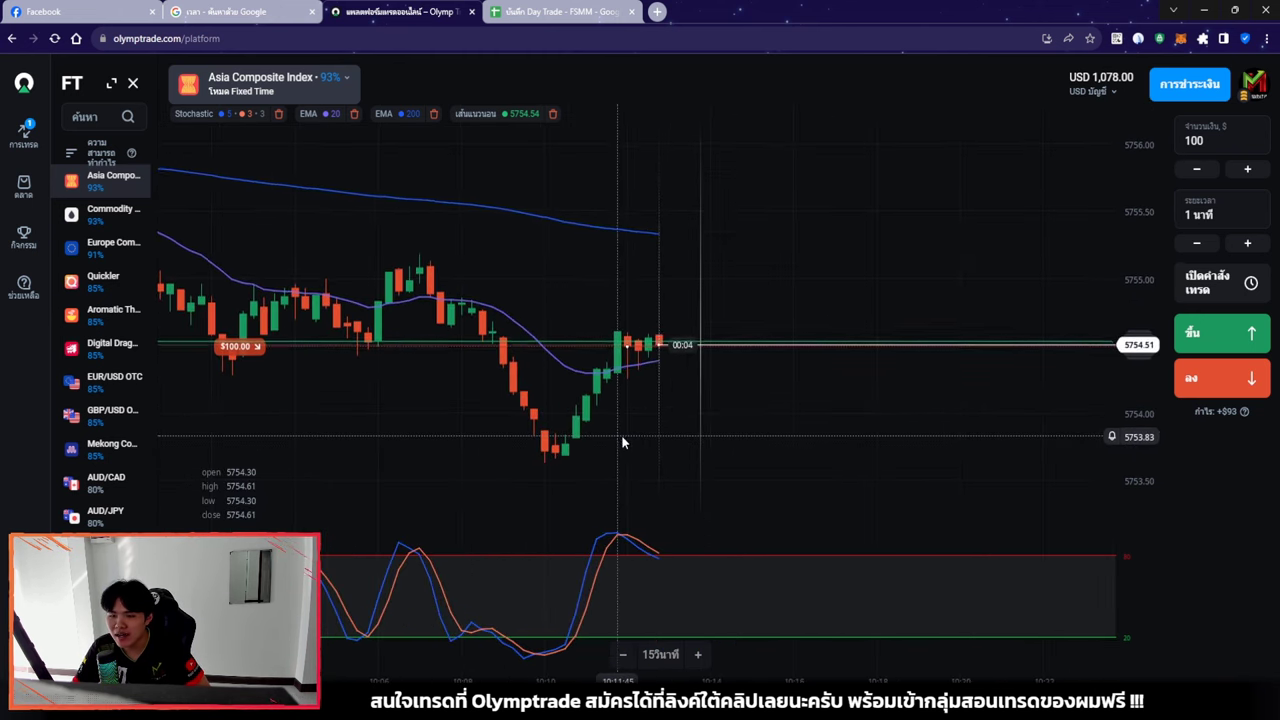
left_click_drag(848, 444, 929, 433)
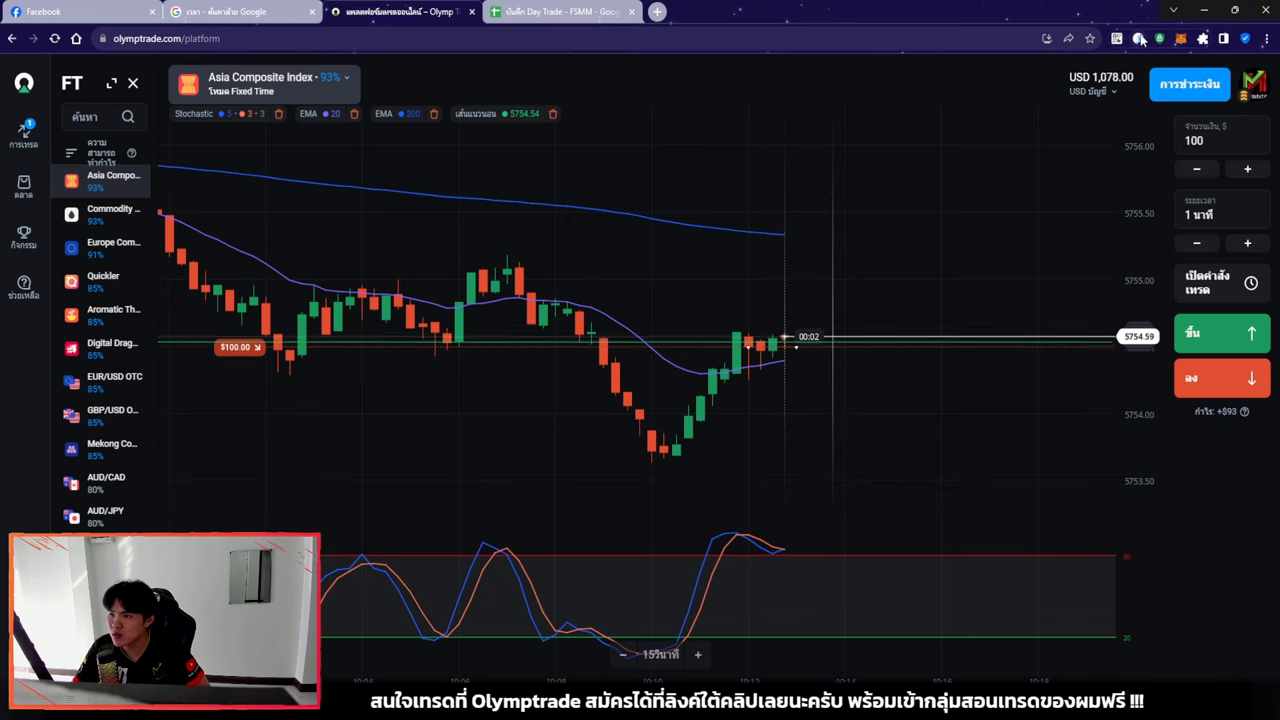
mouse_move(1080, 62)
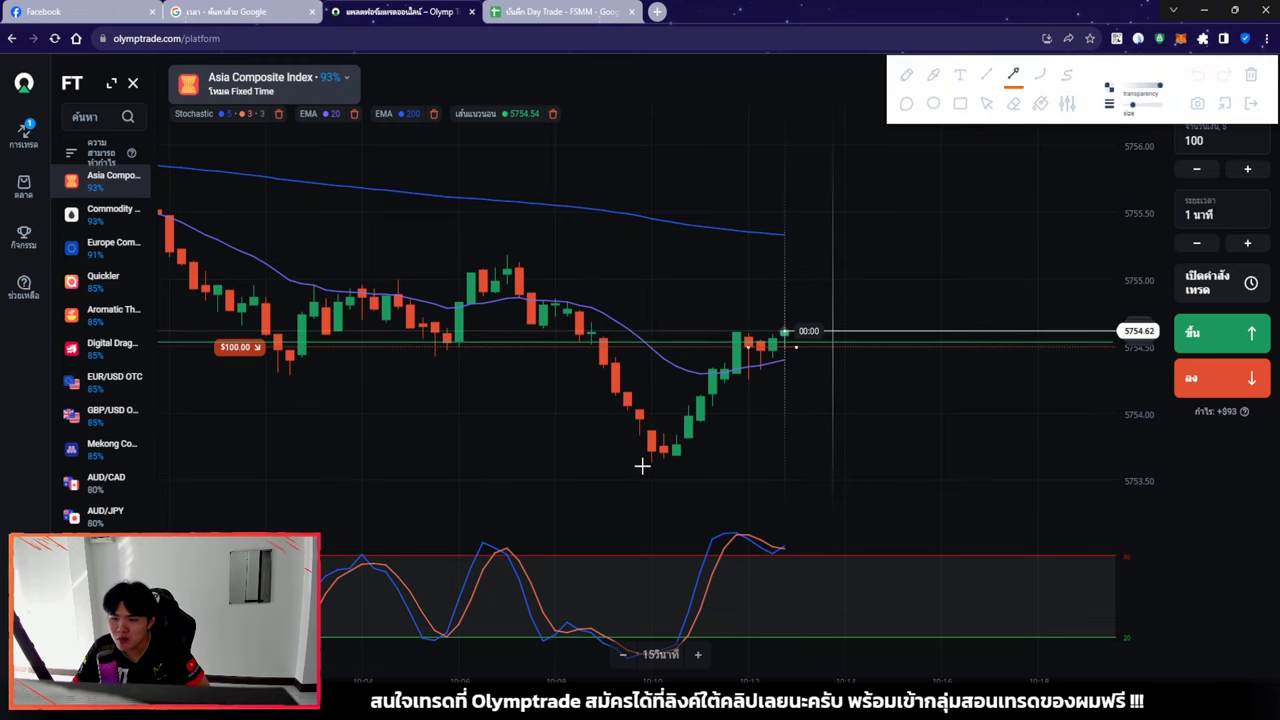
left_click_drag(649, 460, 728, 328)
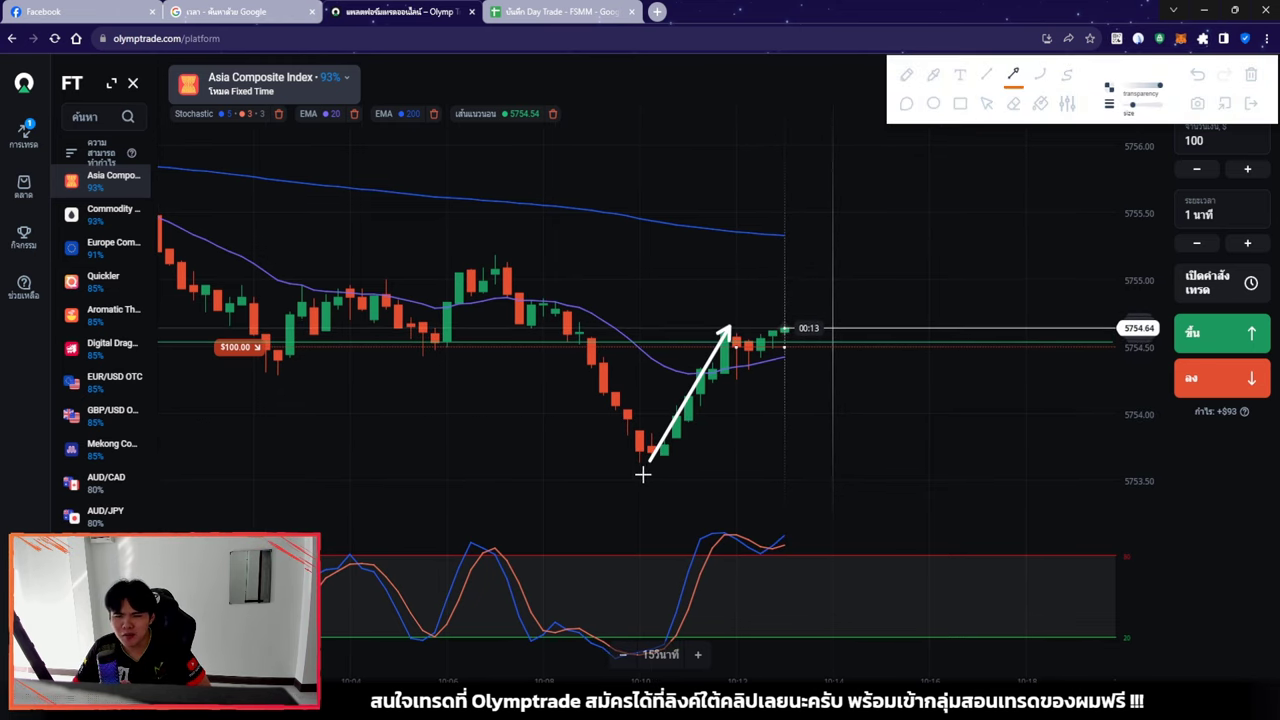
Clear the arrow from the chart and exit the drawing tool
left_click(988, 104)
left_click_drag(361, 370, 521, 370)
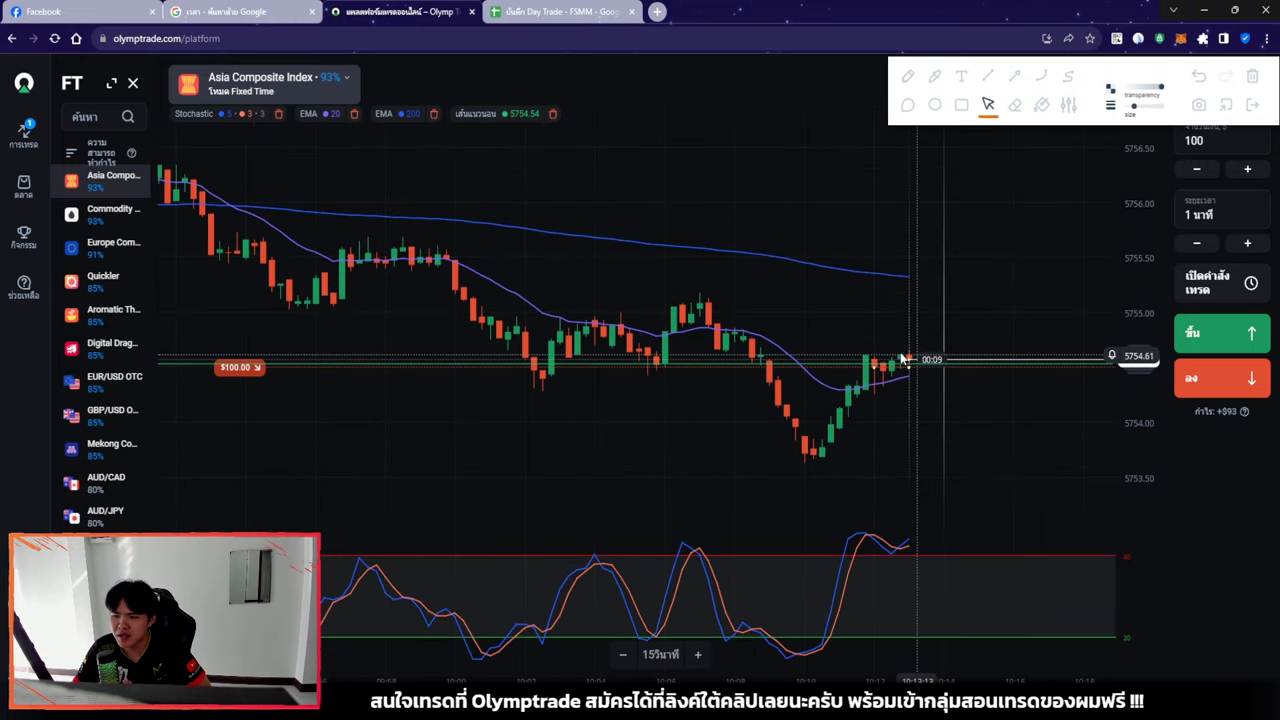
left_click(1250, 108)
Log a -100% ROI for trade 2 in the spreadsheet and return to the Asia Composite Index chart
scroll(957, 340, "up", 5)
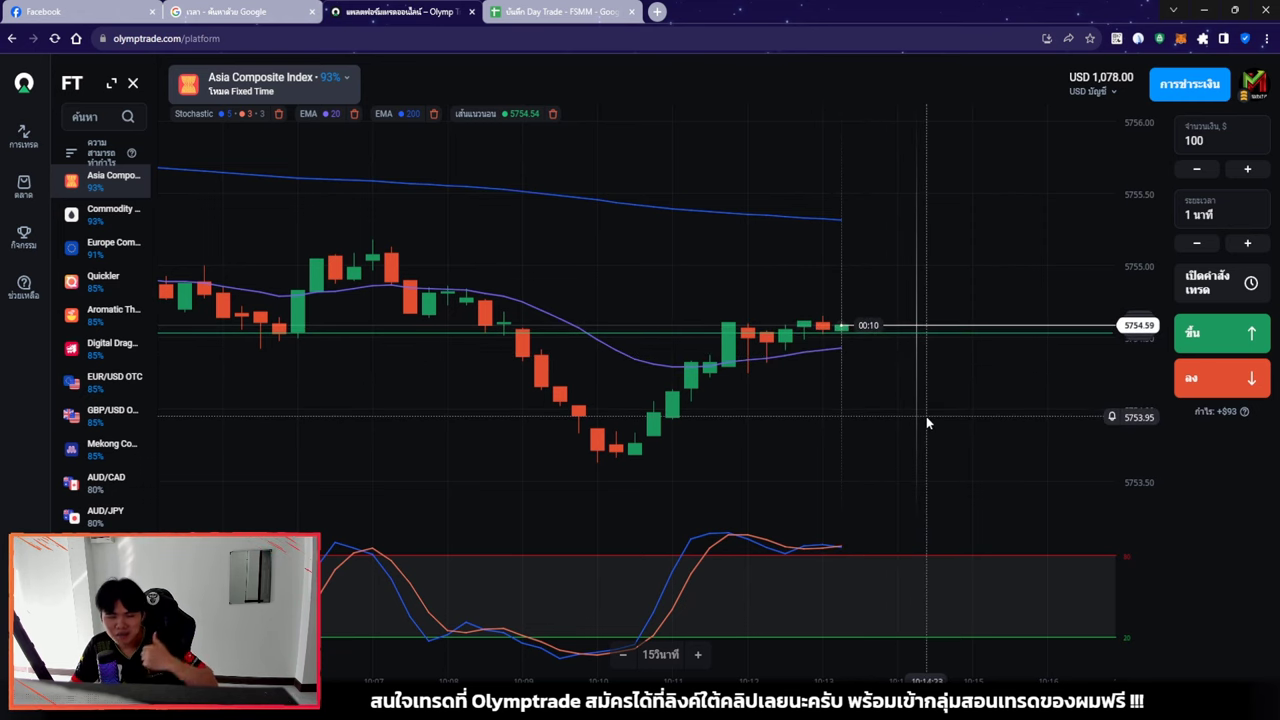
scroll(870, 400, "down", 2)
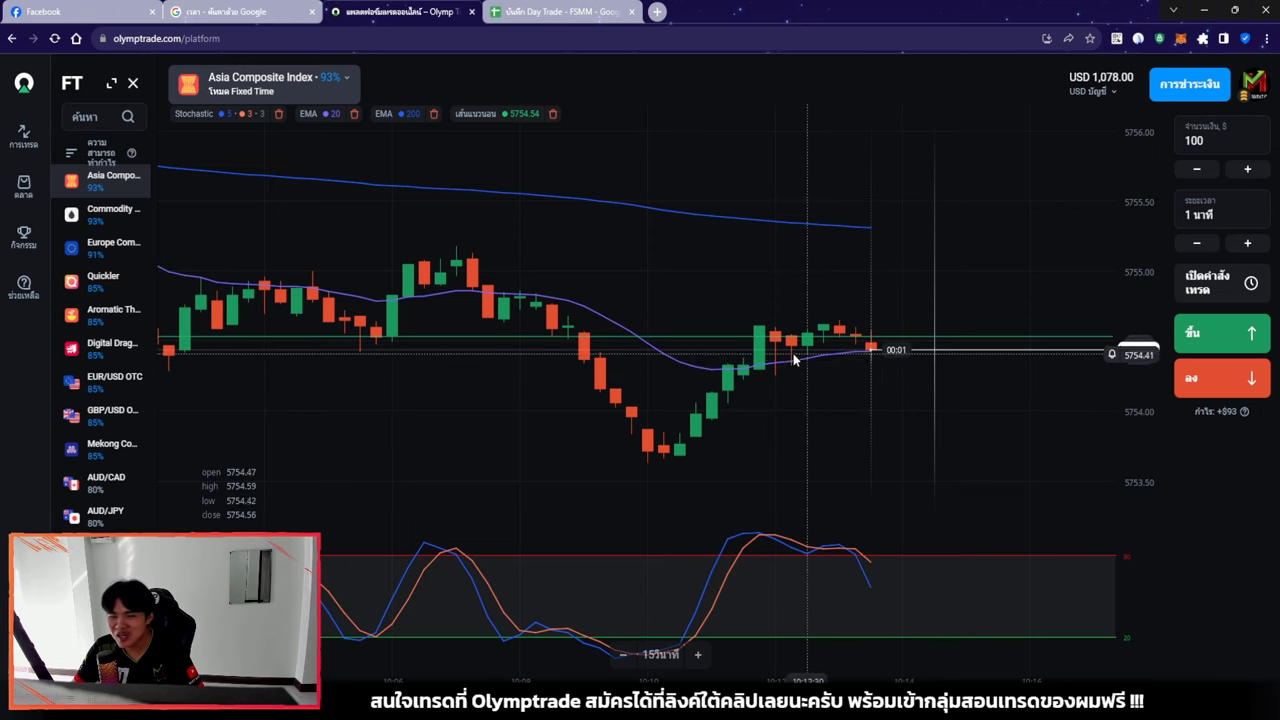
left_click(550, 14)
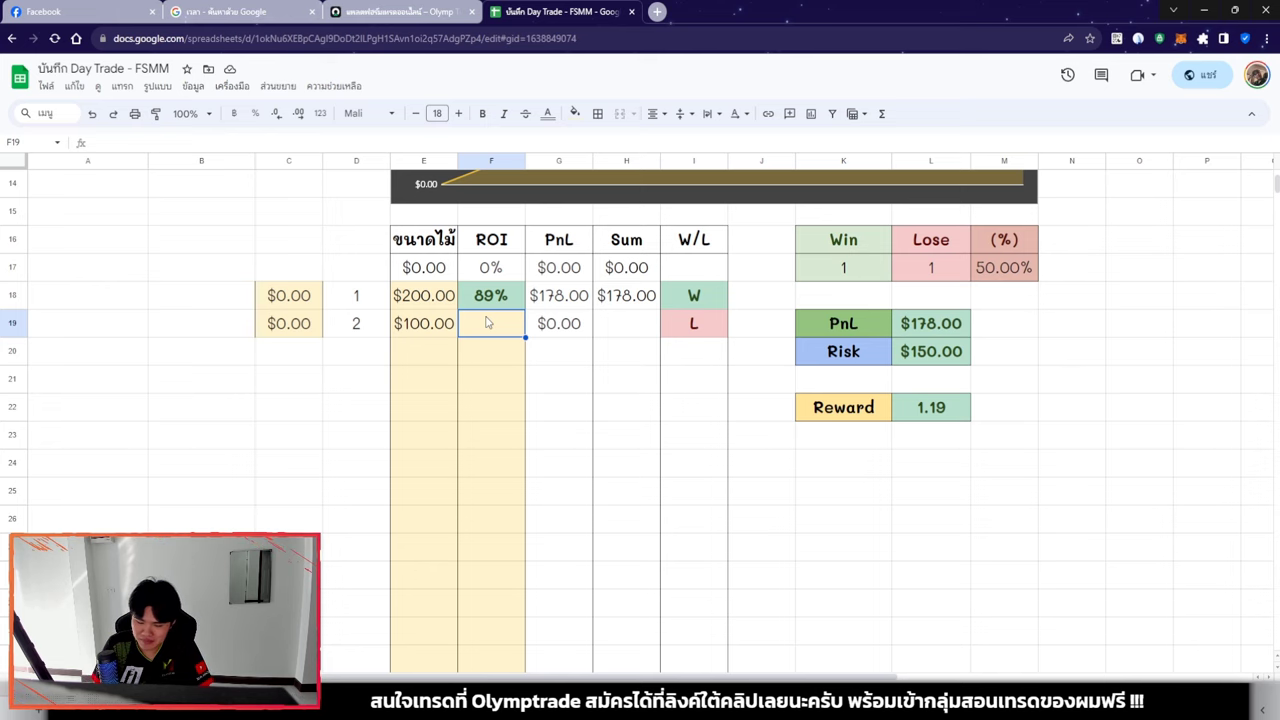
left_click(463, 6)
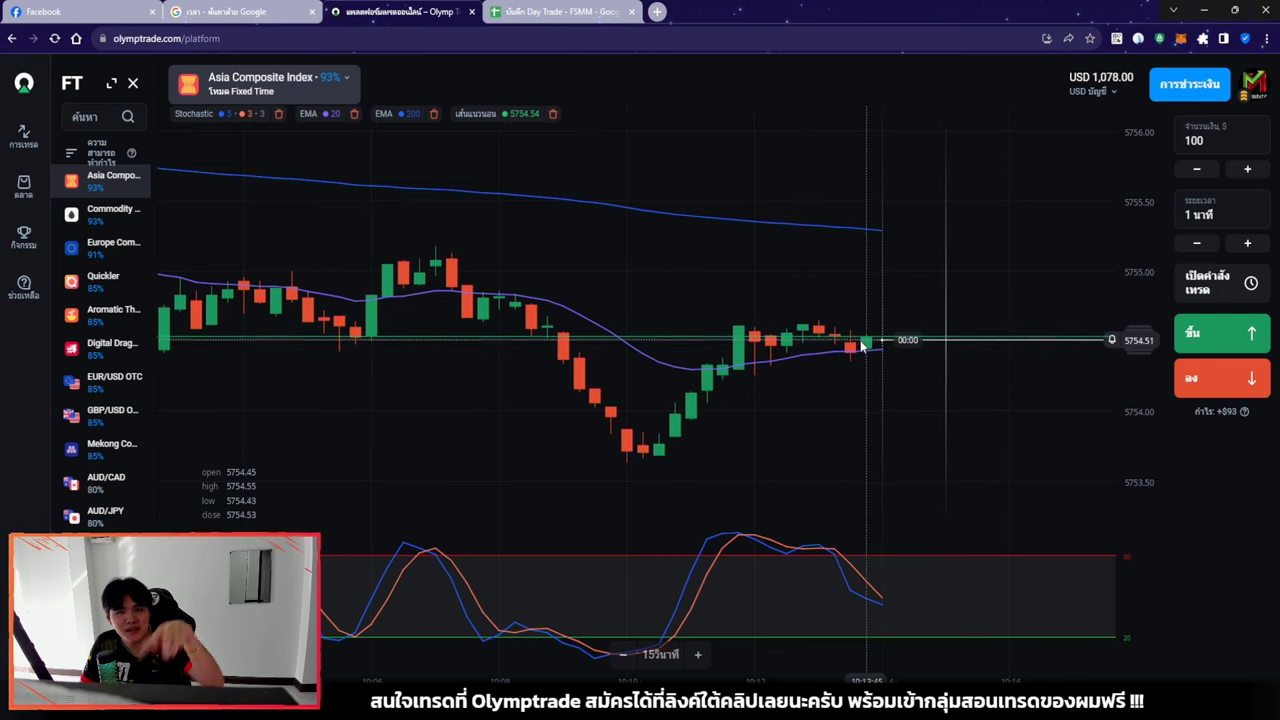
Enter a $250 stake for trade 3 in the Day Trade log
scroll(936, 488, "down", 2)
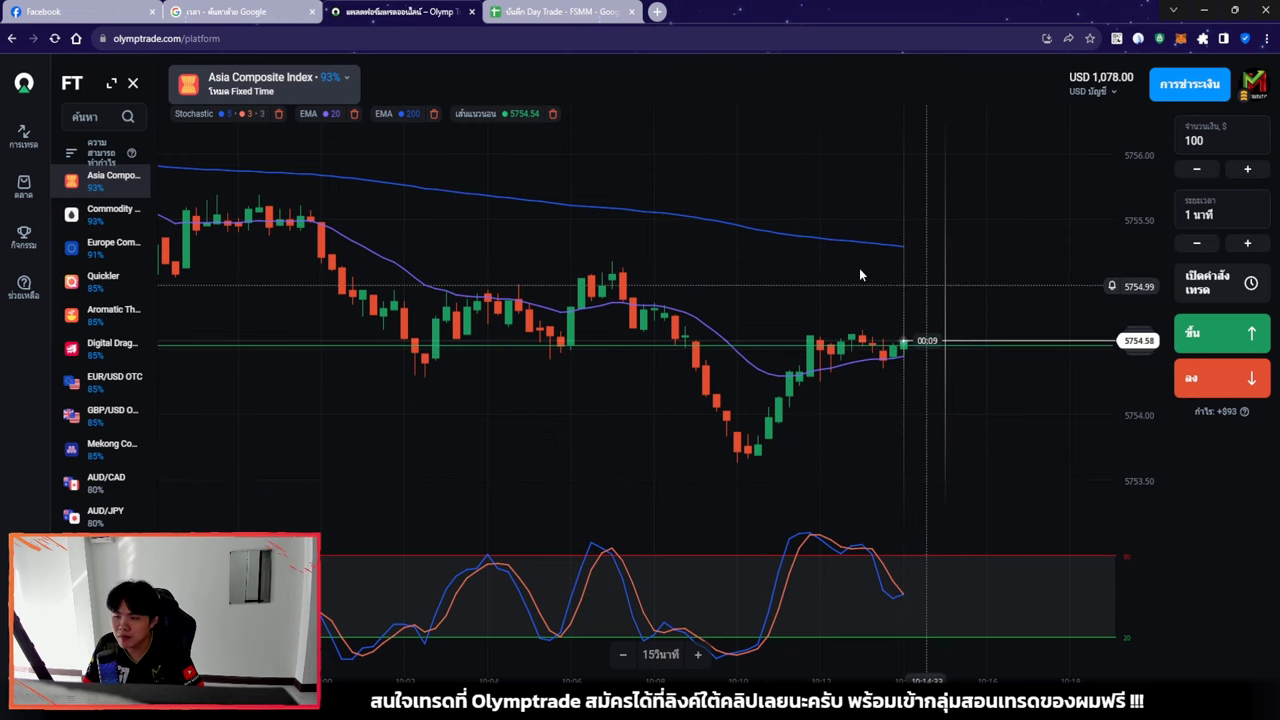
scroll(876, 429, "down", 1)
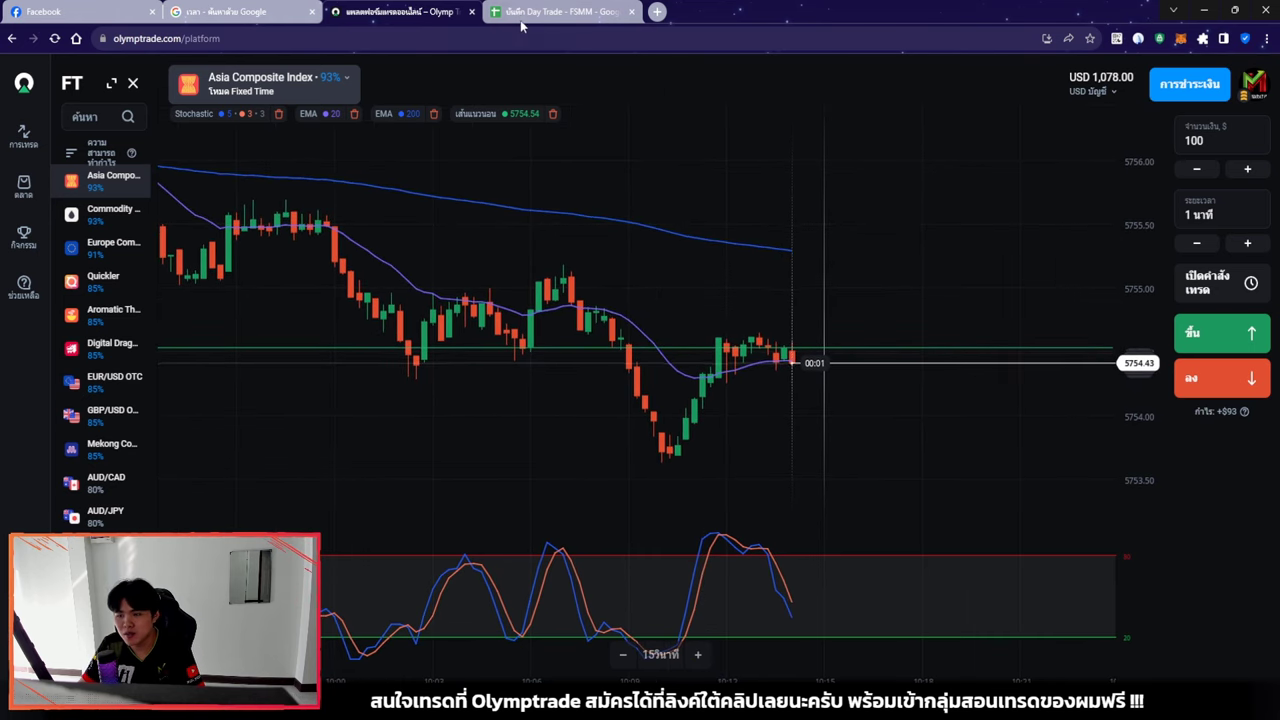
left_click(555, 12)
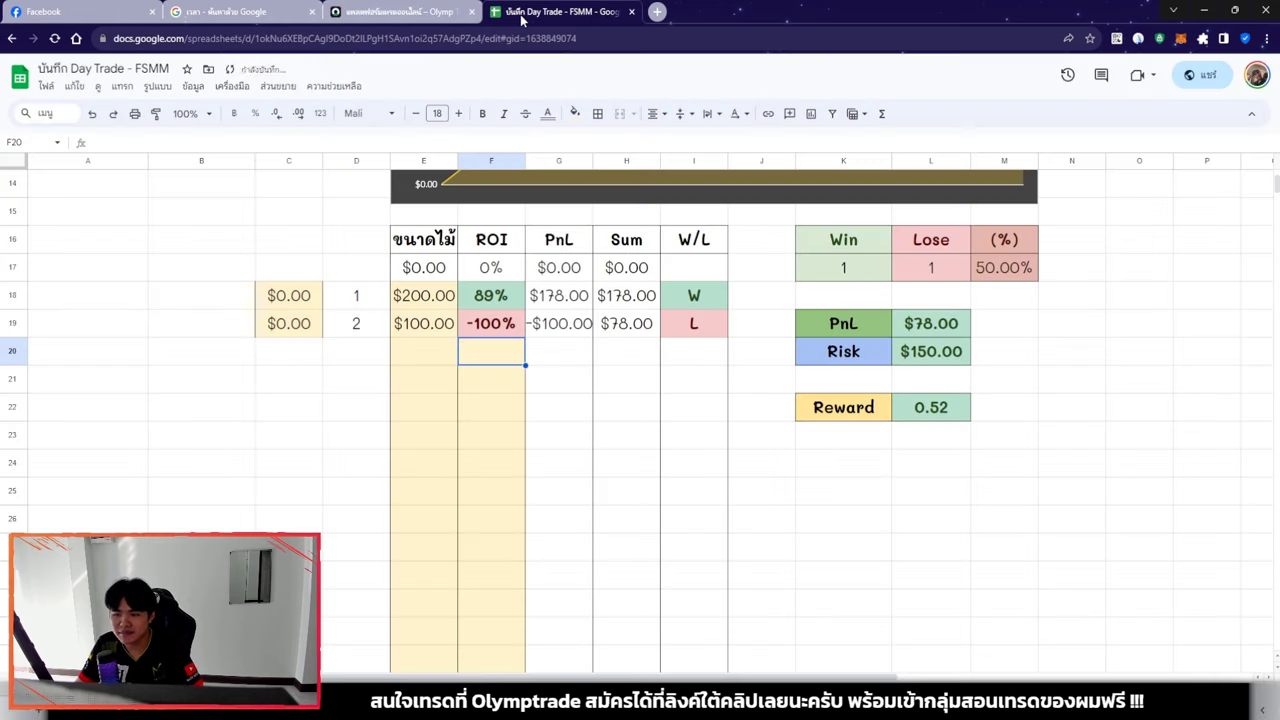
left_click(432, 346)
type("250")
key("Return")
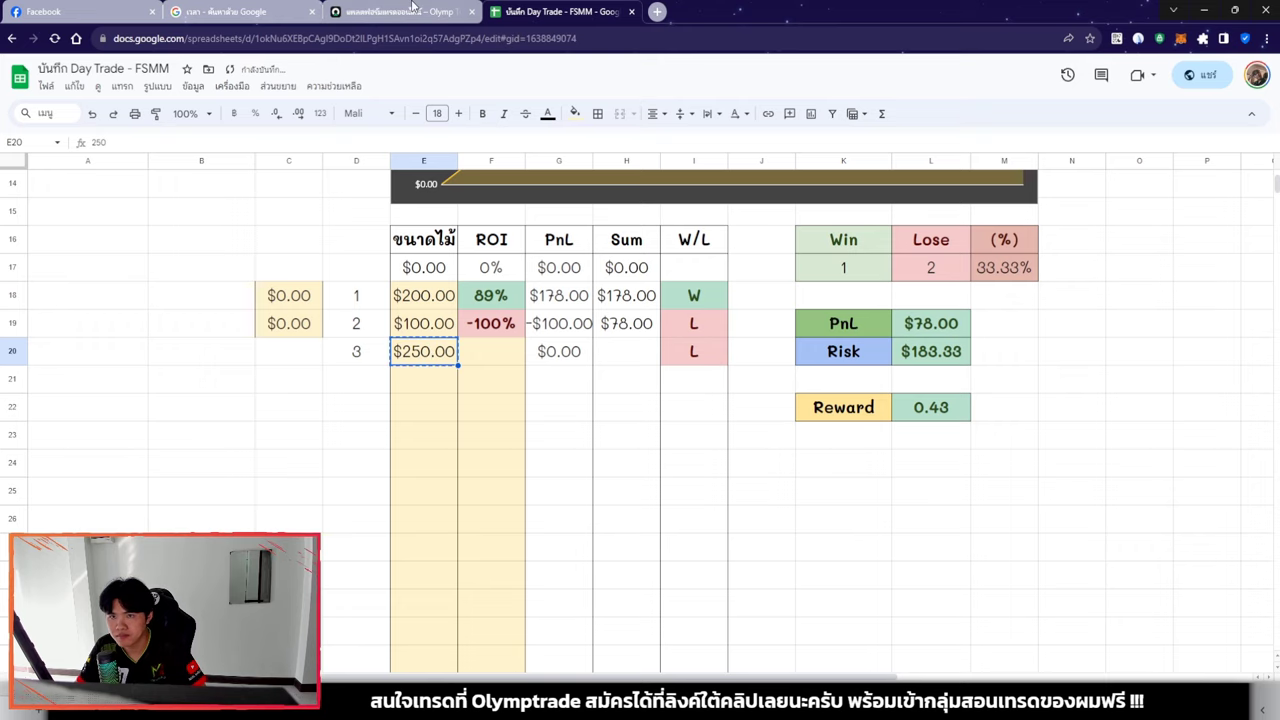
Set the Olymp Trade amount to $250 and place a one-minute down trade on the Asia Composite Index
left_click(411, 8)
left_click(1215, 140)
type("250")
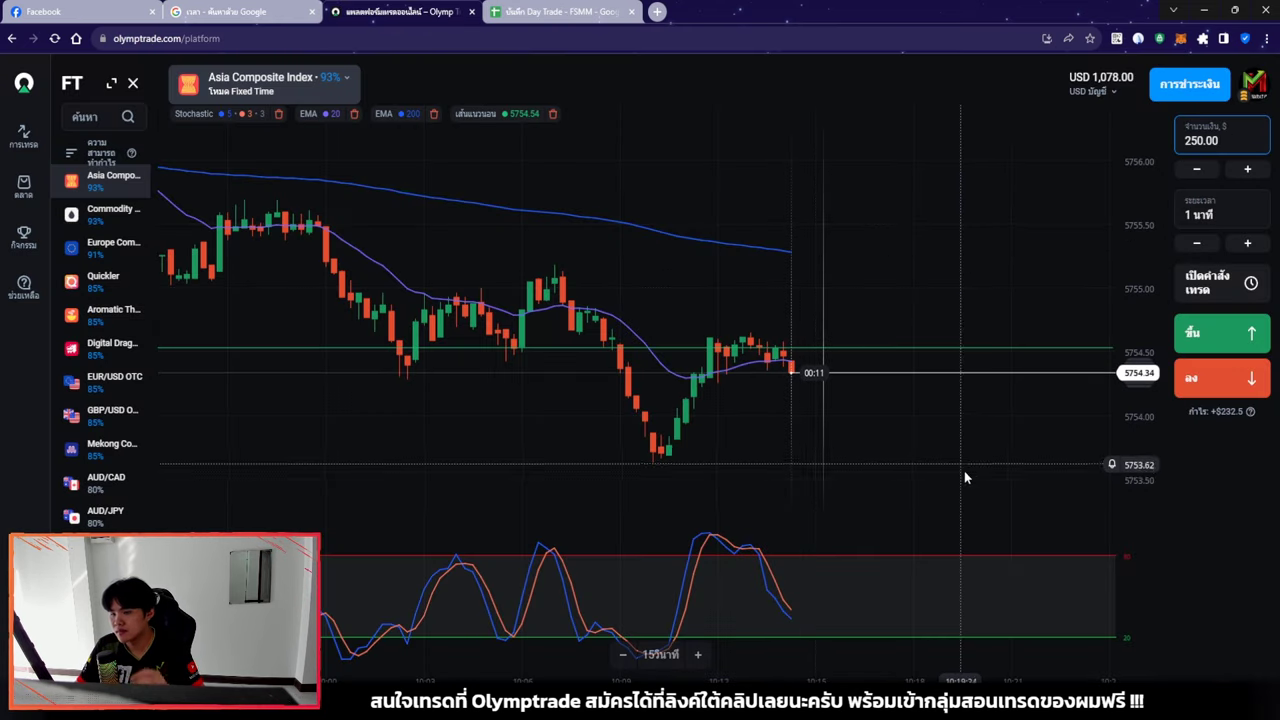
left_click(1184, 508)
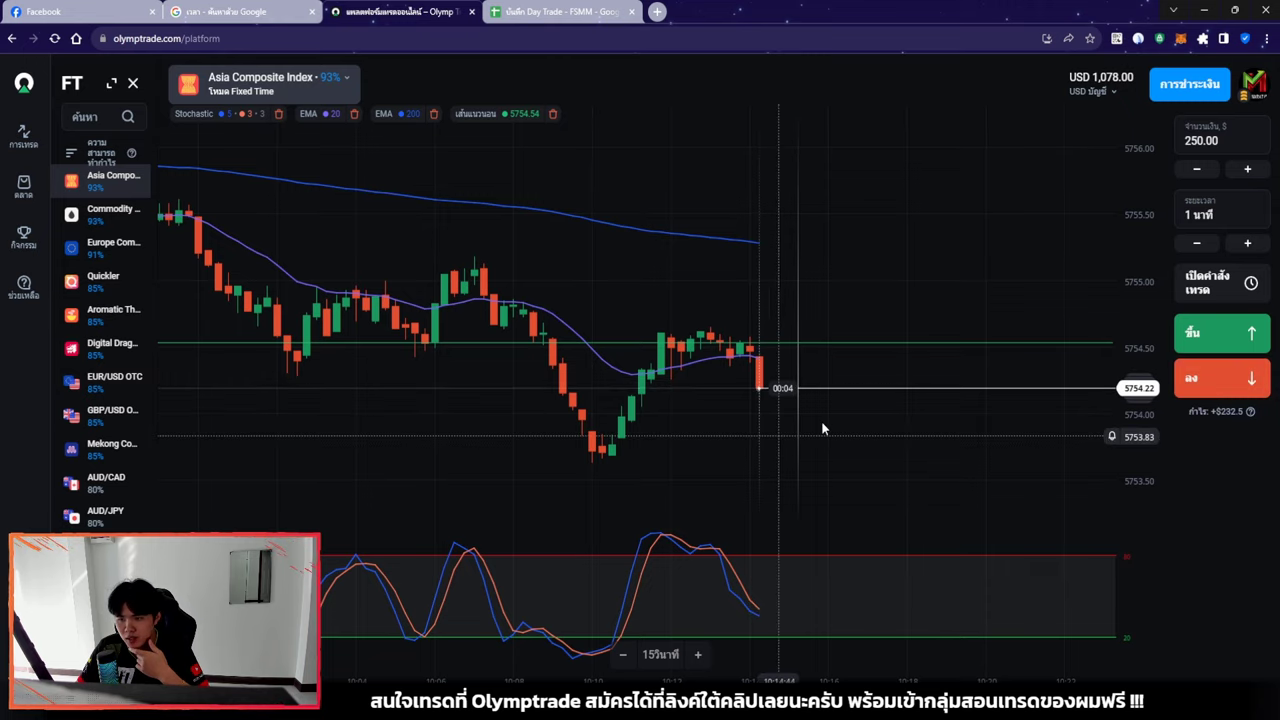
left_click(1212, 390)
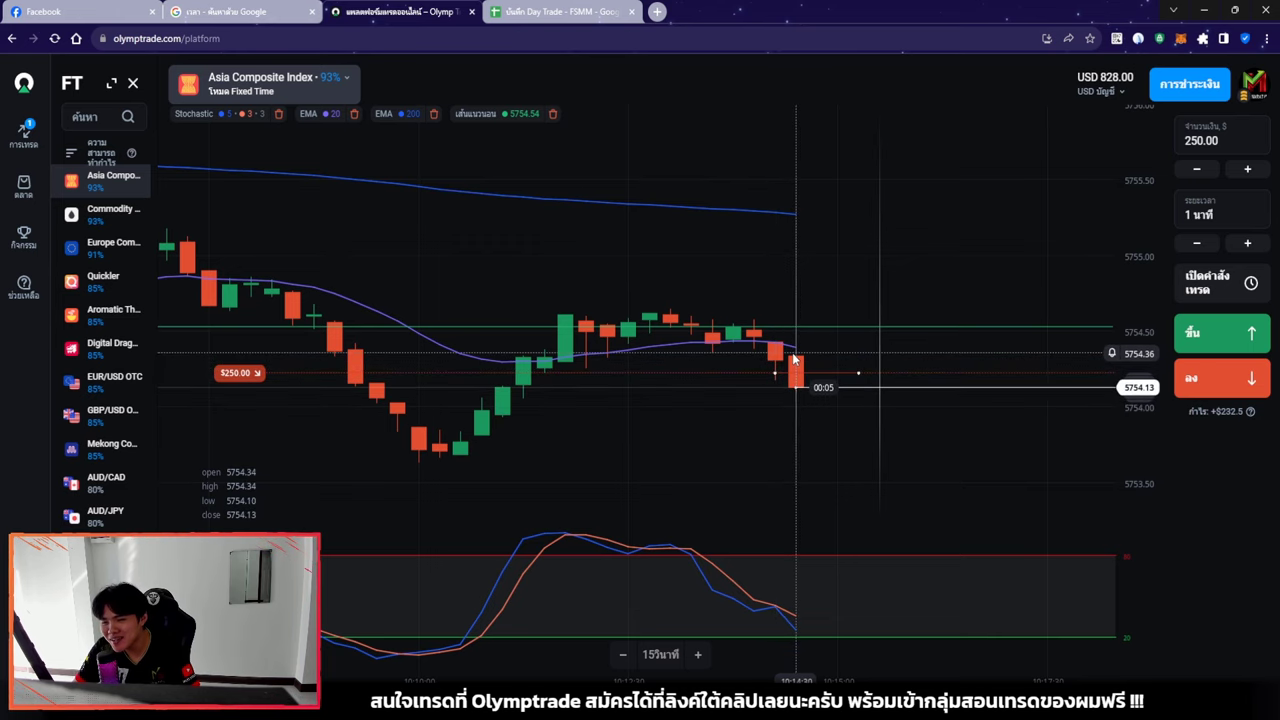
Examine the Asia Composite Index candles, EMA lines and Stochastic around the $250 down trade's entry level
scroll(904, 455, "down", 3)
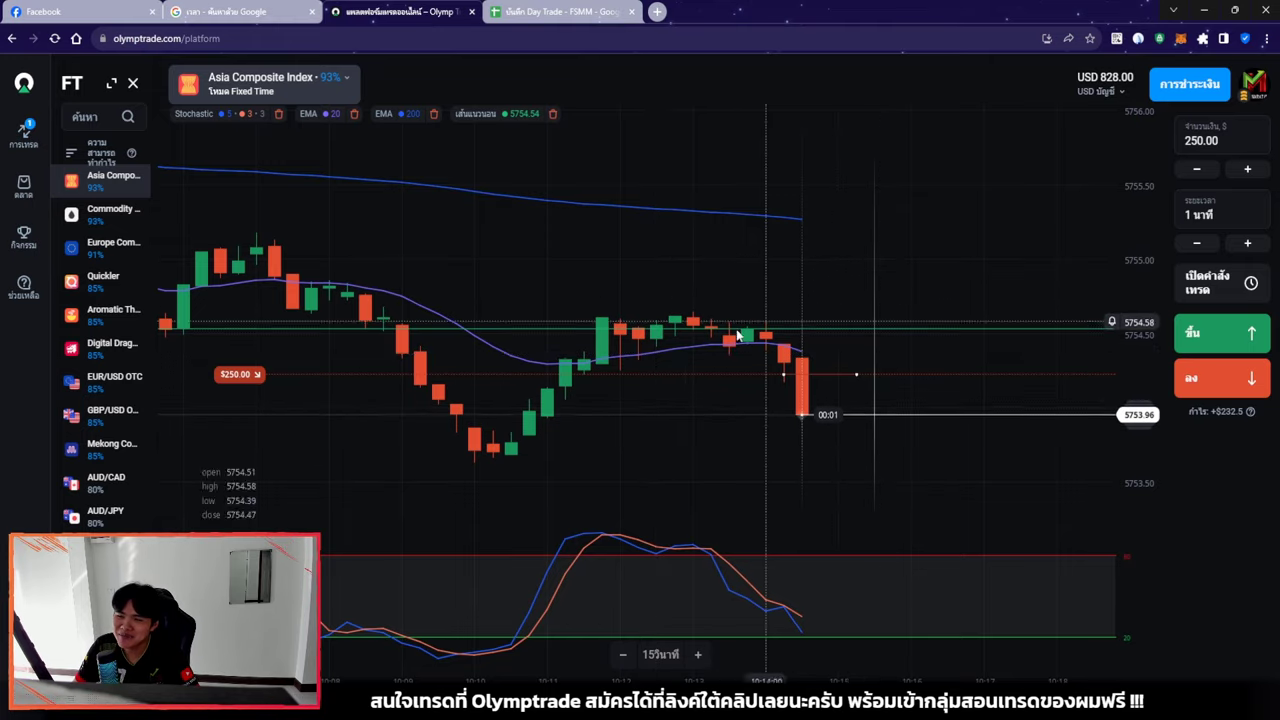
scroll(891, 432, "up", 1)
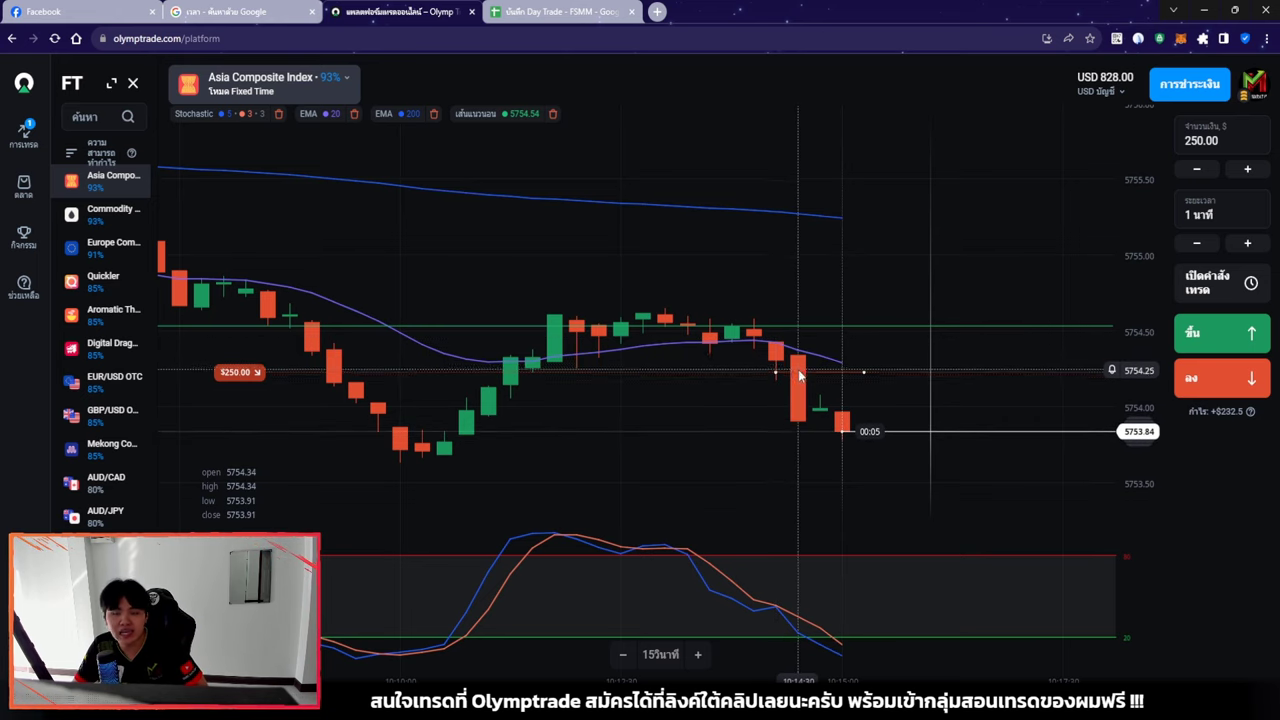
scroll(817, 400, "down", 2)
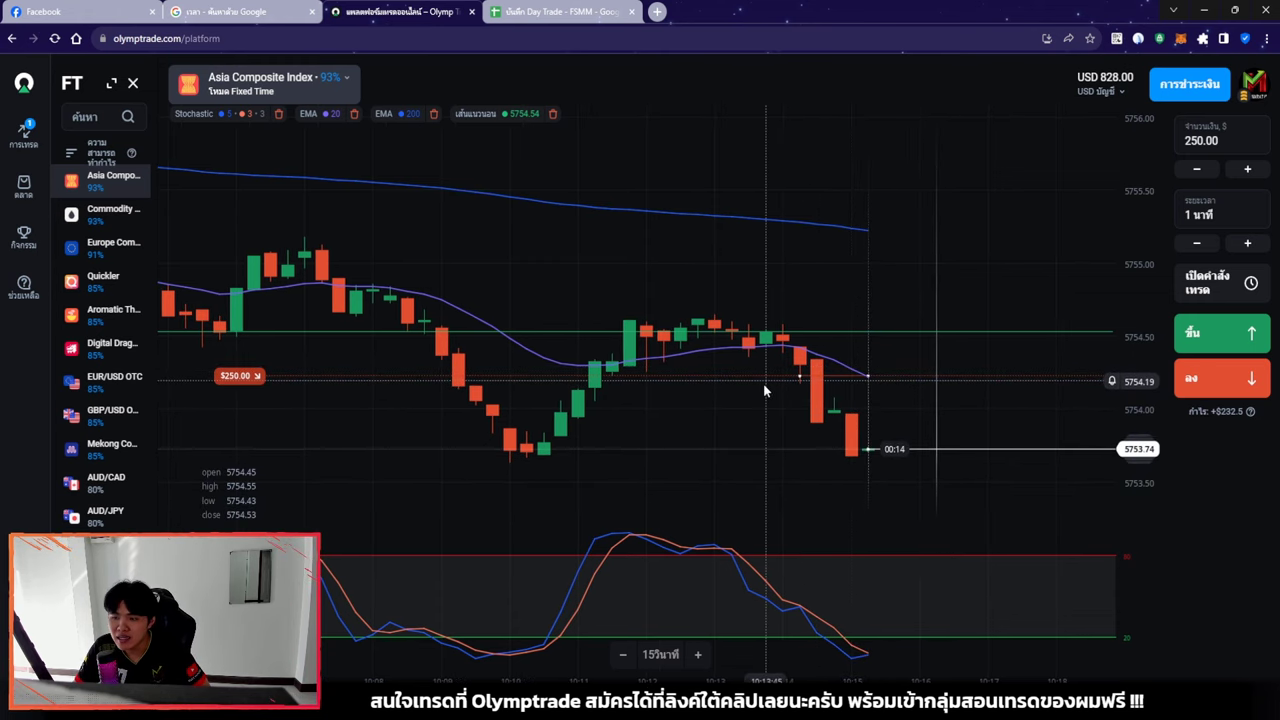
scroll(763, 383, "down", 1)
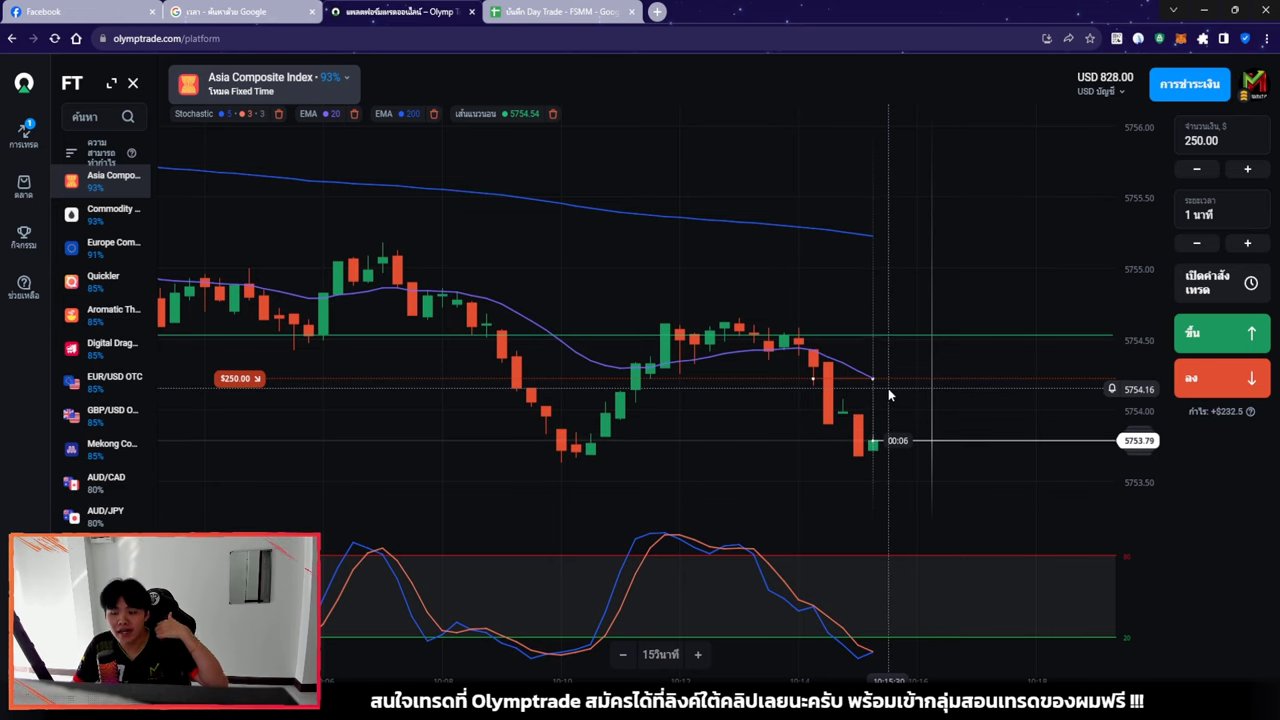
Examine the Asia Composite Index candles, moving averages and Stochastic as the $250 down trade runs to expiry
scroll(893, 390, "up", 3)
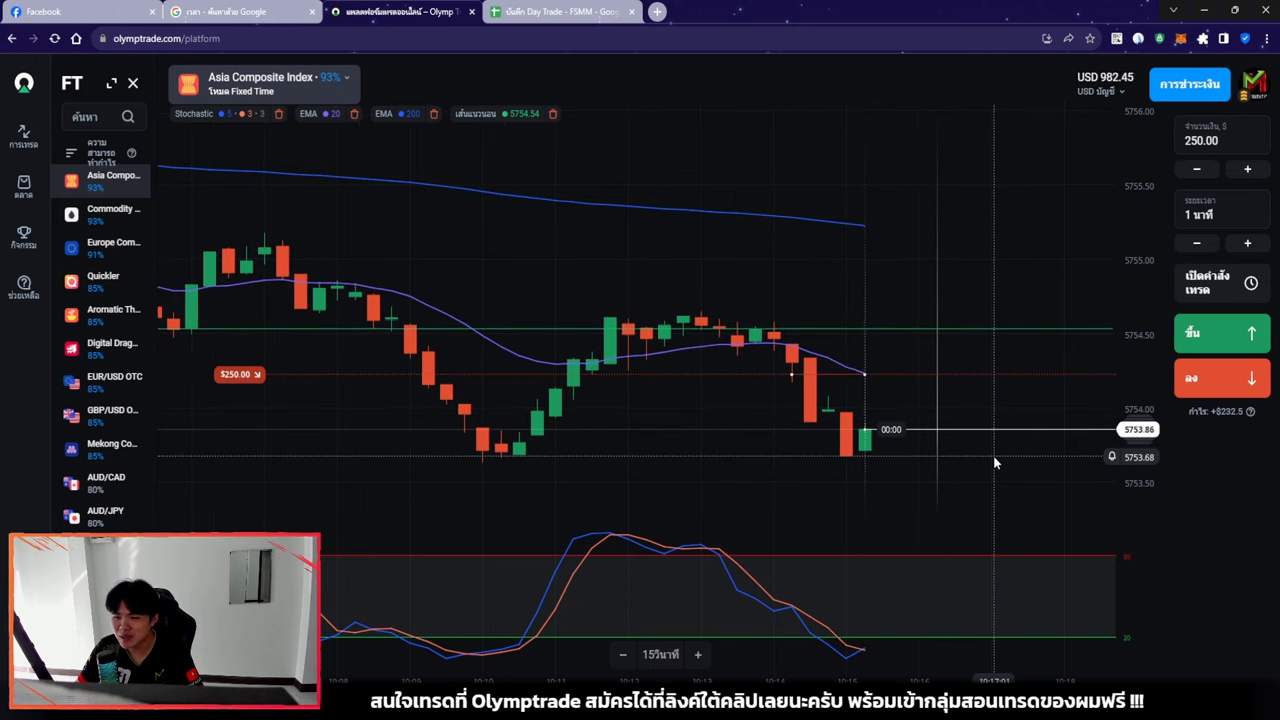
scroll(995, 462, "up", 2)
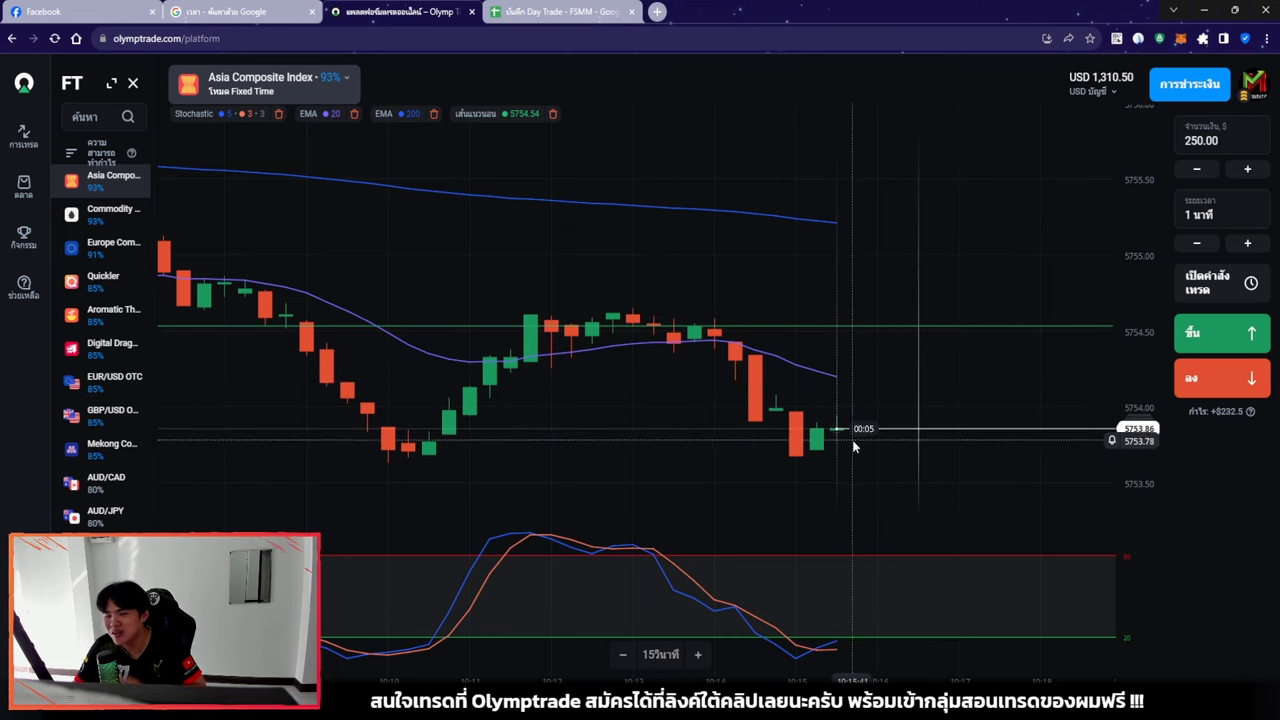
scroll(855, 447, "down", 2)
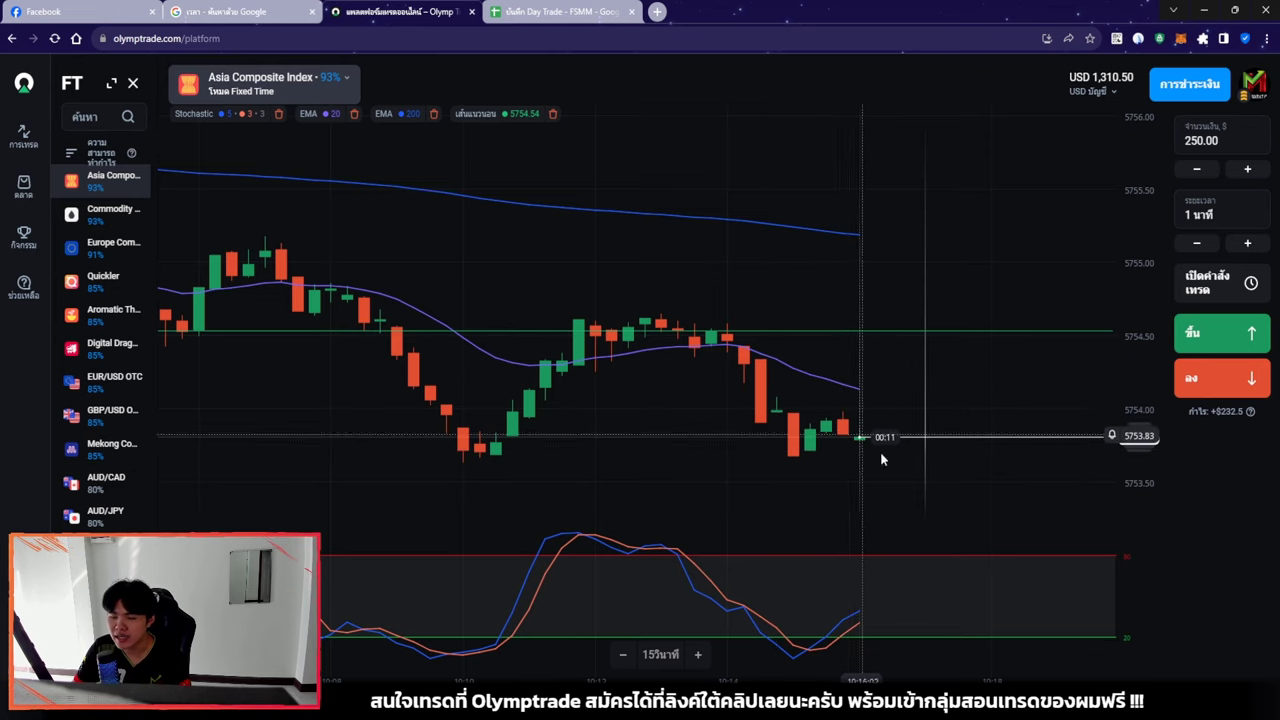
scroll(807, 435, "down", 1)
scroll(809, 437, "down", 1)
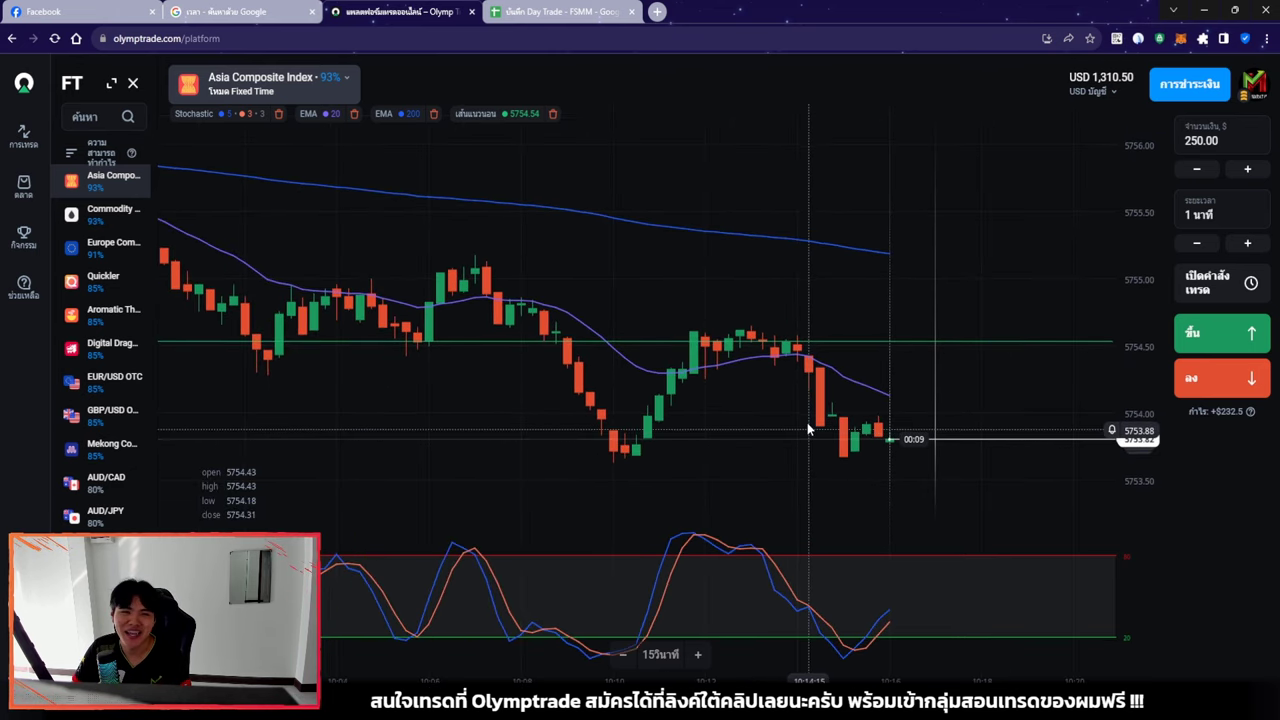
Log a 93% ROI for trade 3 and use $100 as trade 4's stake in both the spreadsheet and the Olymp Trade amount
left_click(548, 11)
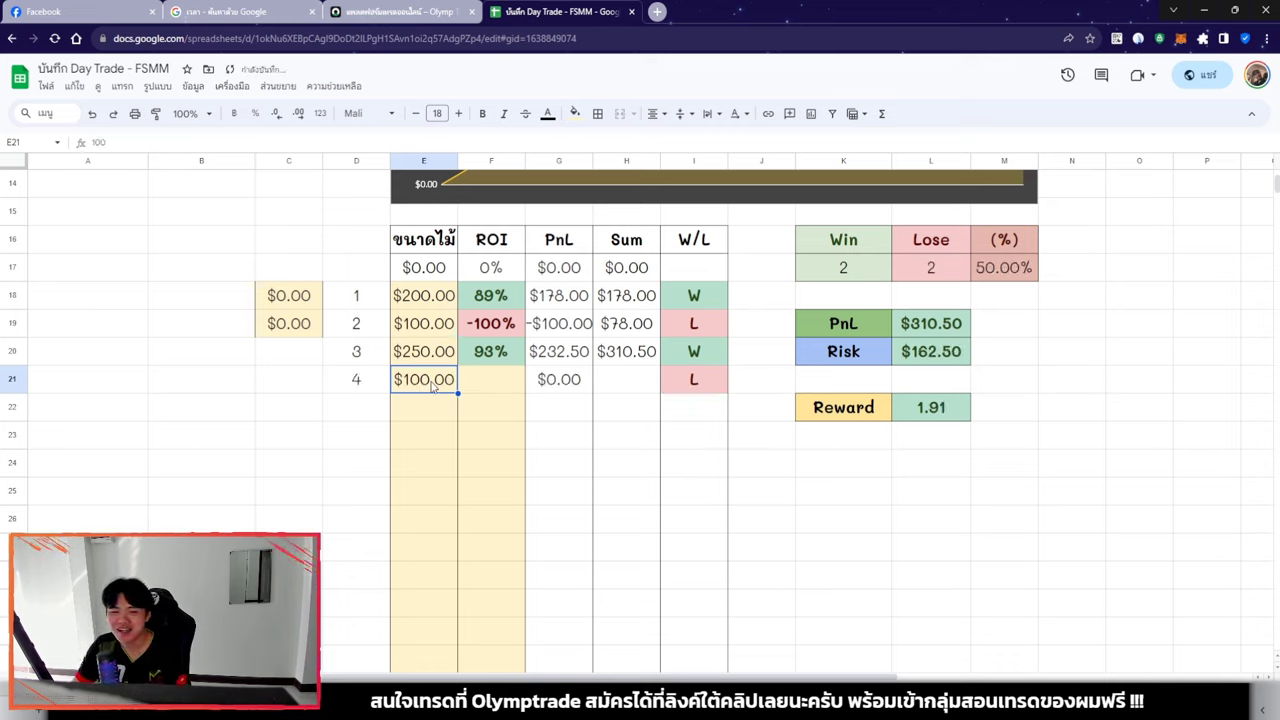
left_click(389, 10)
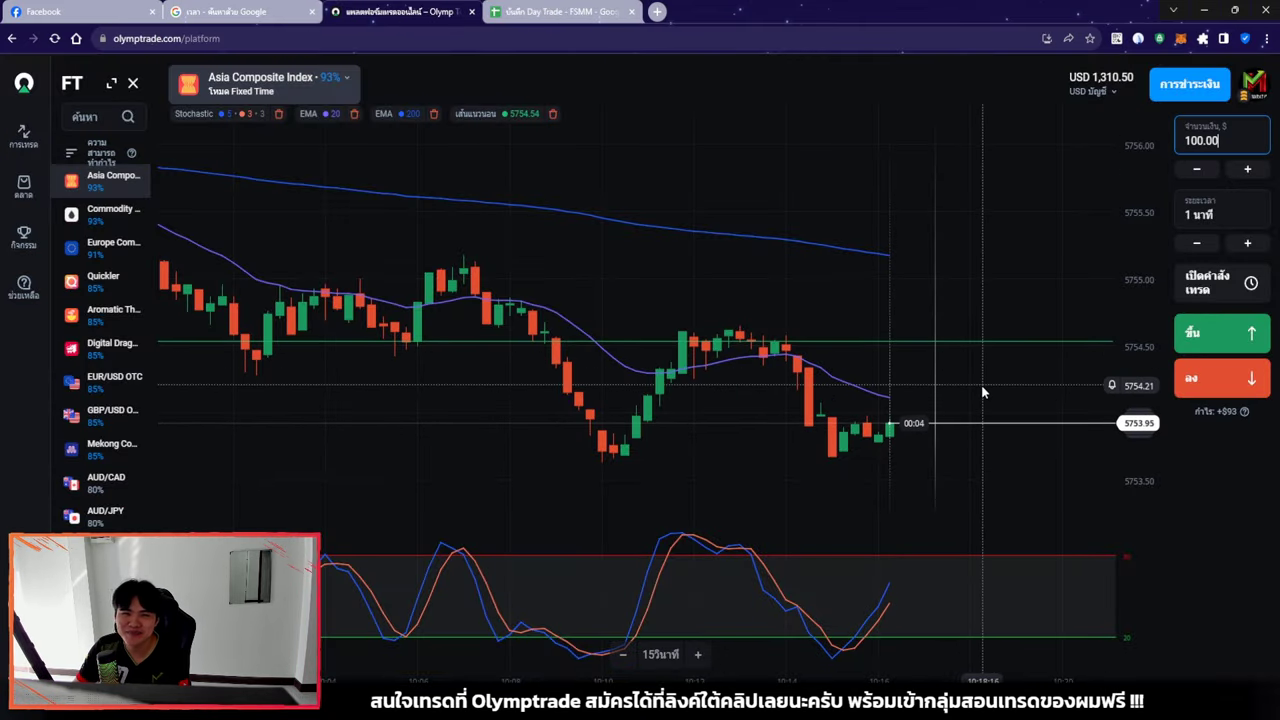
Compare the charts of the Digital Dragons, GBP/USD OTC, Mekong Commerce, Asia Composite and neighbouring assets for a trade setup
scroll(981, 384, "down", 3)
key("Down")
key("Down")
left_click(110, 346)
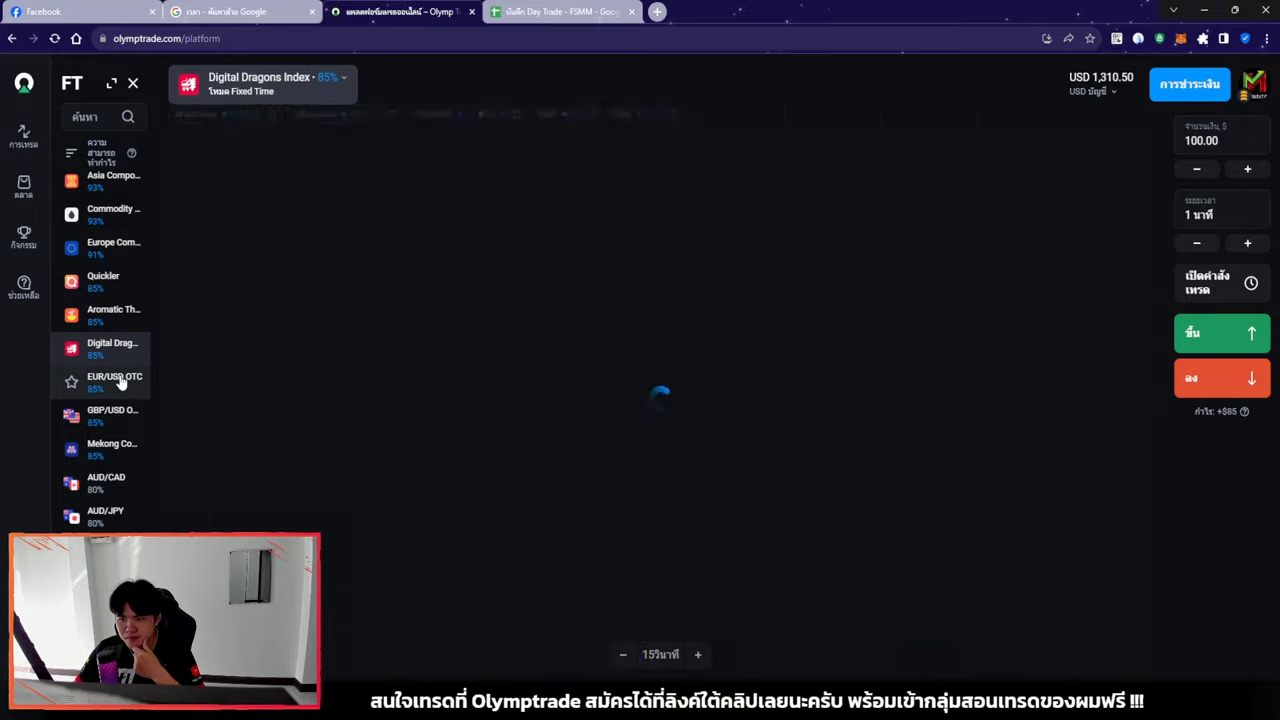
left_click(110, 413)
left_click(127, 455)
left_click(110, 483)
left_click(110, 180)
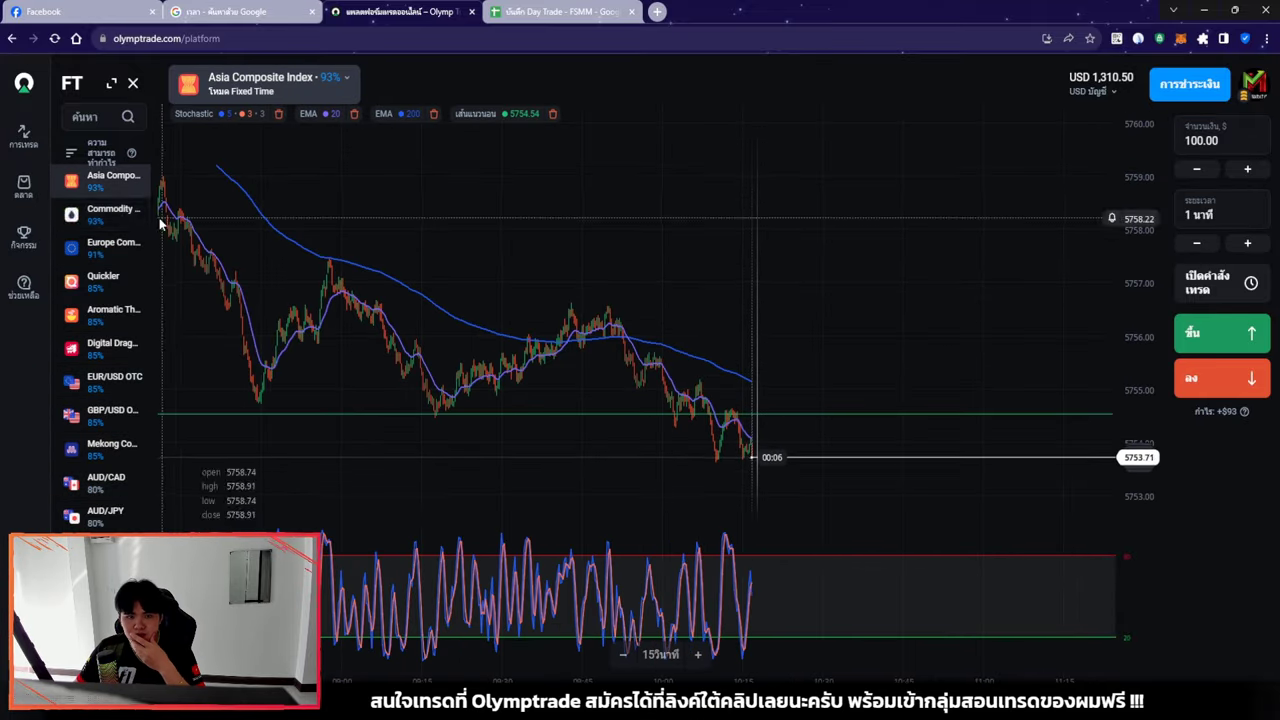
left_click(116, 315)
left_click(110, 346)
left_click(110, 413)
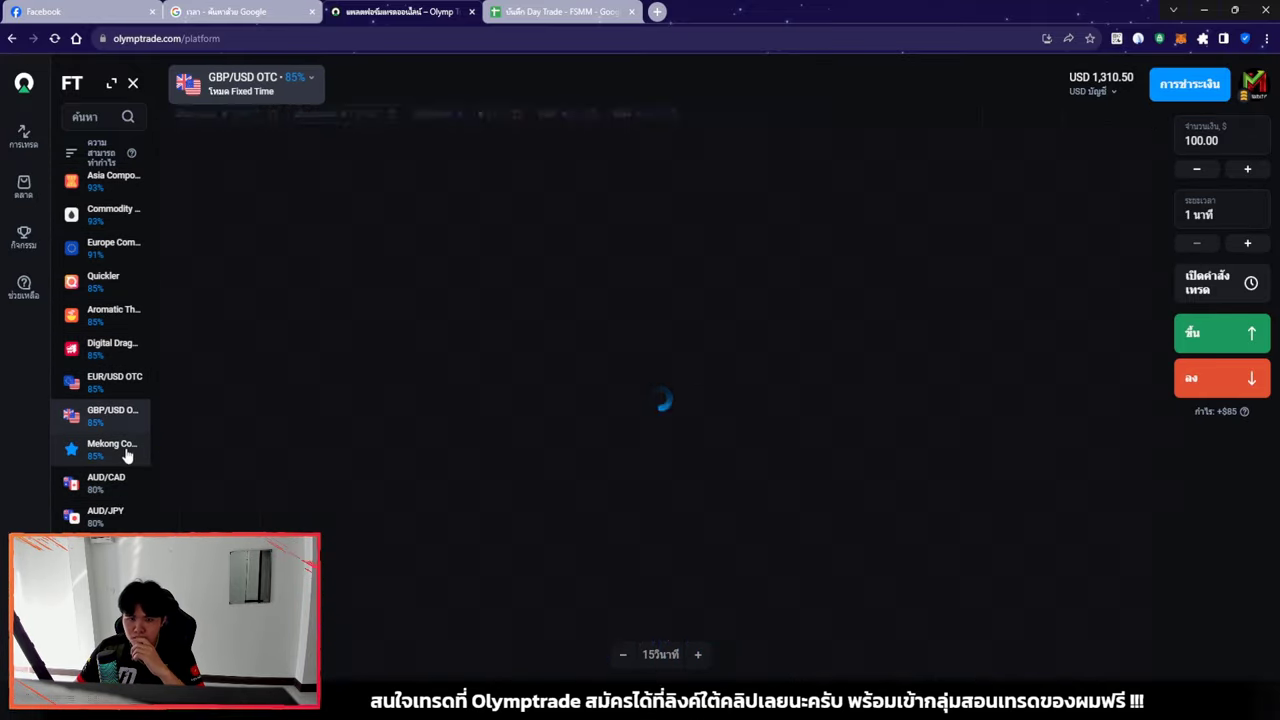
Open the Mekong Commerce Index chart, set the amount to $200 and place a one-minute down trade
left_click(120, 448)
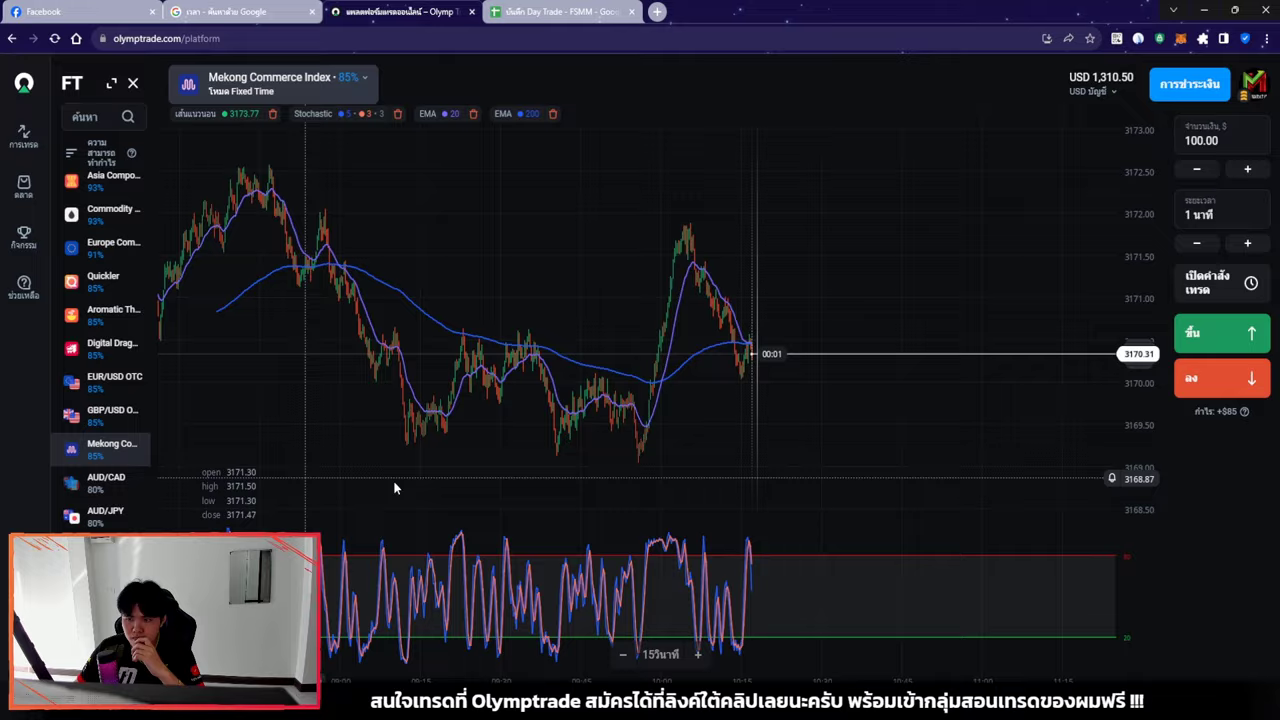
left_click(1213, 376)
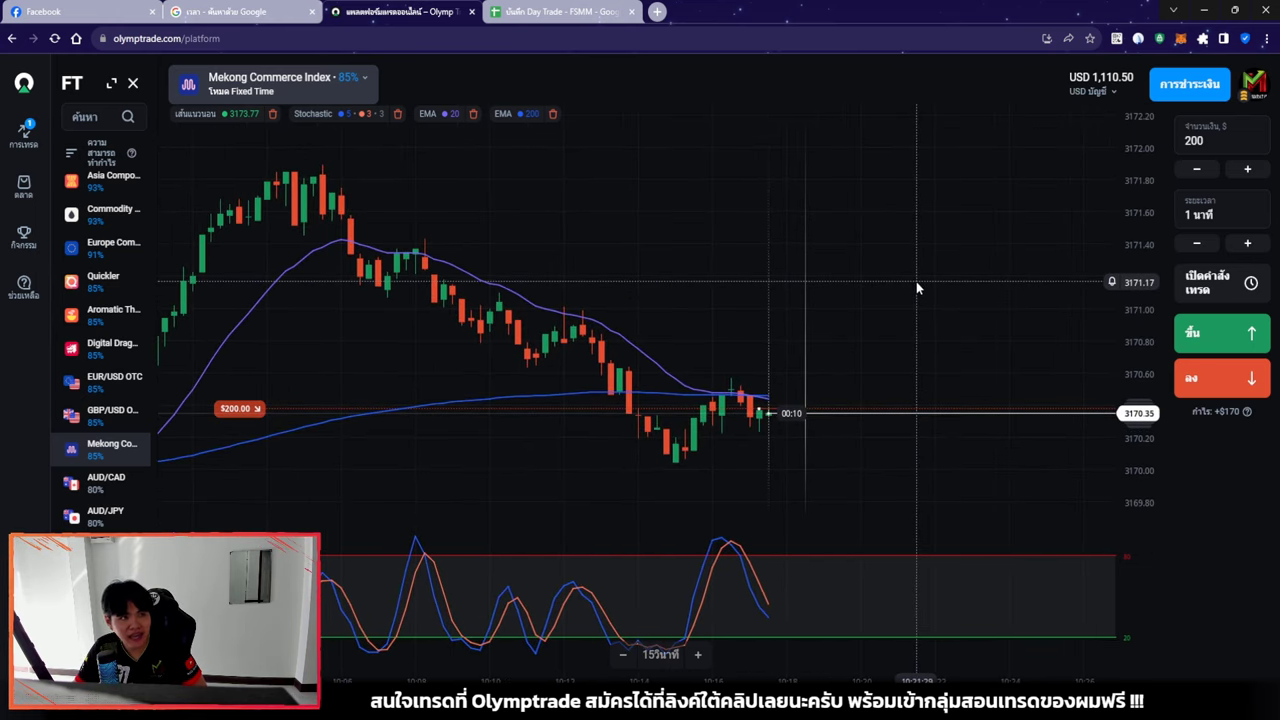
Mark the falling price channel on the Mekong Commerce Index with two white arrows and close the annotation overlay
left_click(1138, 38)
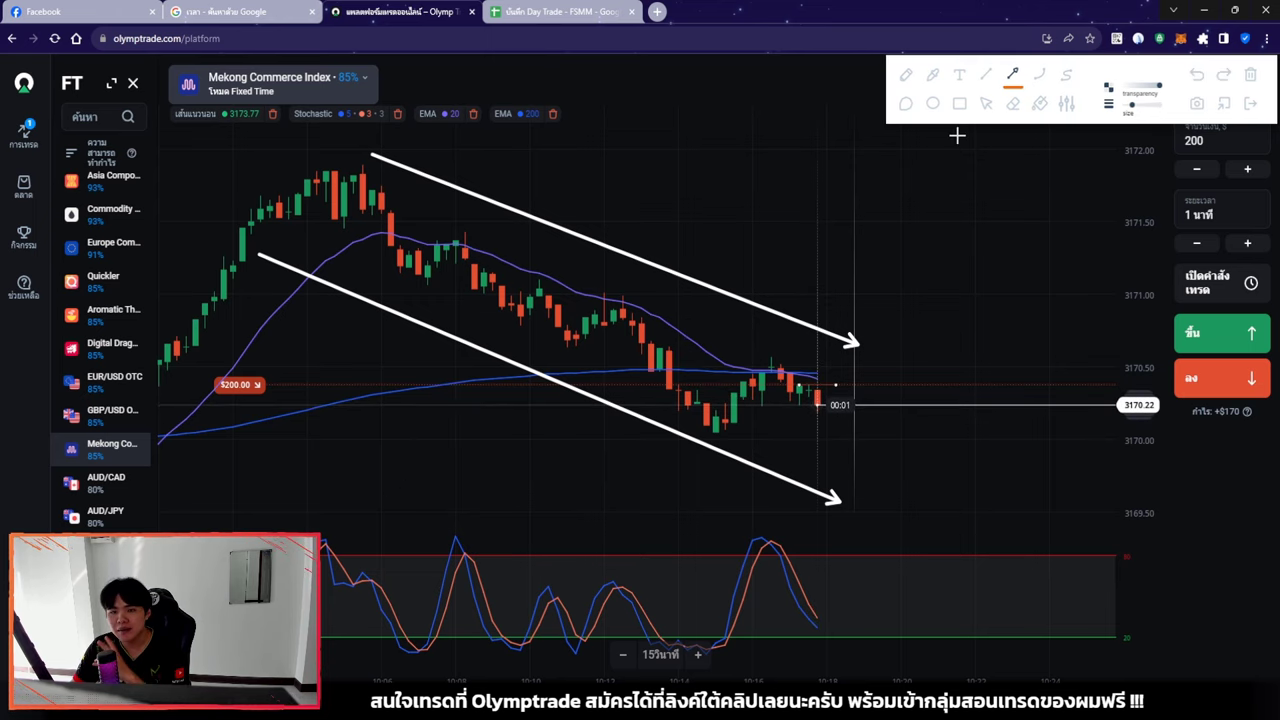
left_click(986, 103)
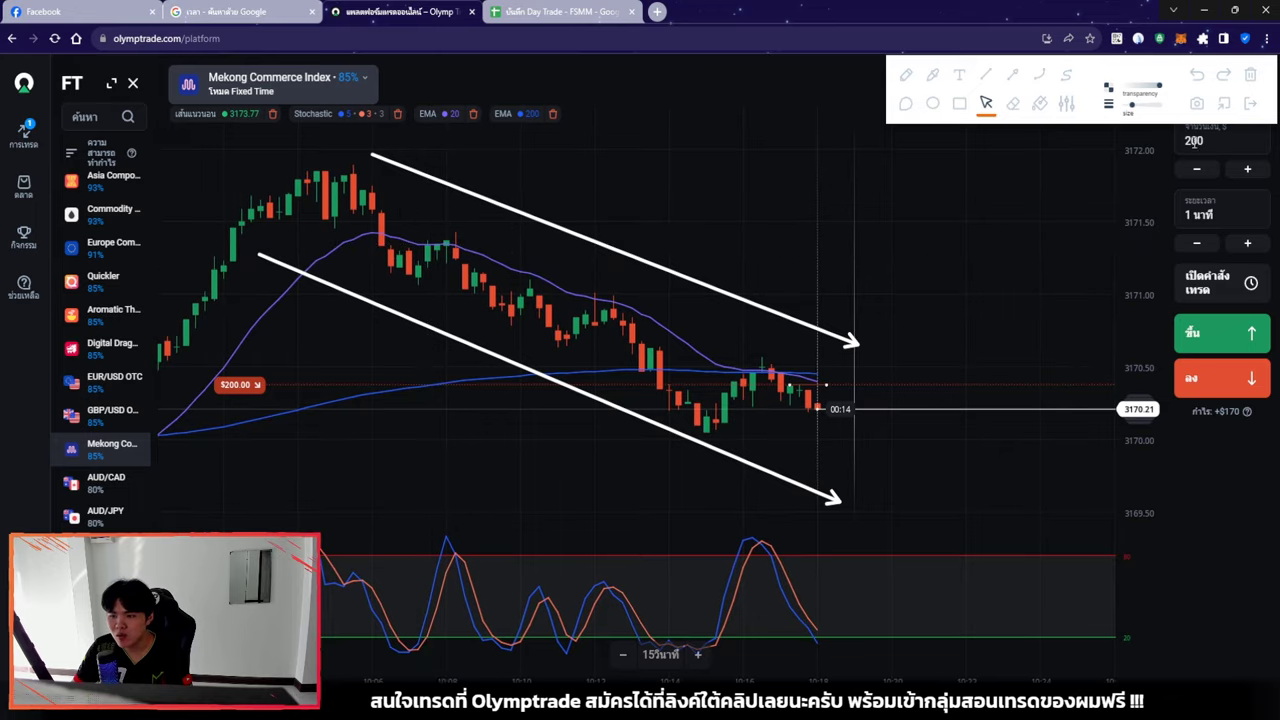
left_click(1250, 103)
Examine the Mekong Commerce Index trend, EMA 20 and 200 lines and Stochastic at wide and close ranges around the $200 trade
scroll(508, 345, "down", 3)
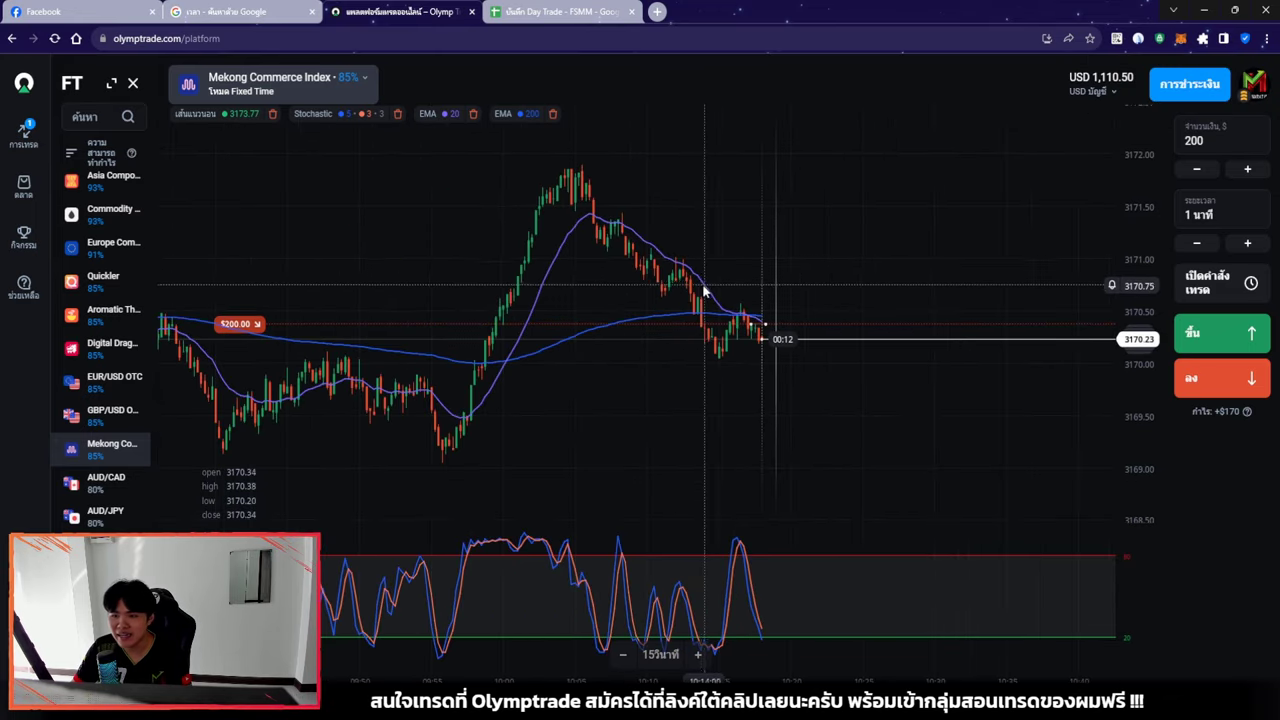
scroll(704, 290, "down", 5)
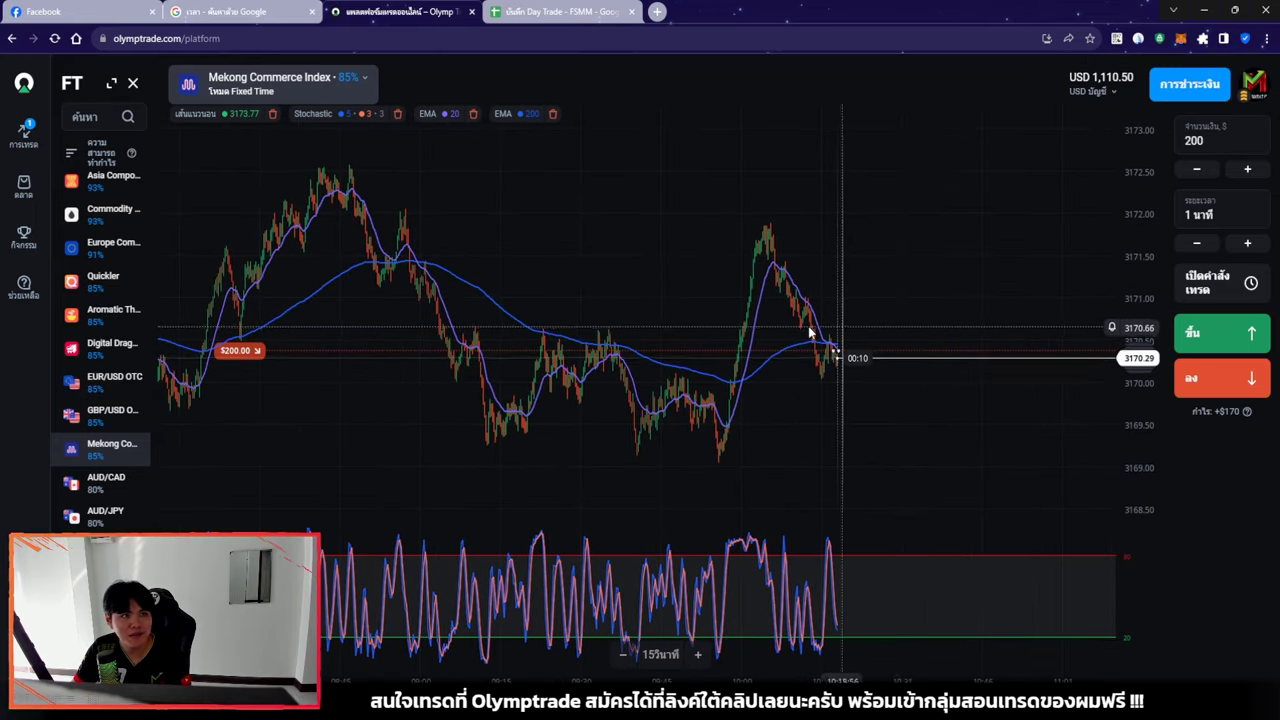
scroll(810, 332, "up", 5)
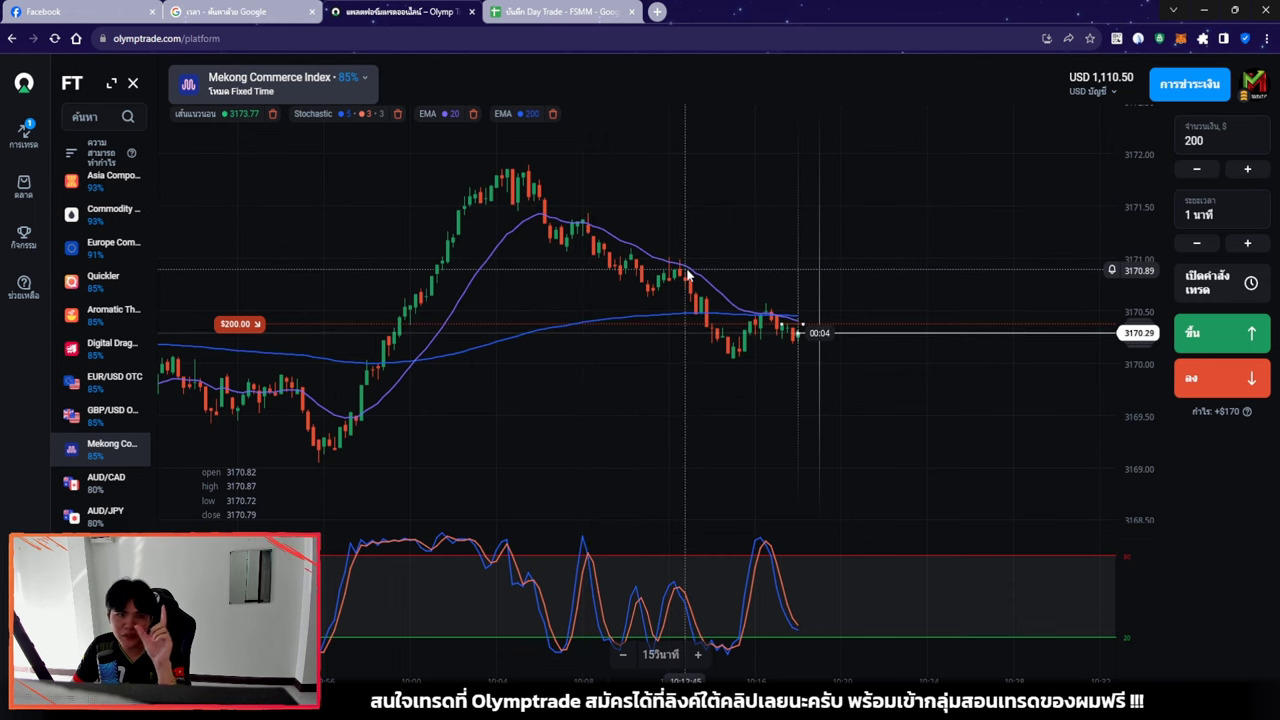
scroll(871, 312, "up", 1)
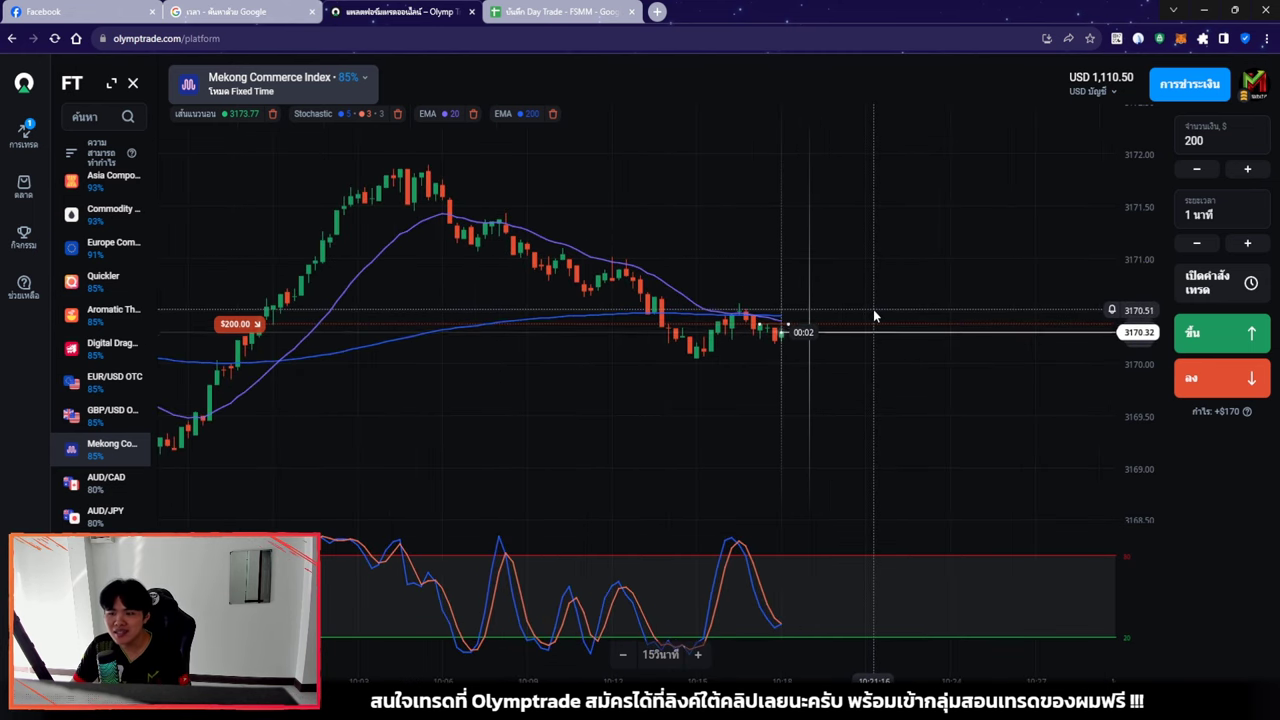
scroll(873, 312, "up", 1)
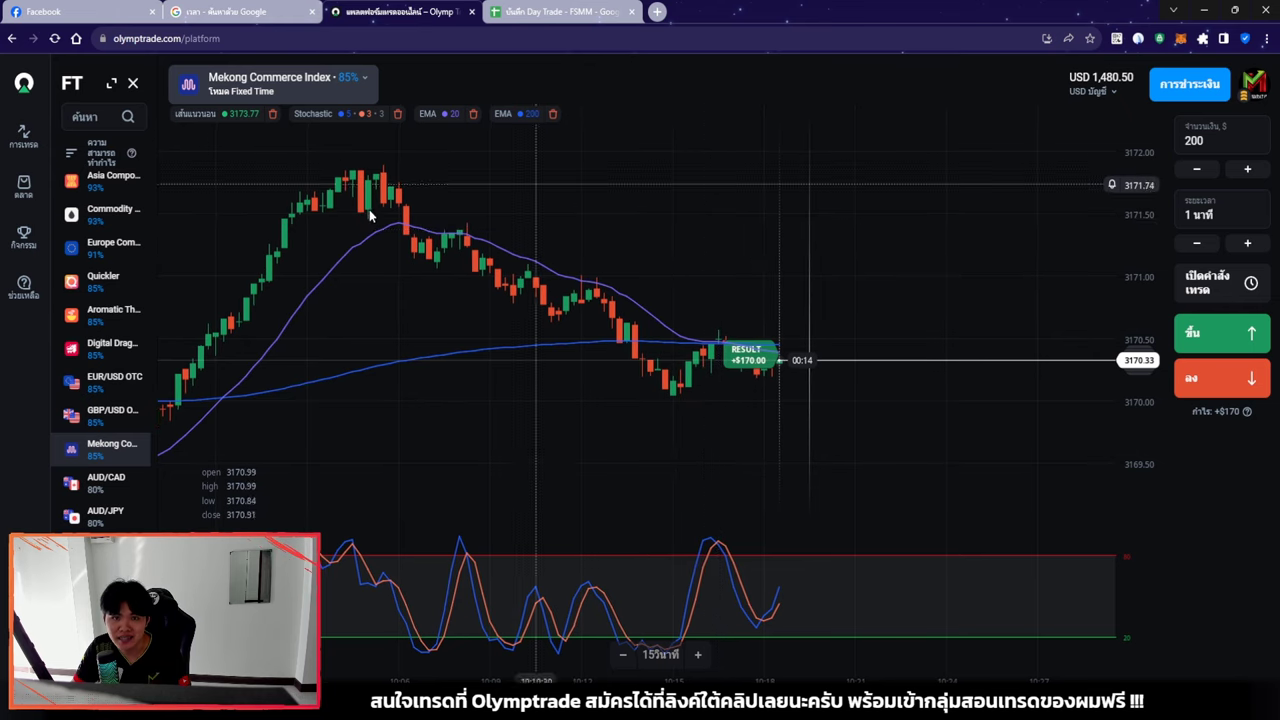
scroll(770, 440, "down", 5)
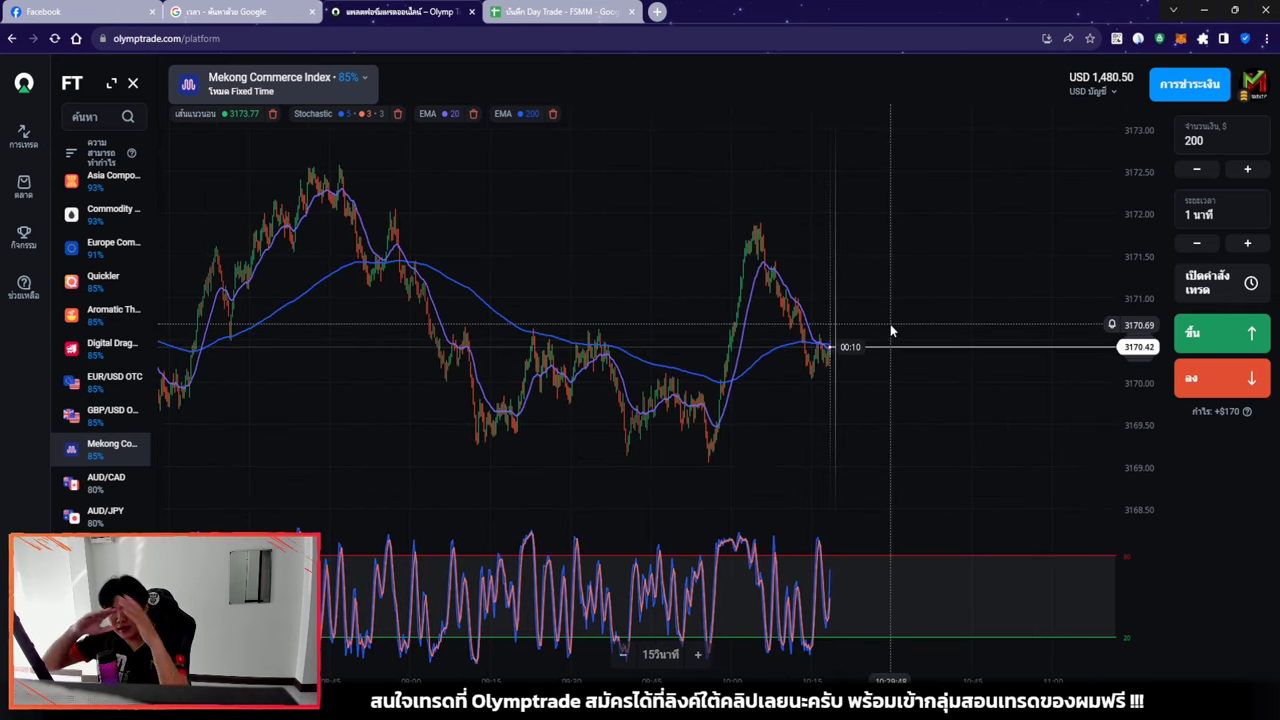
scroll(890, 324, "up", 5)
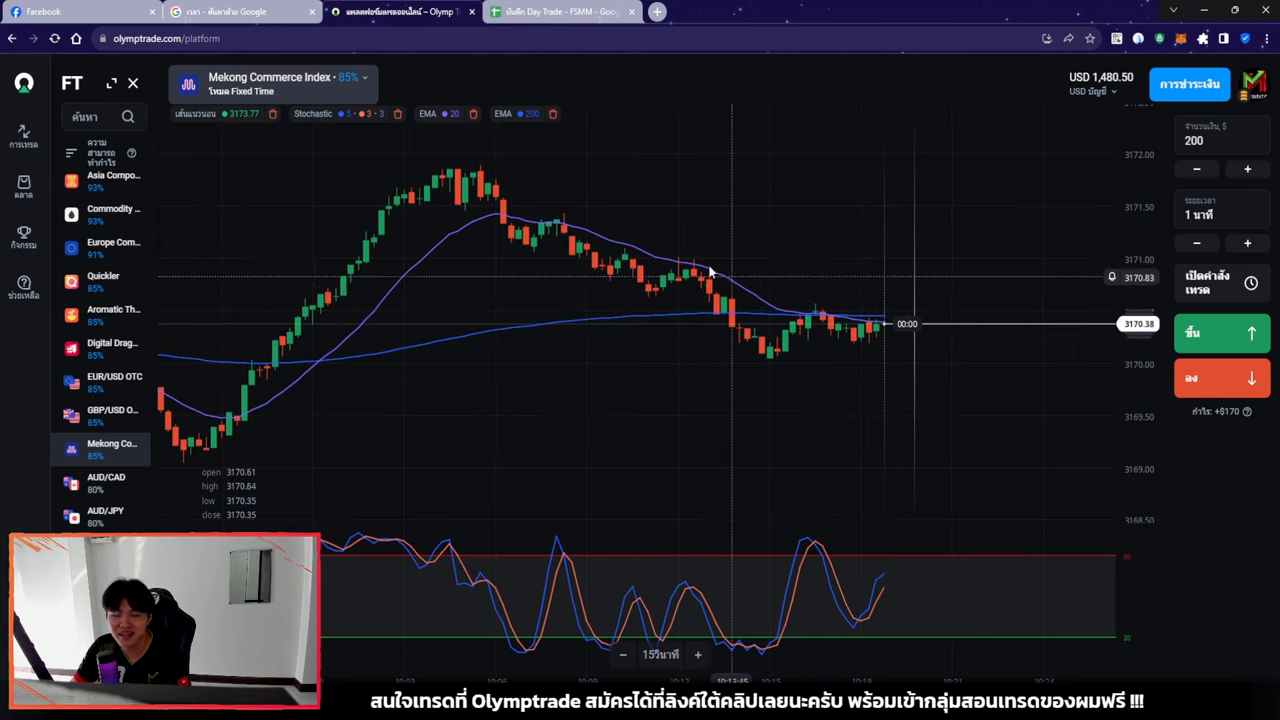
scroll(787, 219, "right", 2)
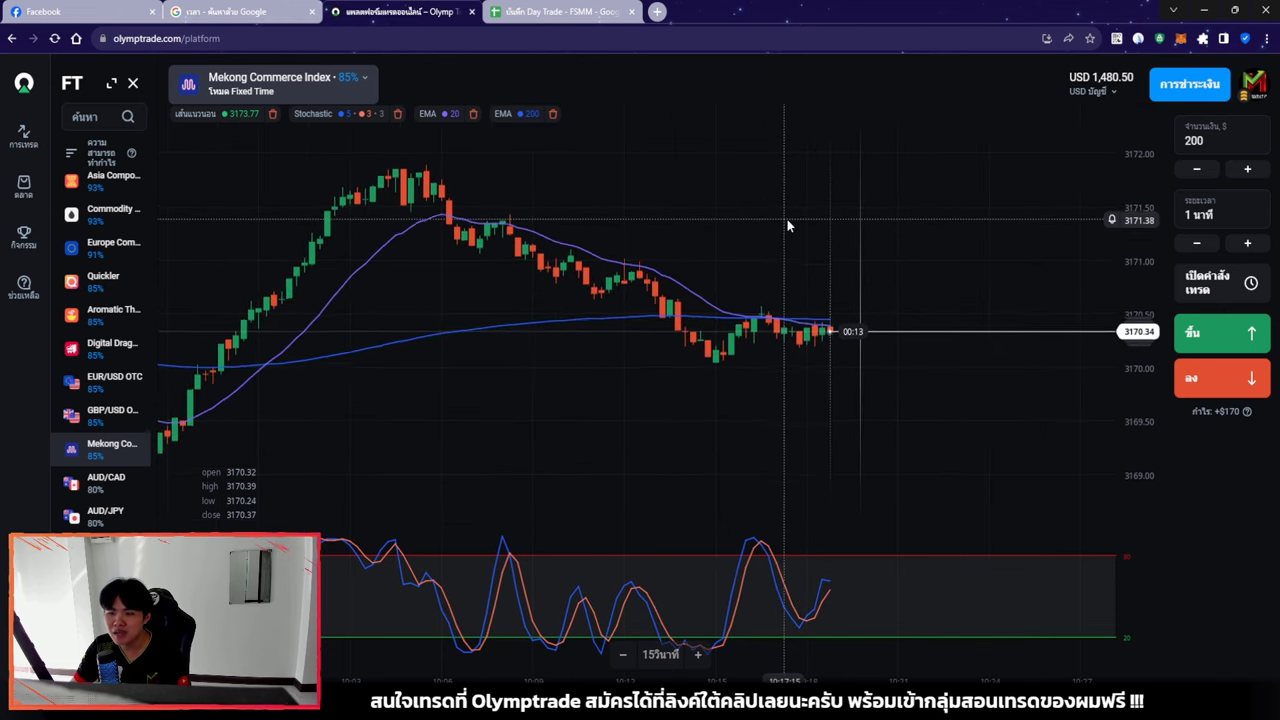
scroll(787, 225, "right", 1)
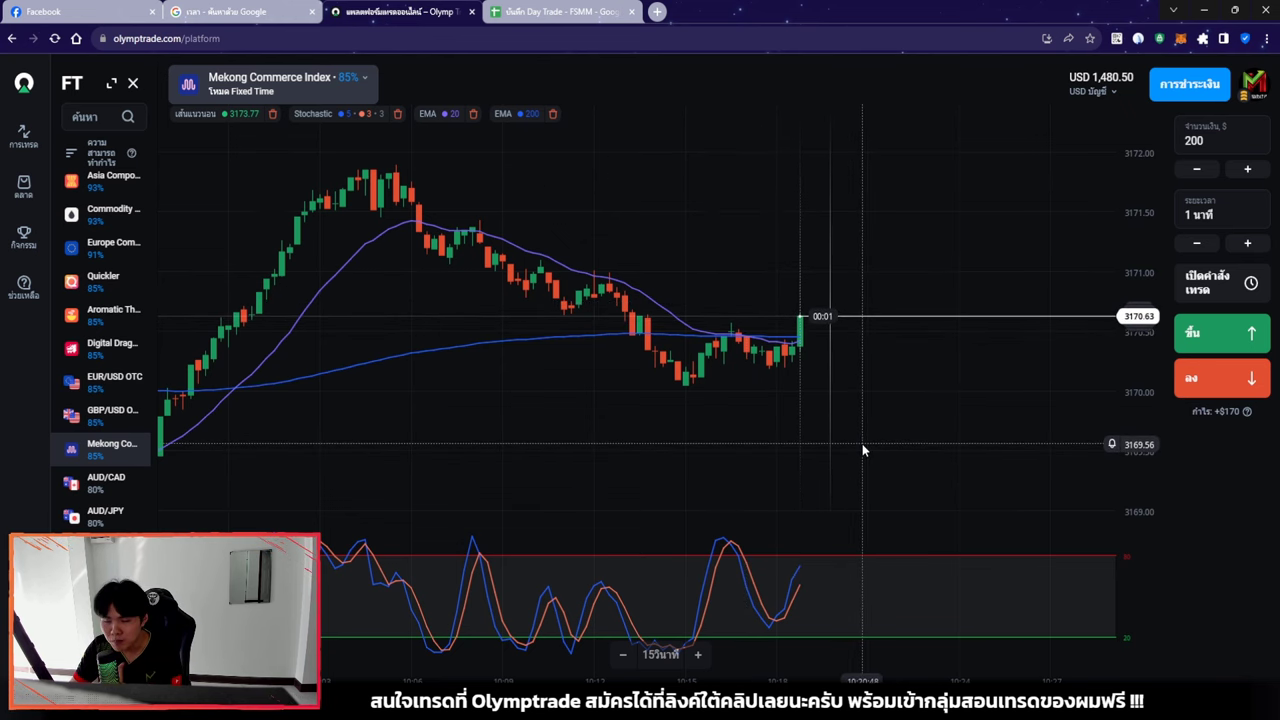
scroll(860, 447, "up", 5)
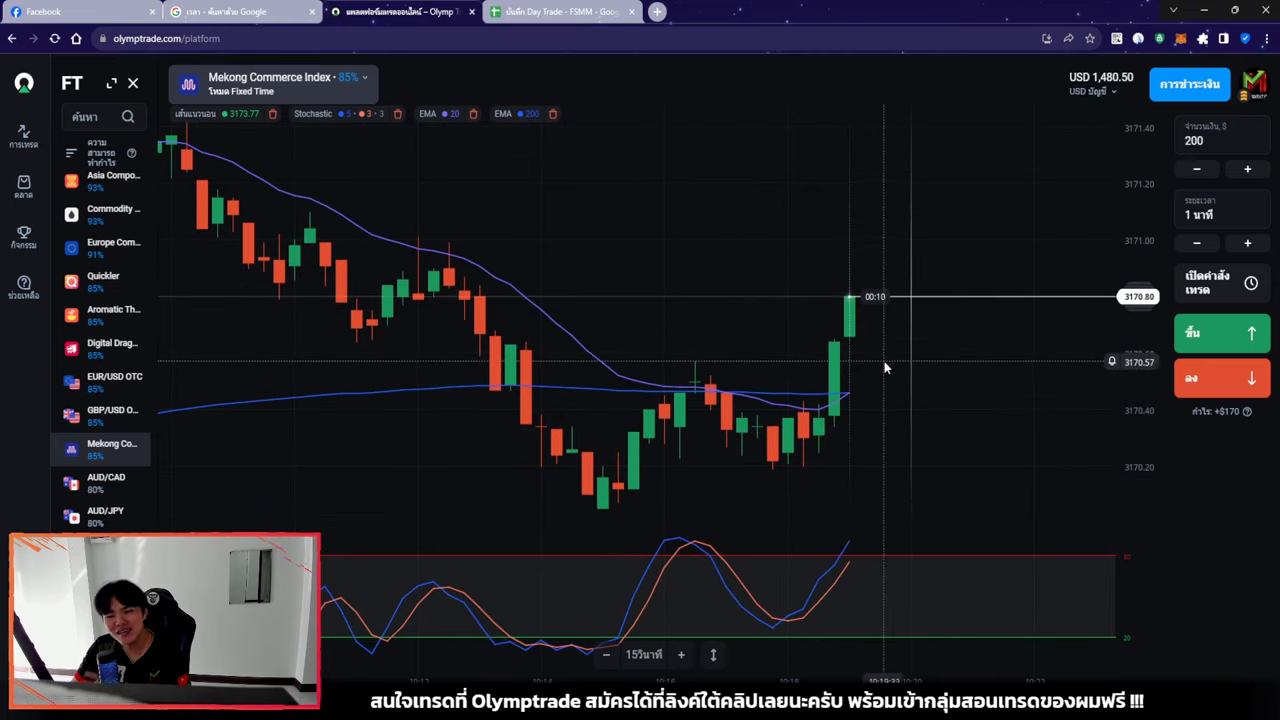
Sketch a white curve over the rebound and pullback at the EMA lines, and close the annotation overlay
left_click(1137, 40)
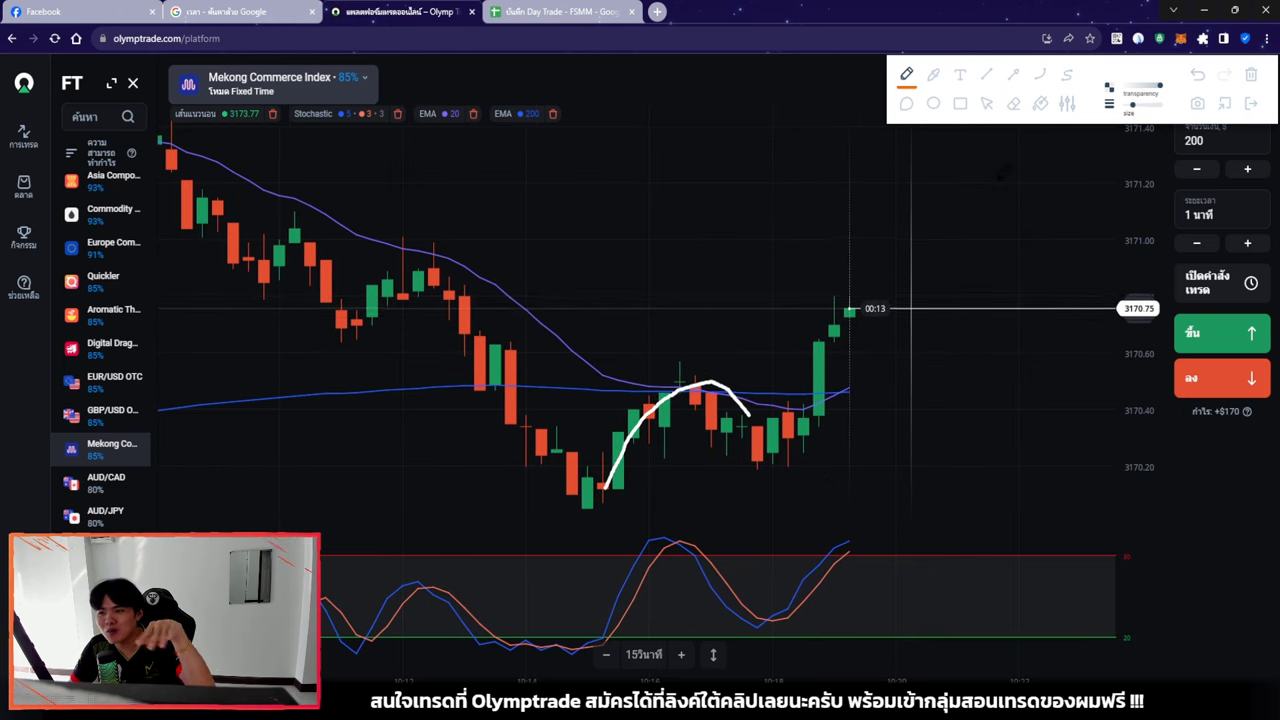
left_click(988, 100)
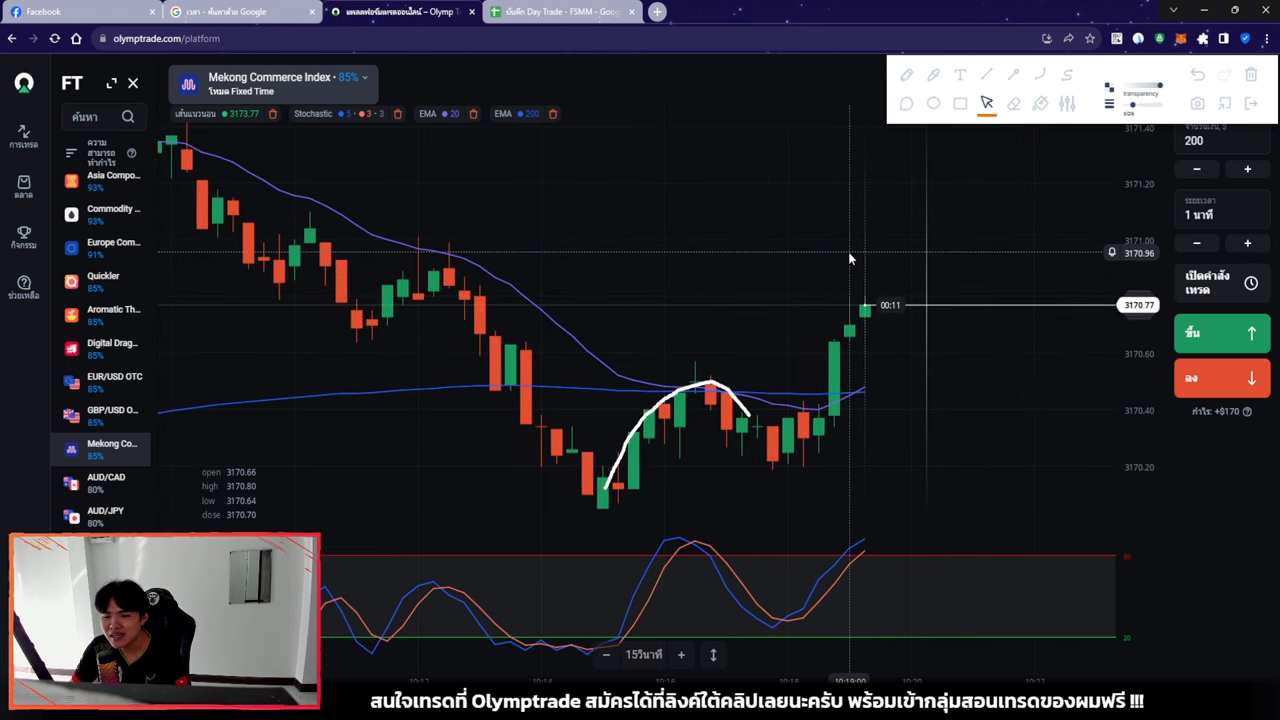
left_click_drag(848, 258, 873, 266)
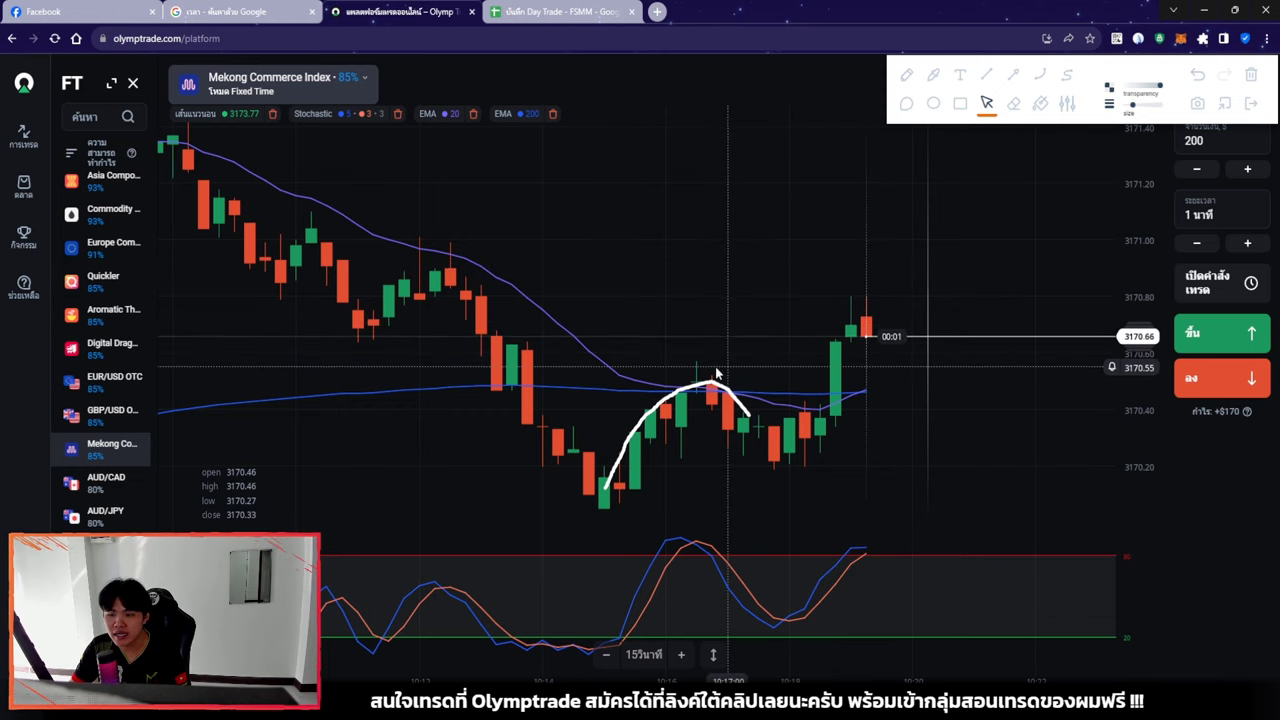
left_click(1251, 104)
left_click(1251, 104)
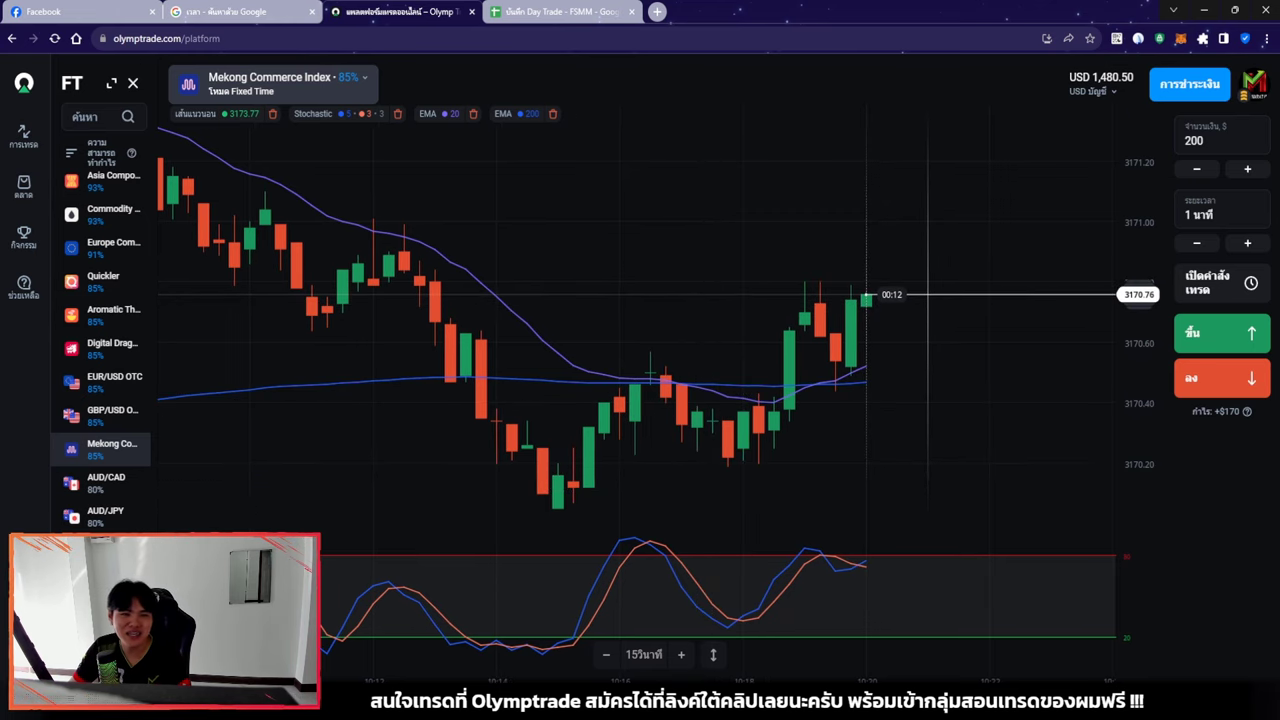
Check the Fixed Time trade history and review the Mekong Commerce Index candles around the finished trade
left_click(24, 135)
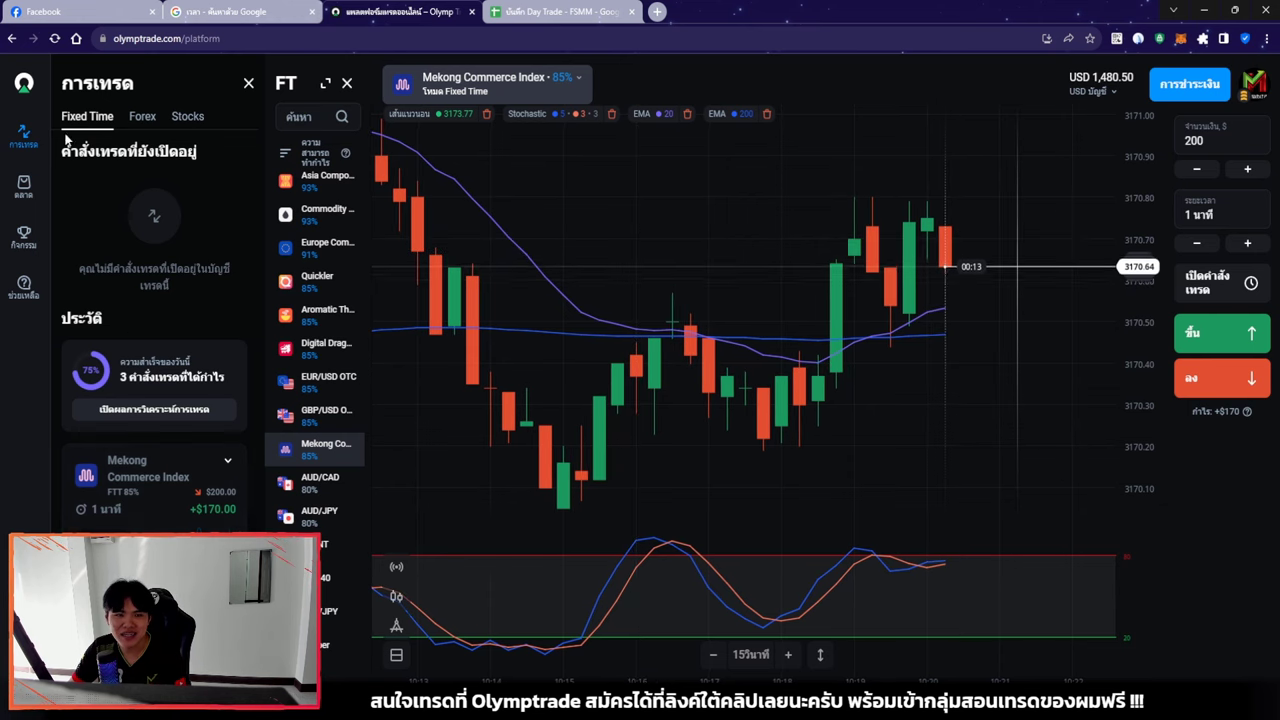
left_click(23, 137)
scroll(895, 440, "down", 3)
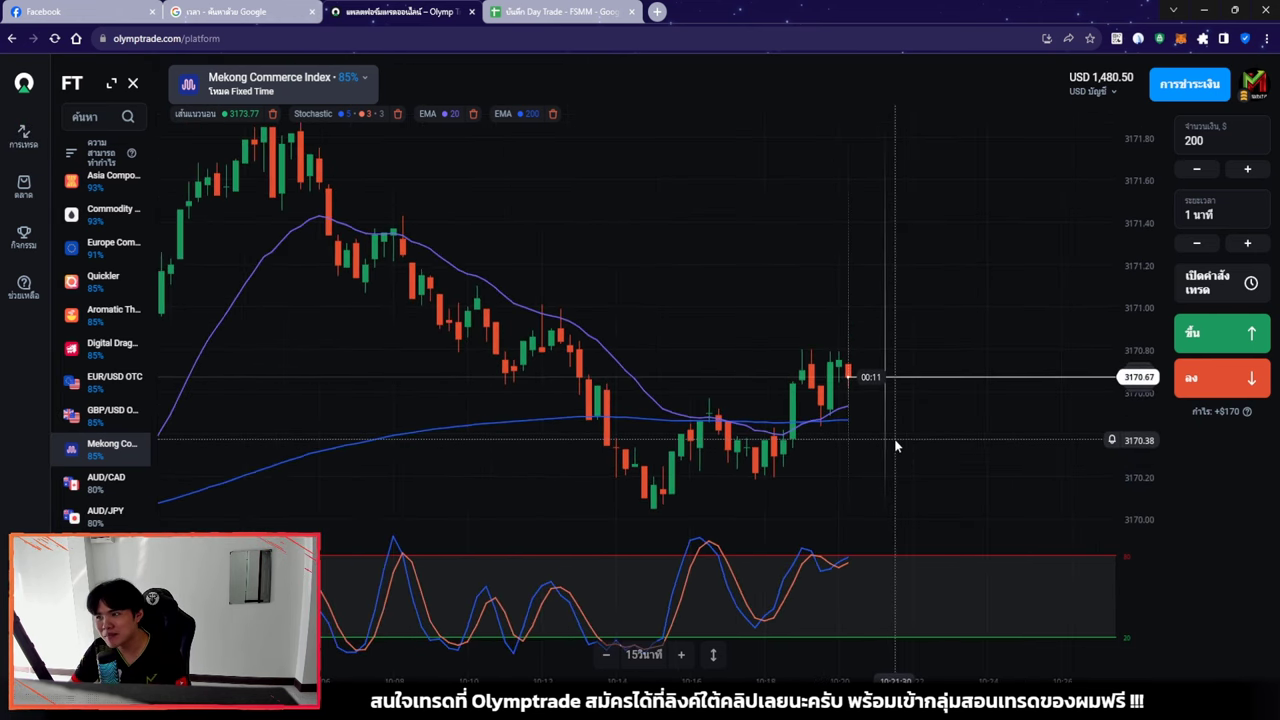
scroll(896, 443, "down", 2)
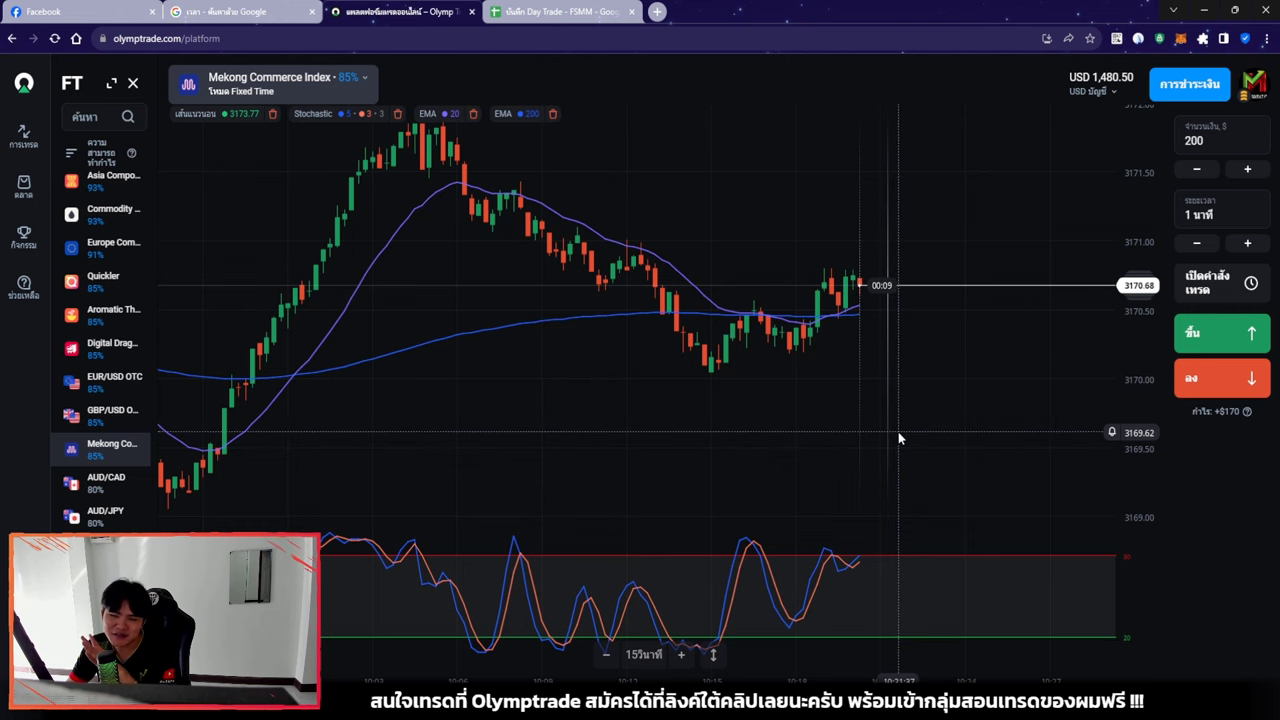
left_click_drag(784, 227, 889, 223)
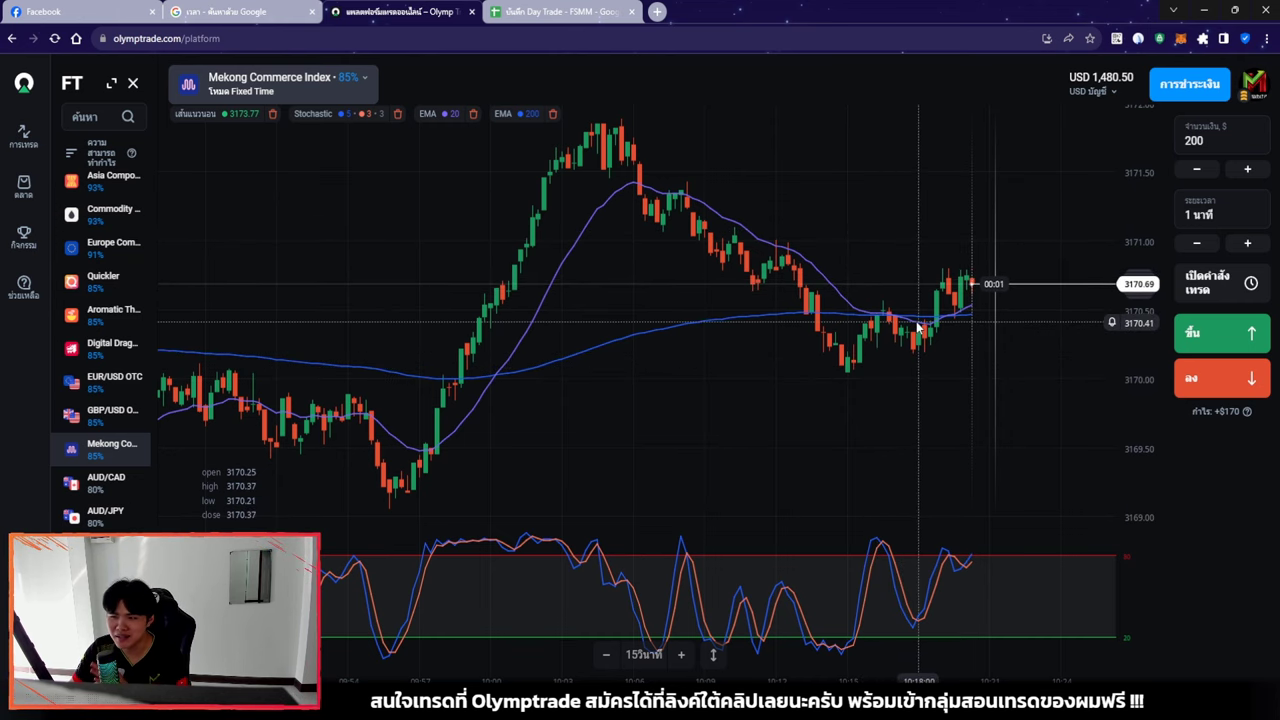
Check the Mekong Commerce Index payout in Olymp Trade and log an 85% ROI for trade 4 in the spreadsheet
left_click(527, 18)
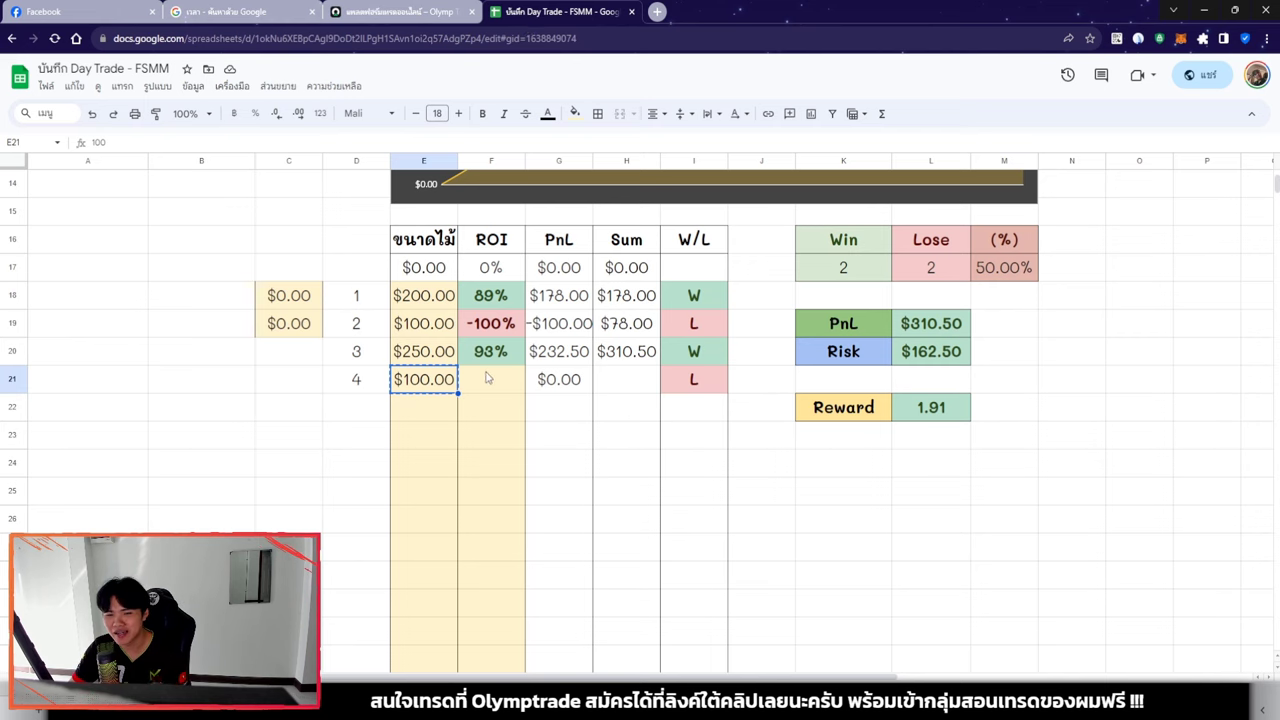
key("ctrl+shift+Tab")
key("ctrl+Tab")
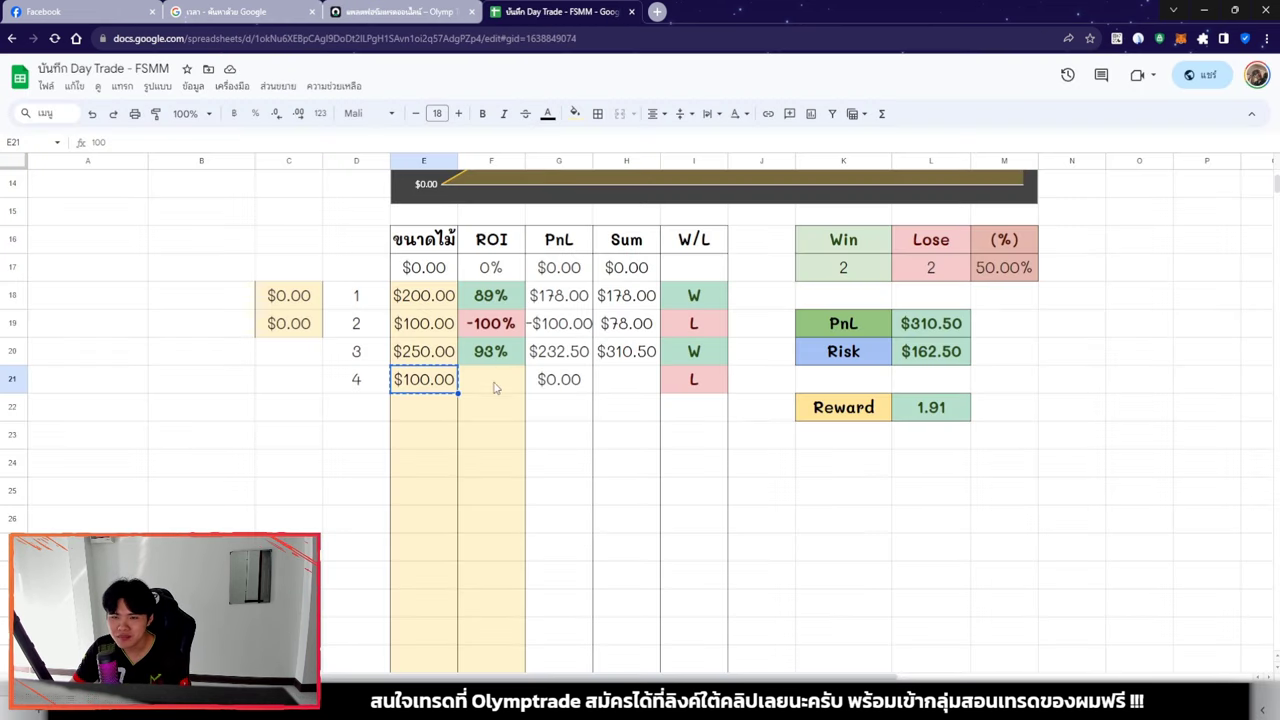
key("ctrl+shift+Tab")
key("ctrl+Tab")
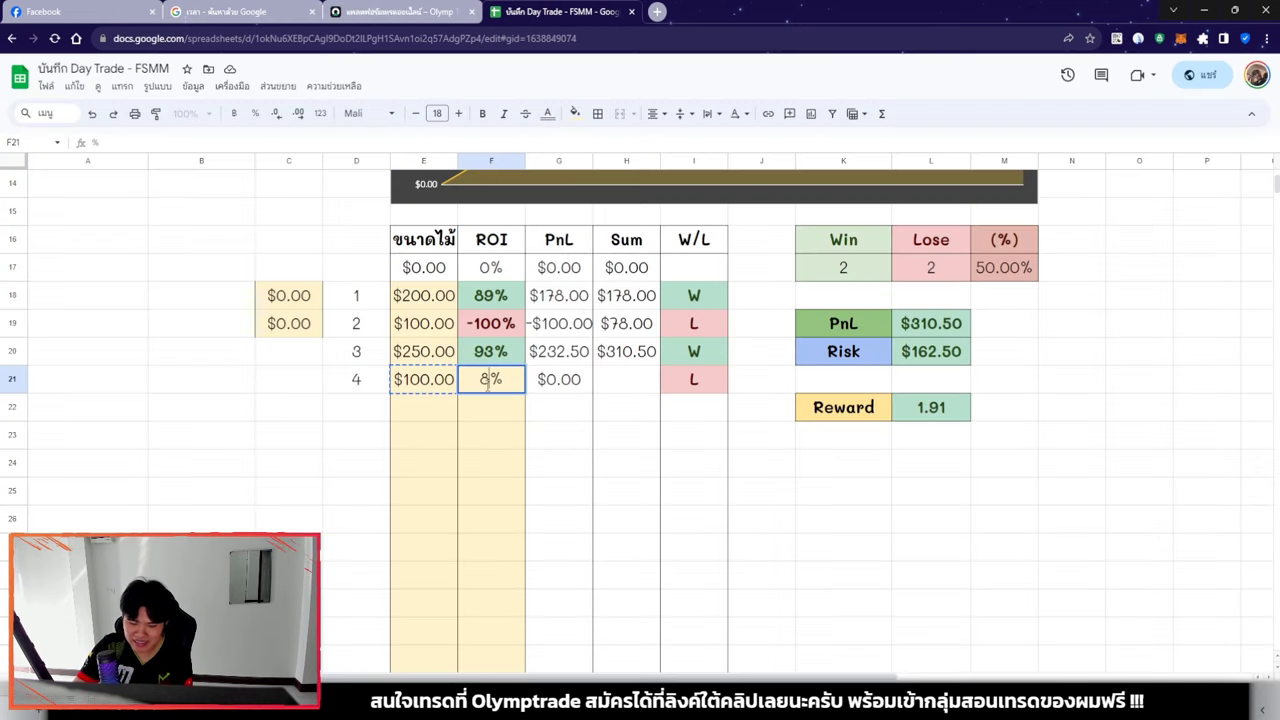
key("Return")
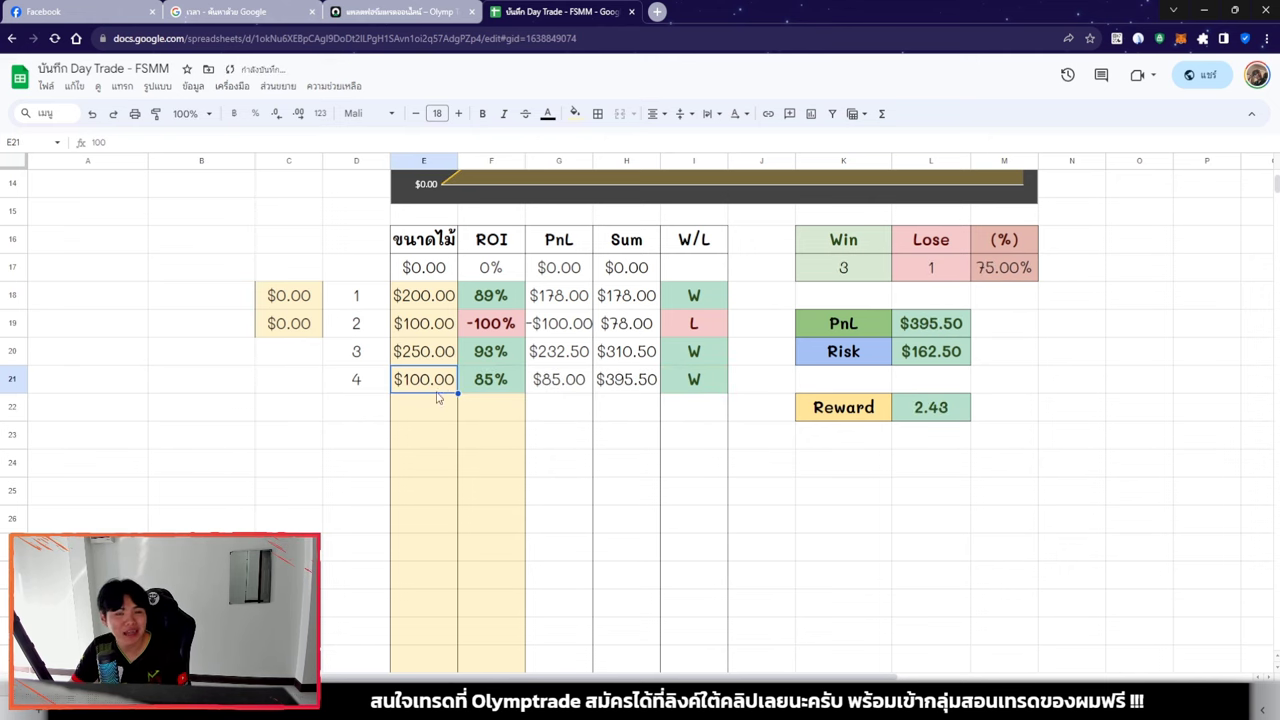
Correct trade 4's stake to $200 and enter a $100 stake for trade 5 in the spreadsheet
key("ctrl+shift+Tab")
left_click(550, 8)
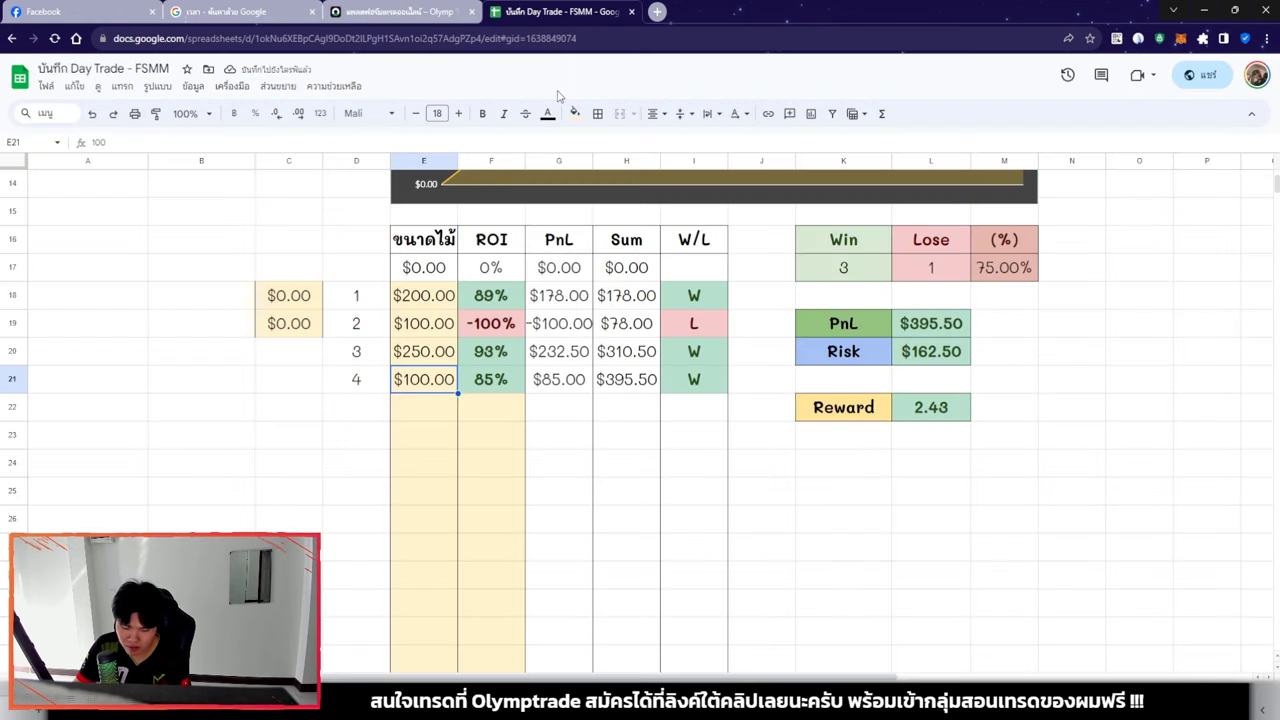
left_click(413, 407)
type("100")
key("Return")
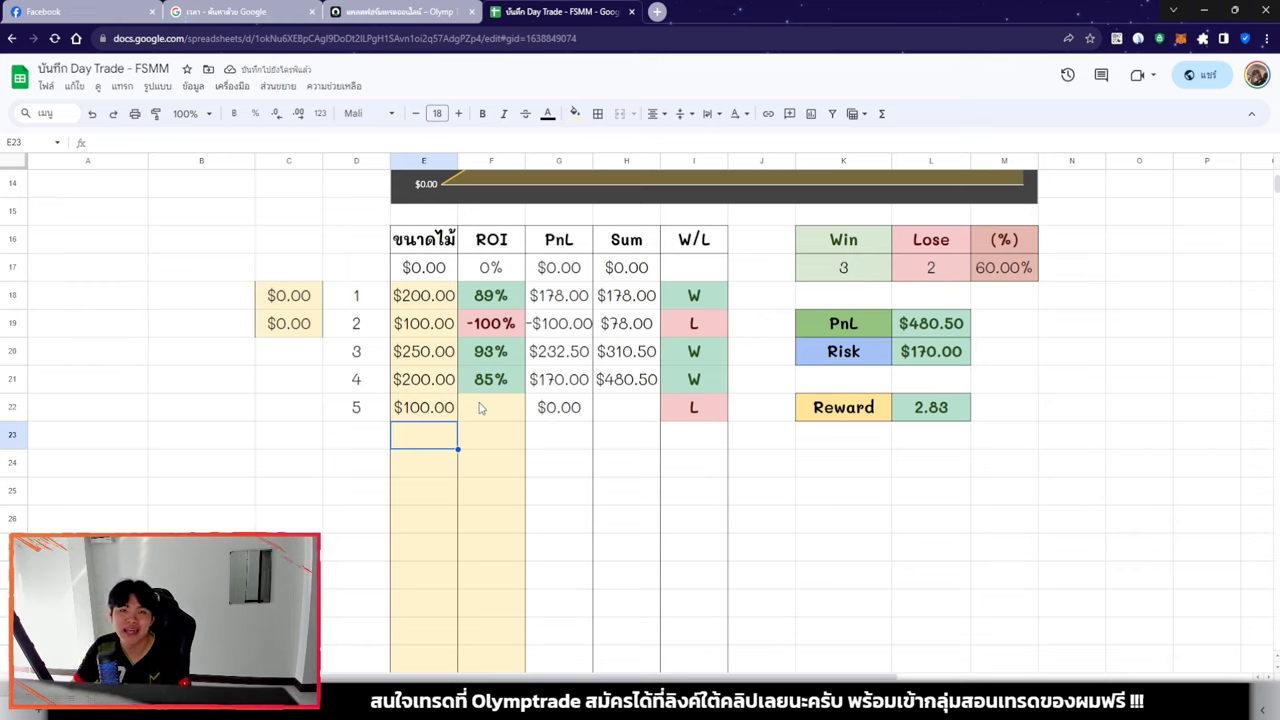
Switch to Olymp Trade, compare the asset charts, and open a 1-minute $100 down trade on the Asia Composite Index
left_click(404, 12)
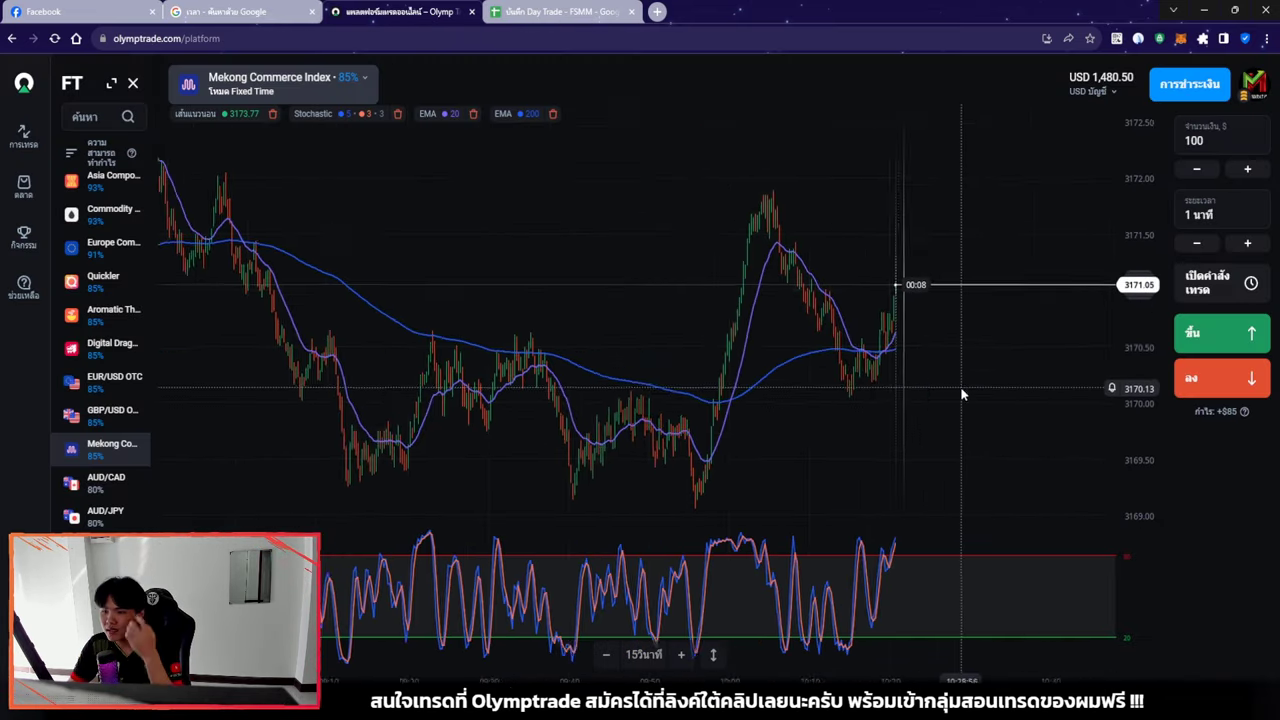
left_click(110, 178)
left_click(112, 211)
left_click(112, 245)
left_click(112, 345)
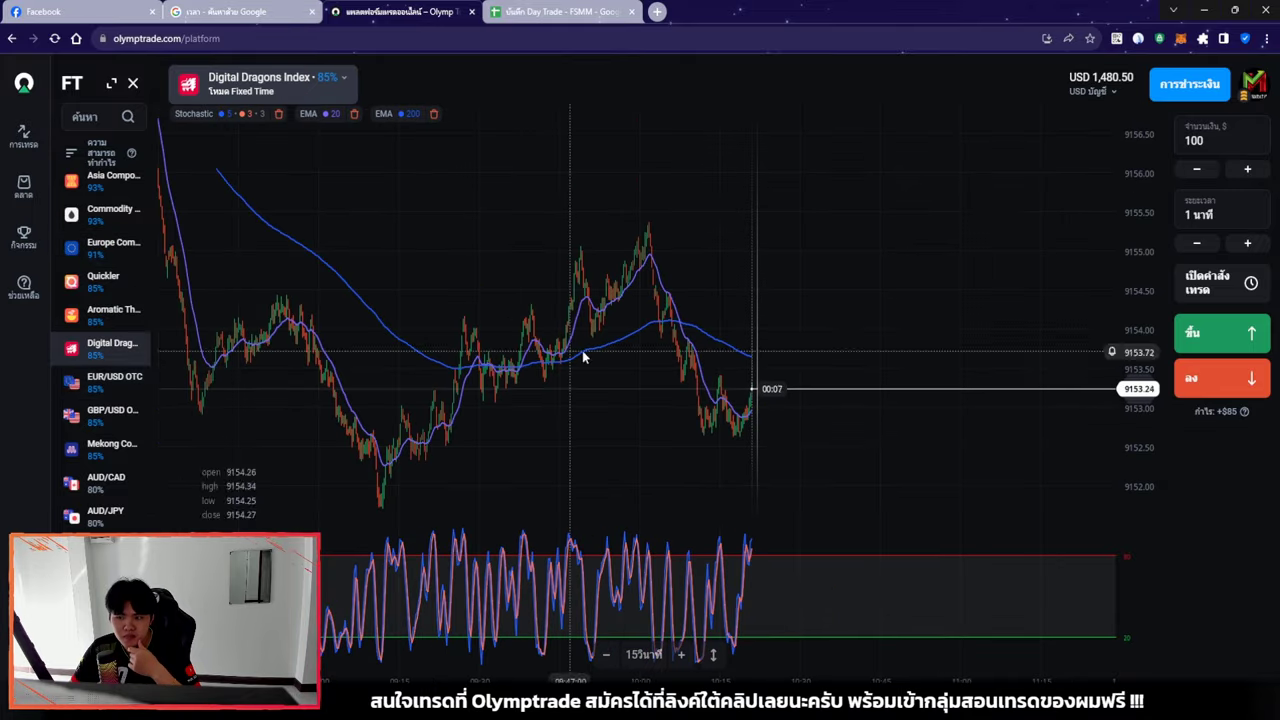
left_click(112, 379)
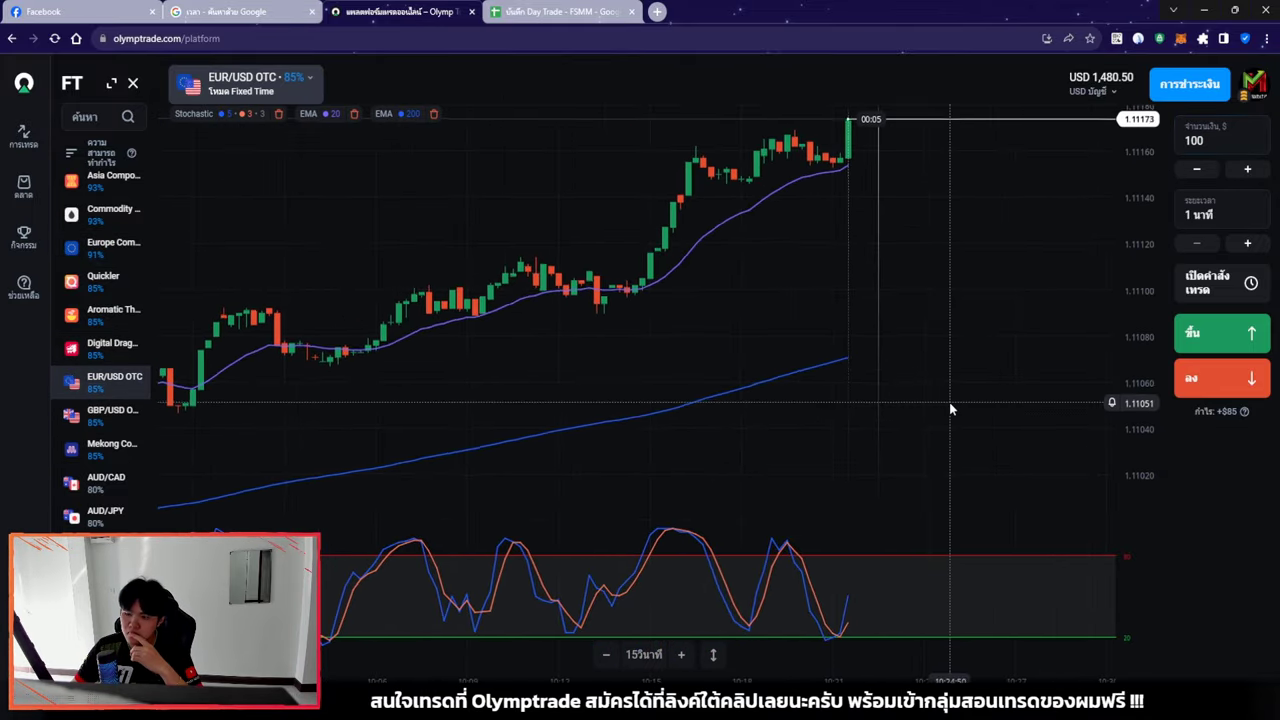
left_click(140, 182)
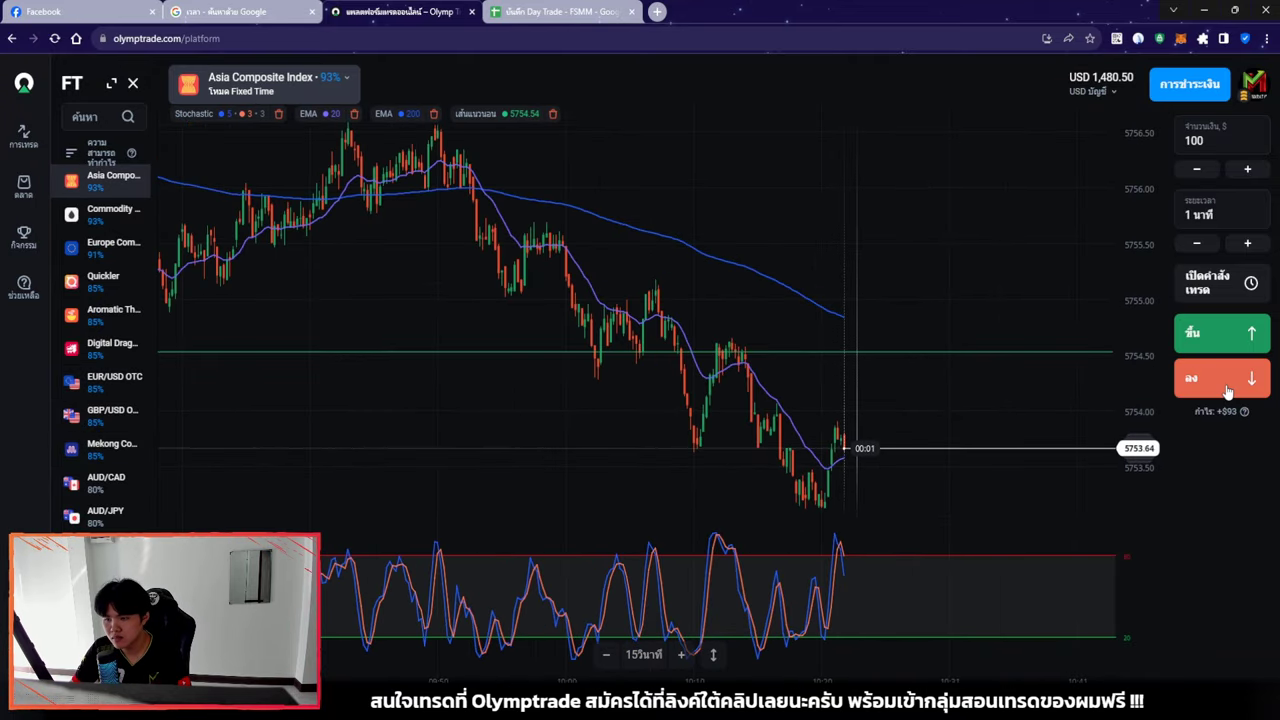
left_click(1228, 390)
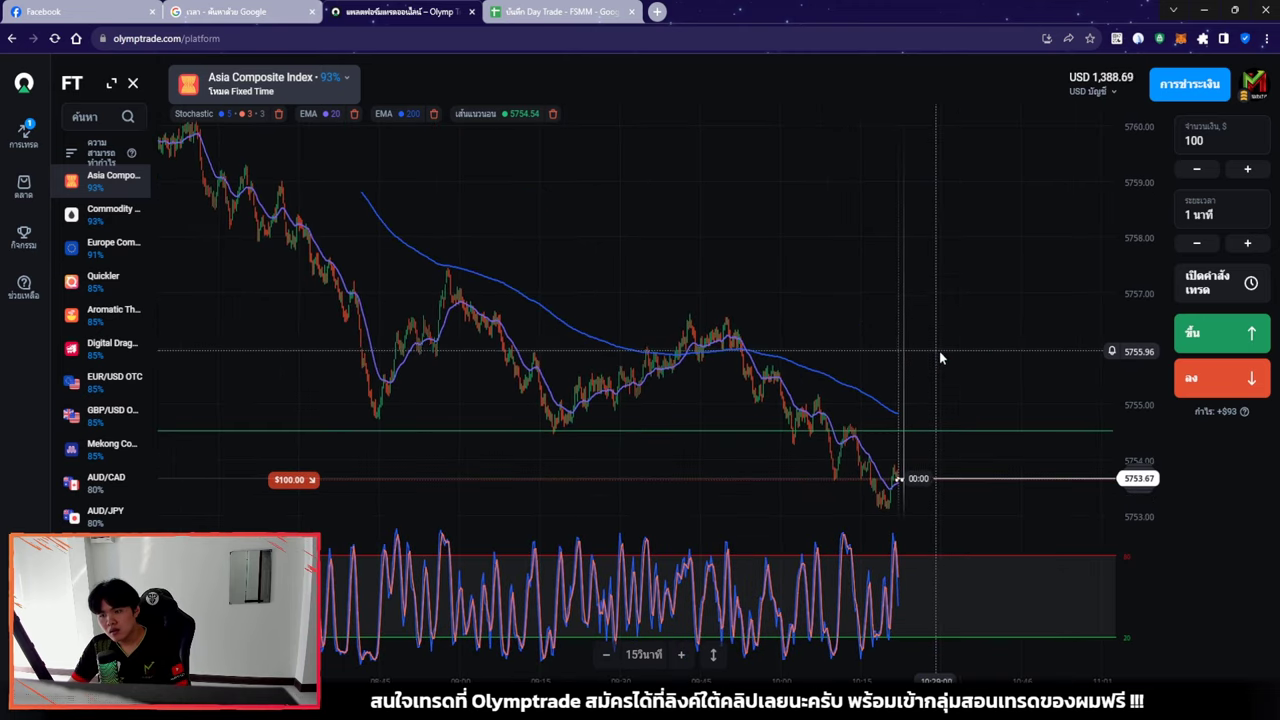
Examine the Asia Composite Index trend, EMA lines and Stochastic at close and wide ranges around the $100 trade, glancing at the trade log
scroll(943, 344, "up", 3)
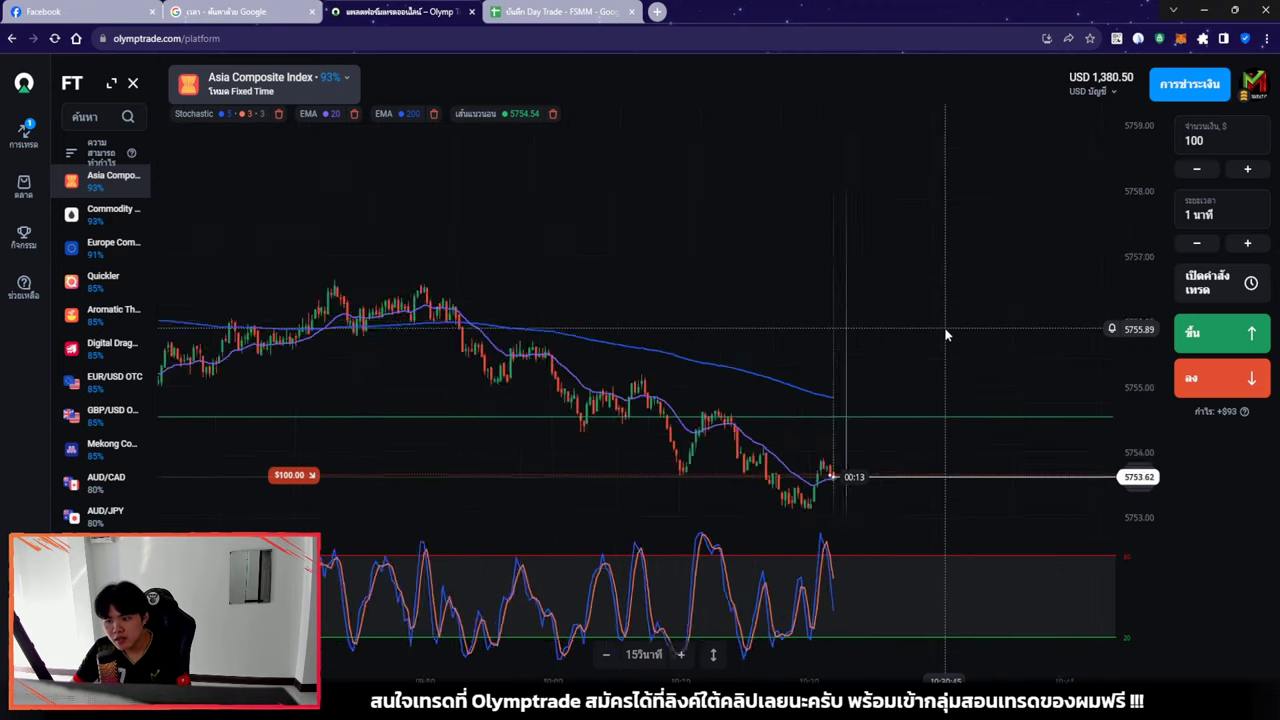
scroll(815, 290, "up", 3)
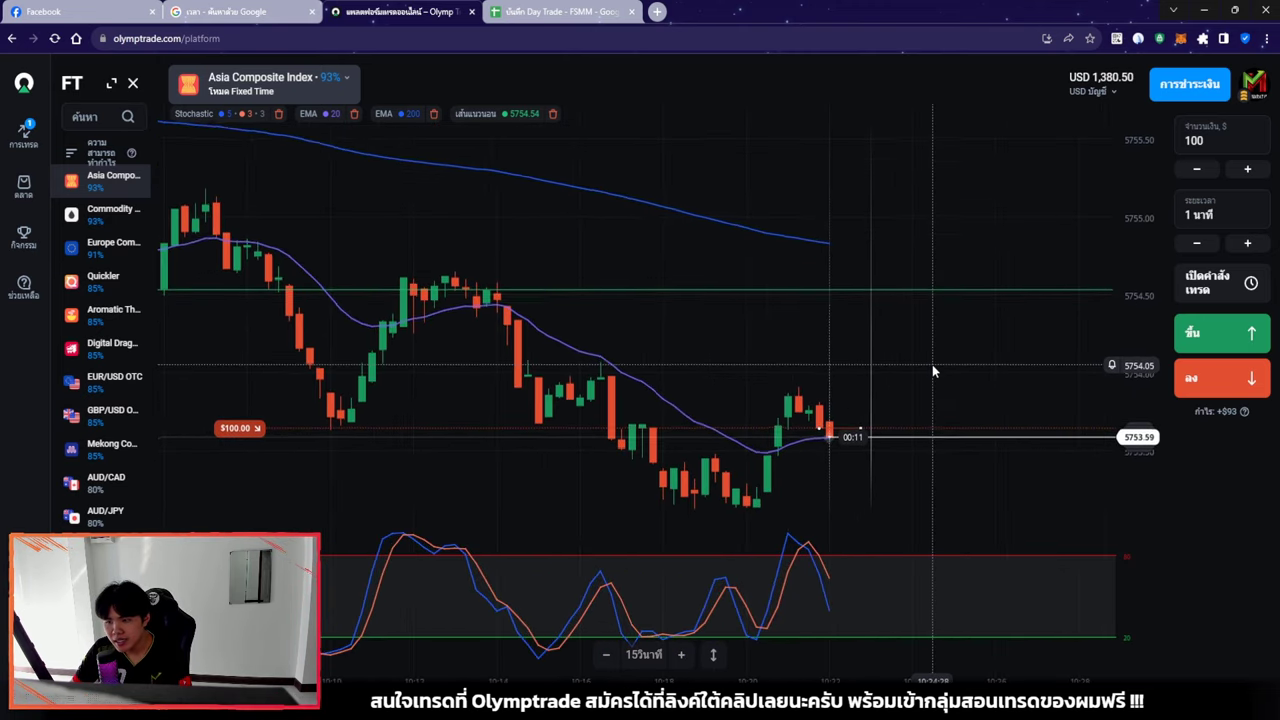
scroll(937, 362, "up", 2)
left_click(560, 11)
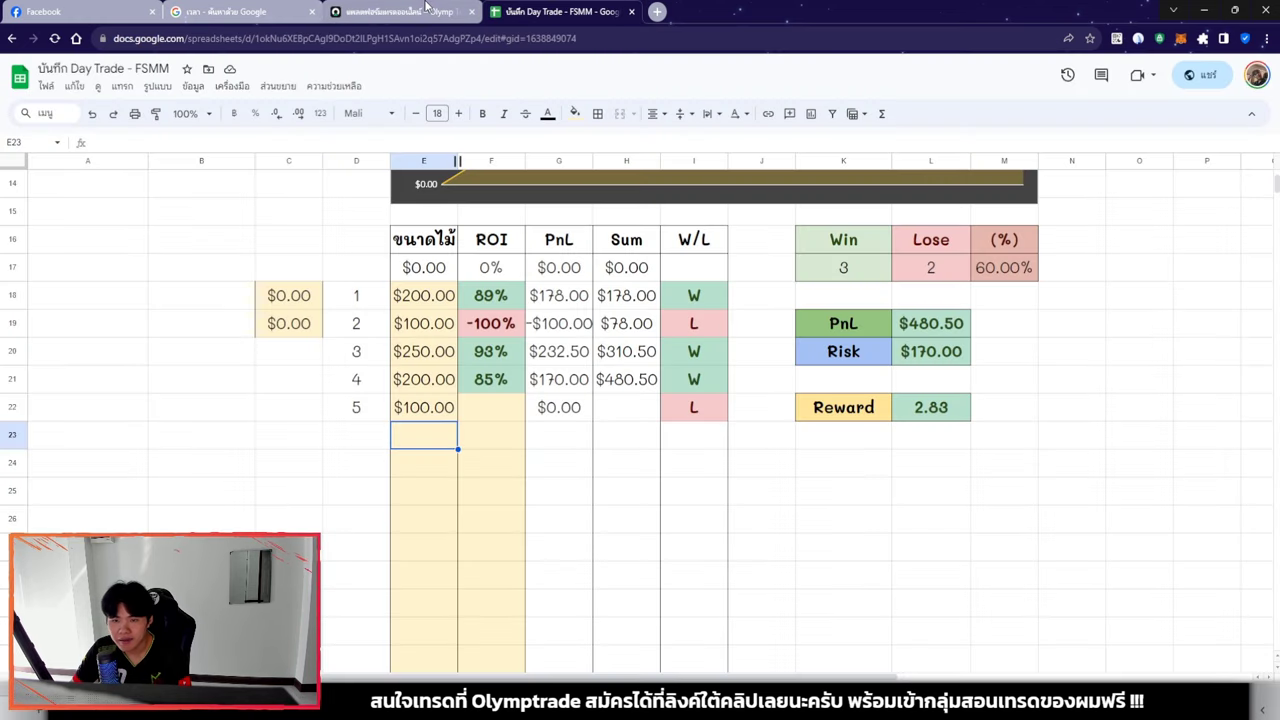
left_click(427, 10)
scroll(930, 385, "up", 3)
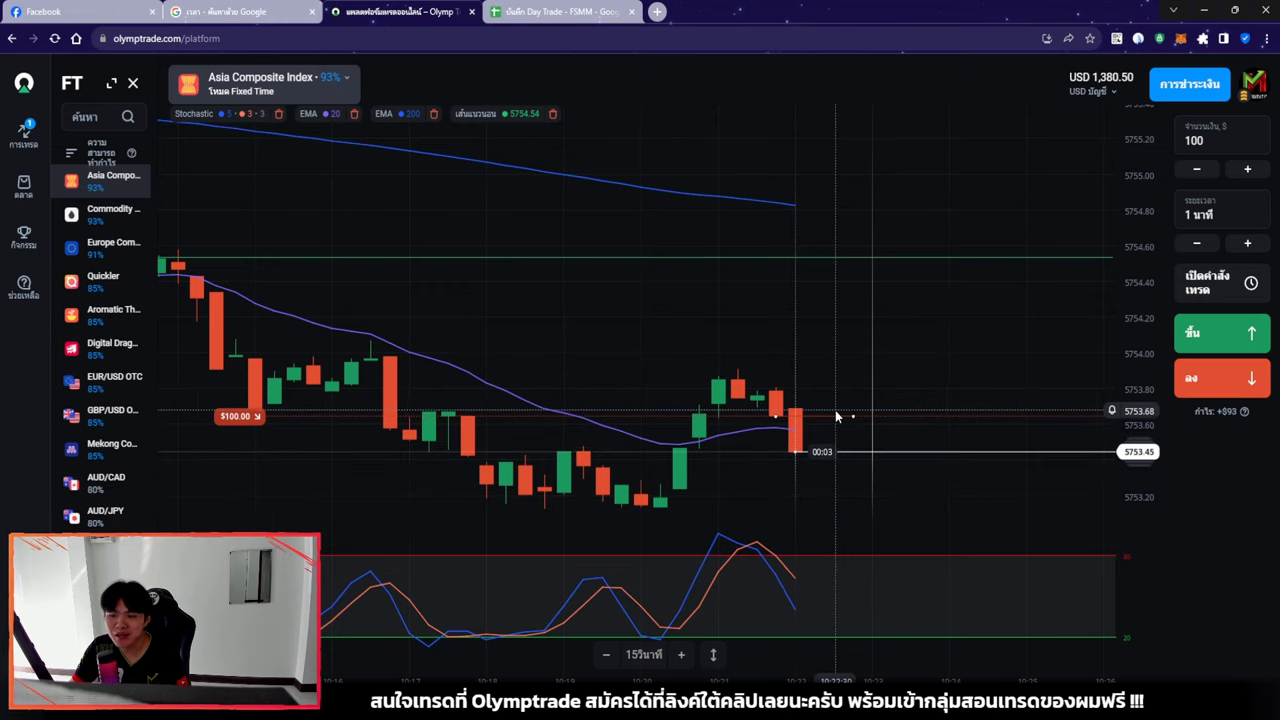
scroll(835, 412, "down", 1)
scroll(831, 421, "down", 1)
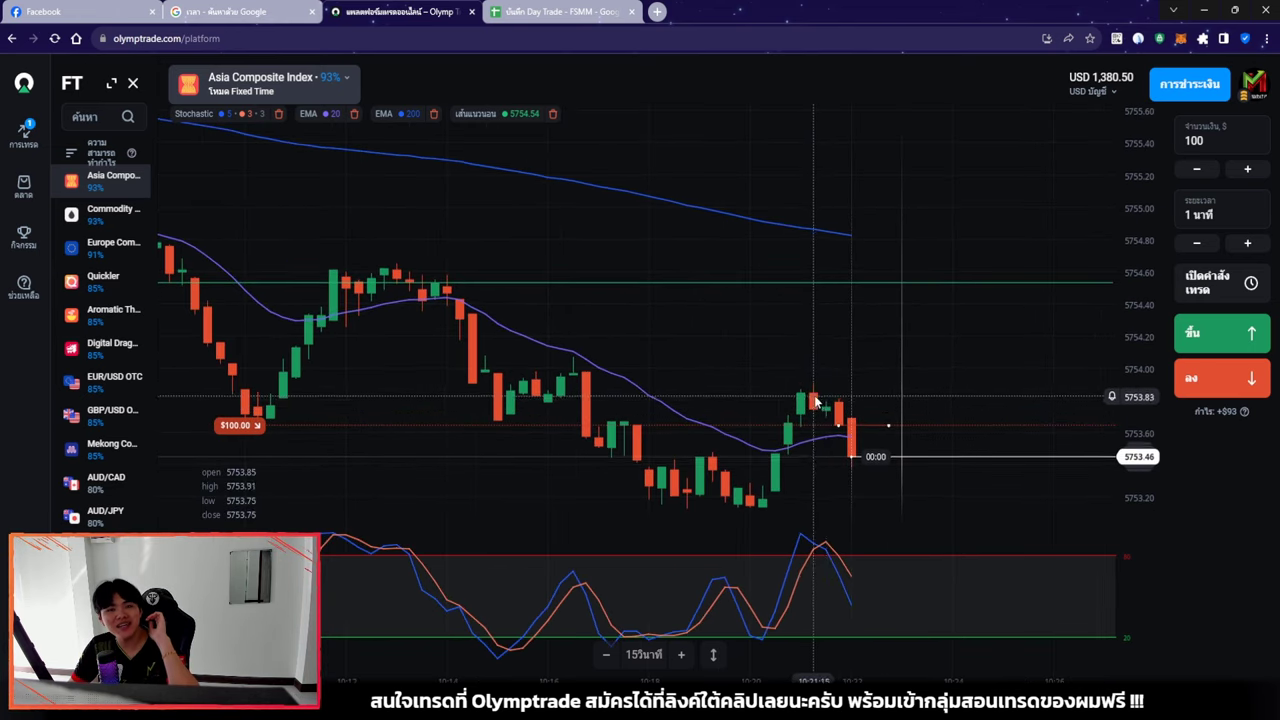
scroll(840, 408, "down", 3)
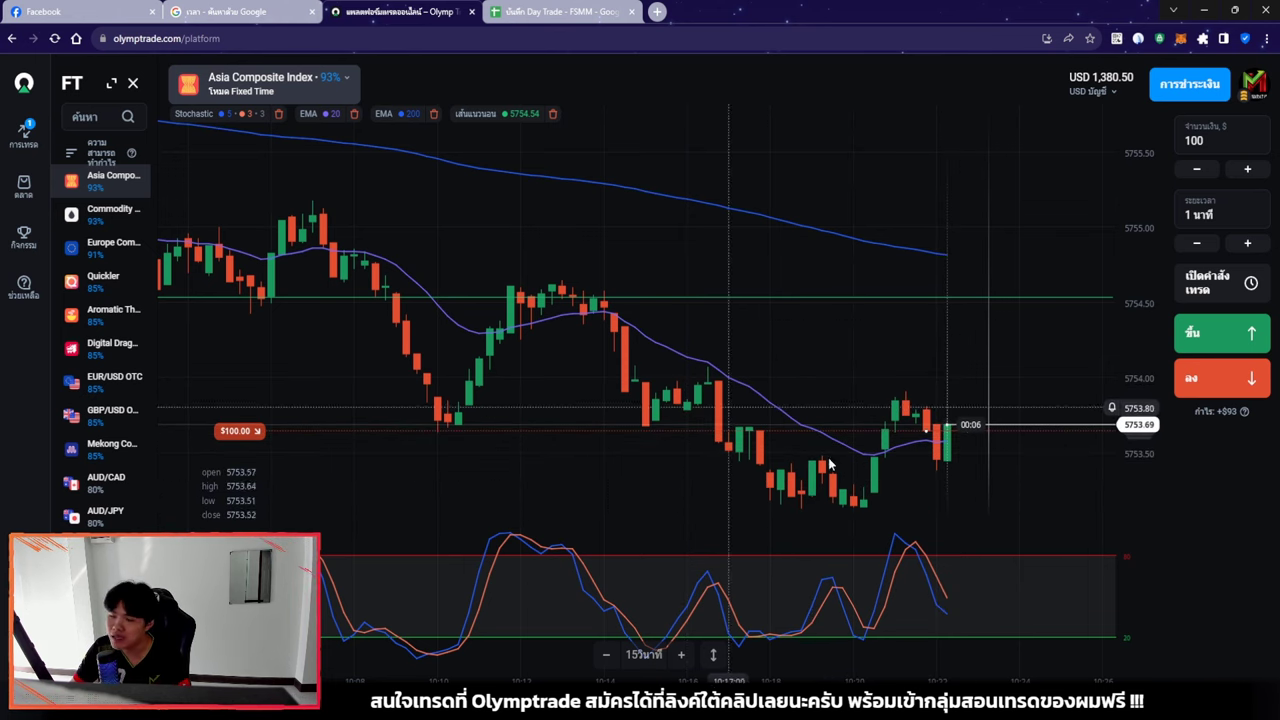
scroll(962, 483, "down", 3)
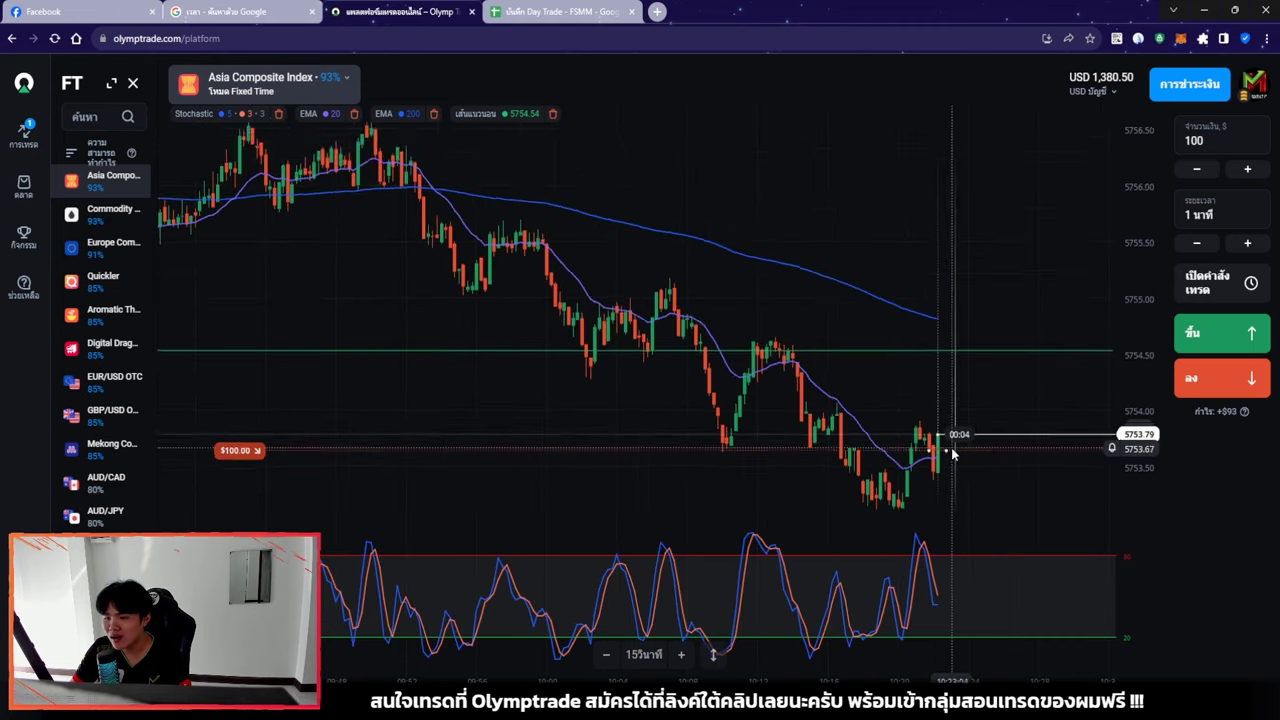
scroll(958, 458, "up", 1)
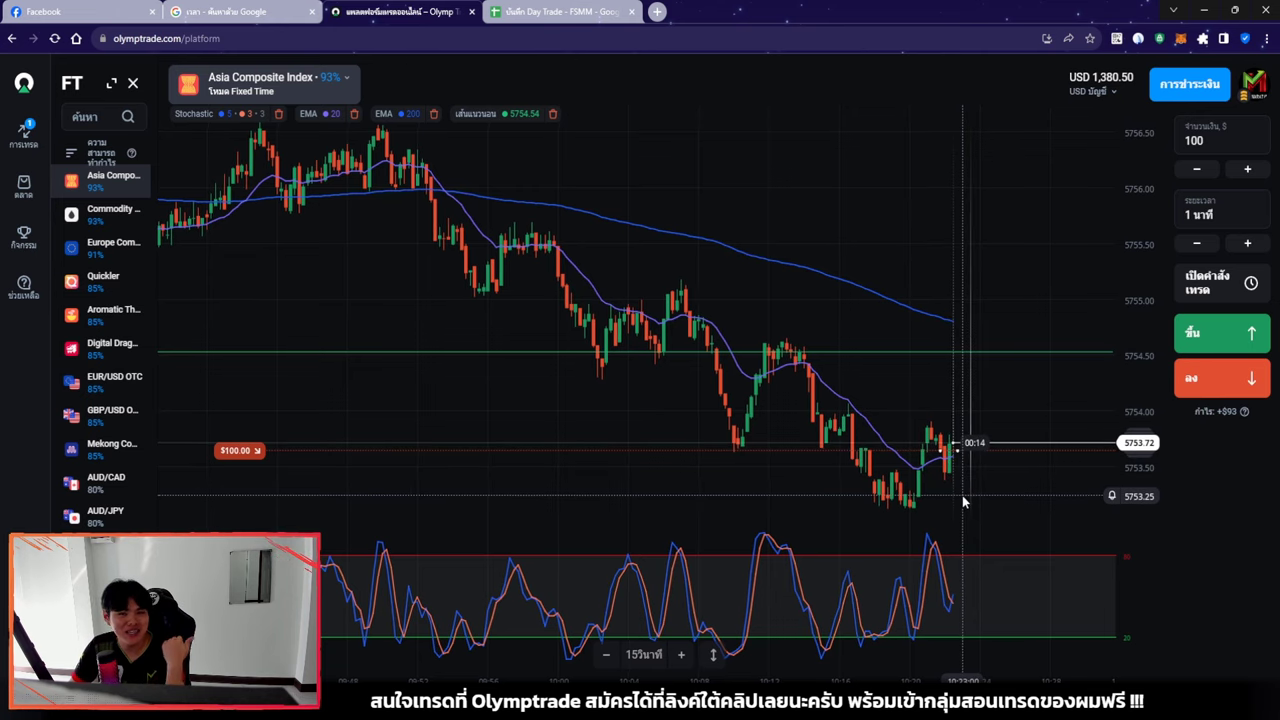
scroll(955, 462, "down", 4)
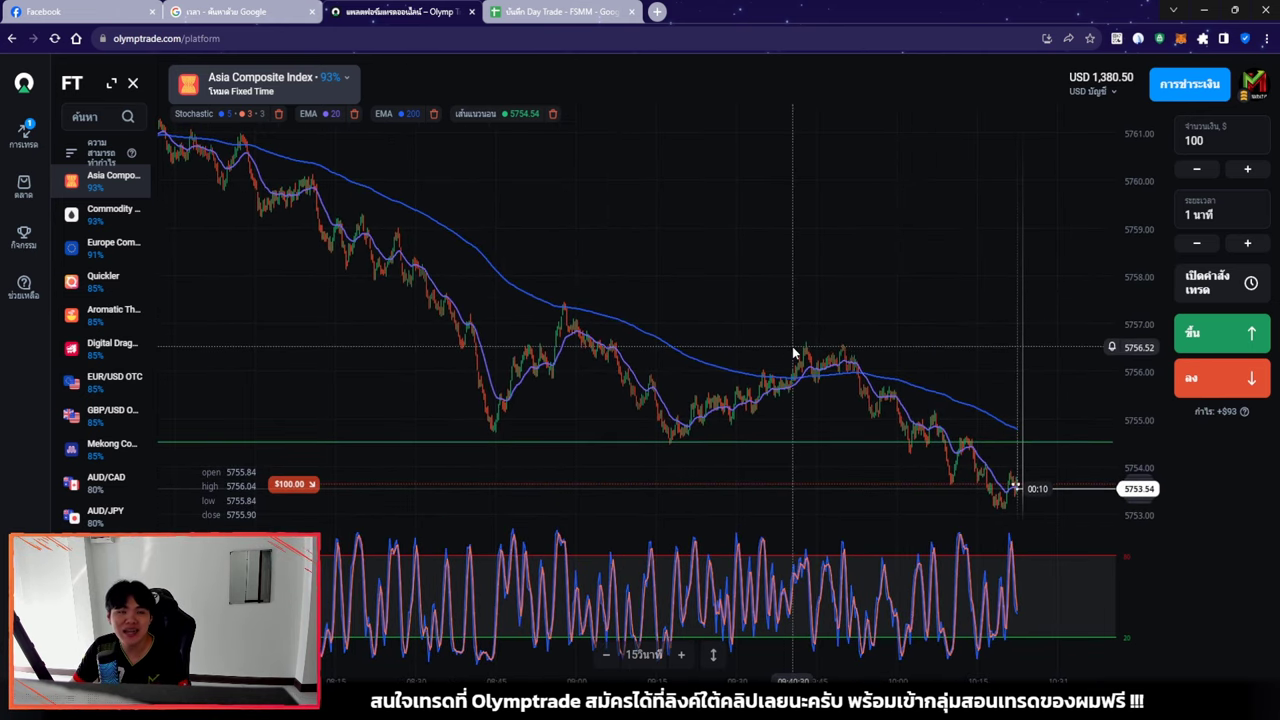
scroll(841, 337, "up", 5)
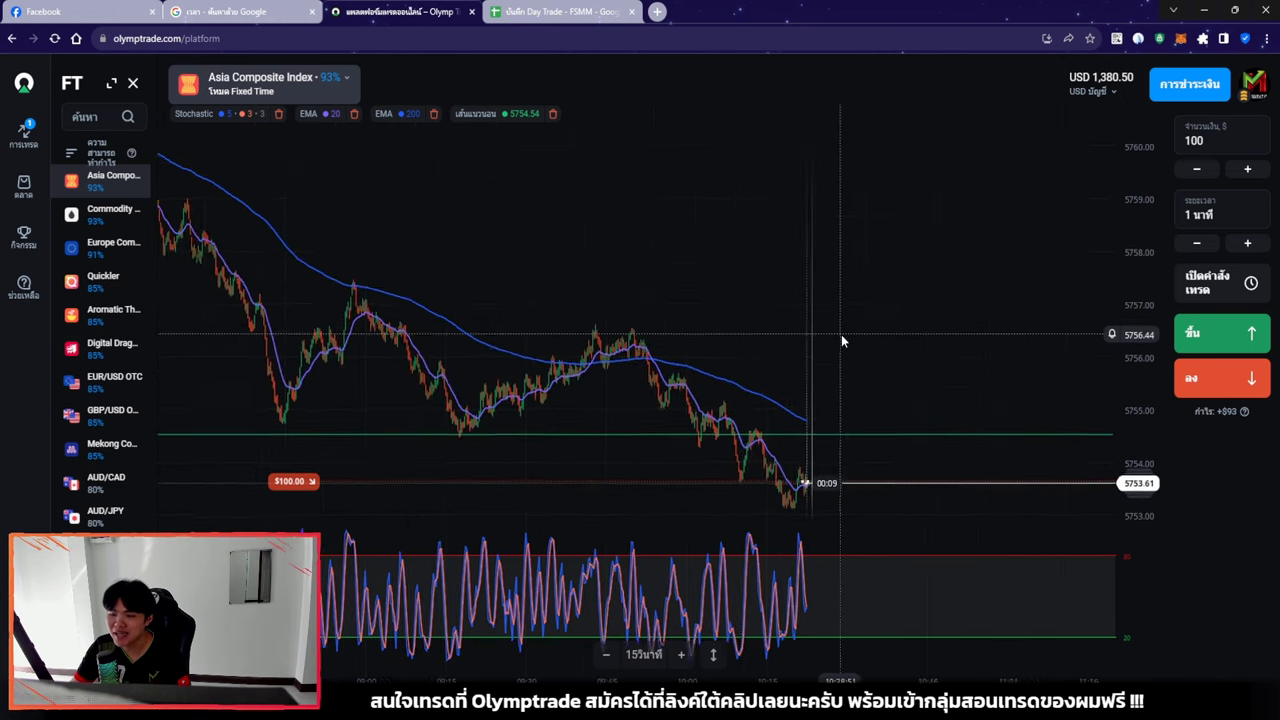
left_click_drag(833, 409, 910, 401)
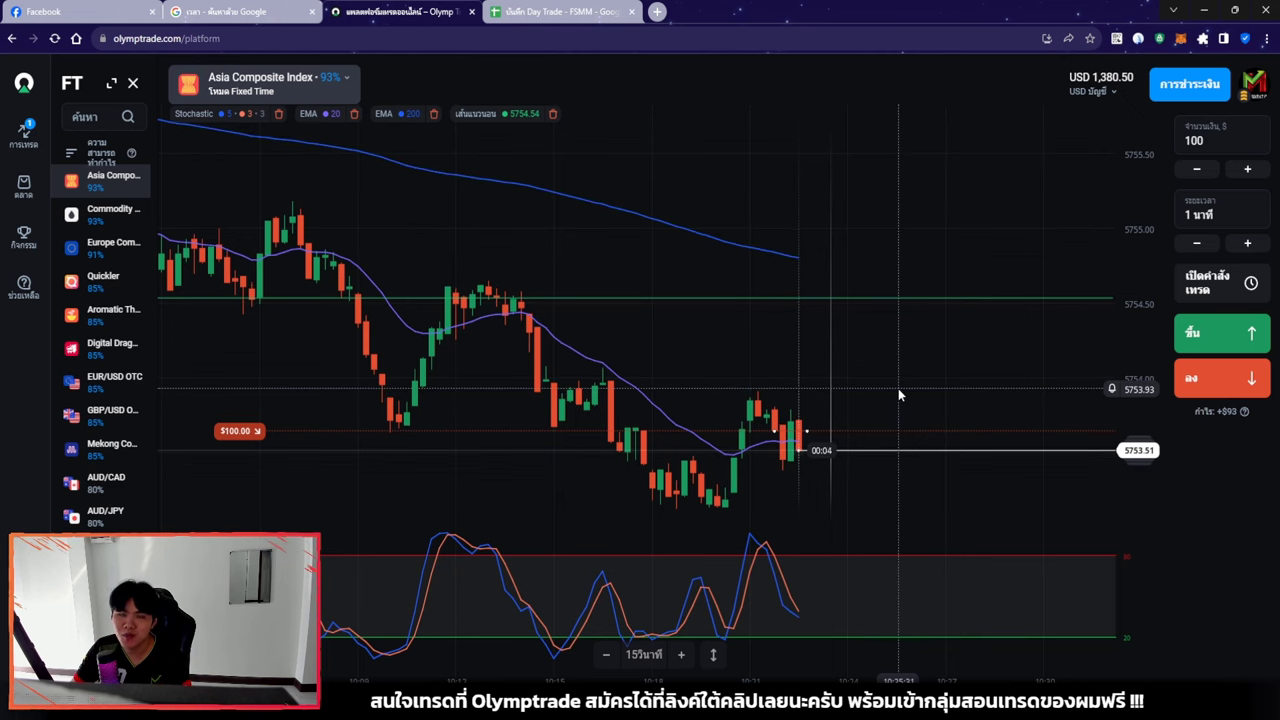
Move the green horizontal line on the Asia Composite Index chart down to 5753.70, just above the trade's entry level
scroll(880, 395, "down", 2)
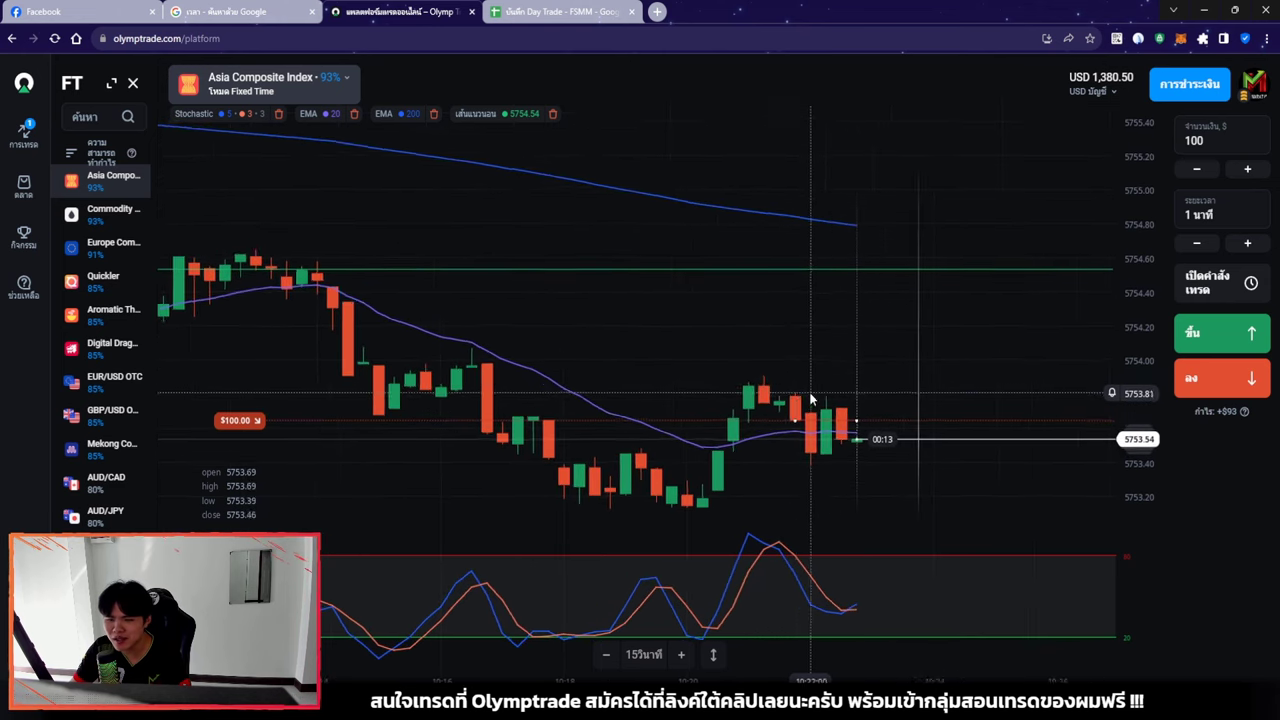
left_click_drag(641, 305, 614, 421)
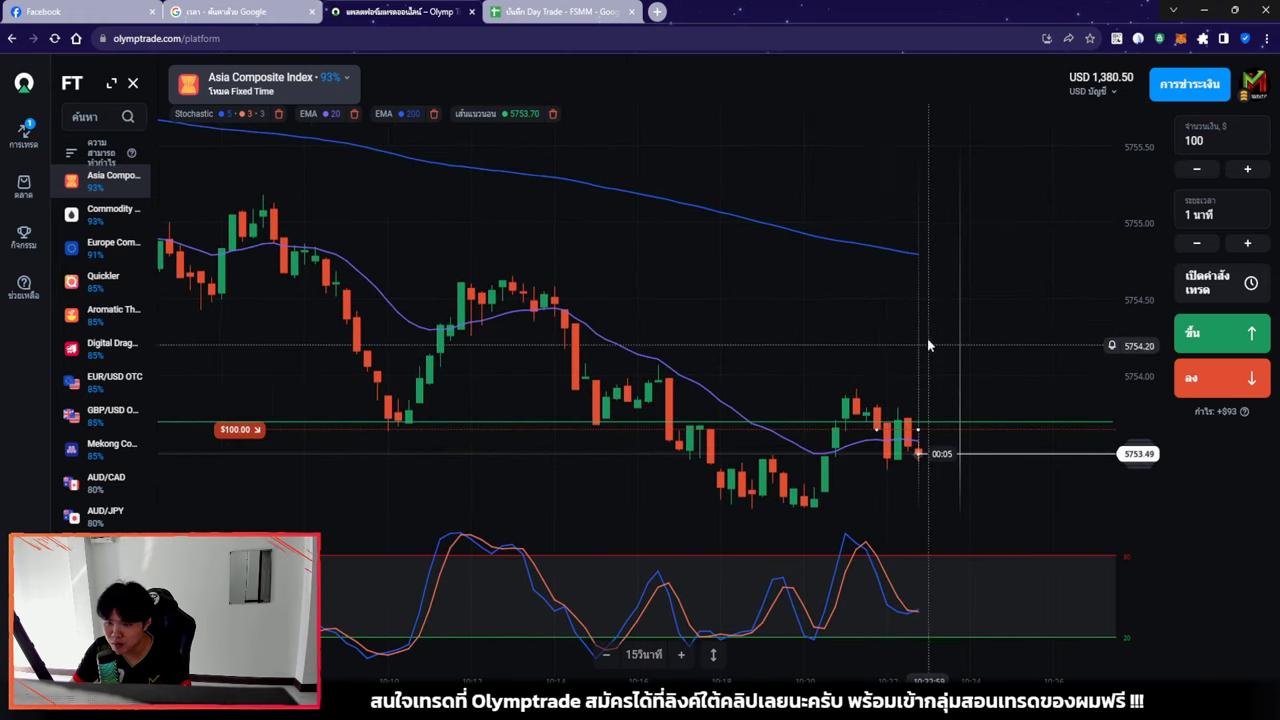
scroll(927, 338, "up", 2)
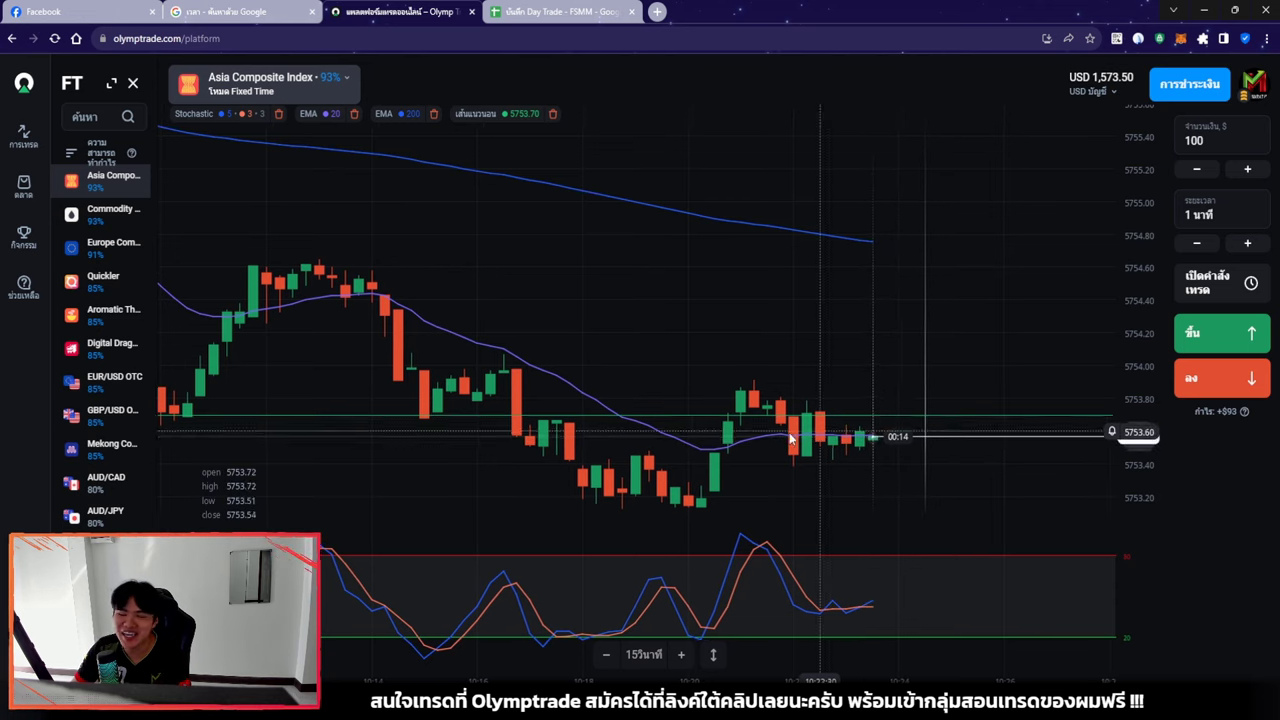
Check the Asia Composite Index payout, log a 93% ROI for trade 5, and enter a $100 stake for trade 6 in the spreadsheet
left_click(508, 12)
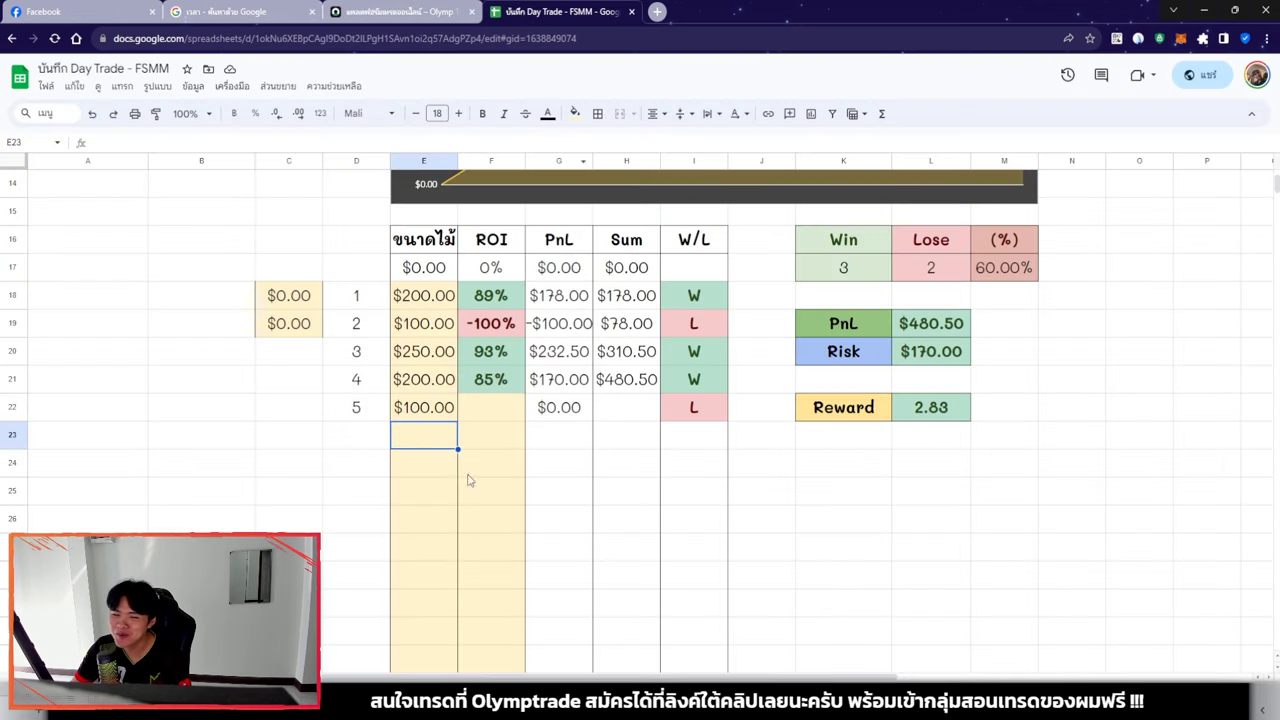
left_click(405, 9)
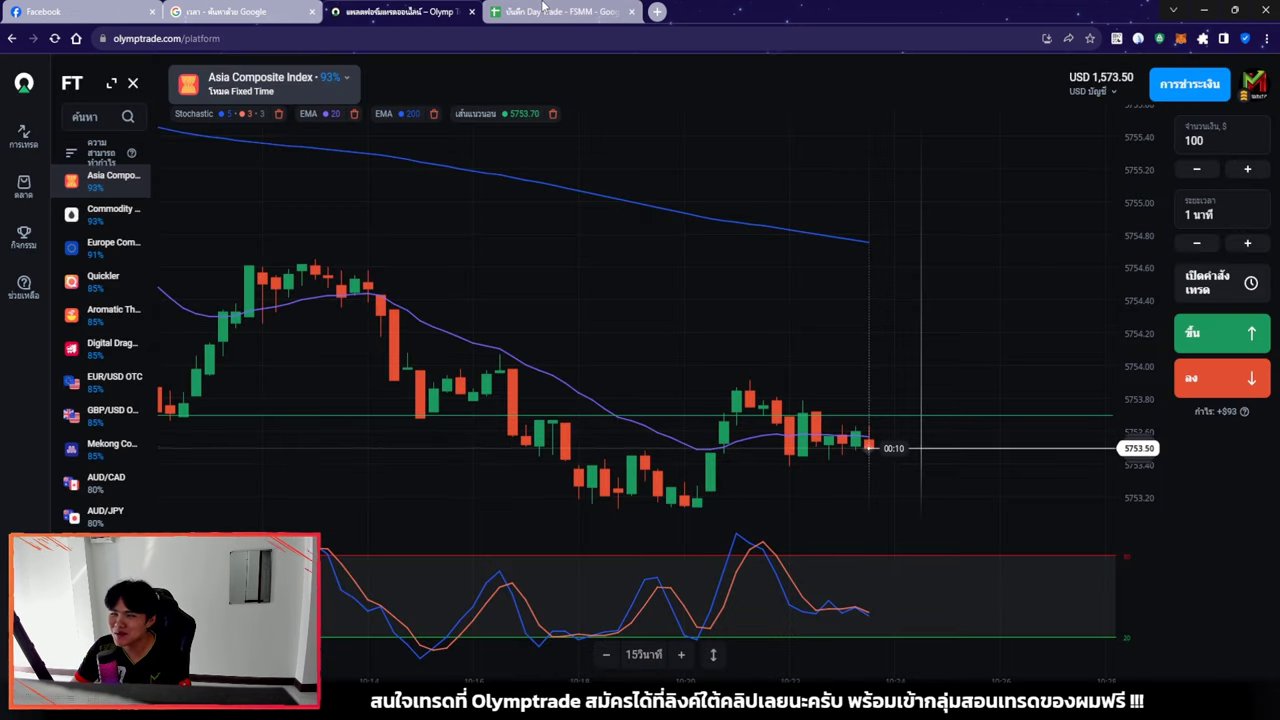
left_click(544, 9)
type("9")
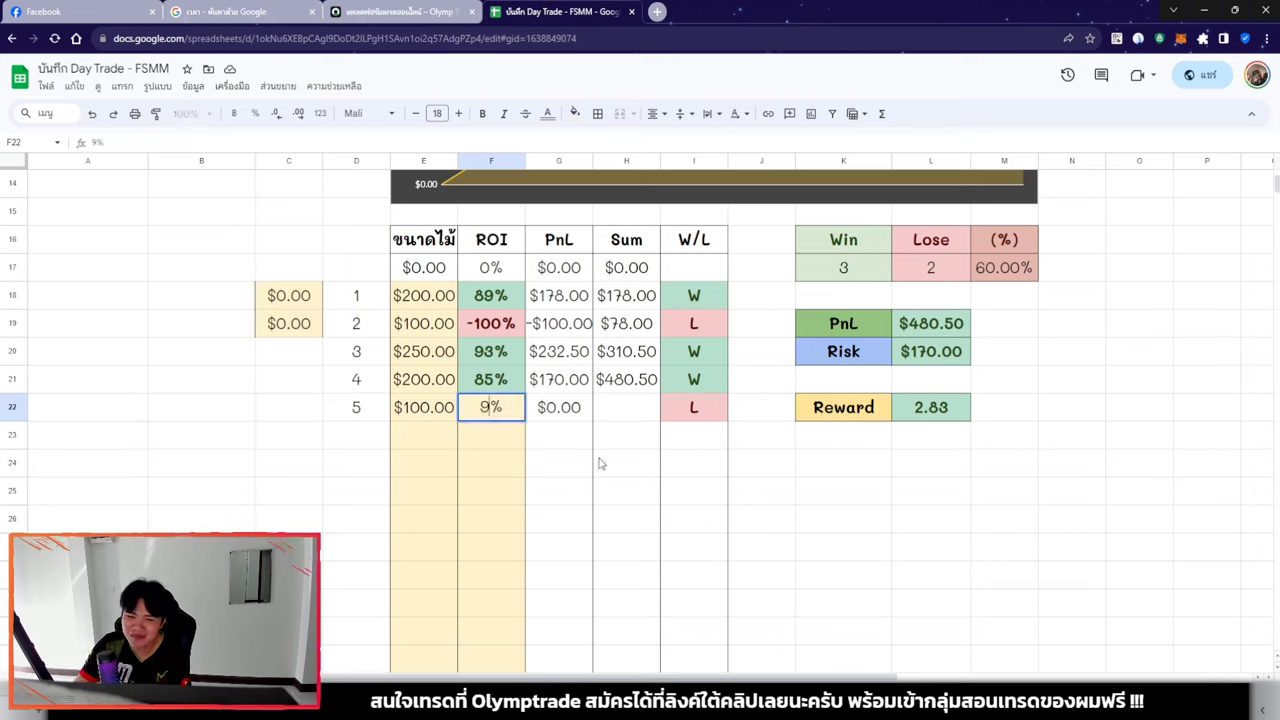
type("3")
key("Return")
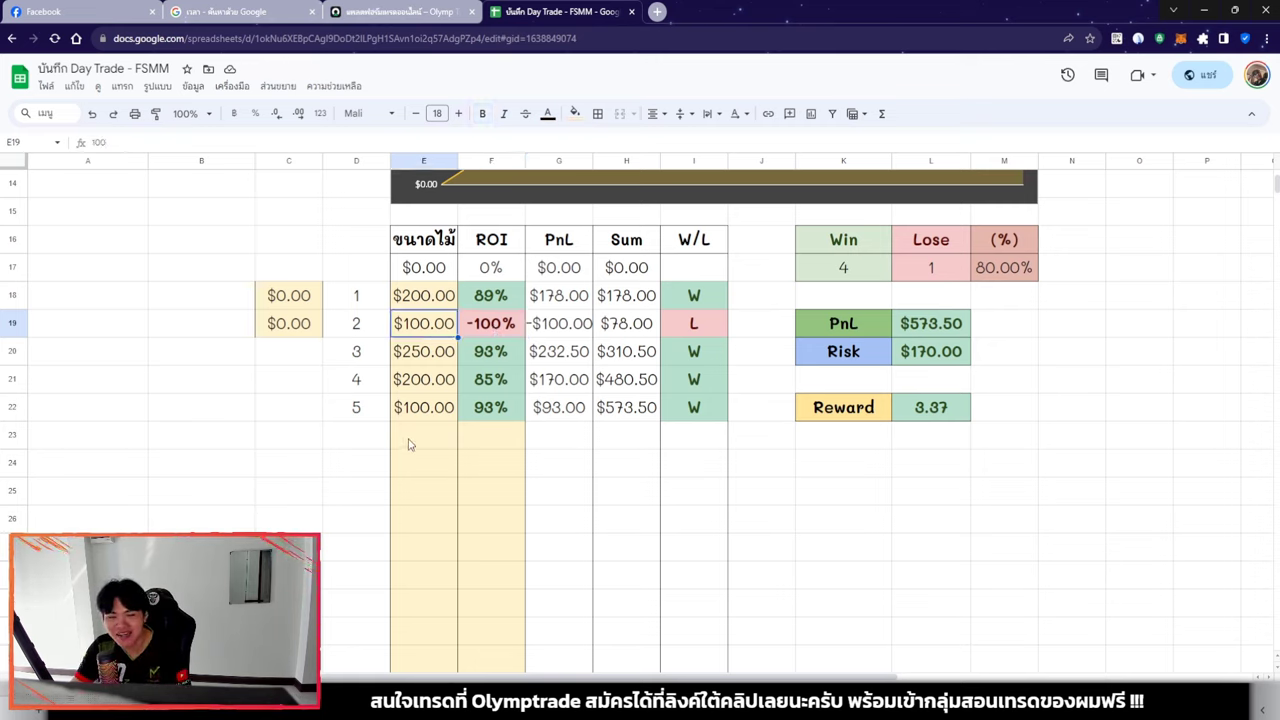
type("0")
key("Return")
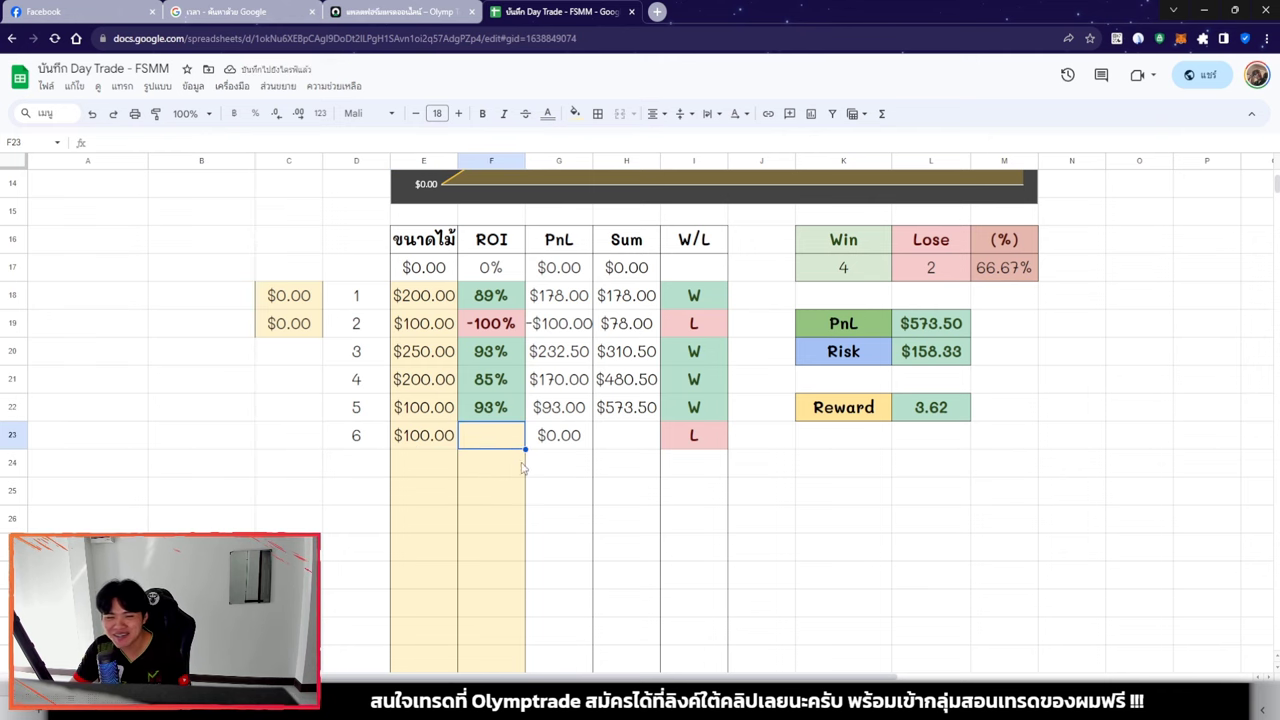
Switch to Olymp Trade, compare the asset charts, and open a 1-minute $100 down trade on EUR/USD OTC
left_click(407, 14)
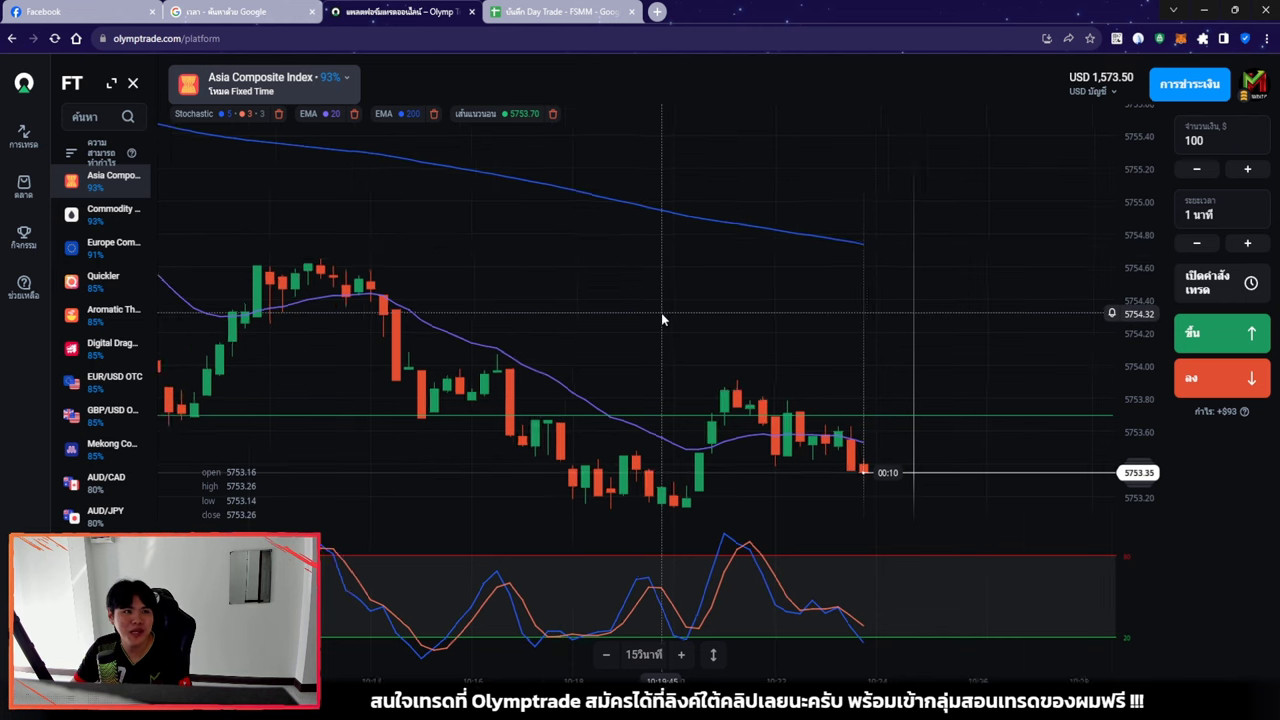
scroll(902, 322, "down", 3)
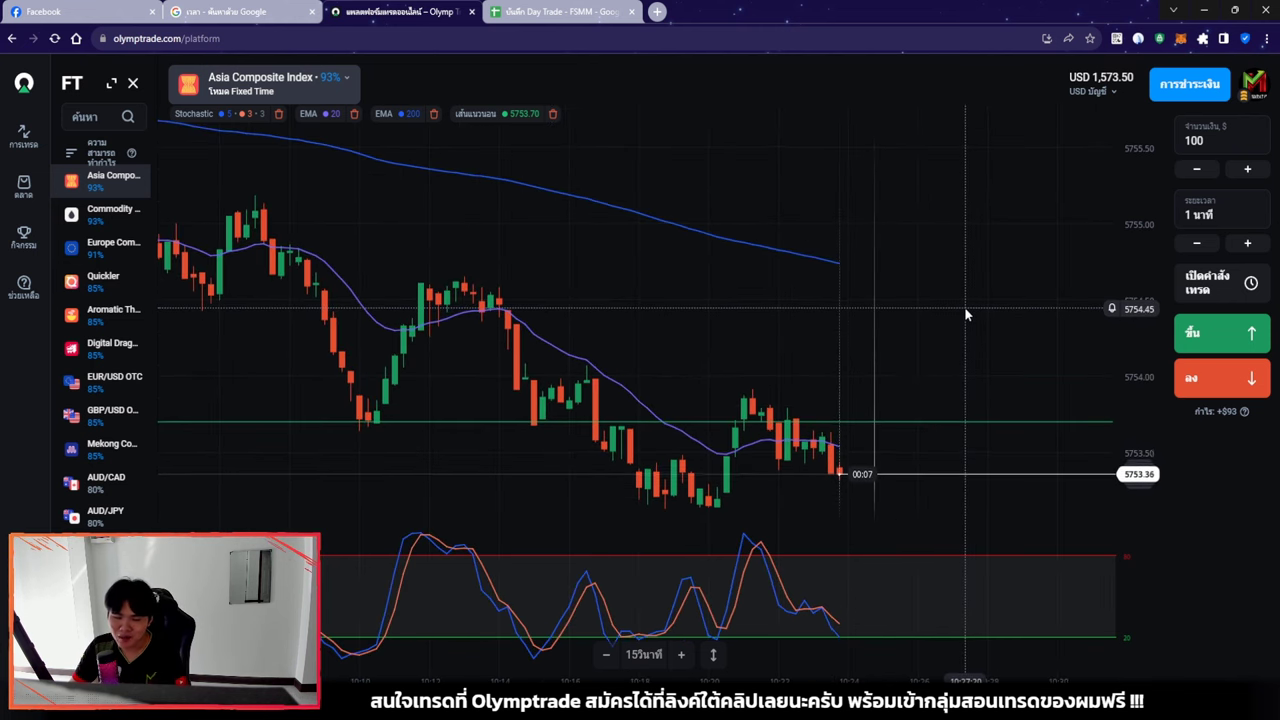
scroll(962, 285, "down", 5)
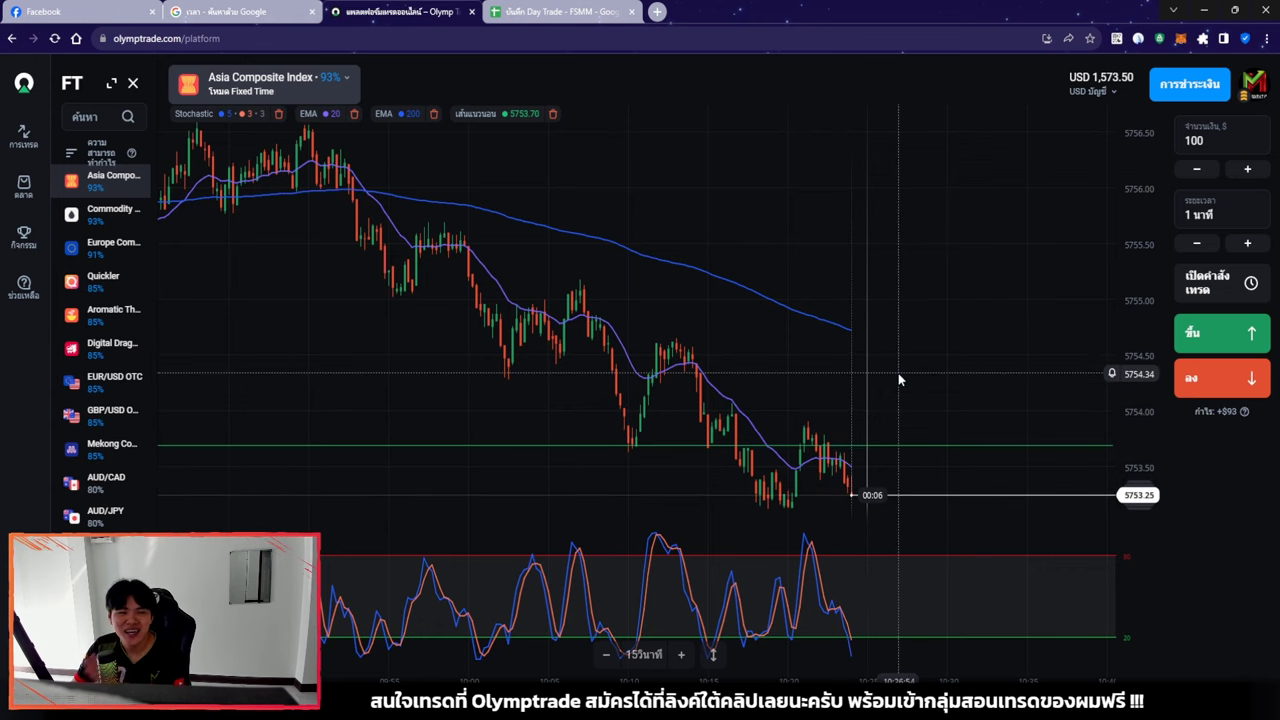
scroll(885, 374, "down", 5)
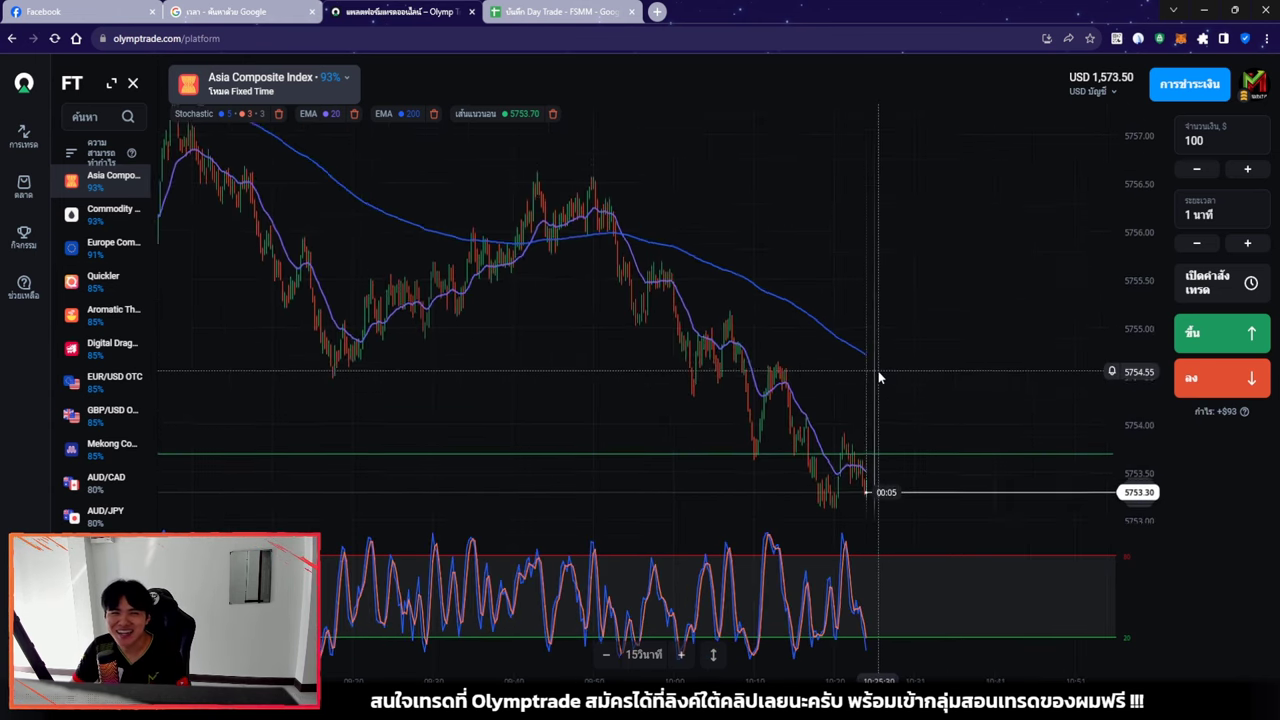
left_click(135, 214)
left_click(113, 312)
left_click(114, 378)
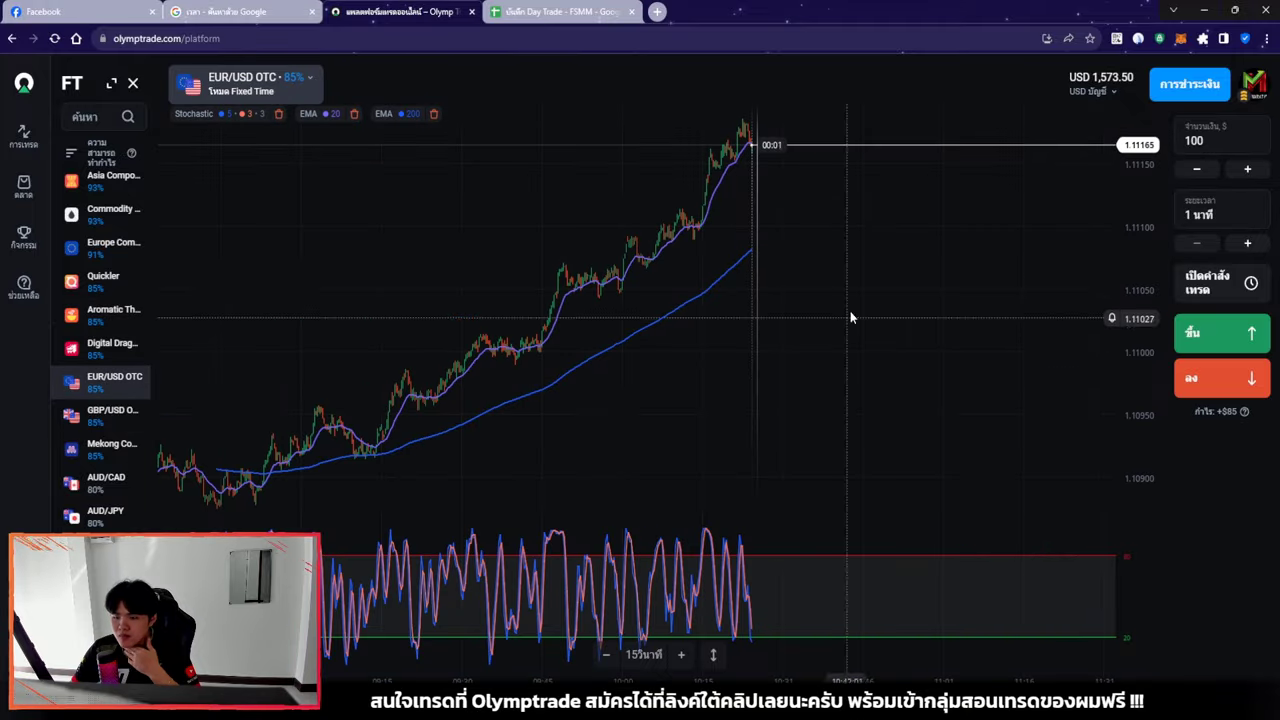
scroll(850, 318, "up", 5)
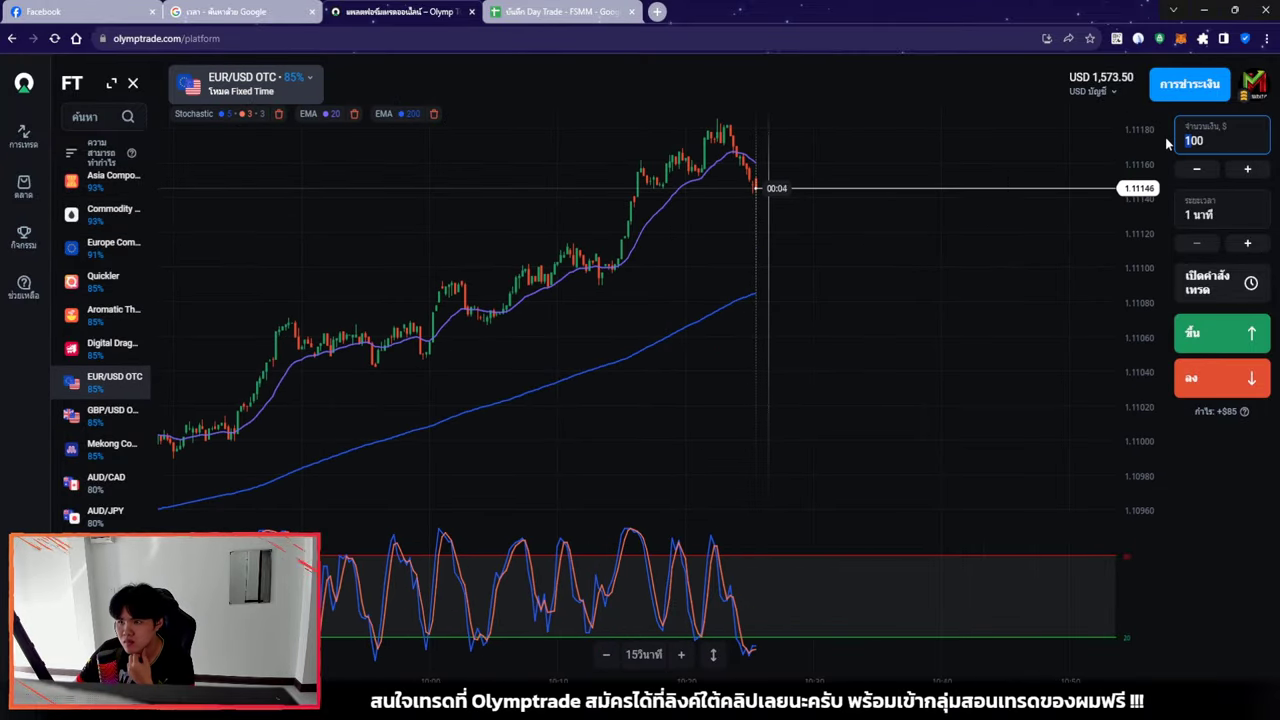
scroll(946, 407, "up", 4)
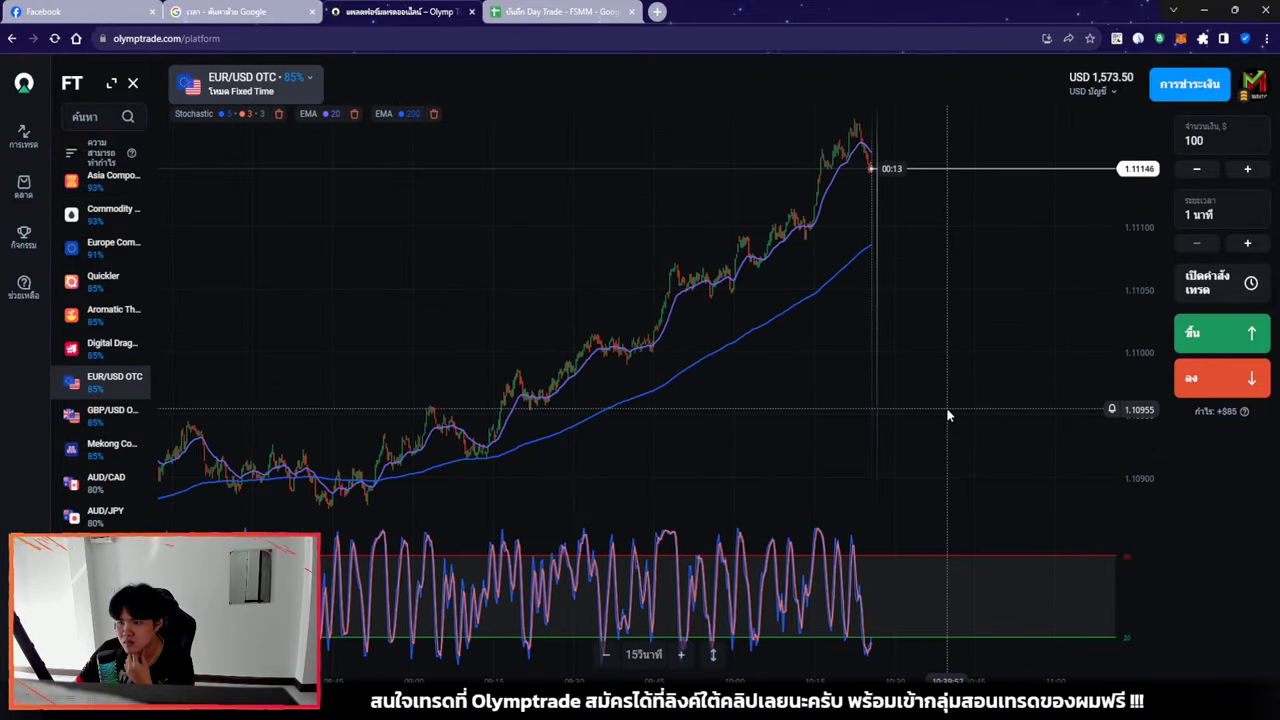
left_click(1226, 384)
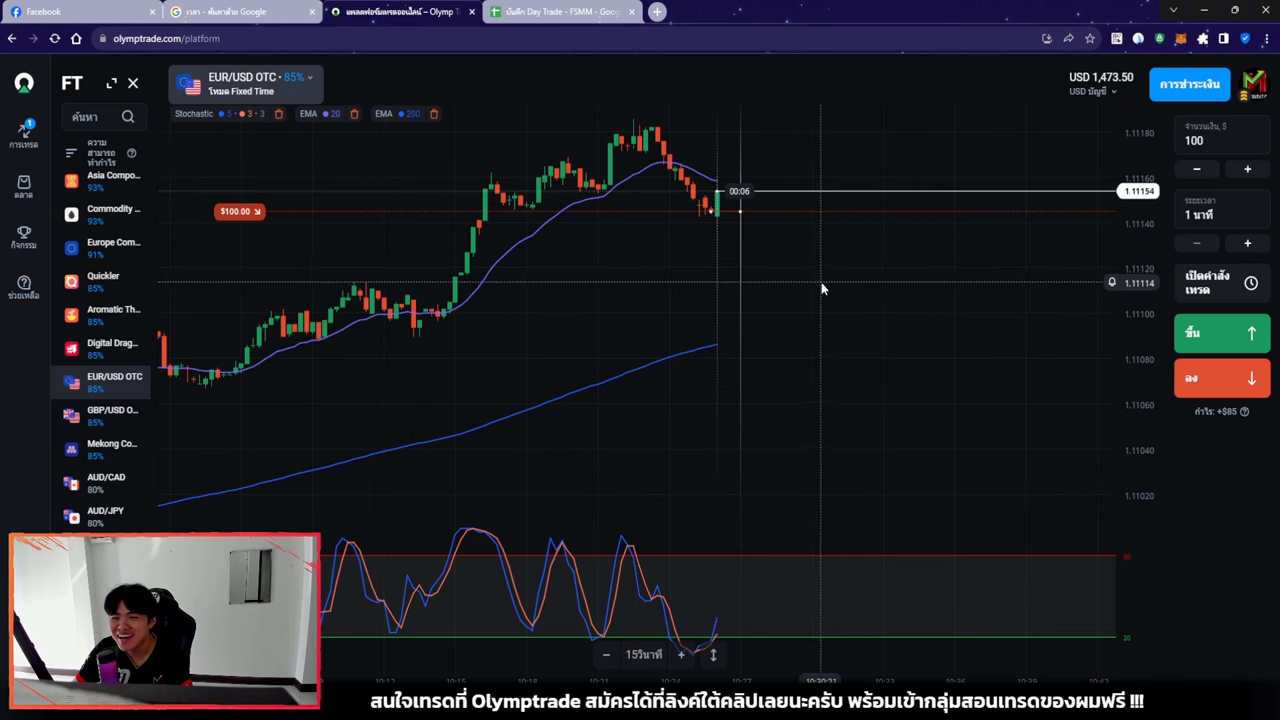
Examine the EUR/USD OTC candles, EMA lines and Stochastic at close and wide ranges while the $100 down trade runs
scroll(821, 282, "up", 2)
scroll(826, 290, "up", 2)
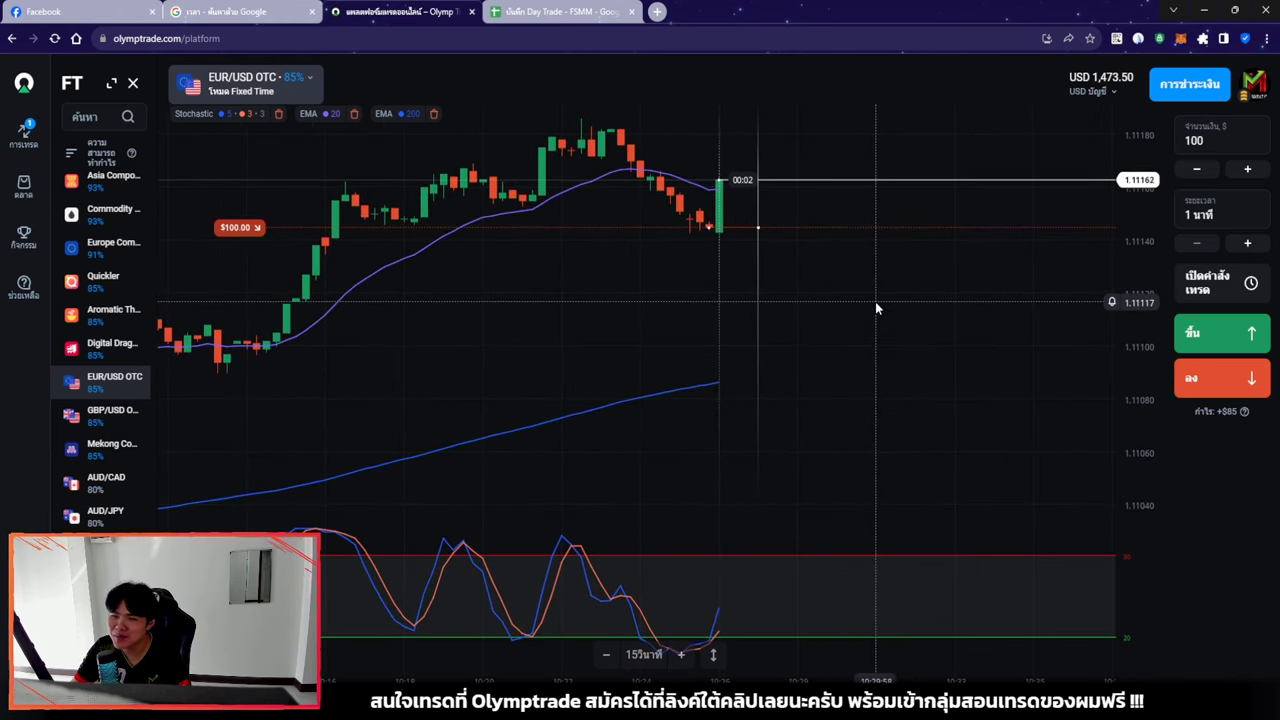
scroll(876, 306, "down", 1)
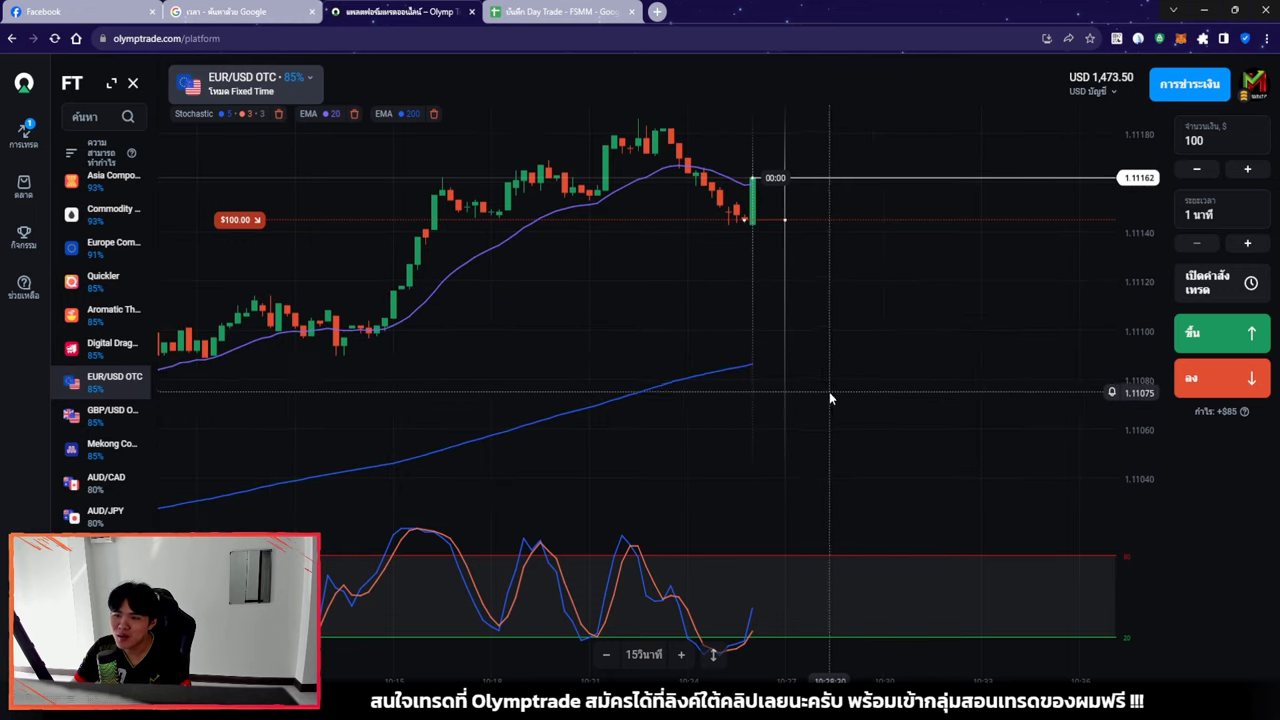
scroll(818, 360, "up", 1)
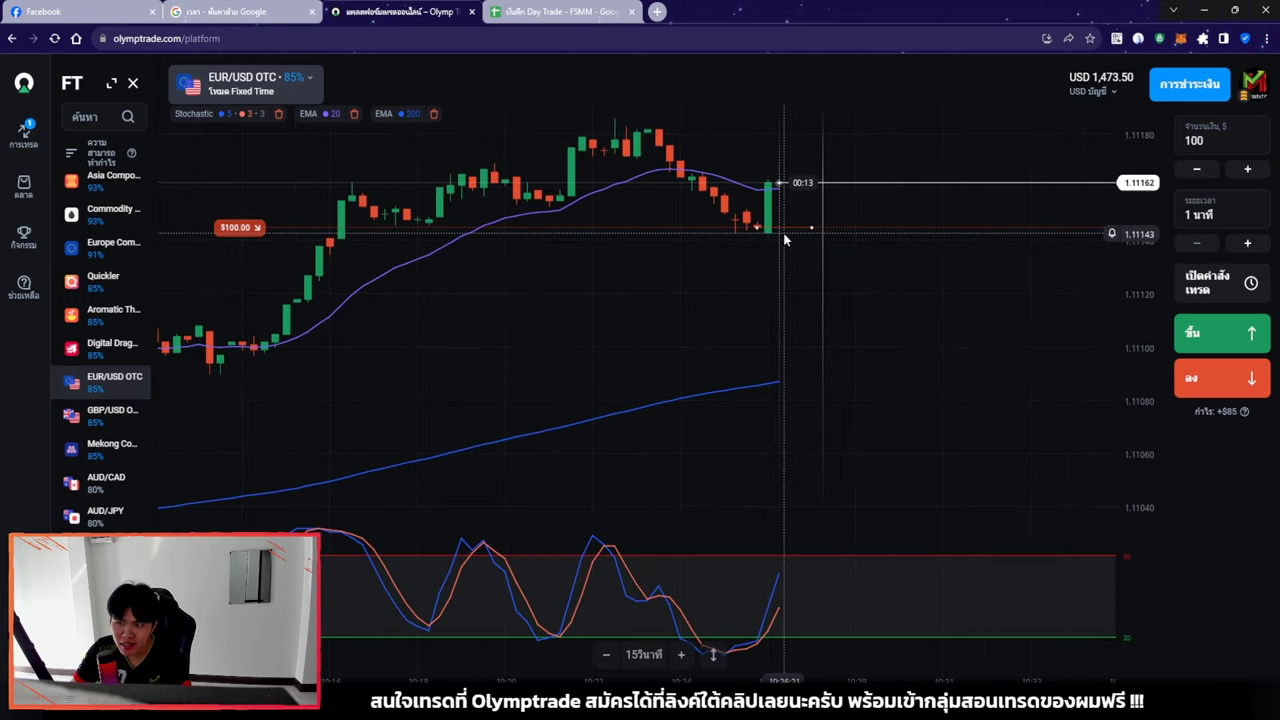
scroll(877, 352, "down", 2)
scroll(787, 382, "down", 3)
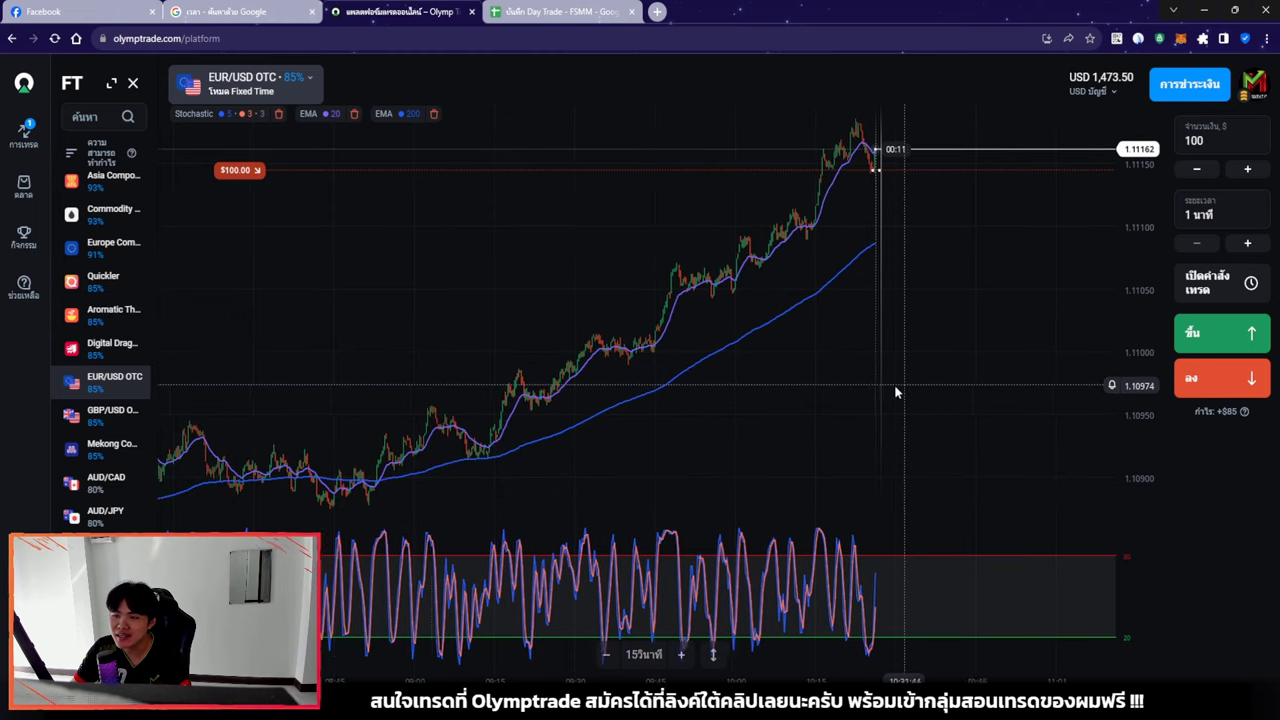
scroll(910, 298, "up", 3)
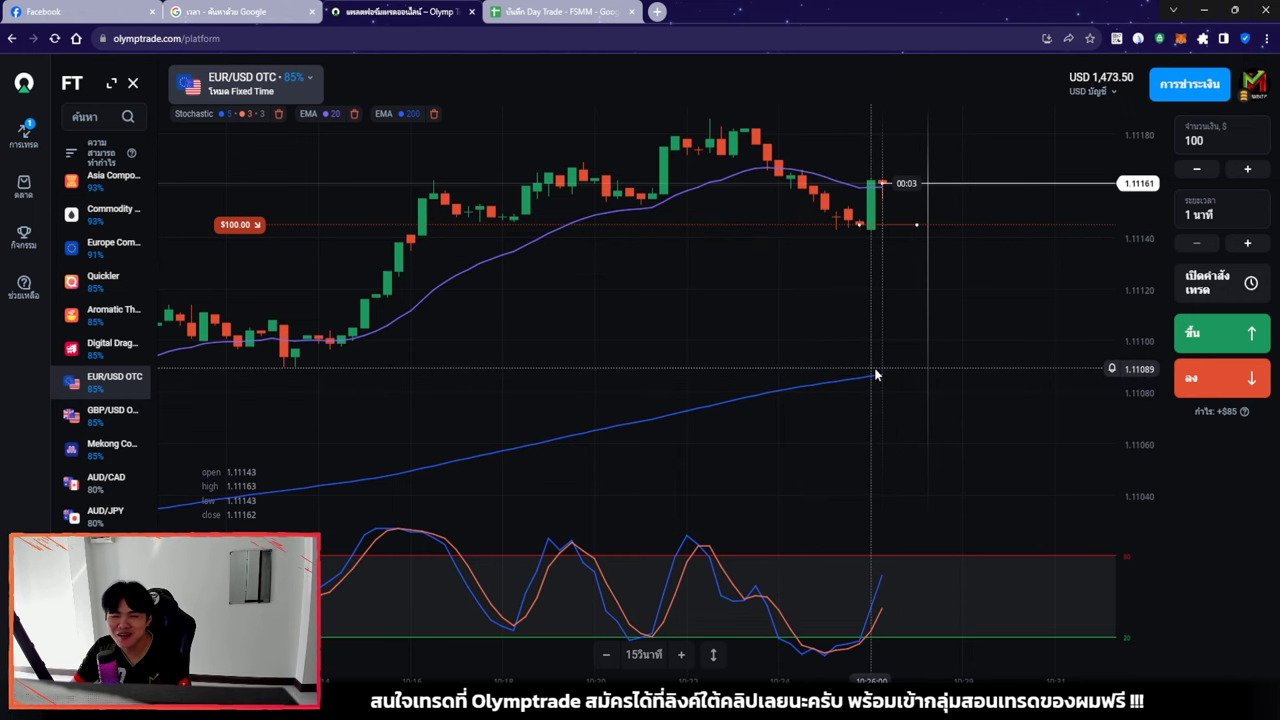
scroll(875, 368, "down", 3)
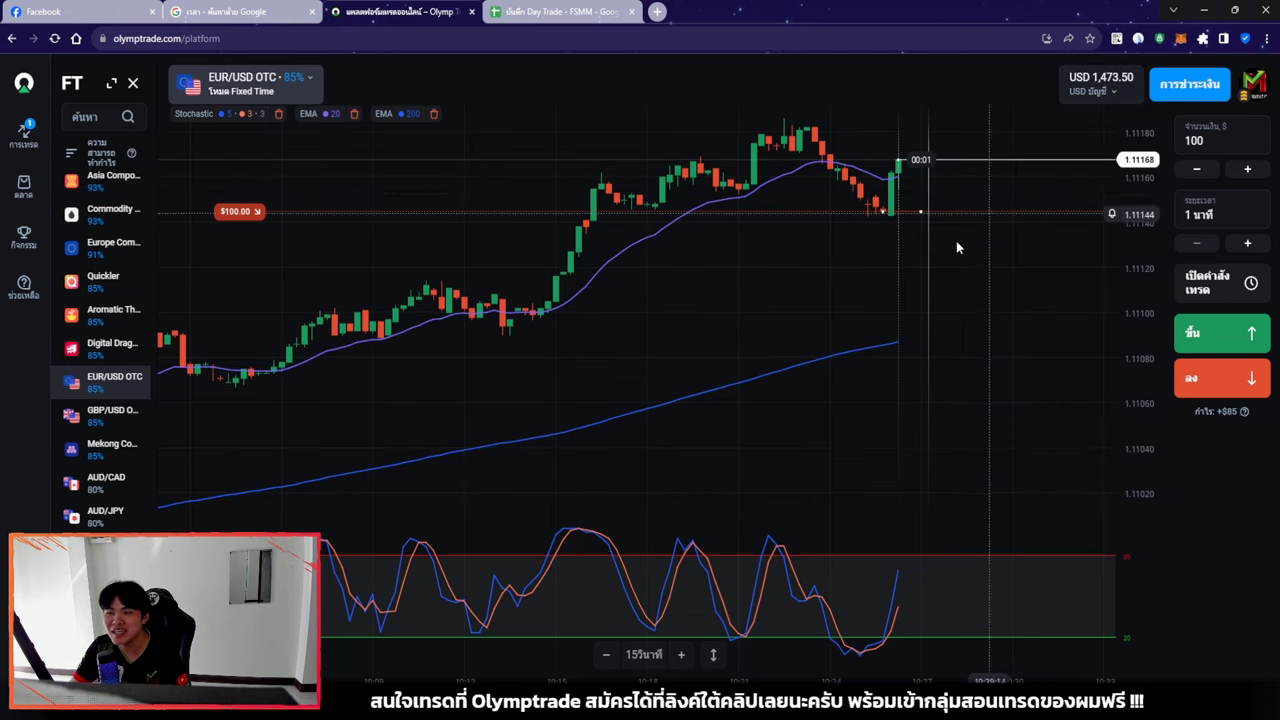
Mark the recent price swings and two pullback lows with white arrows on the EUR/USD OTC chart, and close the drawing overlay
left_click(1013, 76)
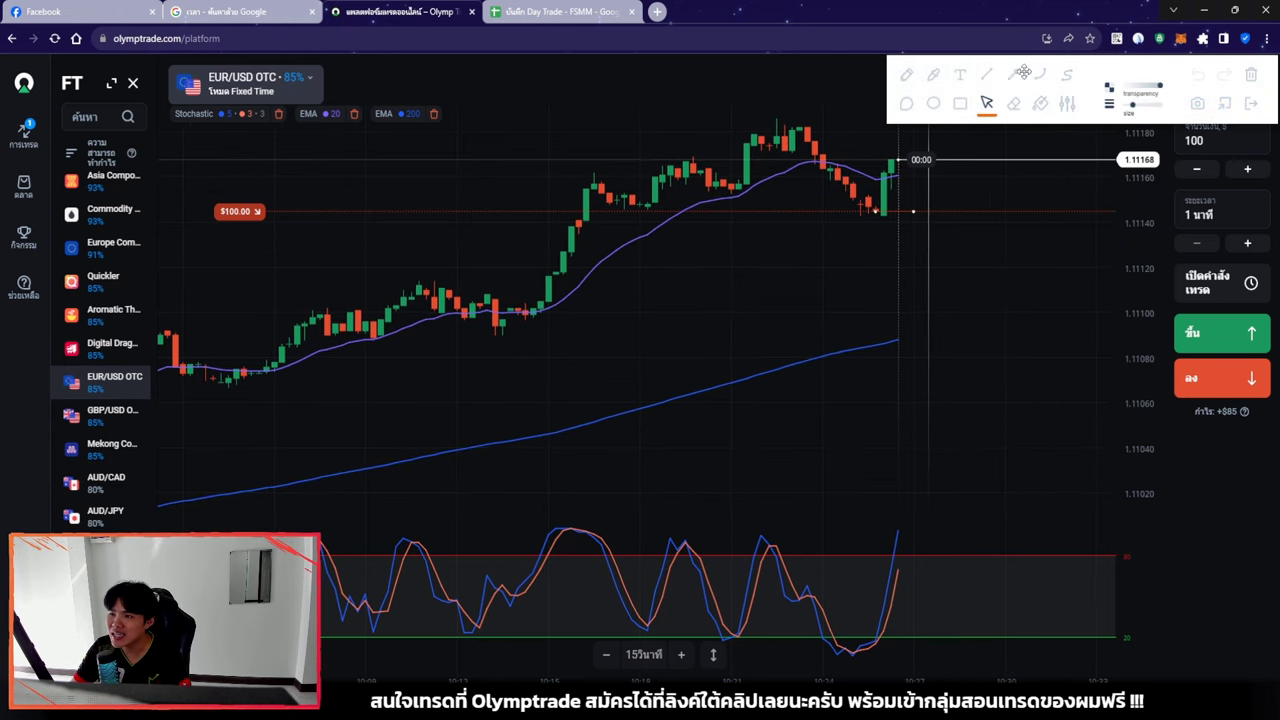
left_click_drag(583, 207, 597, 175)
left_click_drag(607, 180, 640, 222)
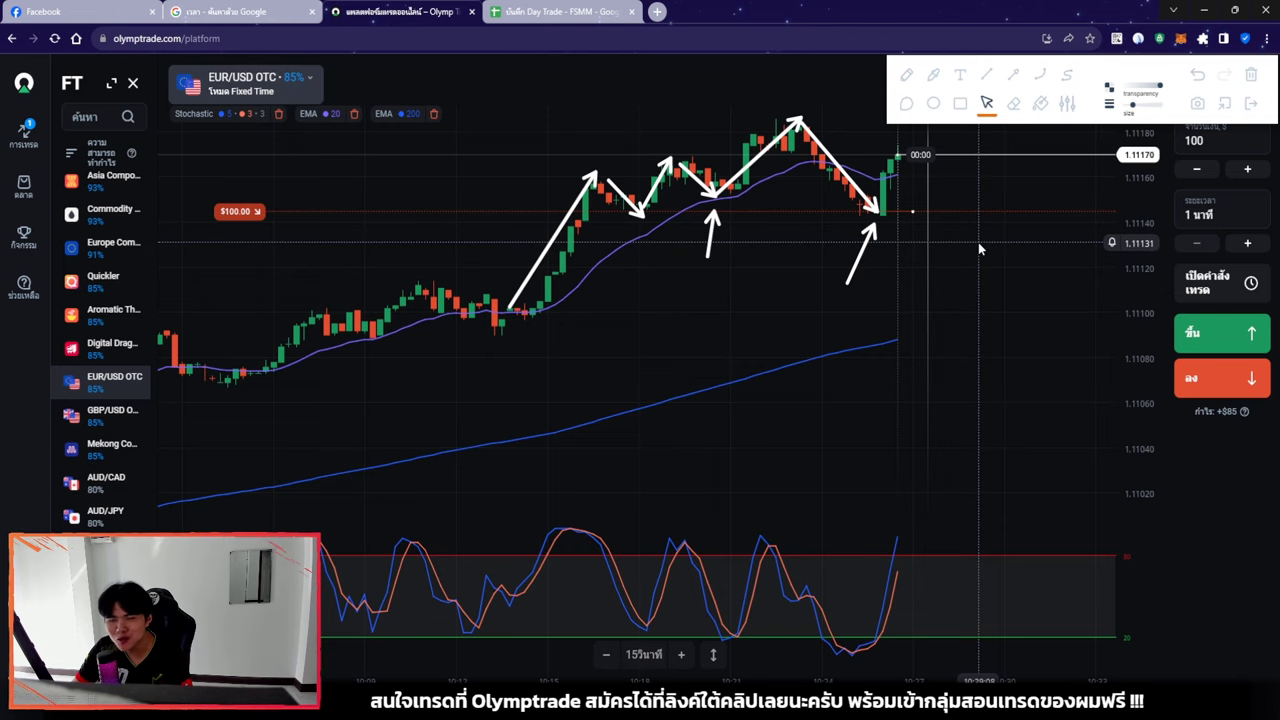
left_click(1251, 104)
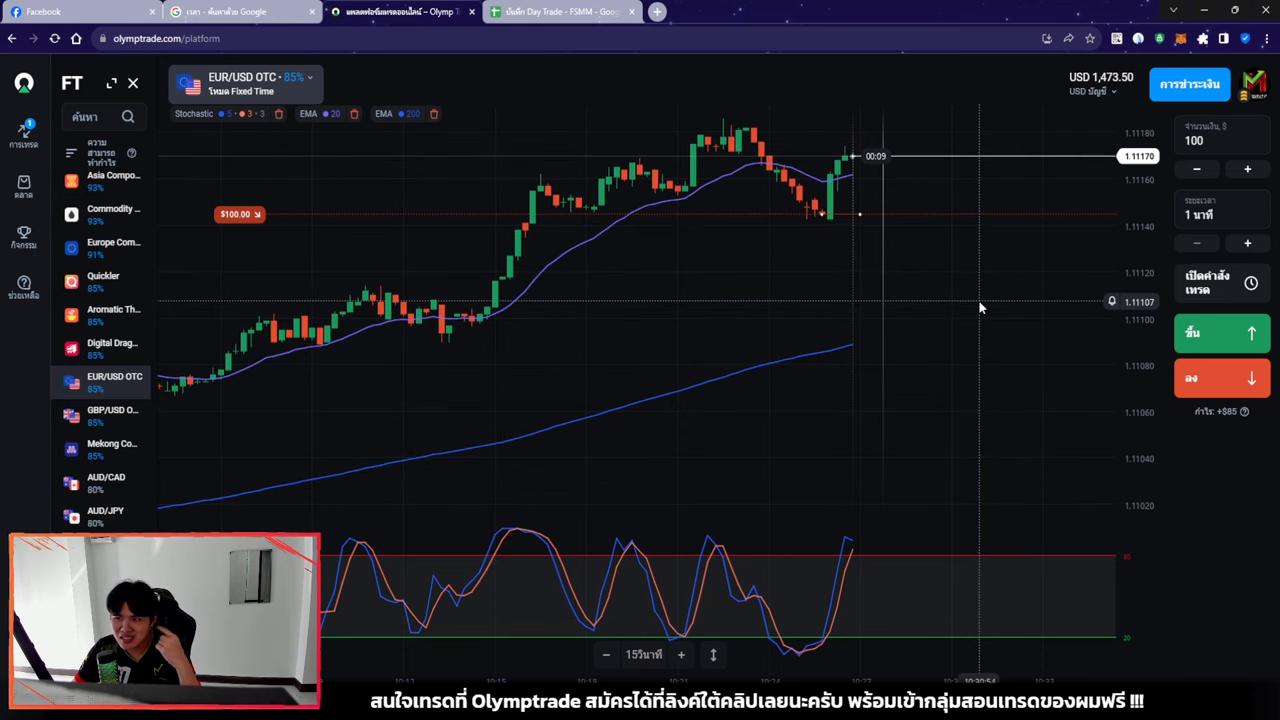
Follow the EUR/USD OTC chart through the $100 trade's expiry, comparing the recent high, pullback low and Stochastic across zoom ranges
scroll(960, 275, "up", 2)
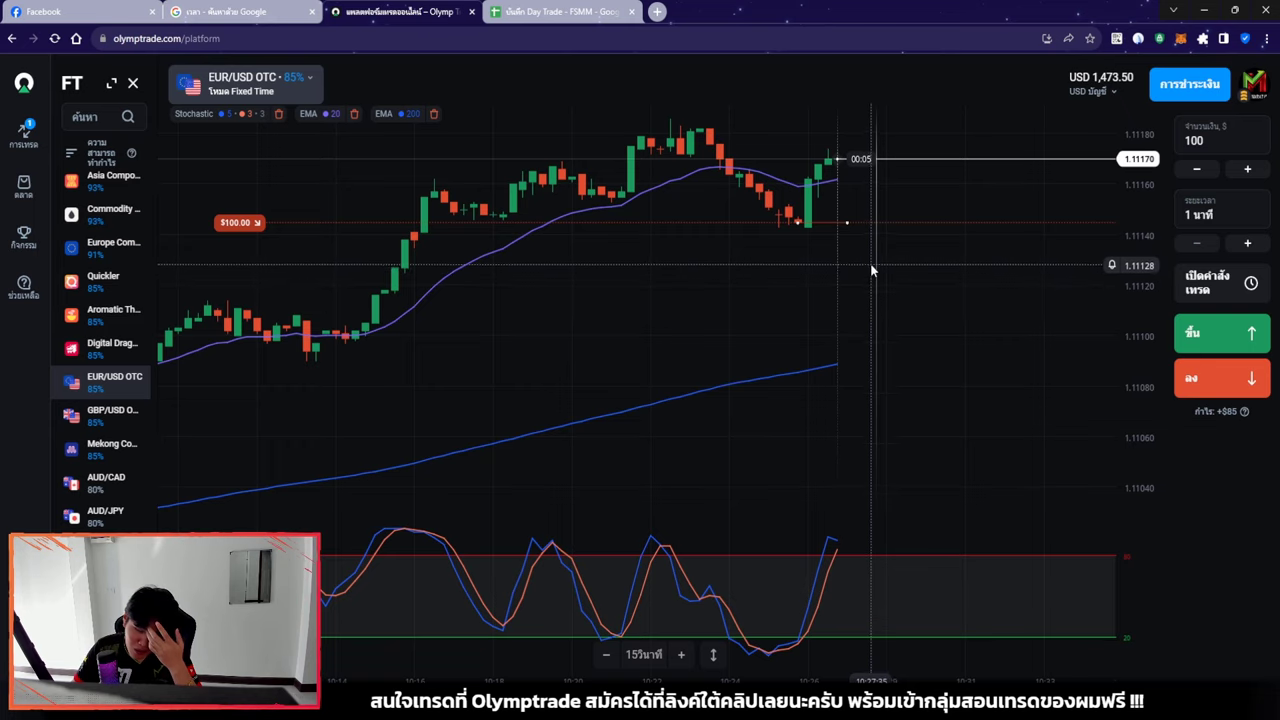
scroll(912, 425, "down", 5)
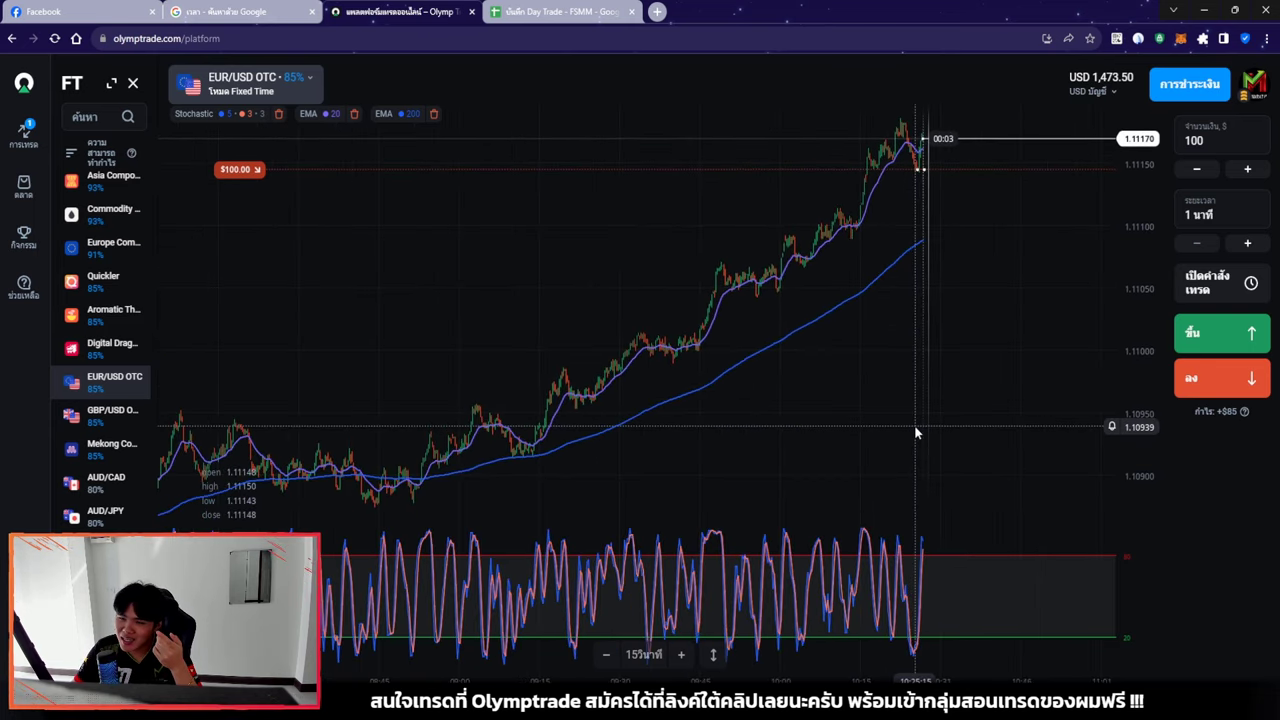
scroll(924, 304, "up", 3)
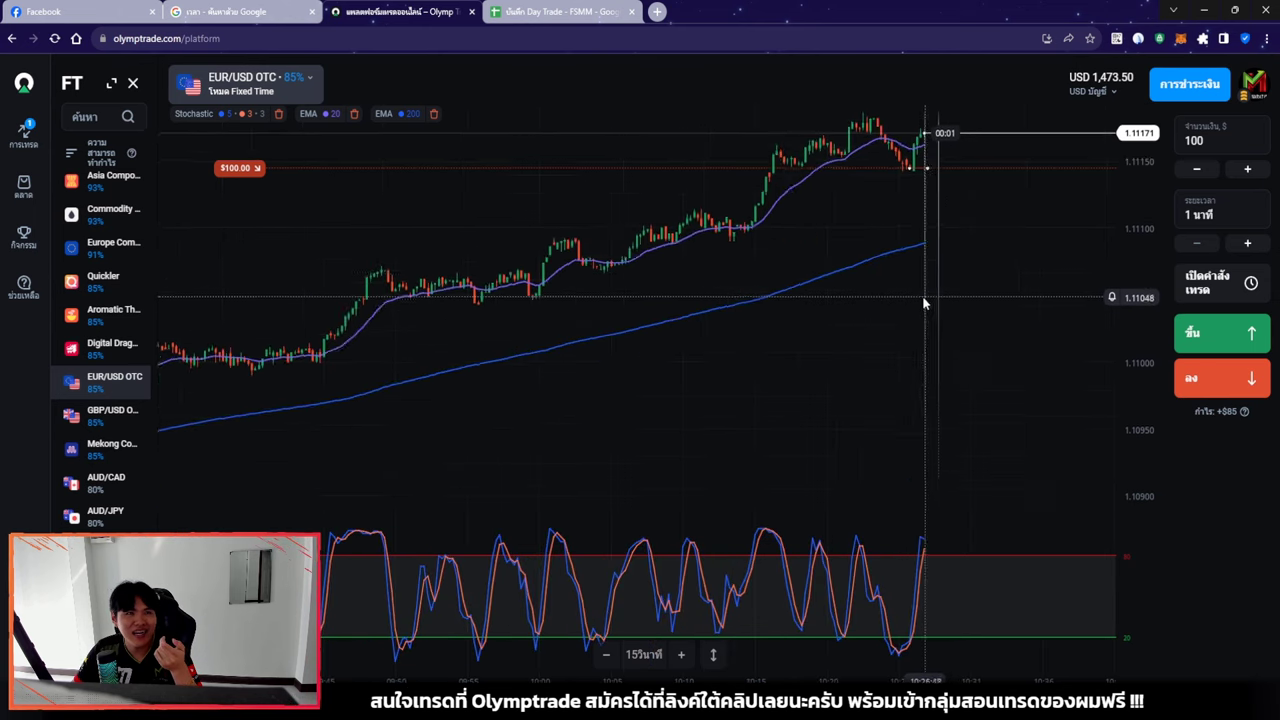
scroll(1000, 301, "up", 4)
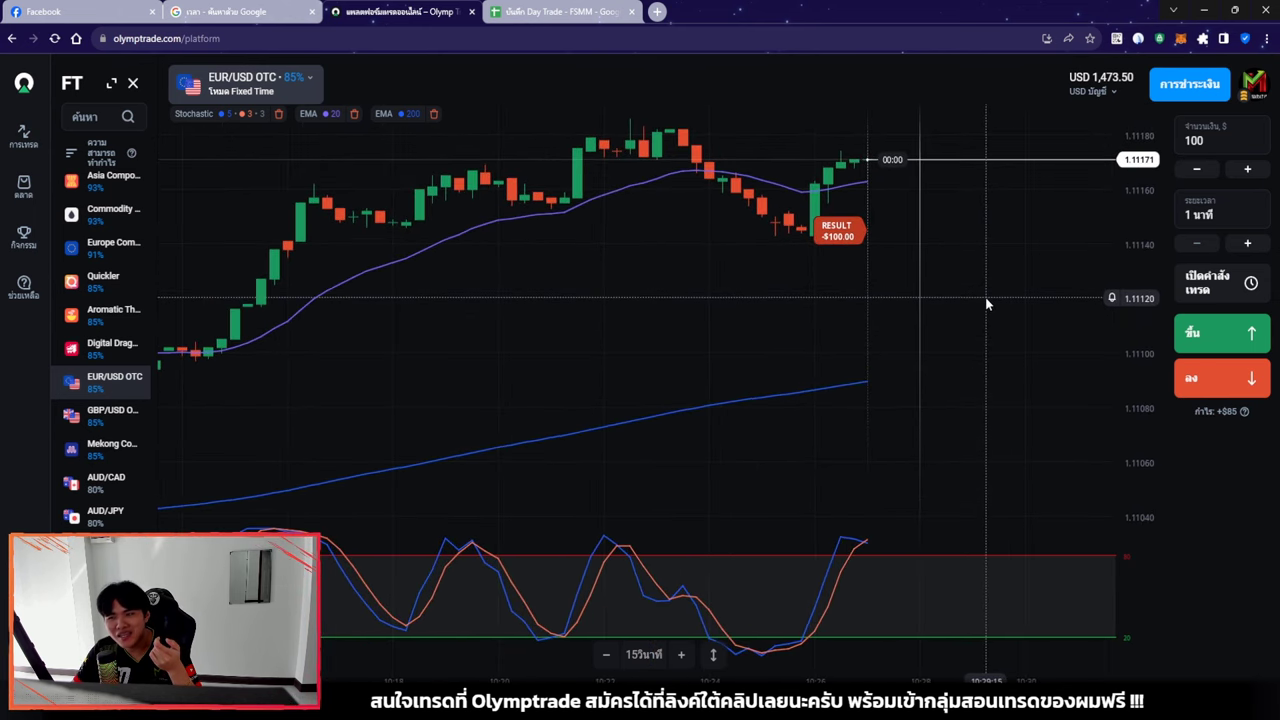
scroll(930, 308, "up", 1)
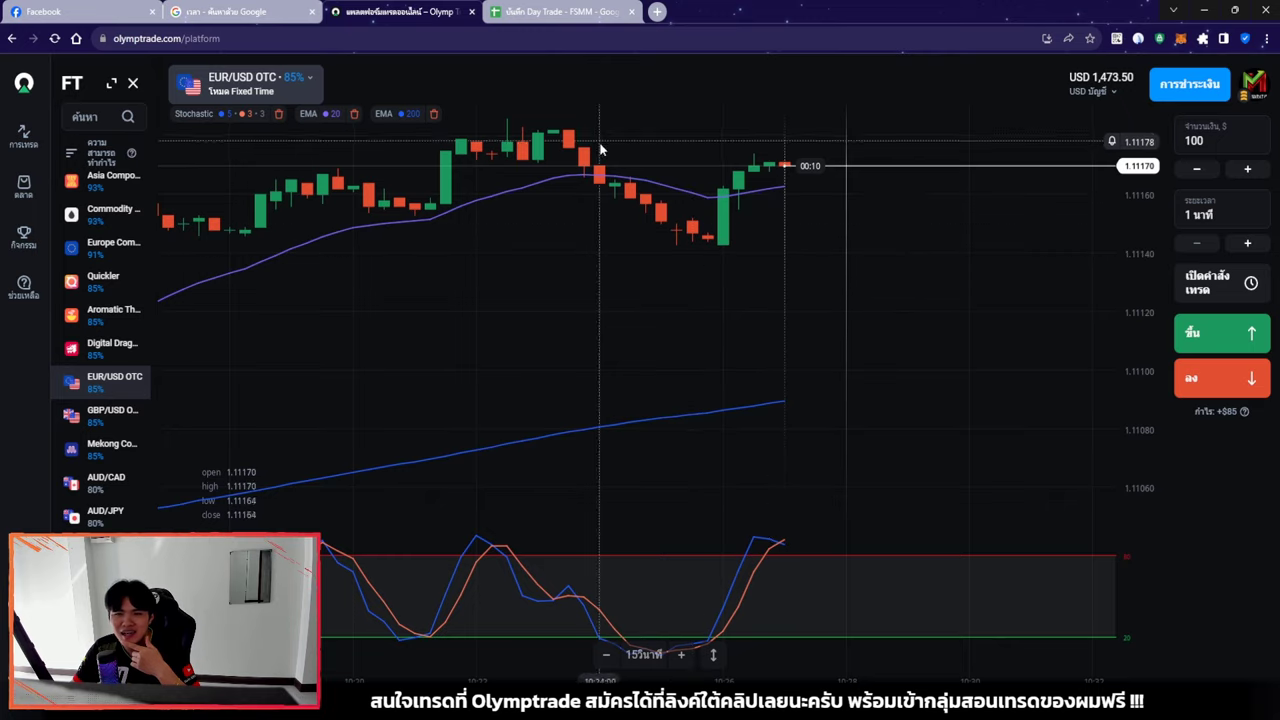
scroll(862, 453, "down", 2)
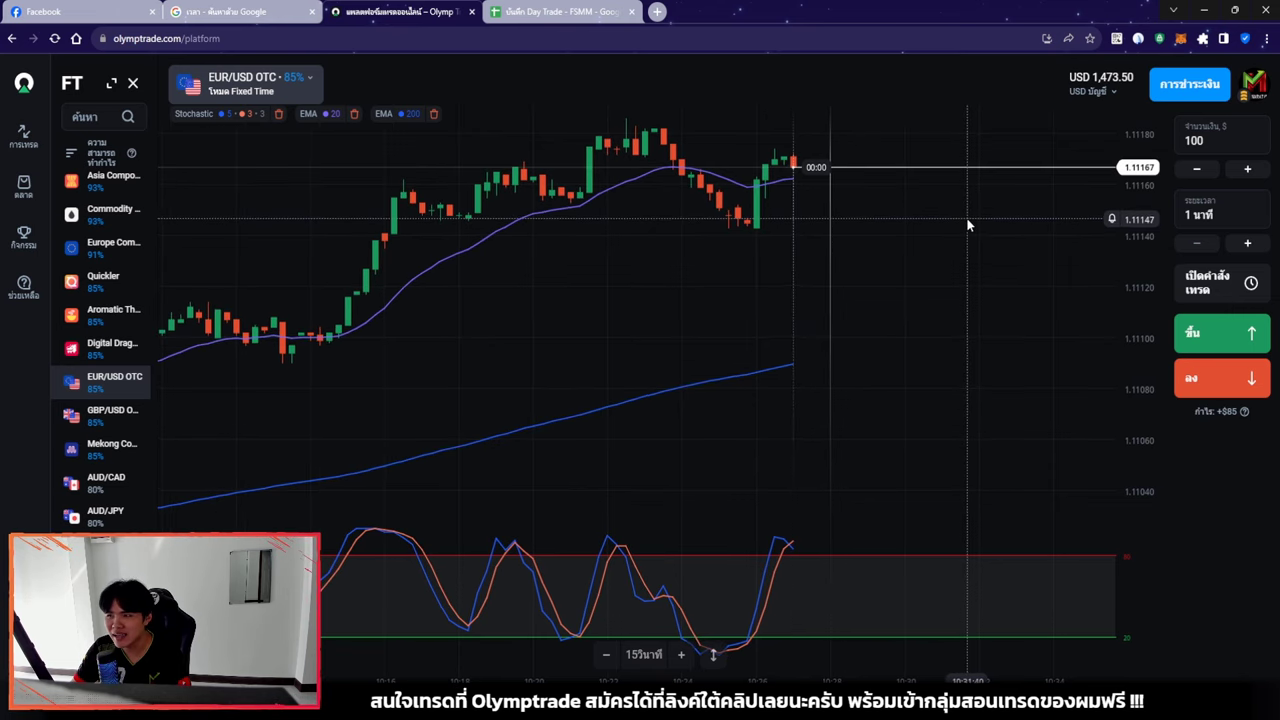
scroll(900, 300, "down", 2)
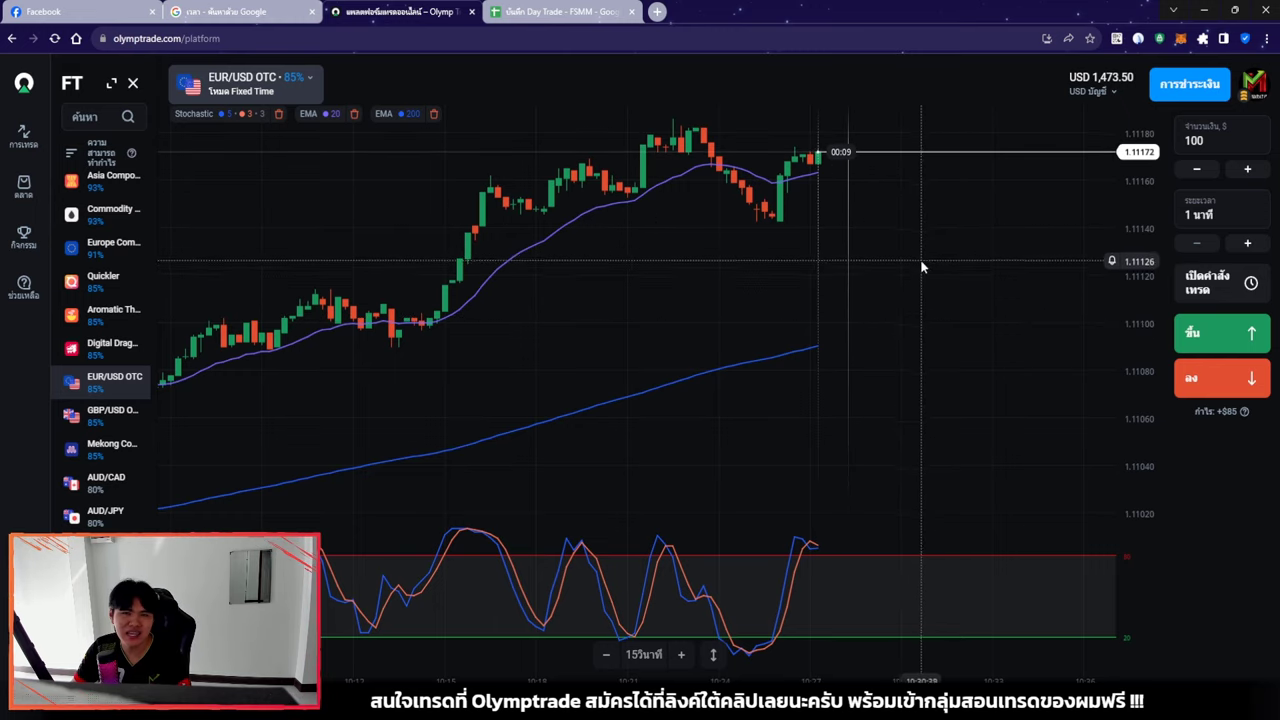
scroll(728, 250, "down", 2)
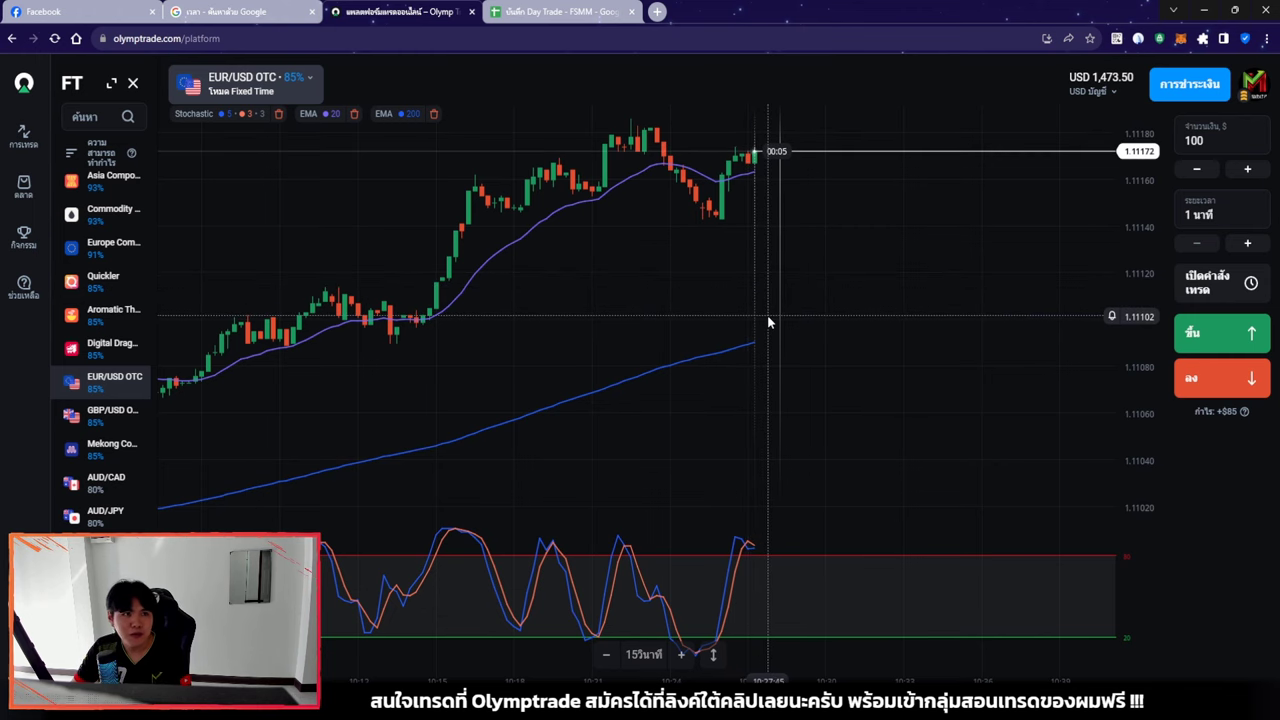
scroll(768, 322, "up", 1)
scroll(765, 308, "up", 2)
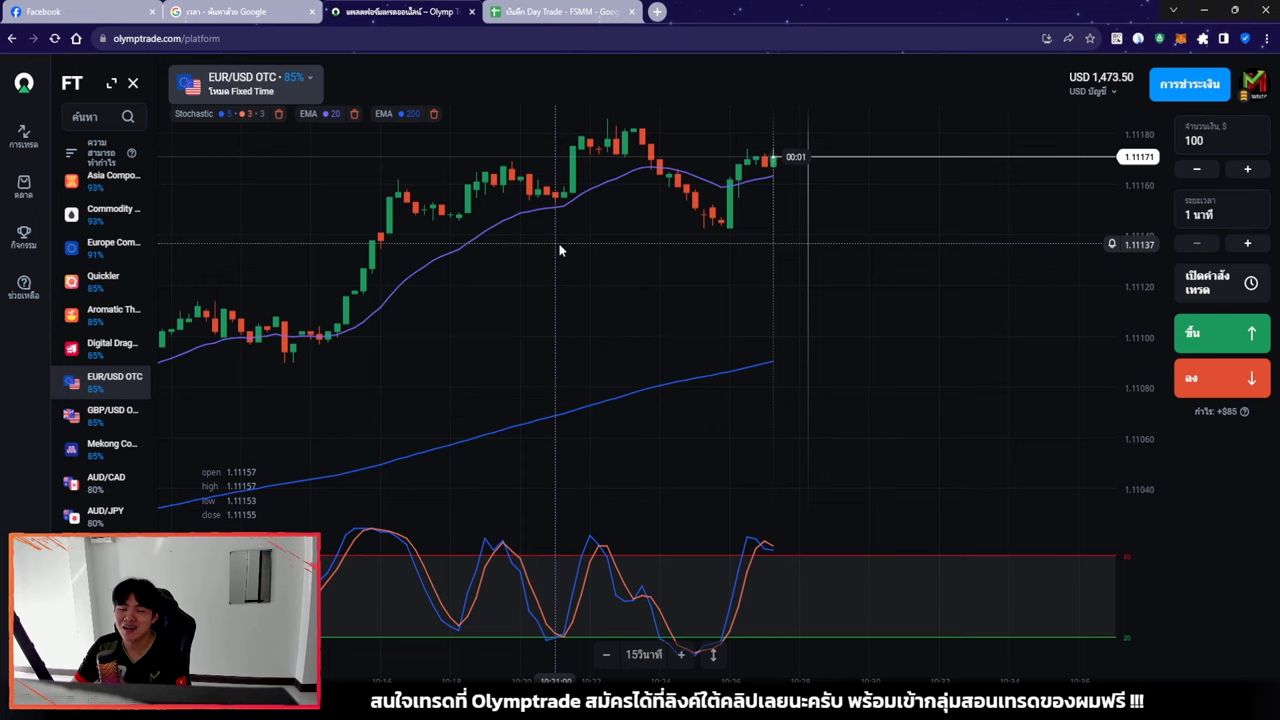
scroll(558, 250, "down", 3)
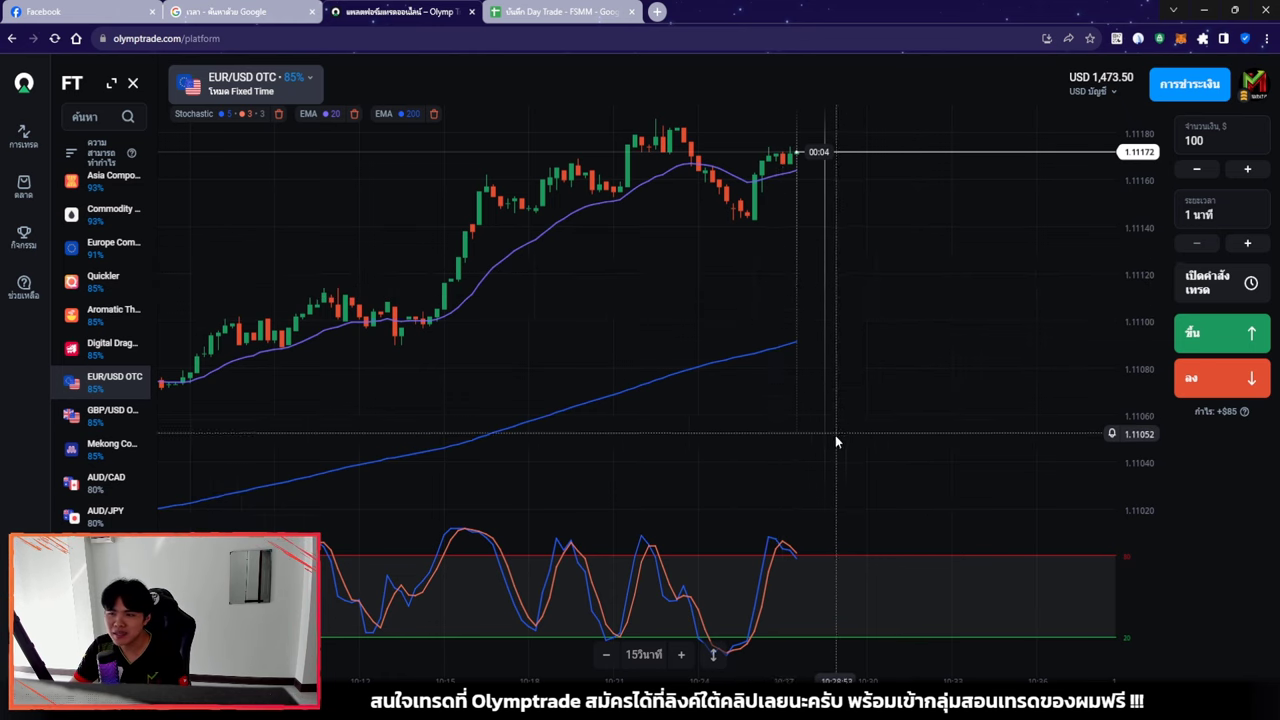
scroll(835, 440, "up", 2)
scroll(837, 450, "up", 1)
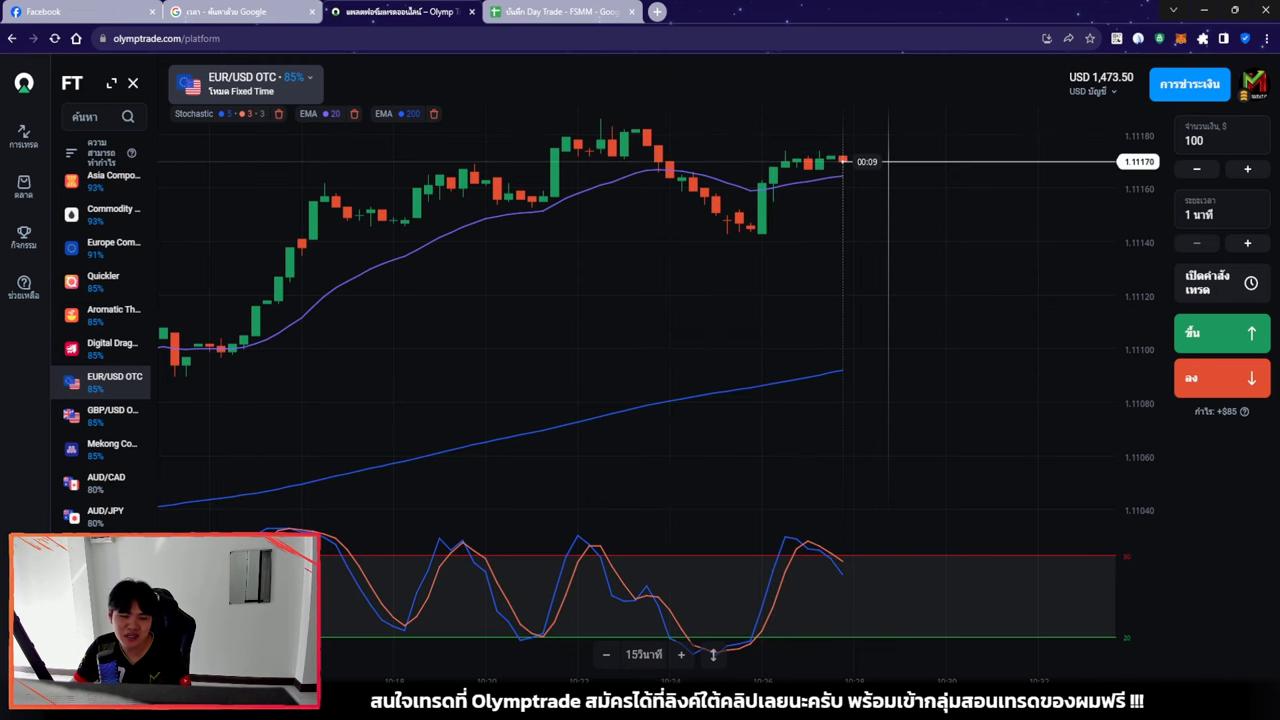
Add a green horizontal line at 1.11180 on the EUR/USD OTC chart near the recent high, and reopen the asset list
left_click(195, 113)
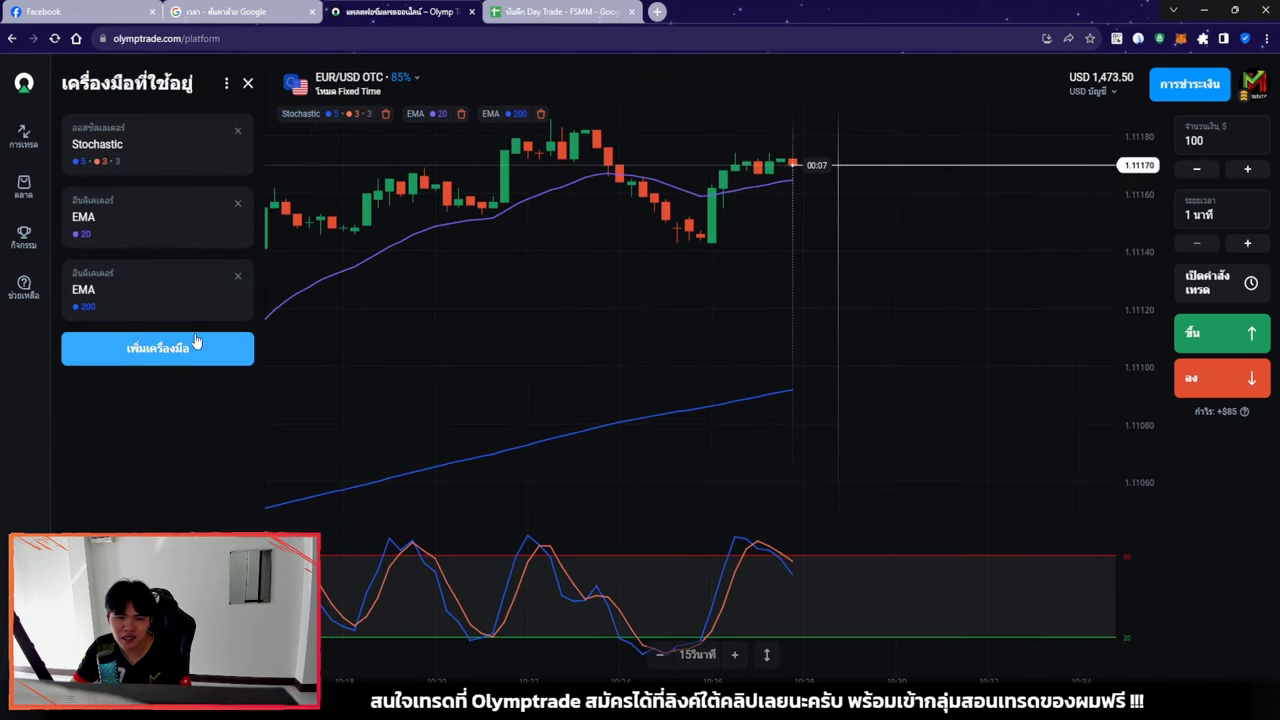
left_click(157, 348)
left_click(157, 300)
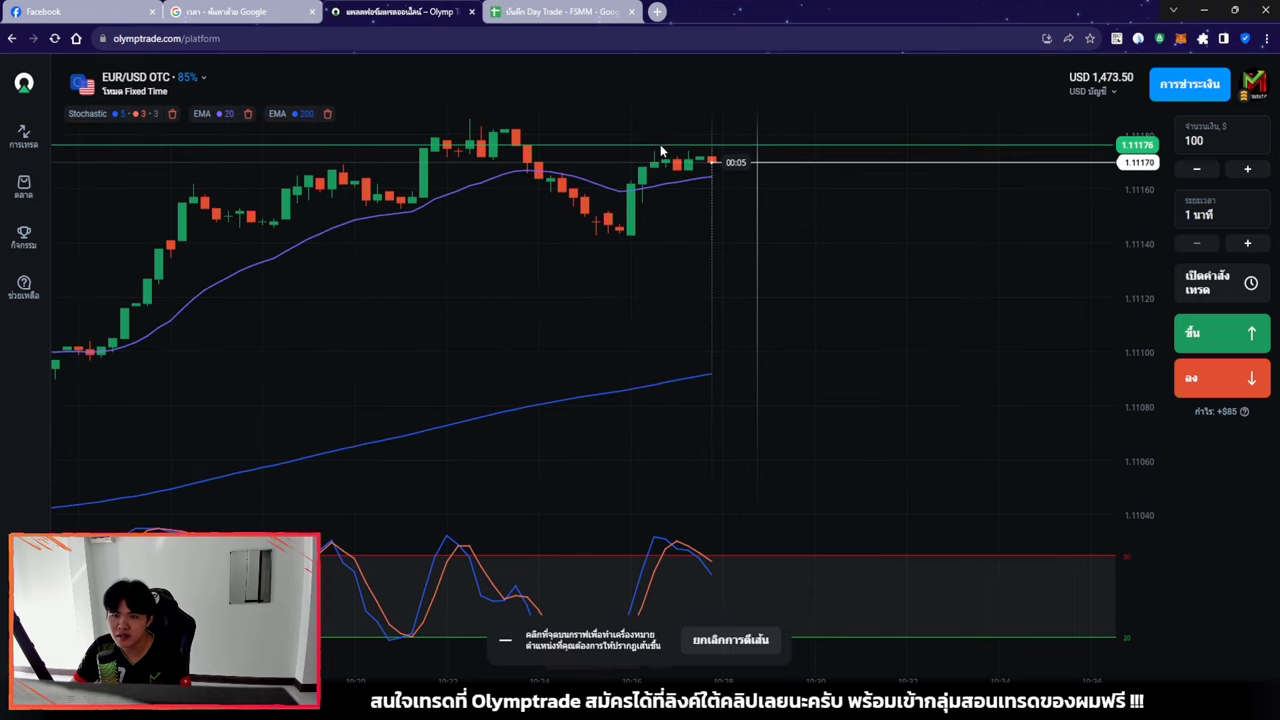
left_click(584, 134)
left_click(744, 320)
scroll(760, 290, "down", 2)
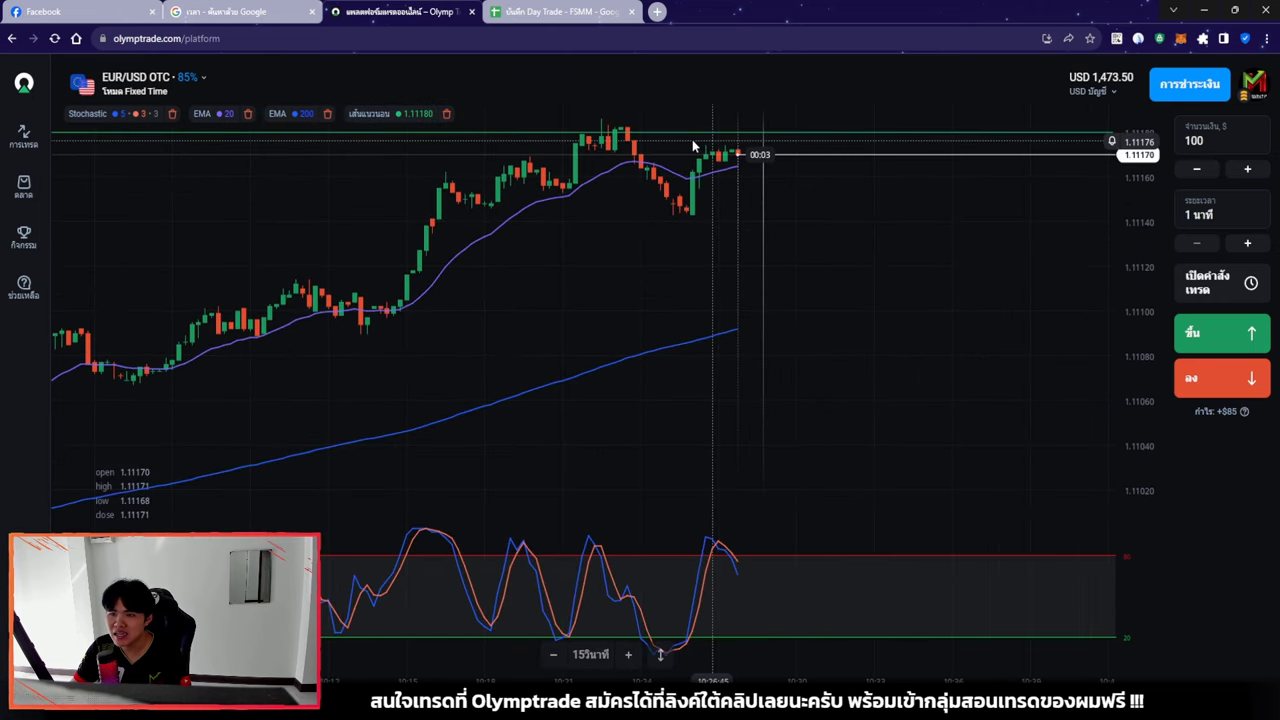
left_click(140, 84)
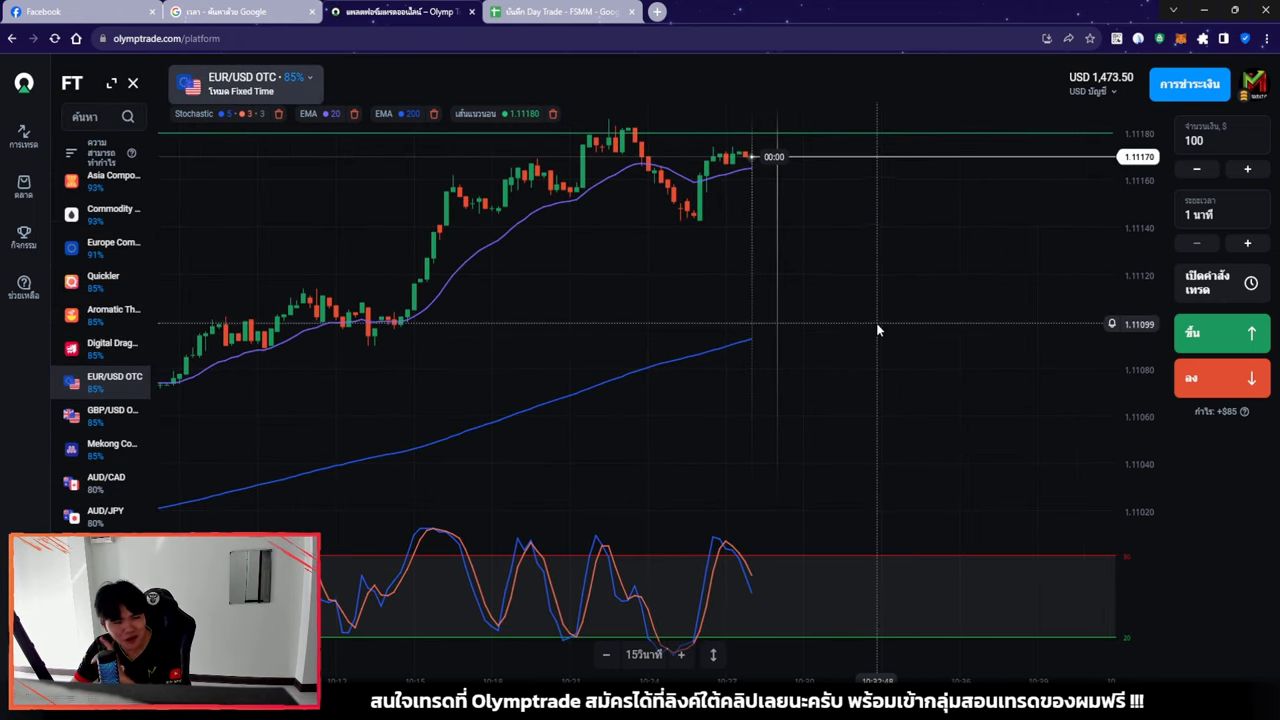
scroll(878, 330, "down", 2)
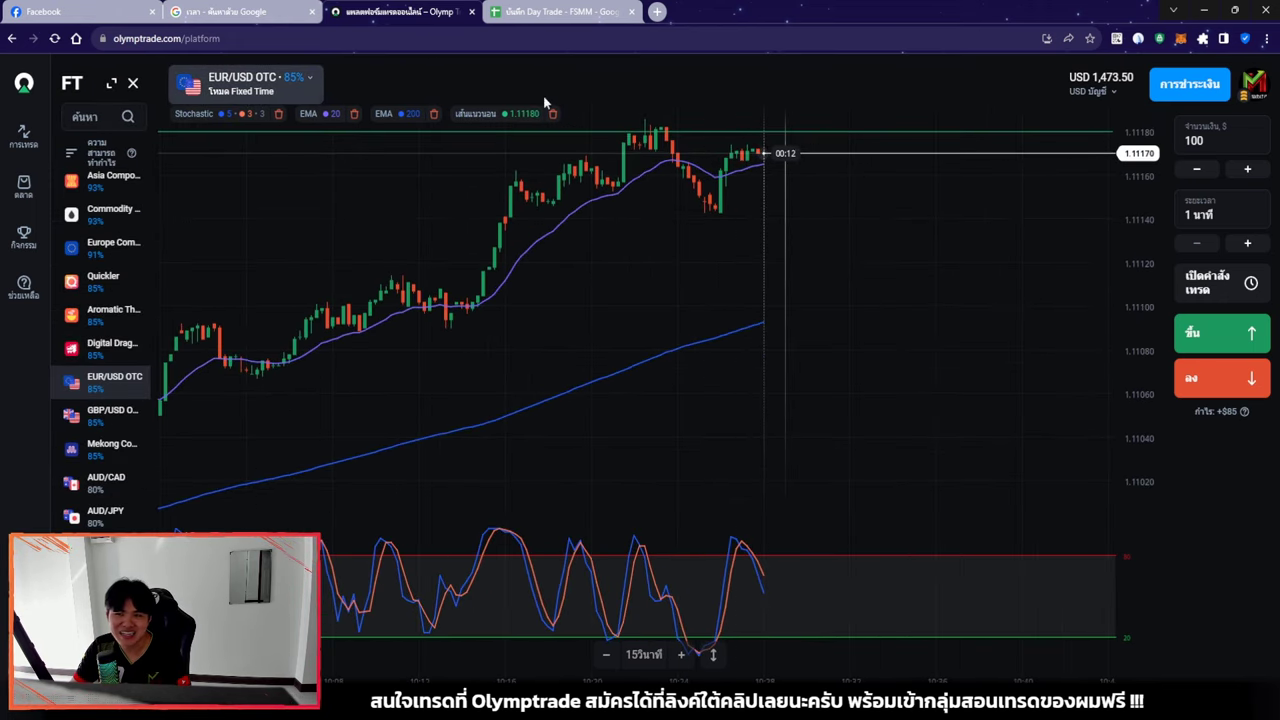
Log a -100% ROI for trade 6 and a $250 stake for trade 7 in the spreadsheet, and set Olymp Trade's trade amount to 250
left_click(560, 12)
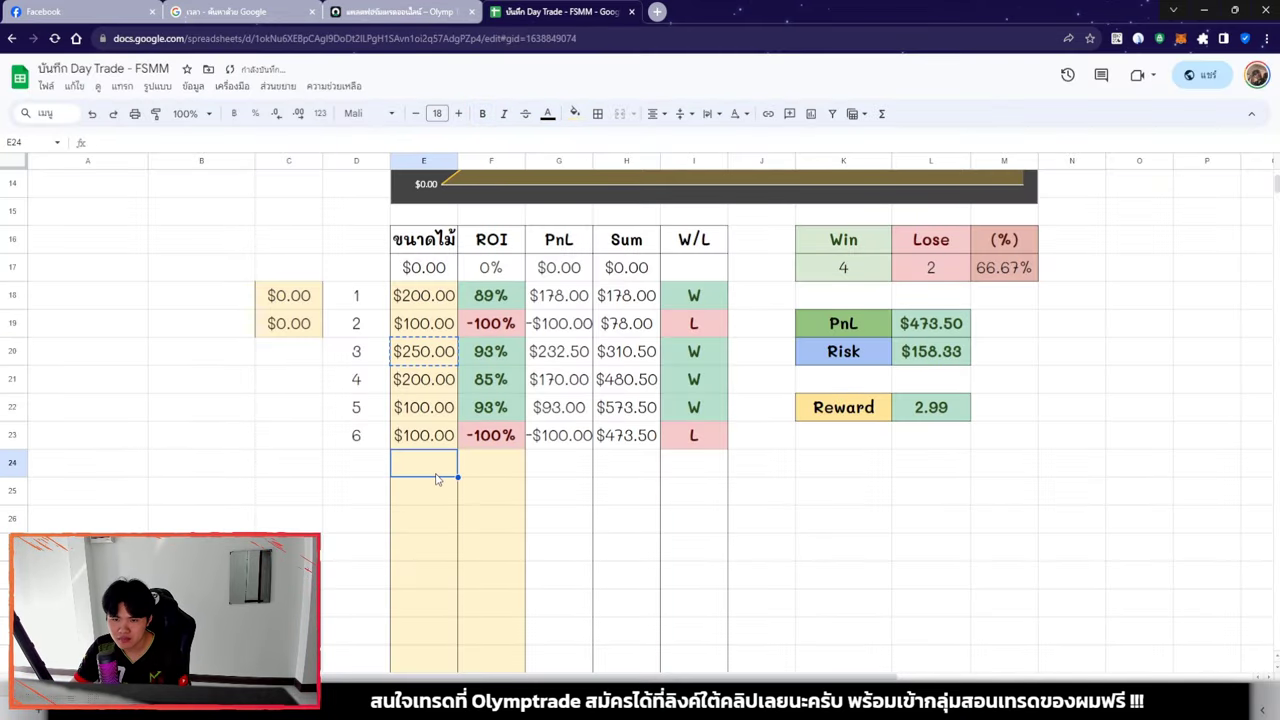
left_click(434, 9)
left_click(1243, 133)
type("250")
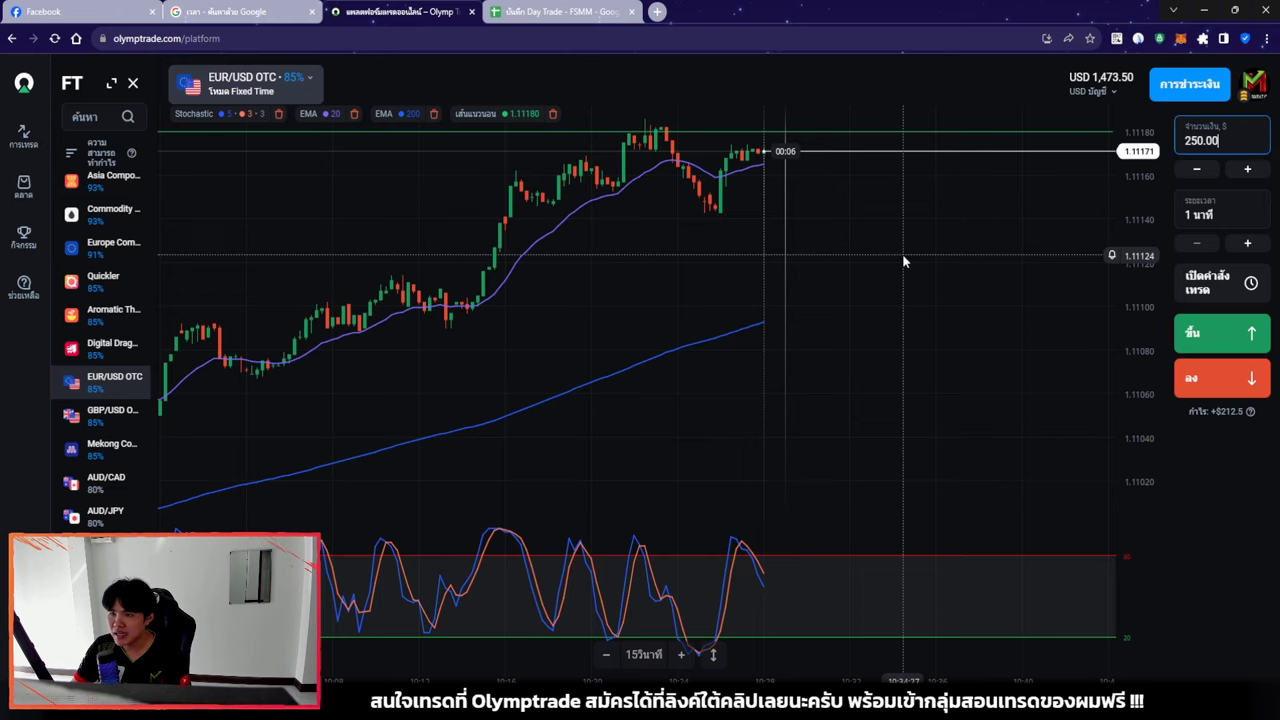
key("ctrl+Tab")
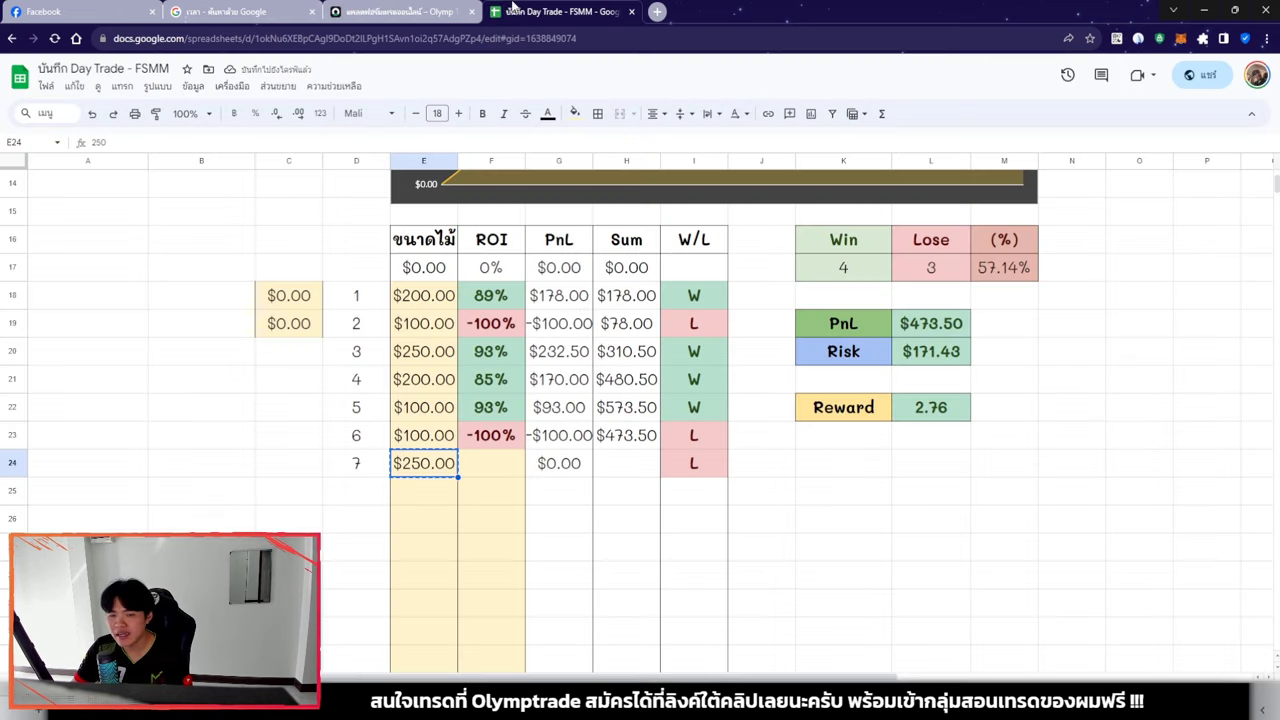
Switch back to Olymp Trade, raise the green horizontal line to 1.11181, and open a 1-minute $250 down trade on EUR/USD OTC
key("ctrl+shift+Tab")
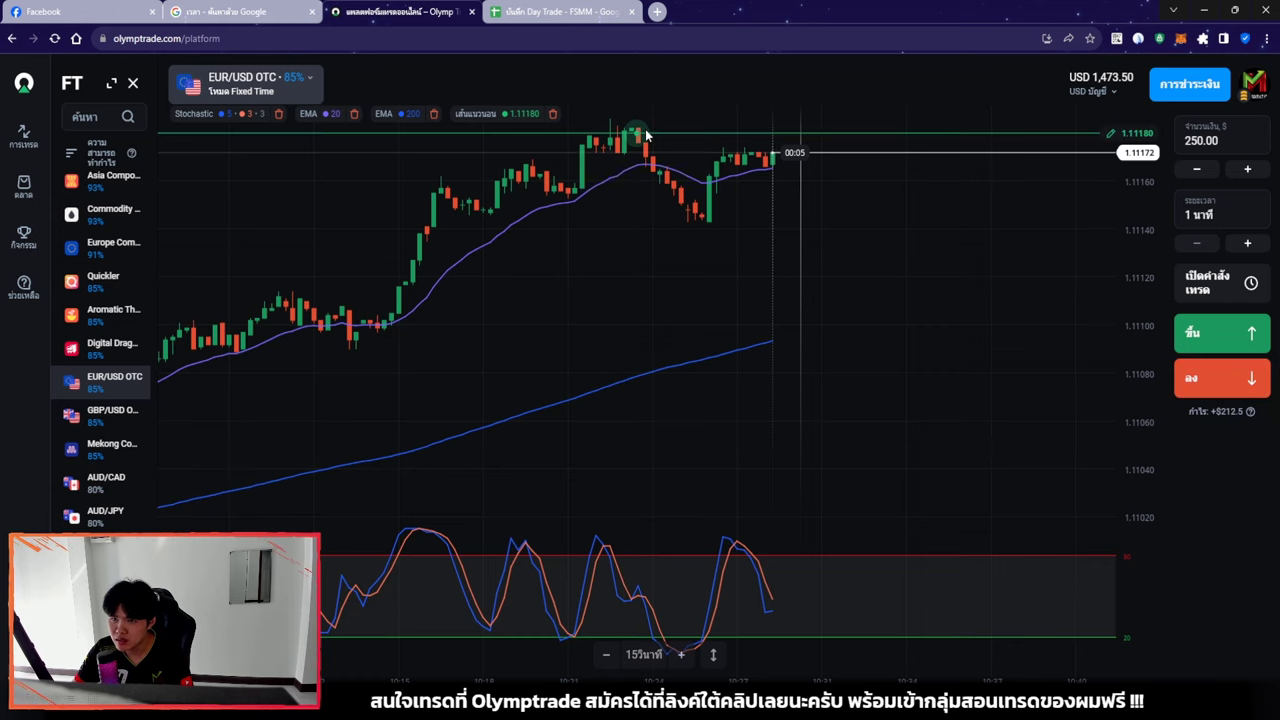
scroll(741, 307, "up", 3)
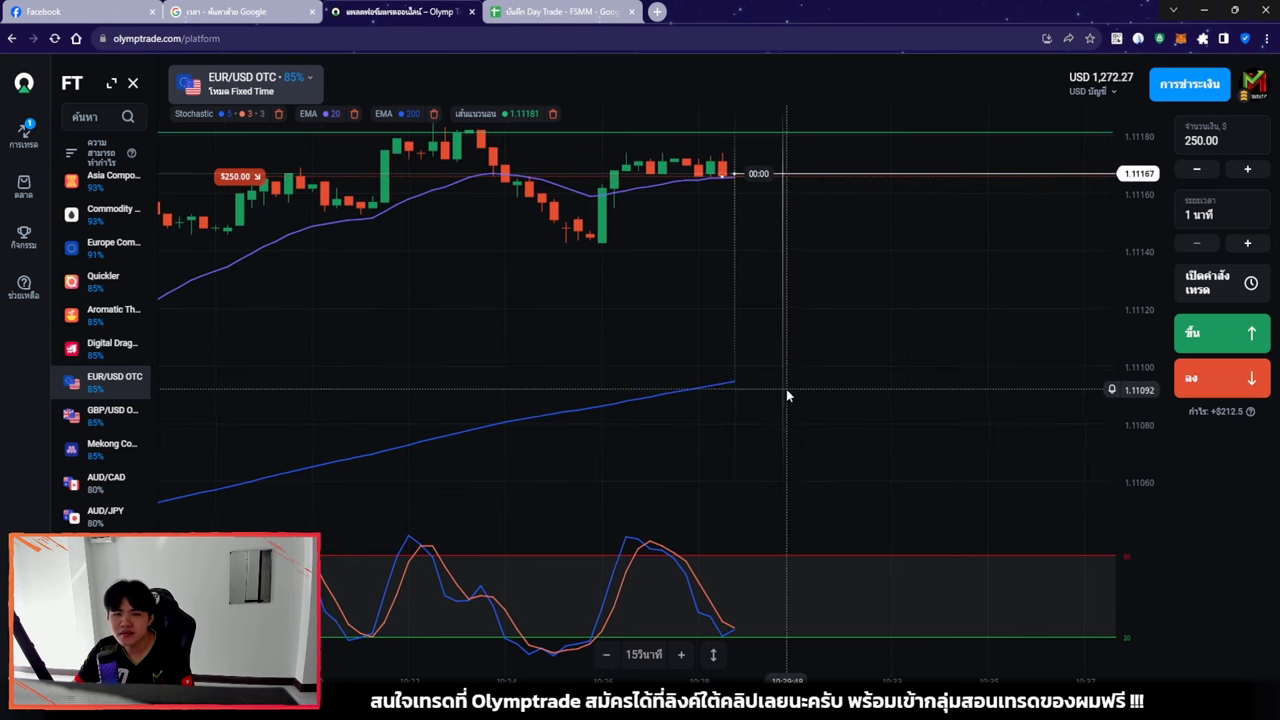
Examine the EUR/USD OTC price against the $250 trade's entry level and the EMA lines at several ranges, glancing at the trade log
scroll(834, 352, "up", 3)
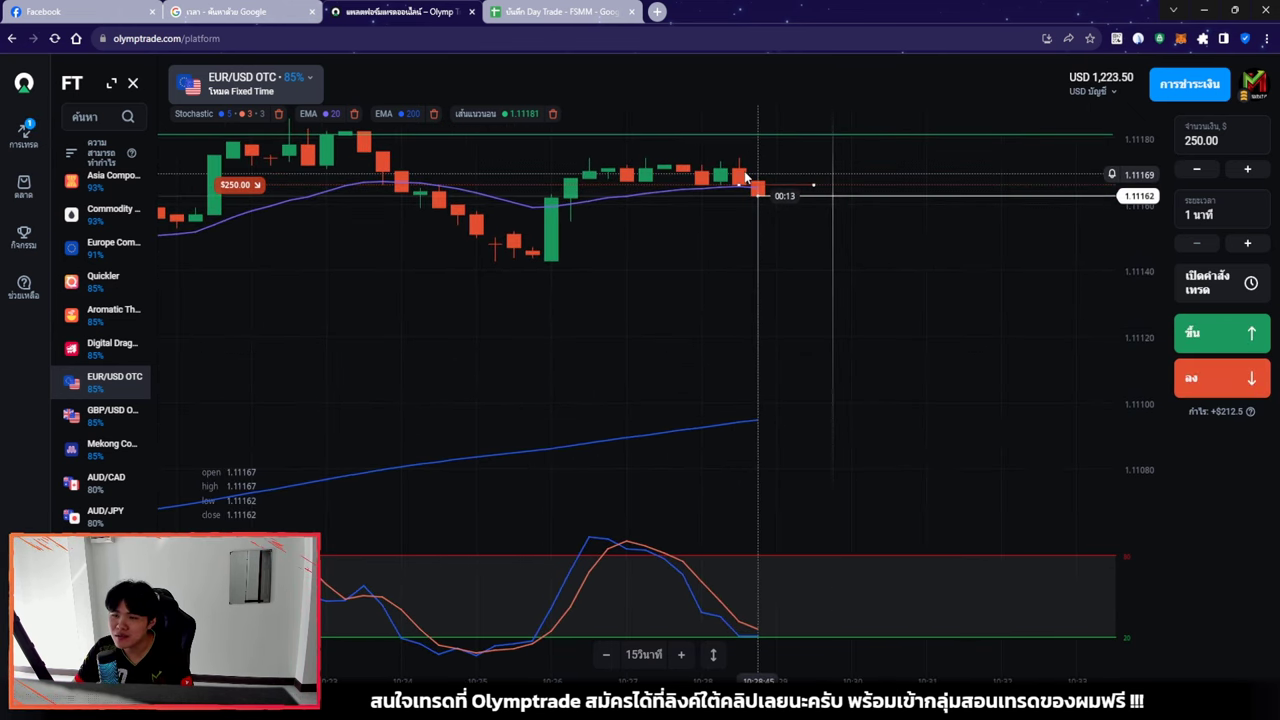
scroll(956, 430, "down", 3)
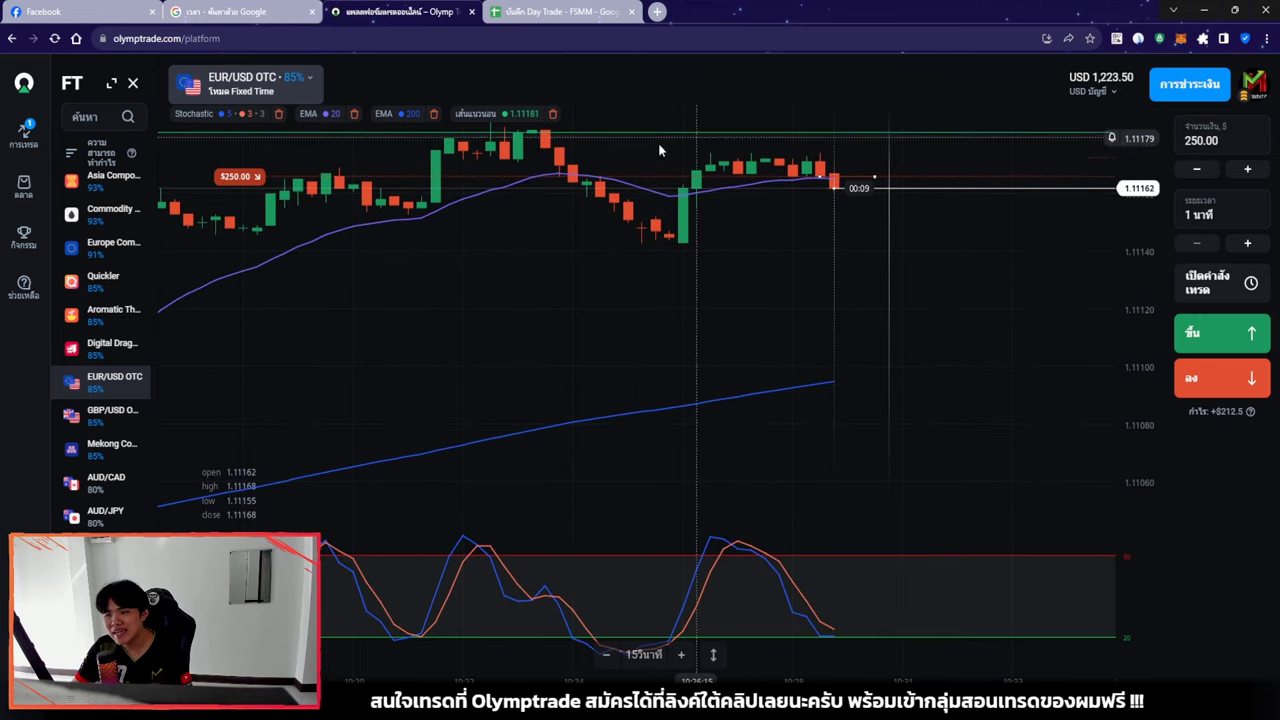
left_click(535, 11)
left_click(397, 8)
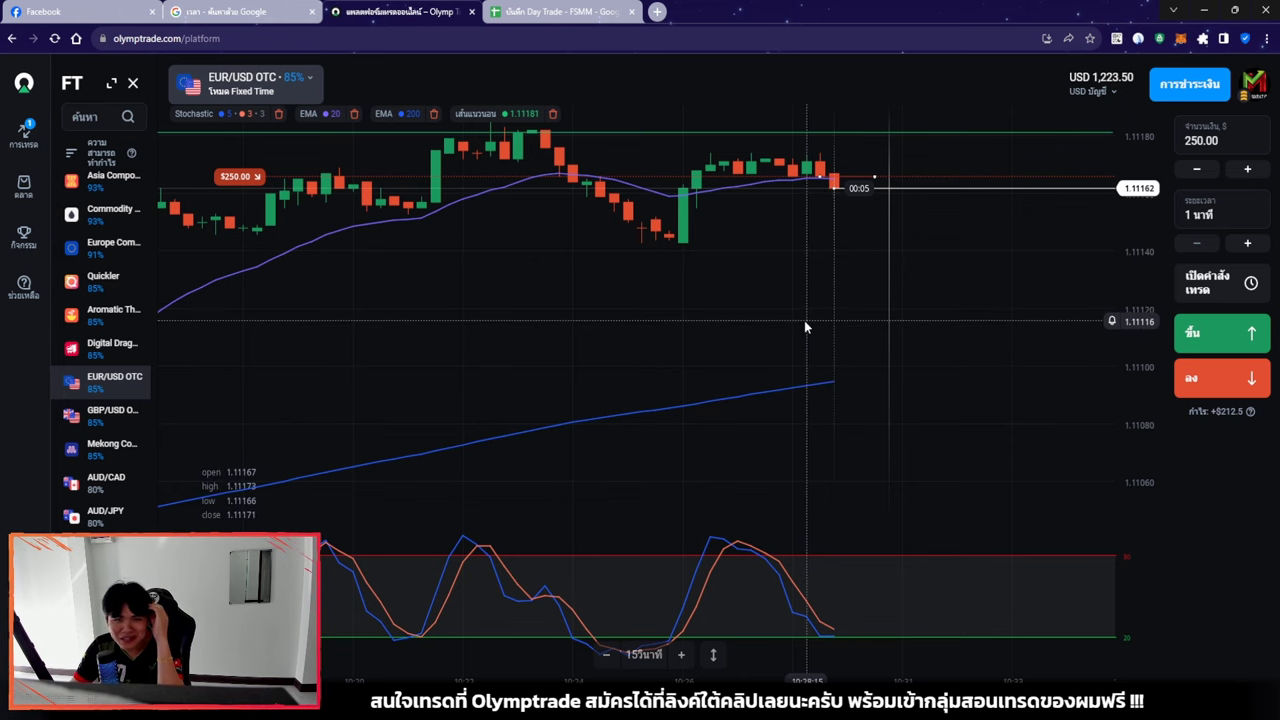
scroll(921, 294, "down", 2)
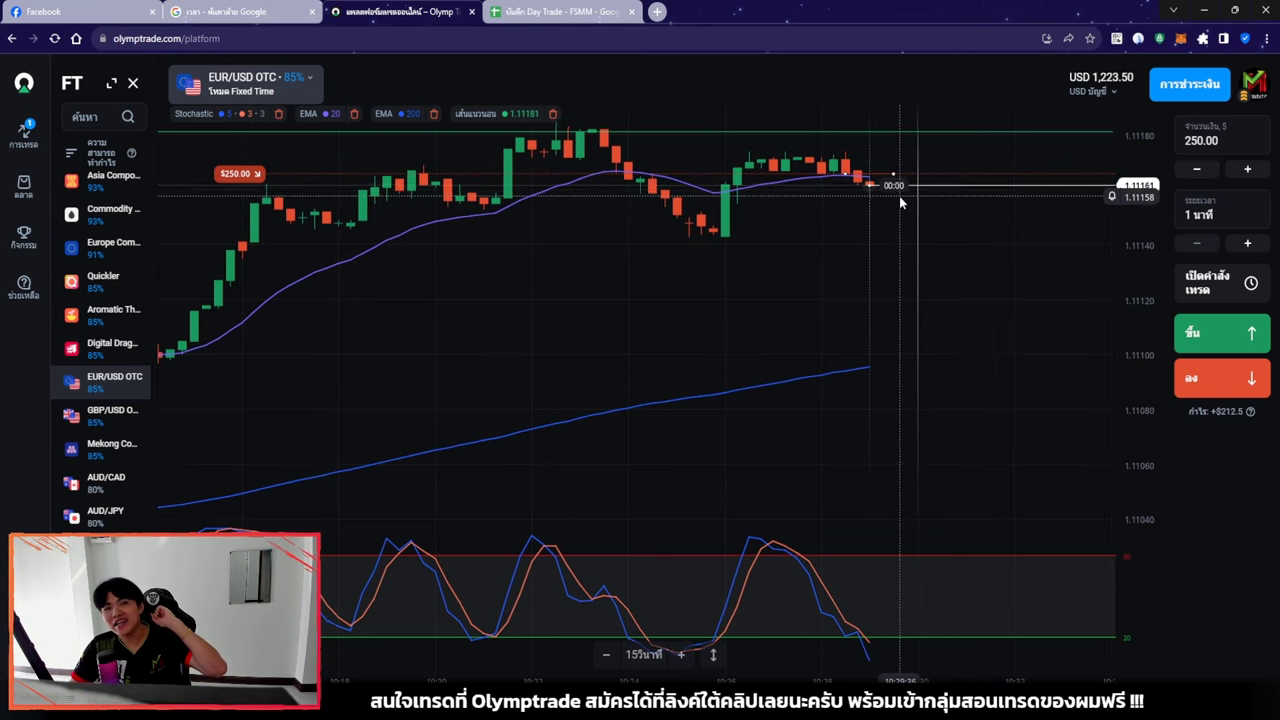
scroll(895, 185, "down", 5)
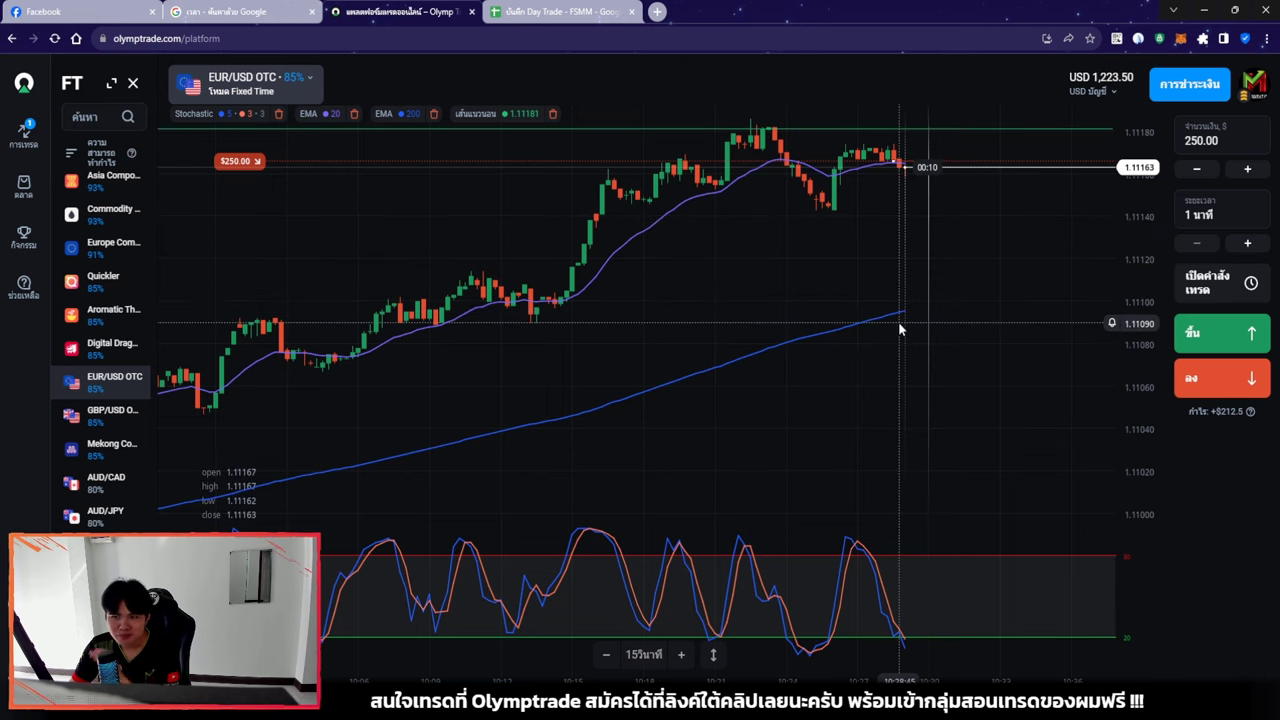
Follow the EUR/USD OTC price against the open $250 down trade's entry level and the 20-period EMA until the trade expires
left_click_drag(899, 330, 851, 325)
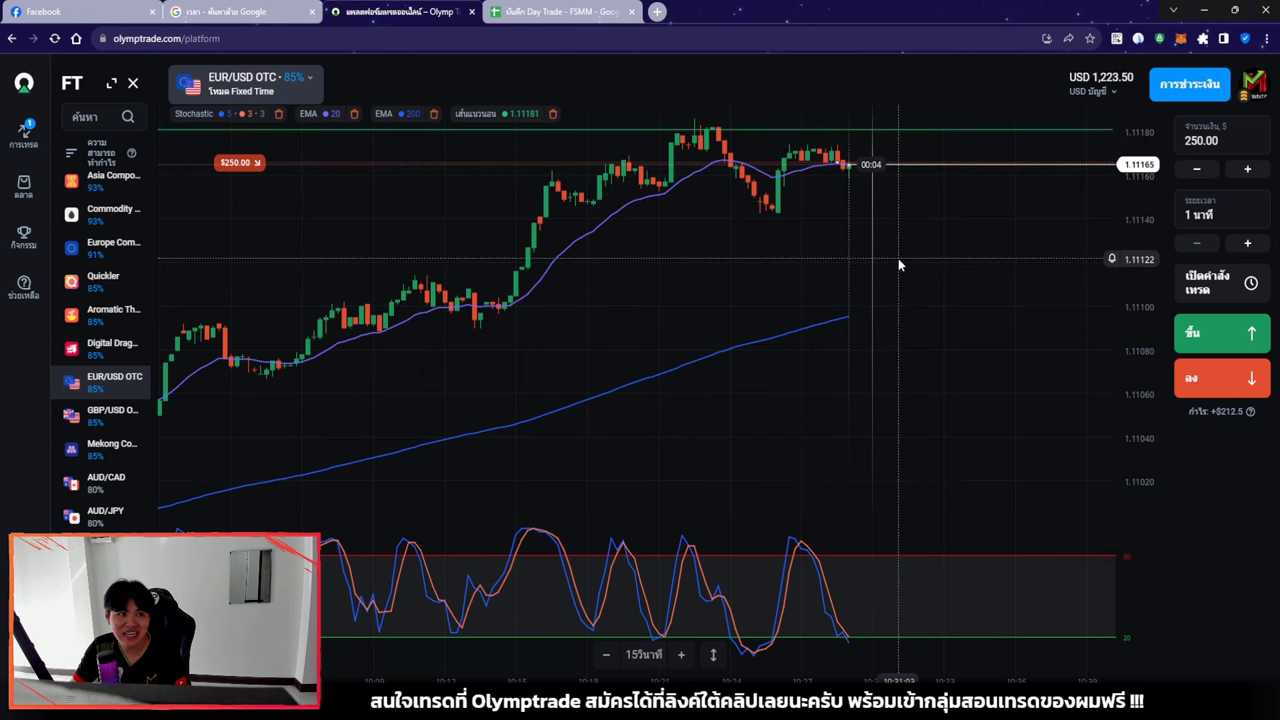
scroll(936, 254, "up", 2)
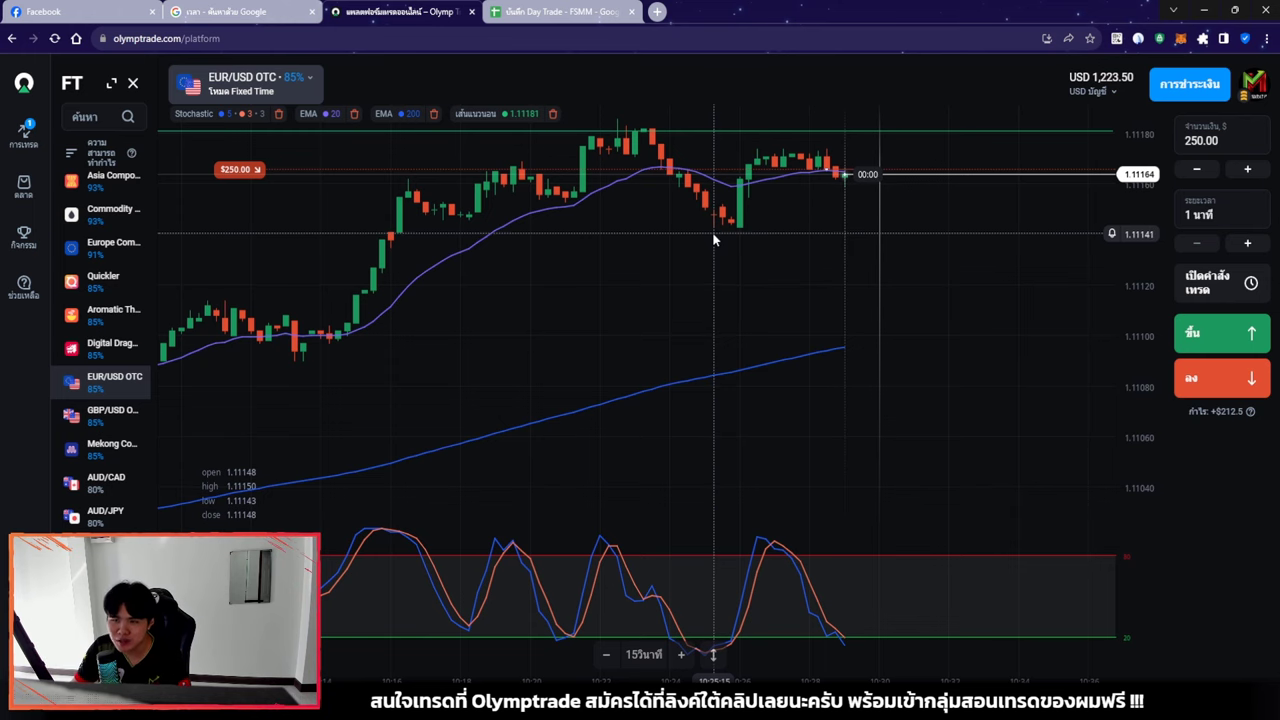
scroll(712, 231, "down", 1)
scroll(845, 370, "down", 2)
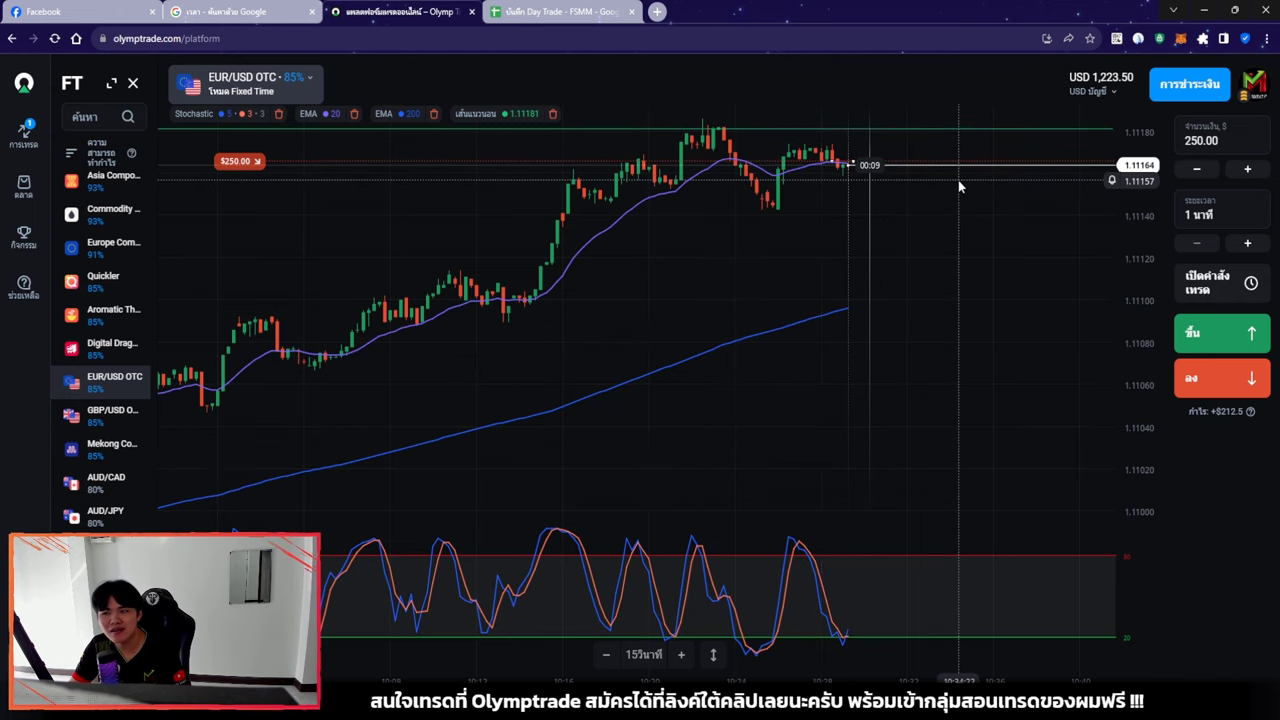
scroll(950, 250, "up", 2)
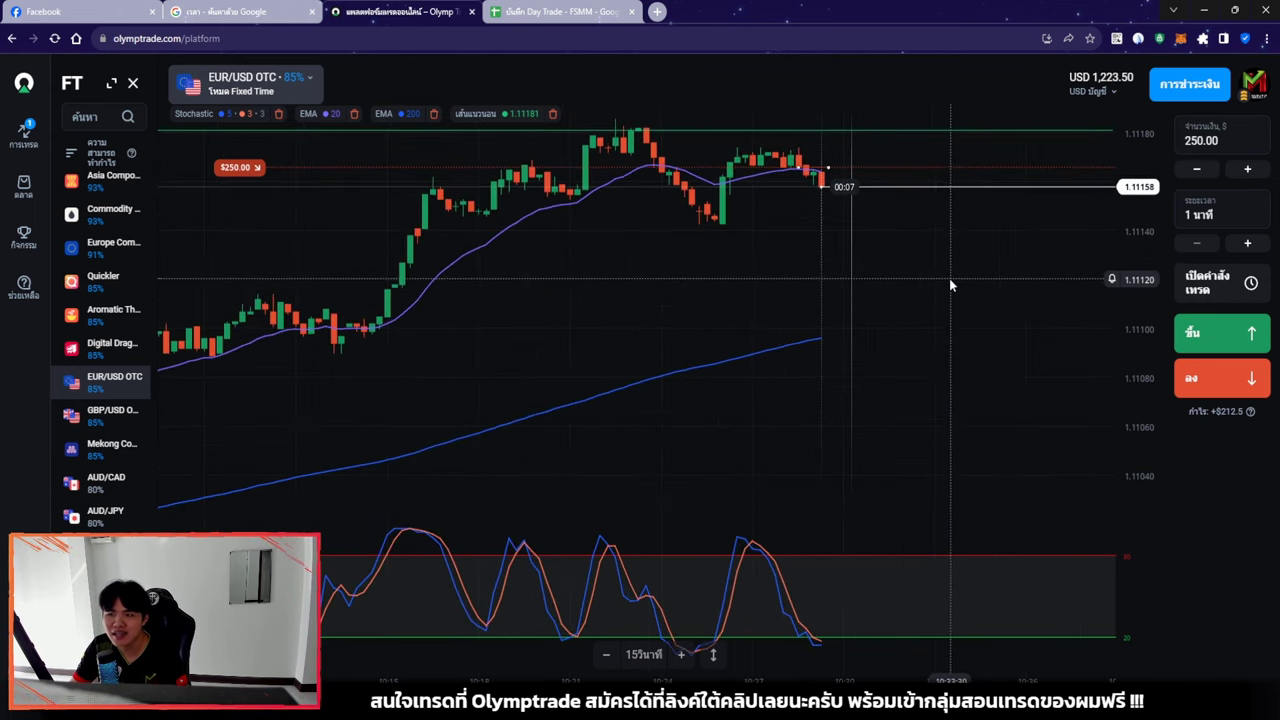
scroll(948, 285, "up", 1)
scroll(985, 292, "up", 1)
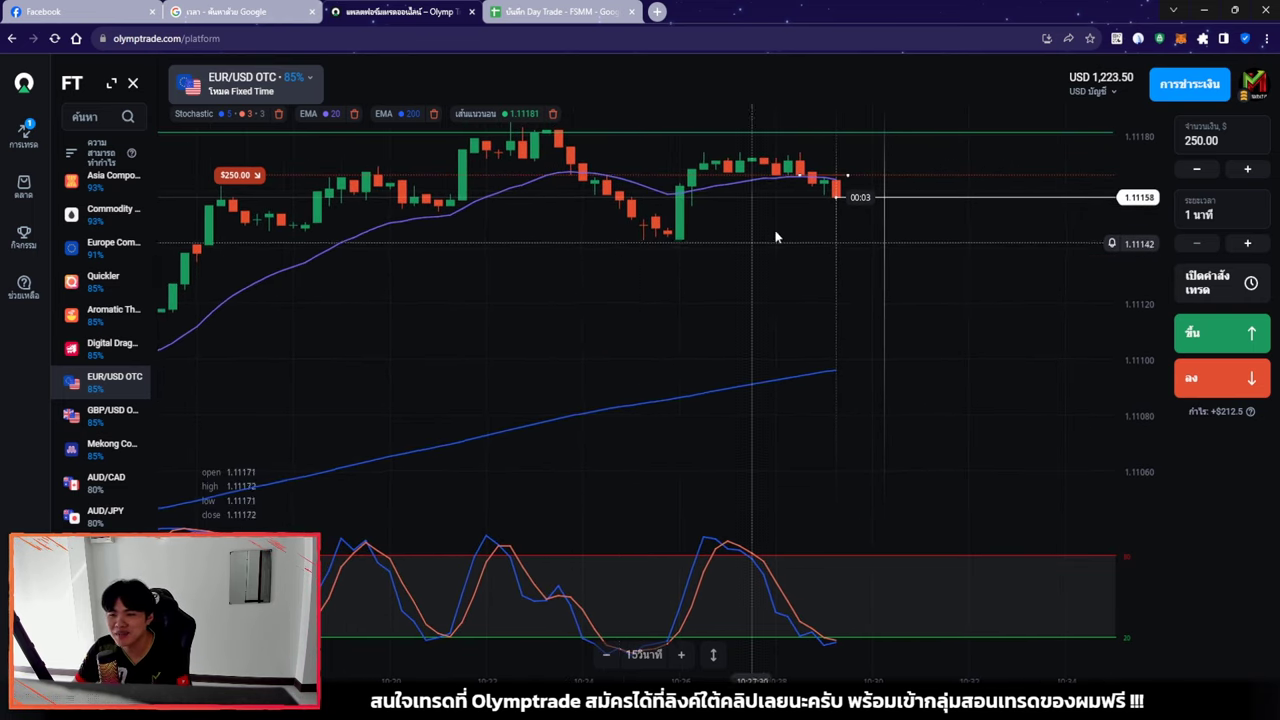
scroll(834, 295, "down", 2)
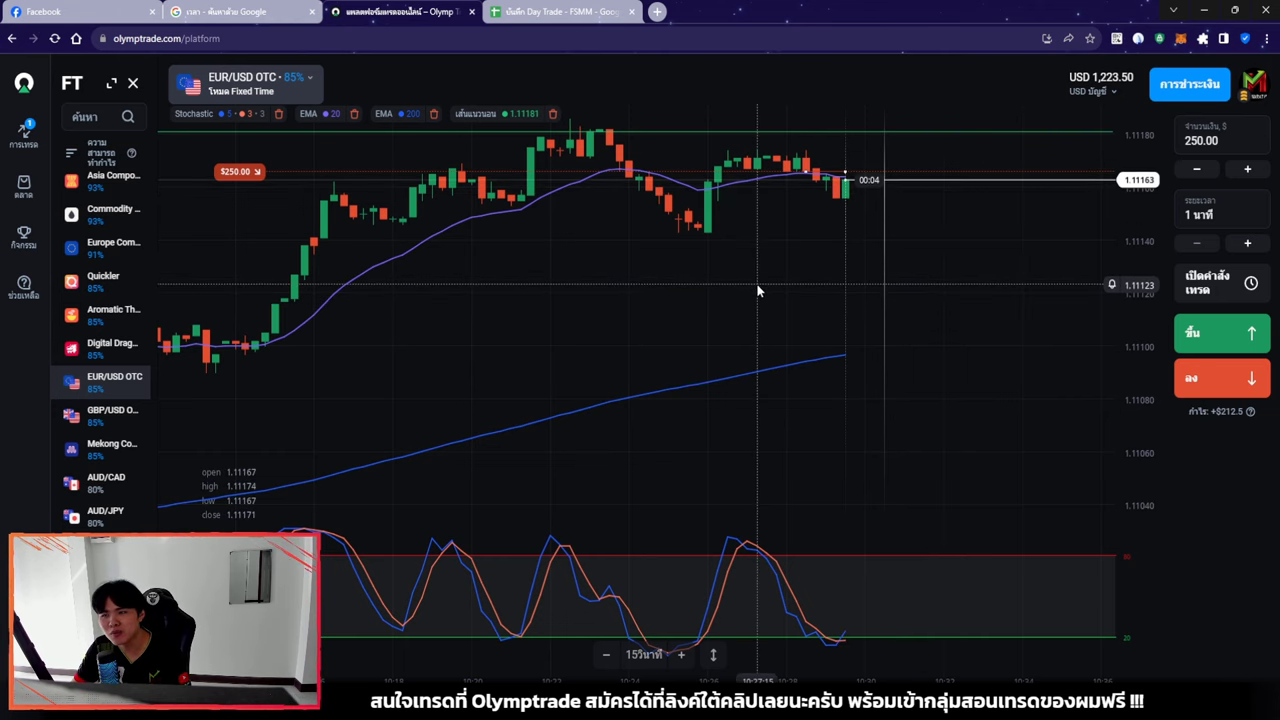
scroll(1014, 300, "up", 2)
scroll(1014, 298, "up", 1)
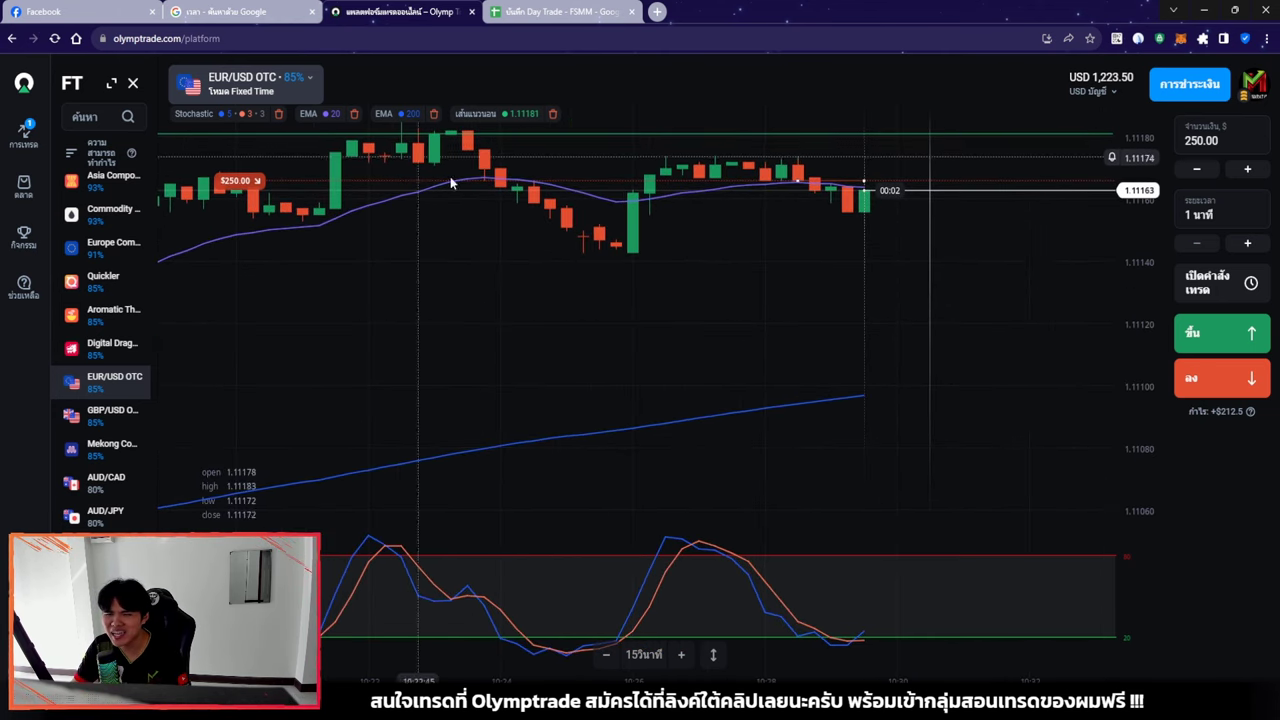
scroll(856, 348, "down", 3)
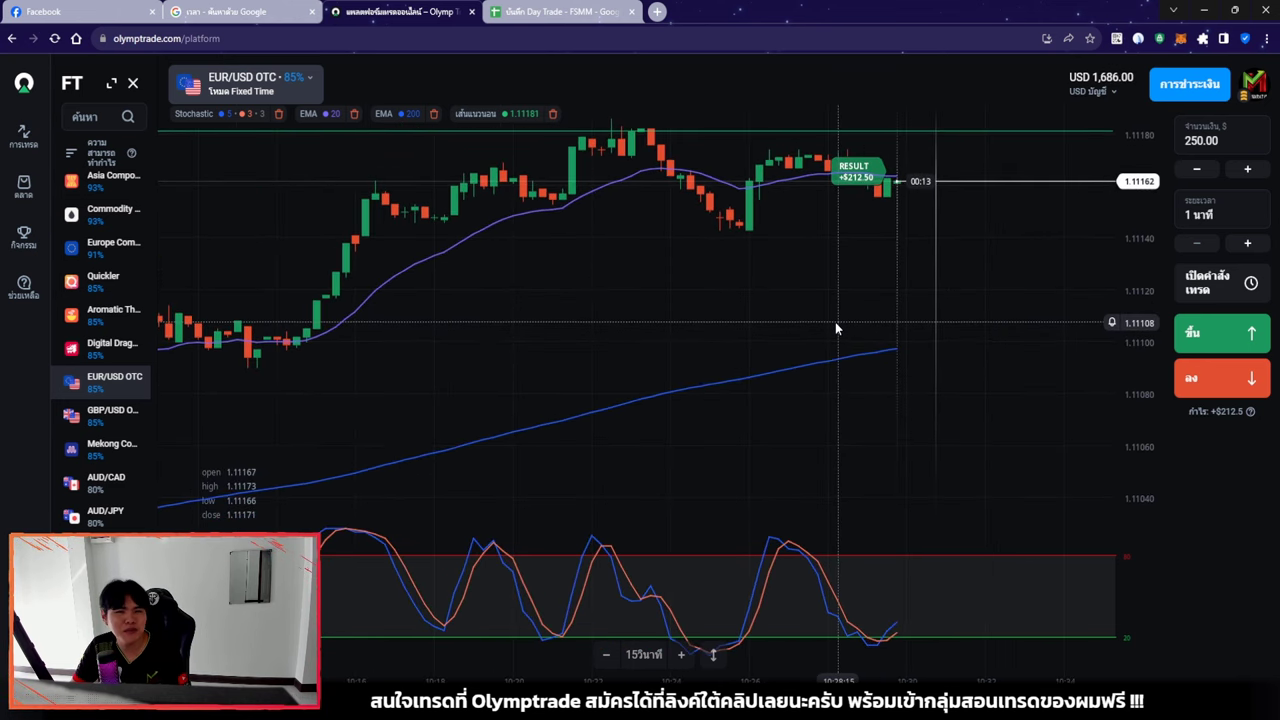
Sketch a temporary white curve along the rising 200-period EMA over a longer EUR/USD OTC range, and close the annotation overlay
scroll(836, 327, "down", 10)
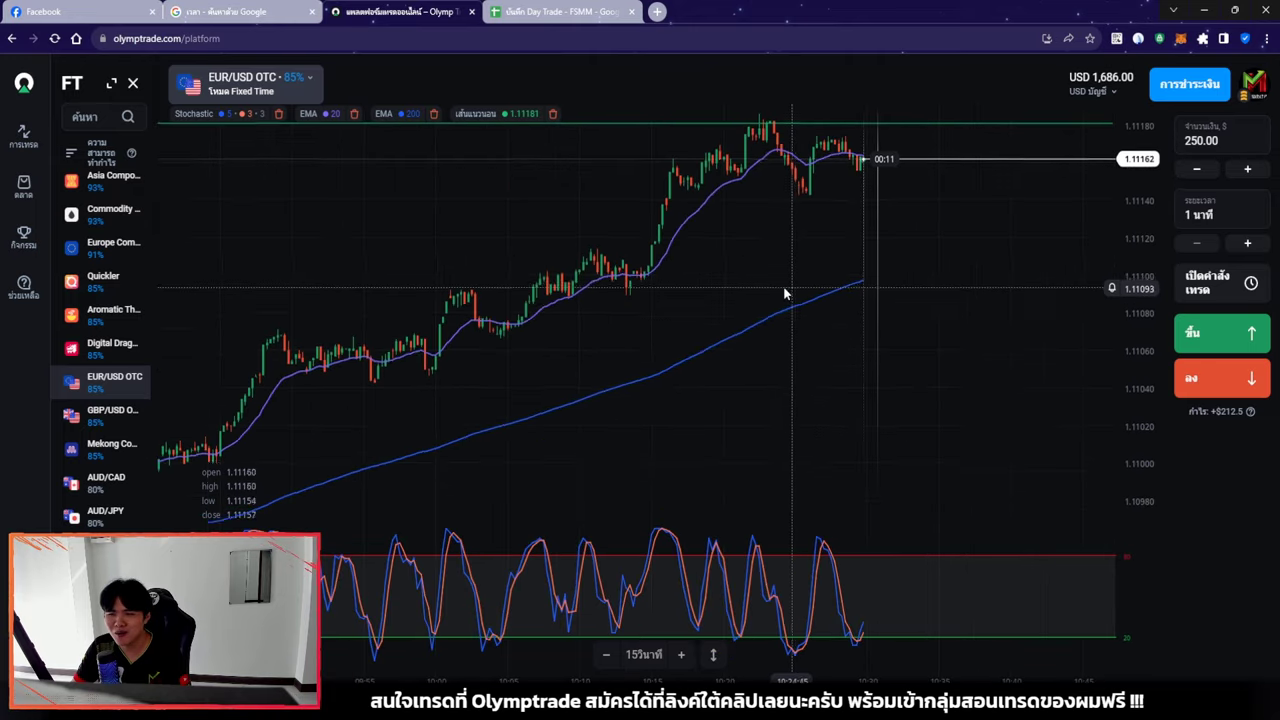
scroll(871, 303, "up", 5)
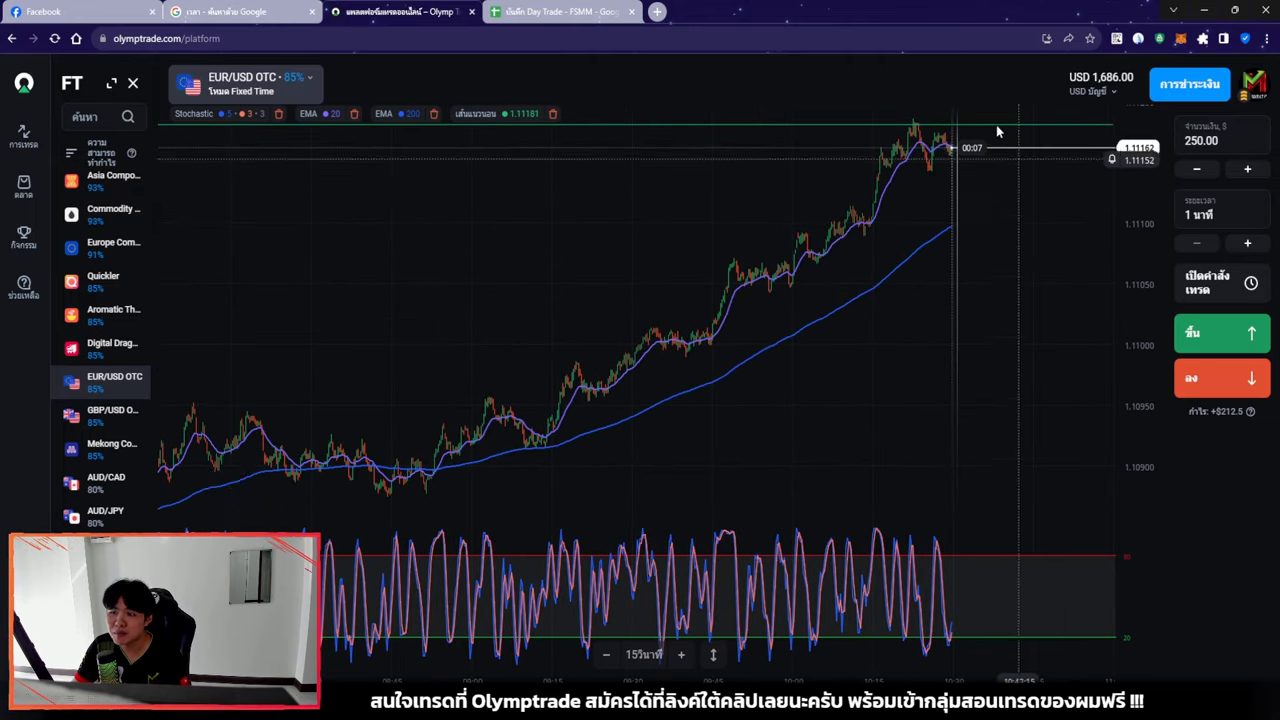
left_click_drag(1025, 238, 988, 234)
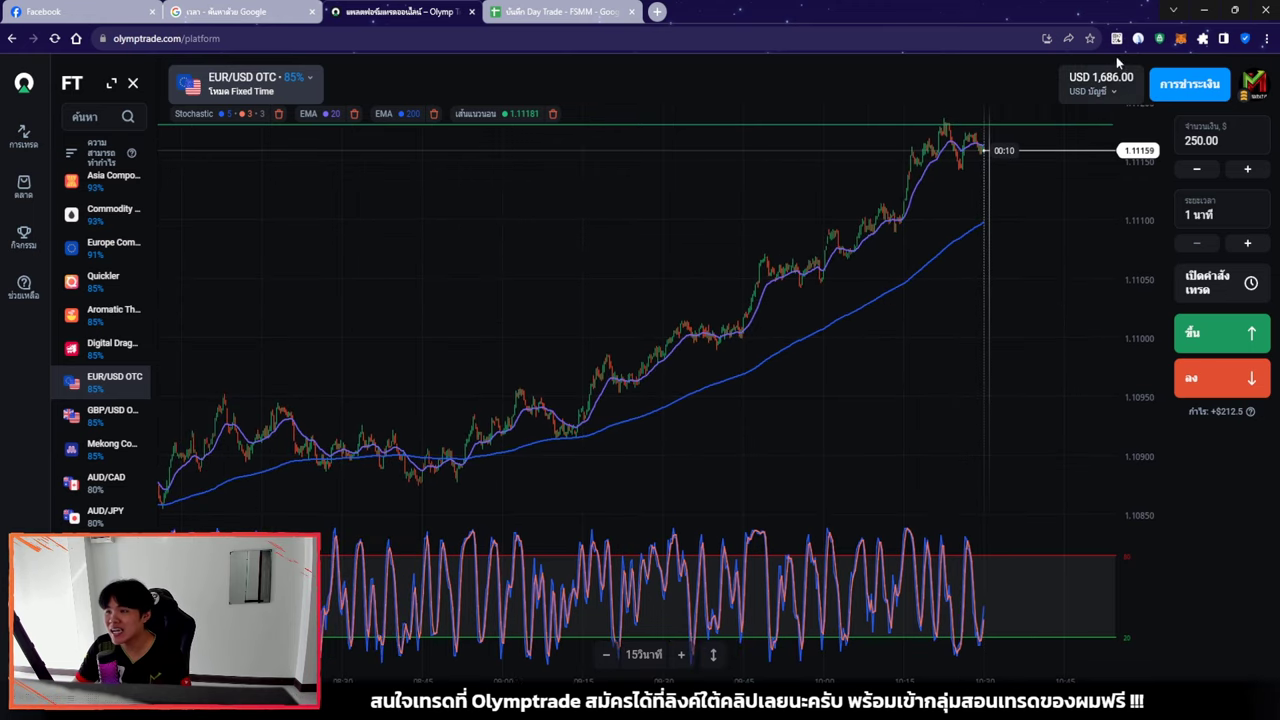
left_click(1137, 39)
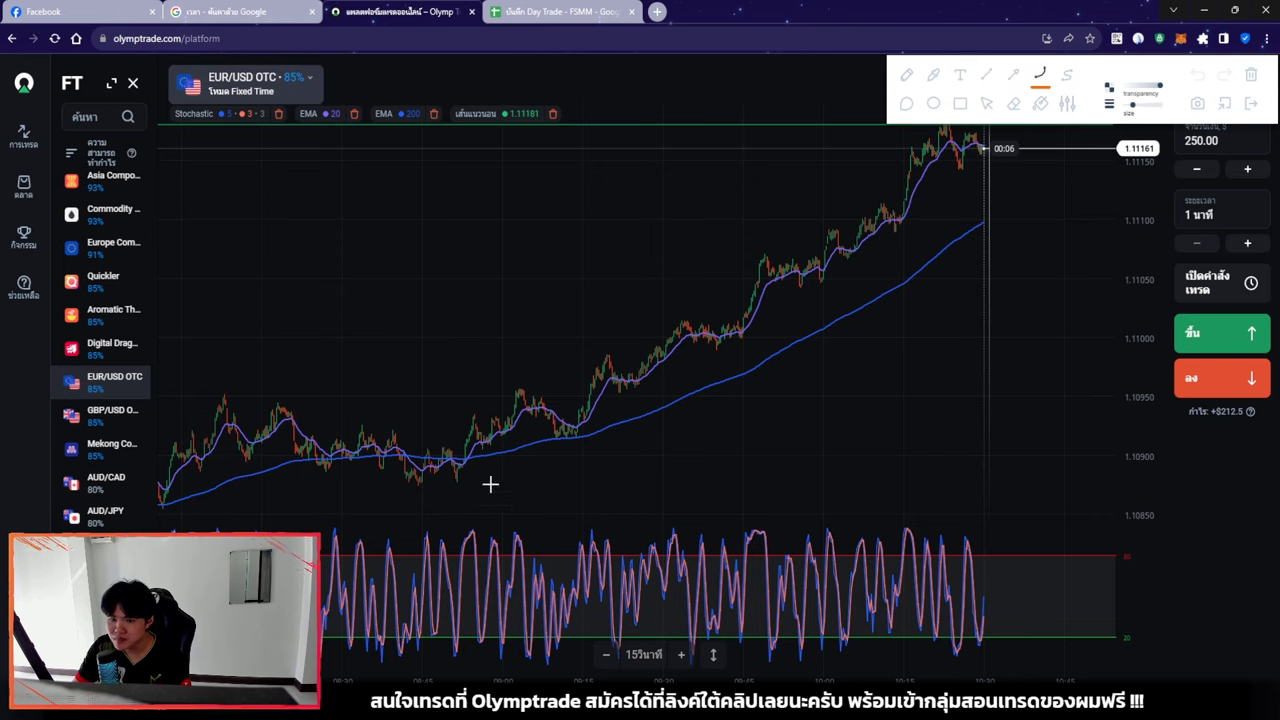
left_click_drag(491, 457, 982, 217)
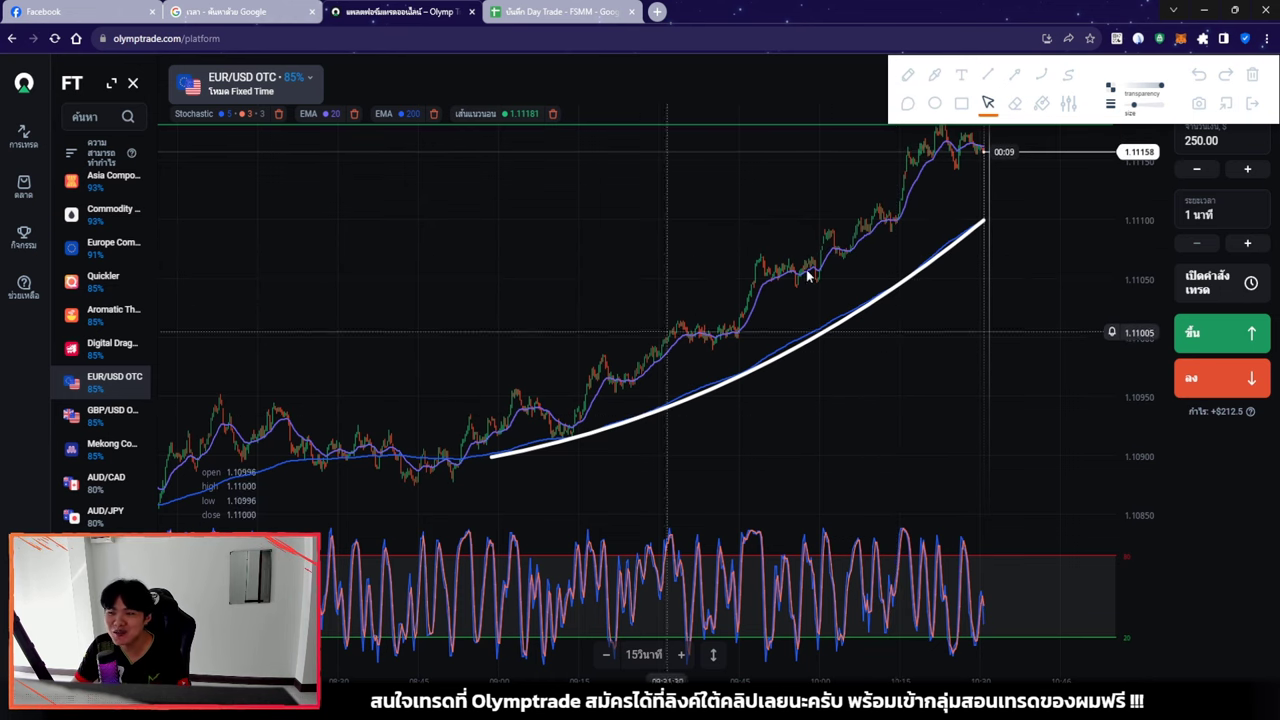
left_click(1255, 104)
Examine the recent EUR/USD OTC candles against the green horizontal line, both EMAs and the Stochastic at several ranges
scroll(880, 318, "up", 5)
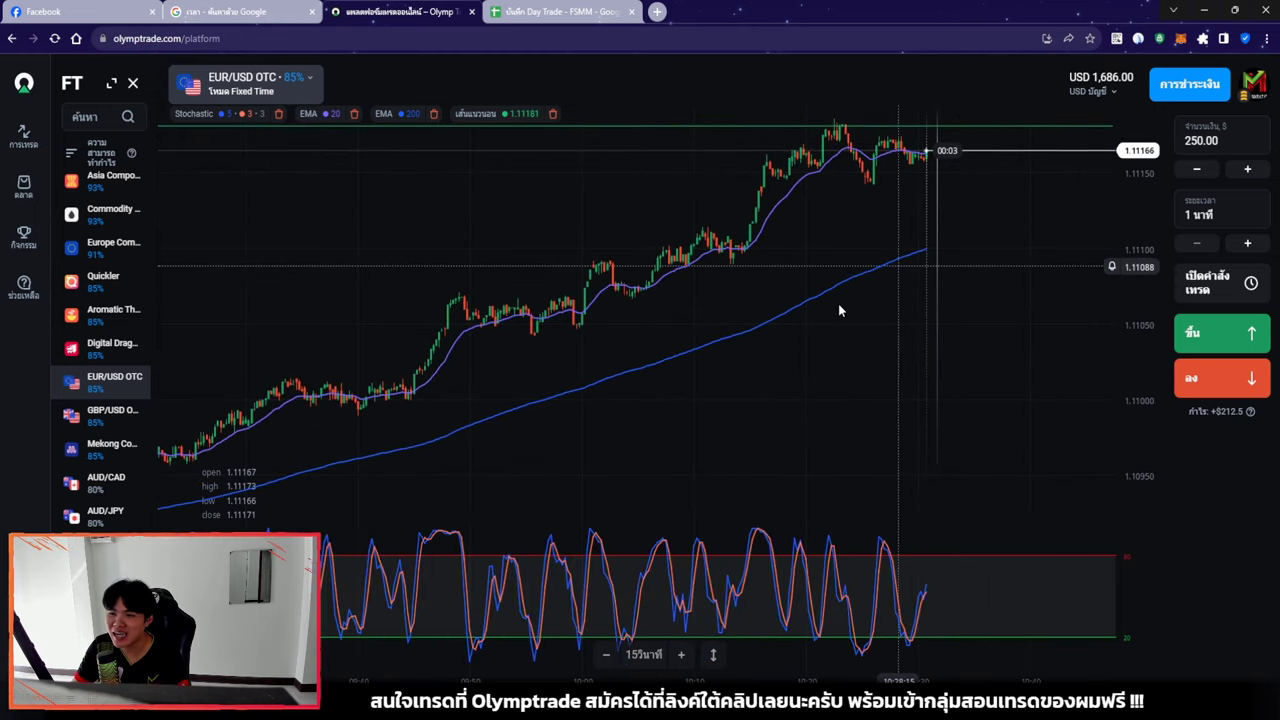
scroll(838, 303, "down", 3)
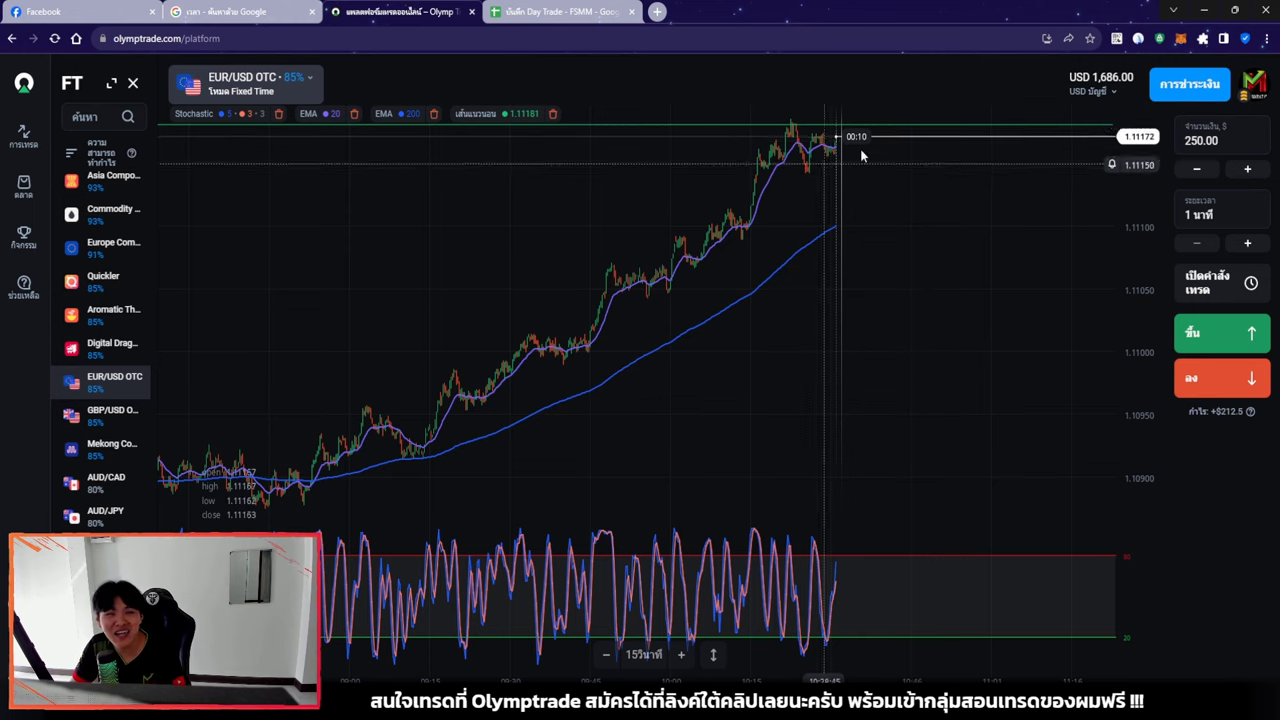
scroll(853, 211, "up", 3)
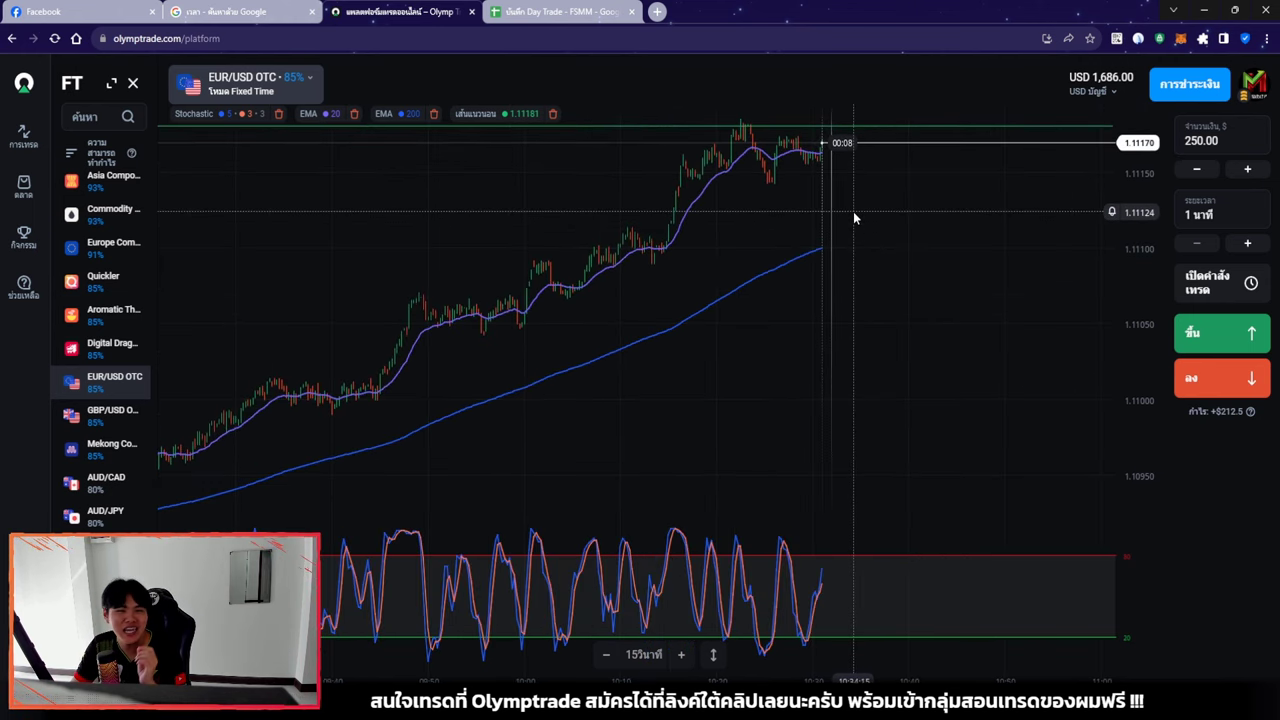
scroll(852, 211, "up", 2)
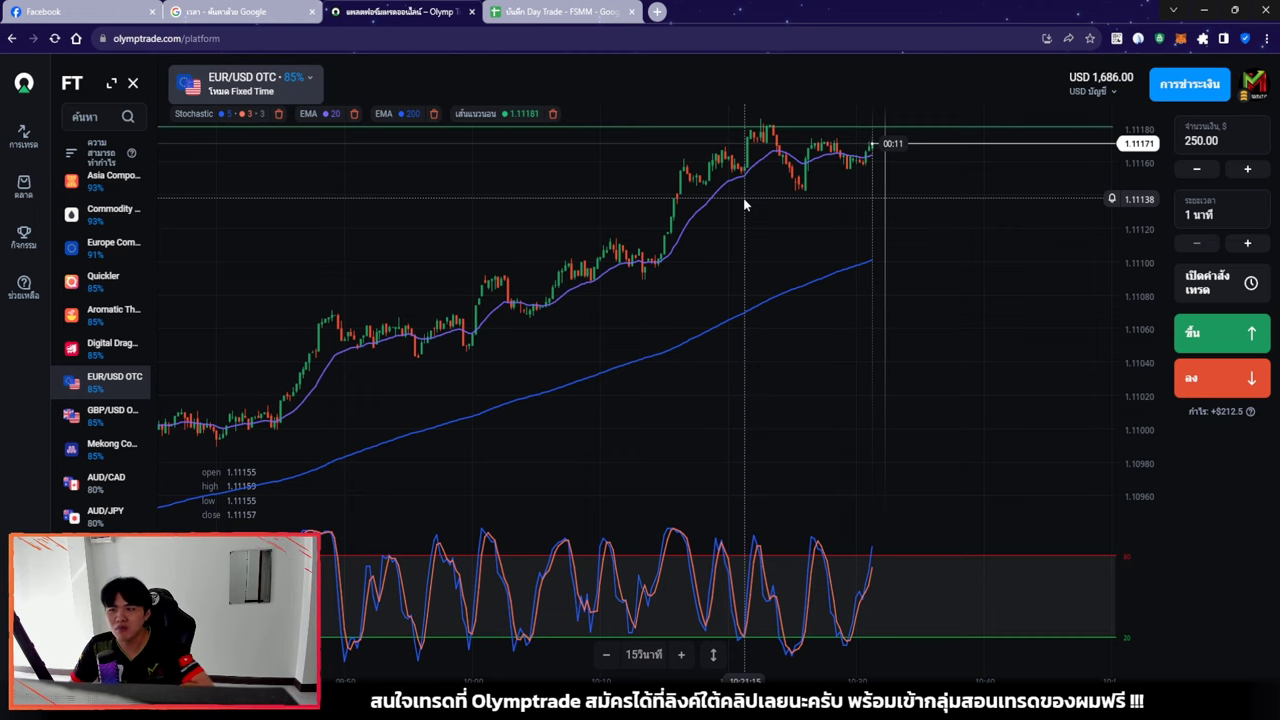
scroll(906, 234, "up", 3)
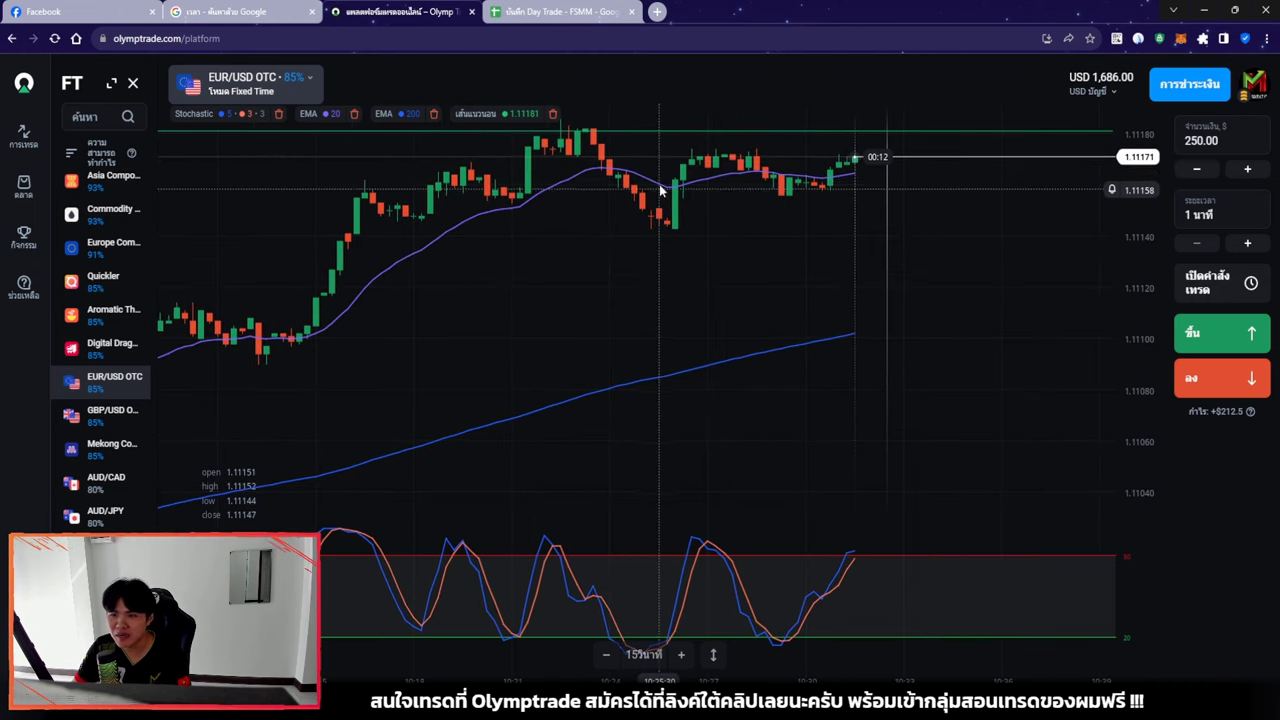
scroll(931, 295, "down", 2)
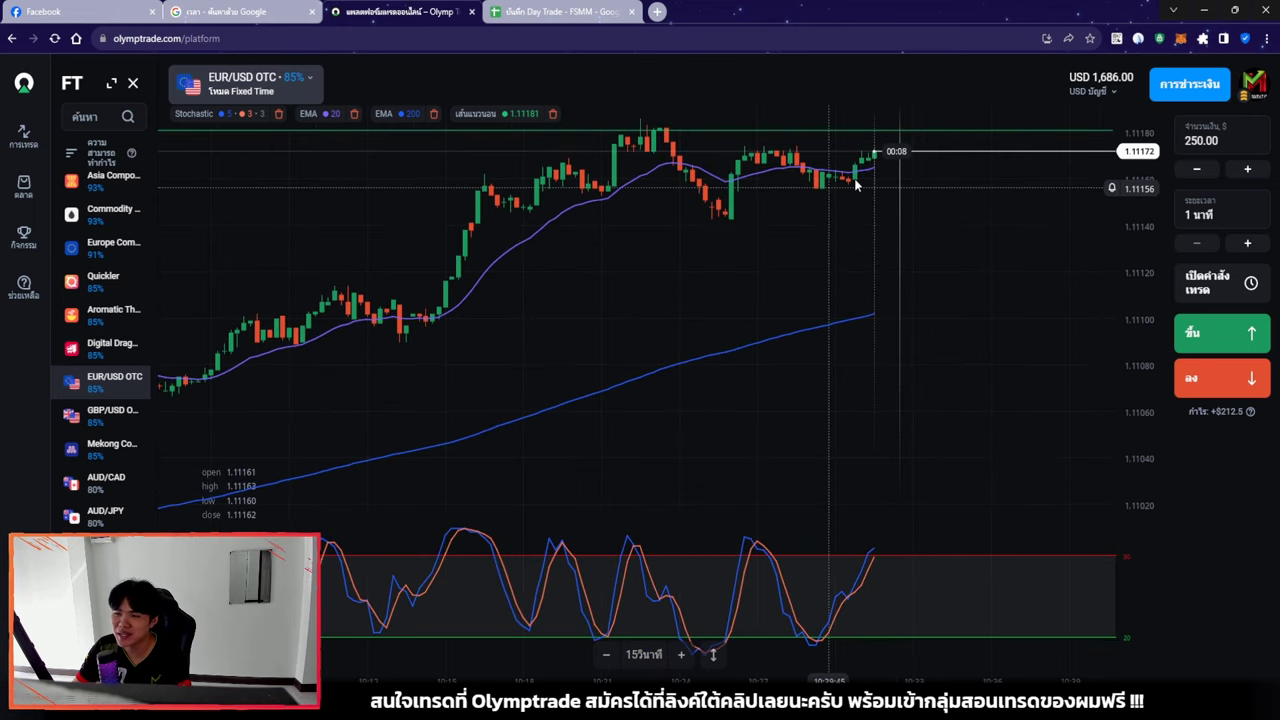
Log an 85% ROI for trade 7 and a $100 stake for trade 8 in the Day Trade spreadsheet
left_click(575, 13)
scroll(604, 292, "down", 2)
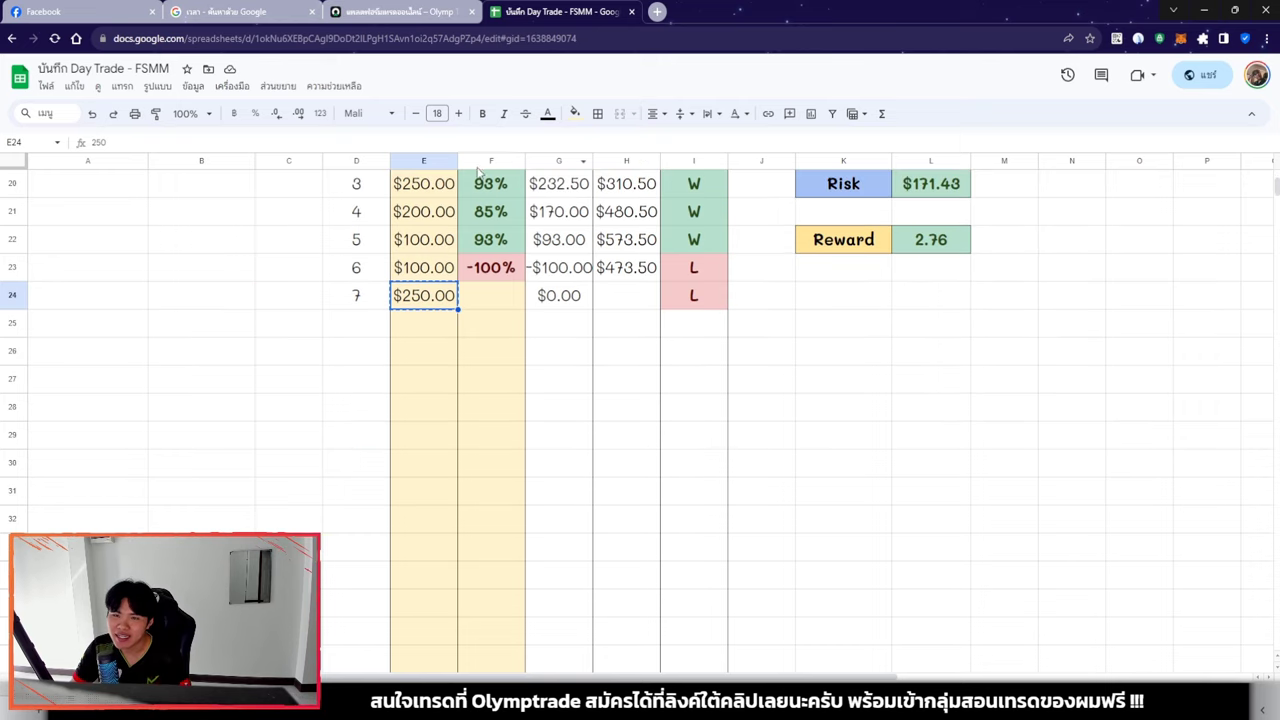
left_click(395, 11)
left_click(560, 11)
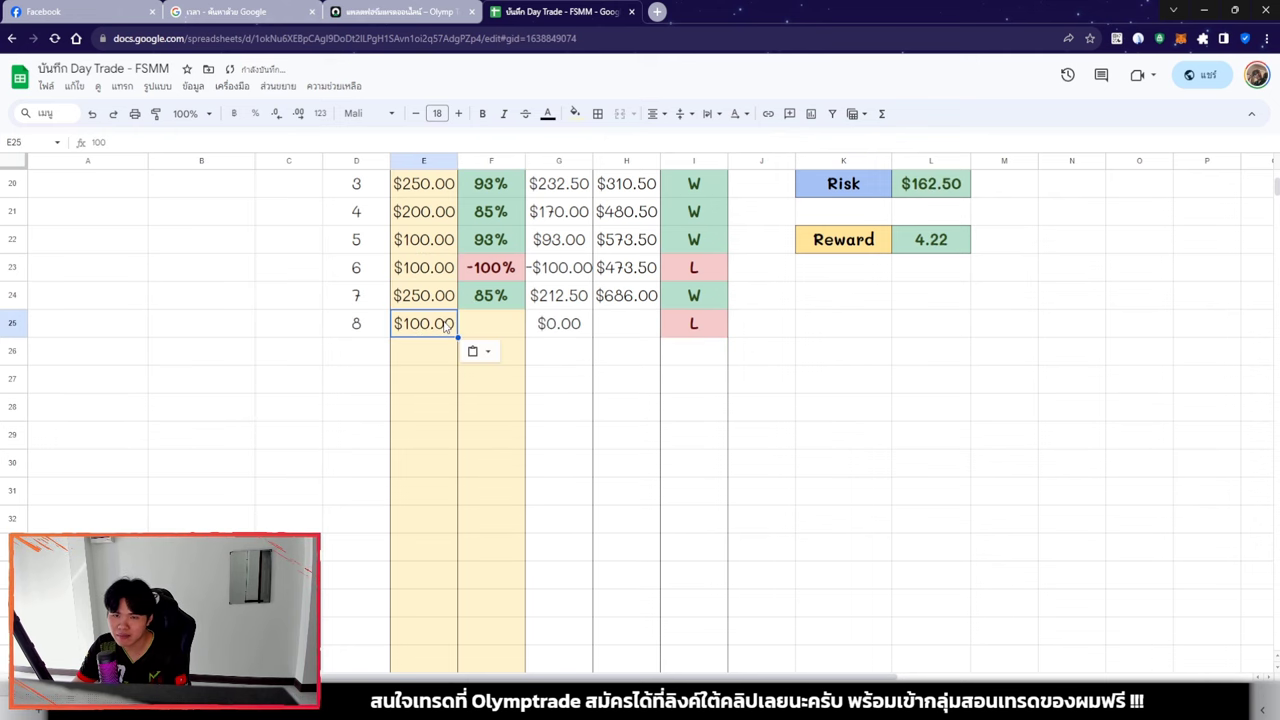
Switch back to Olymp Trade, review the EUR/USD OTC trend, set the trade amount to 100, and glance at the trade log
left_click(390, 11)
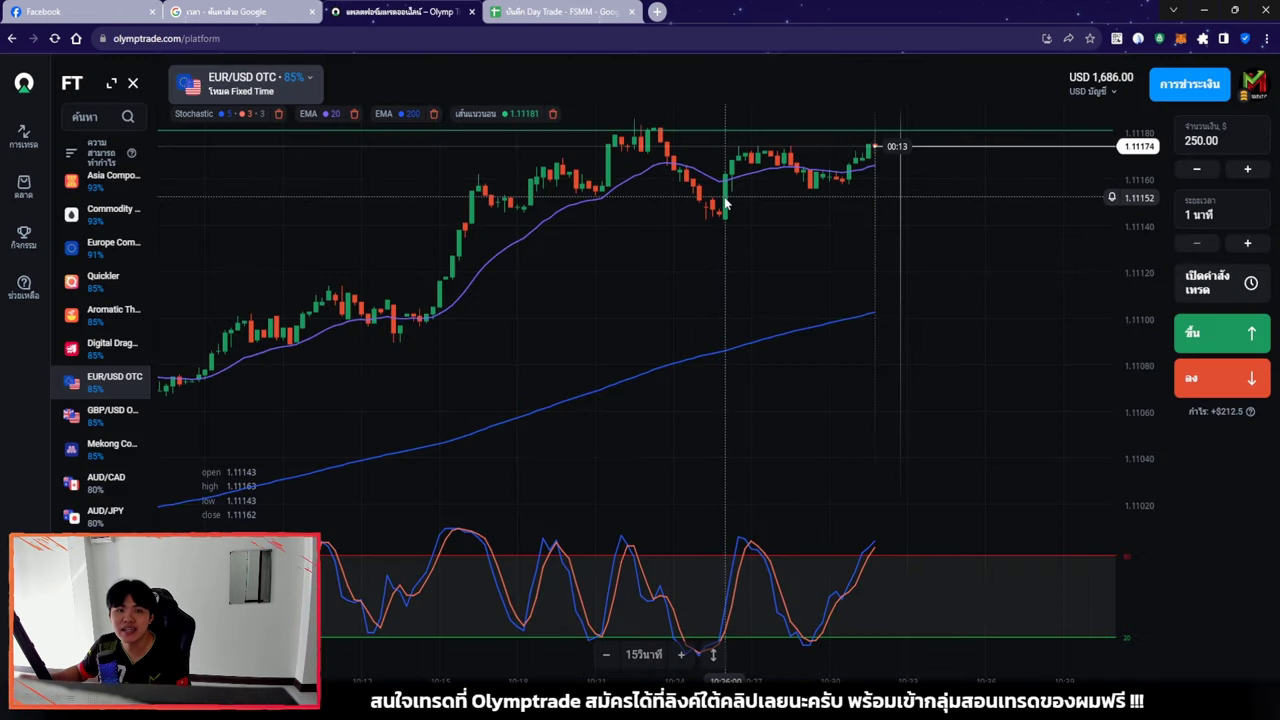
scroll(886, 266, "down", 2)
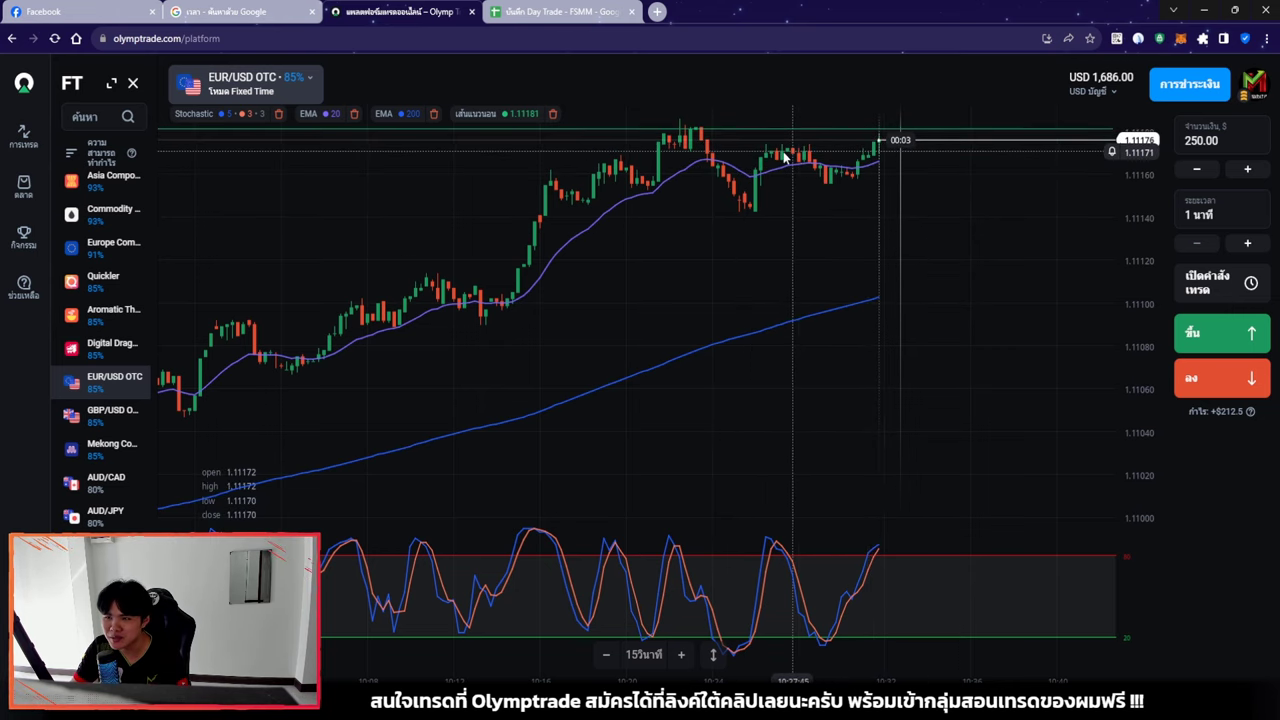
scroll(1060, 410, "down", 5)
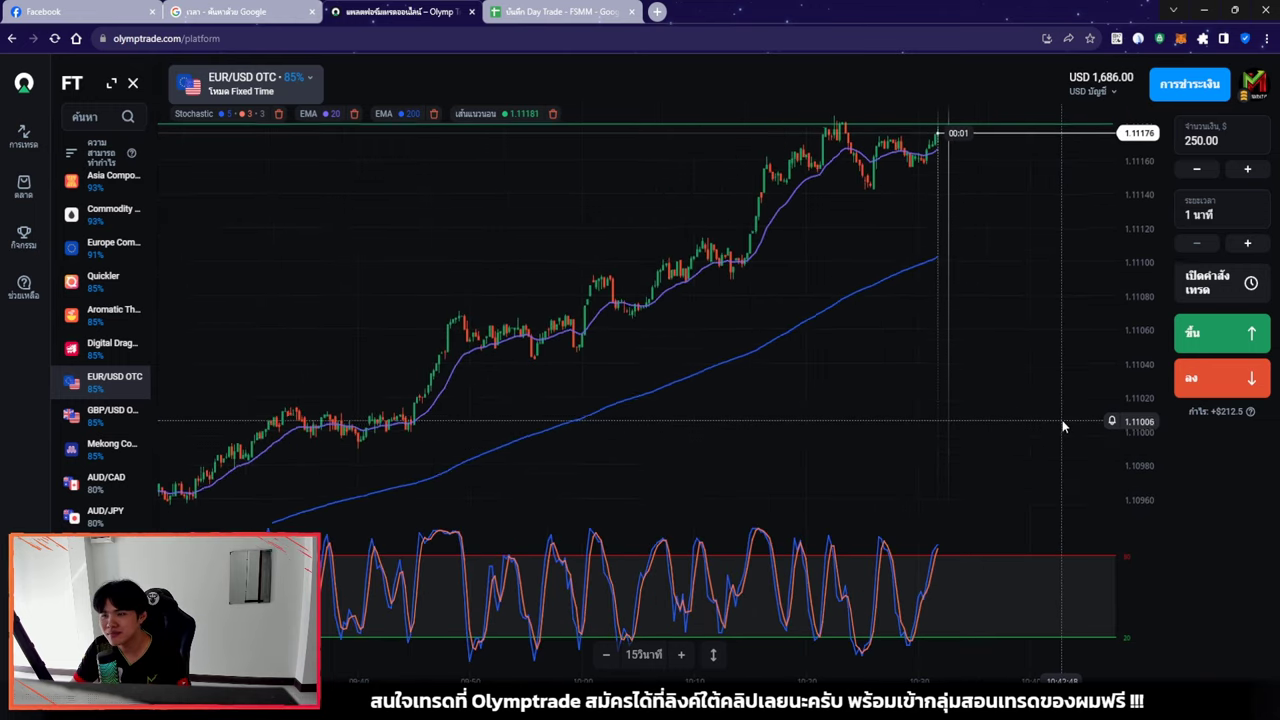
scroll(1062, 420, "down", 5)
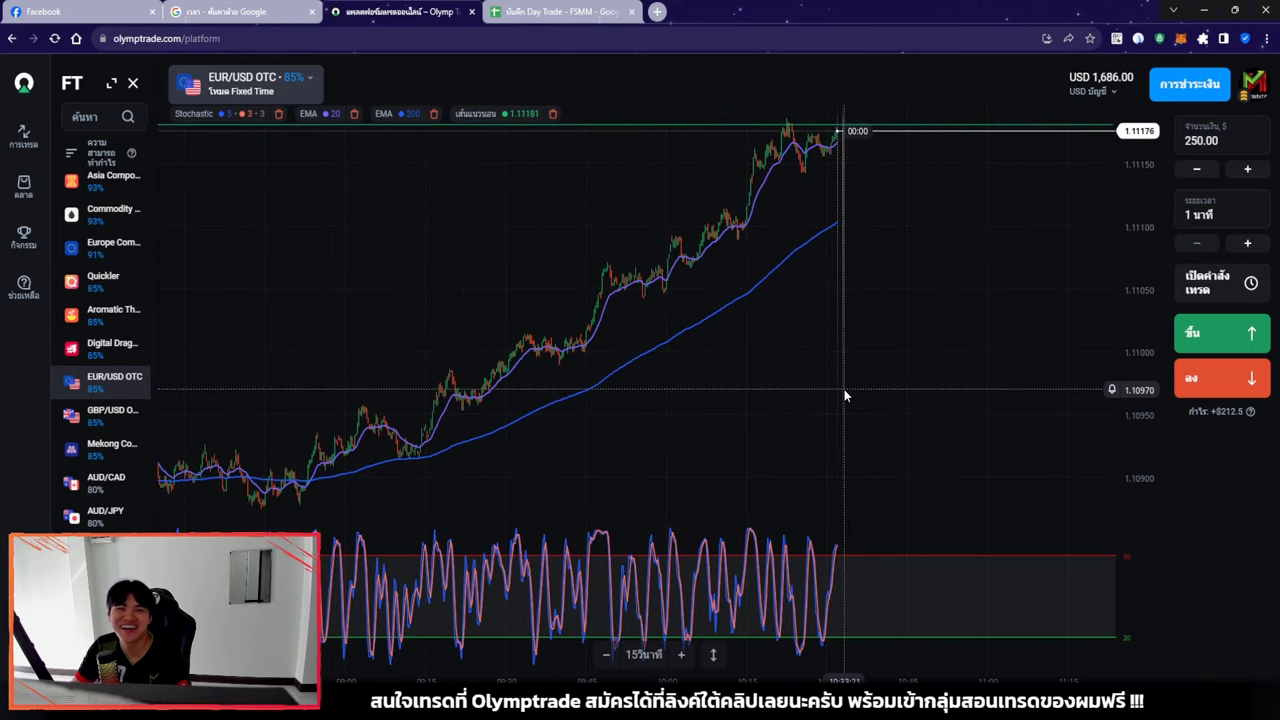
scroll(845, 390, "up", 5)
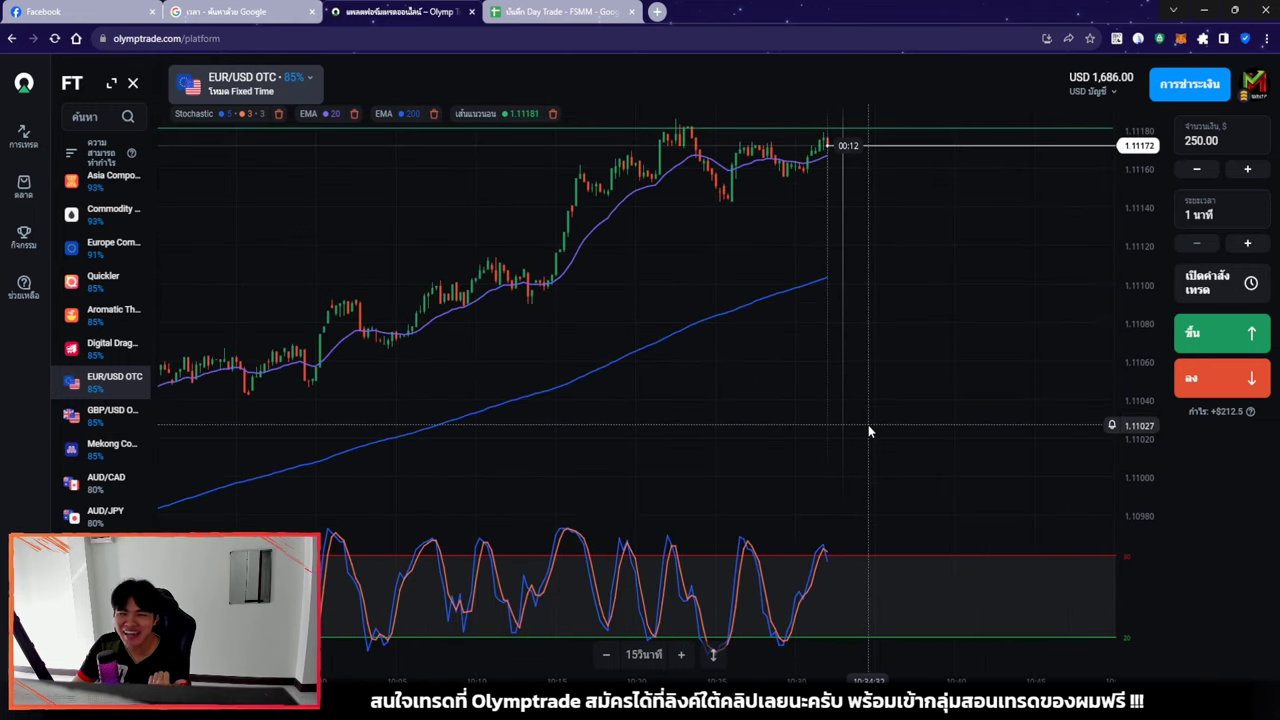
left_click(1228, 140)
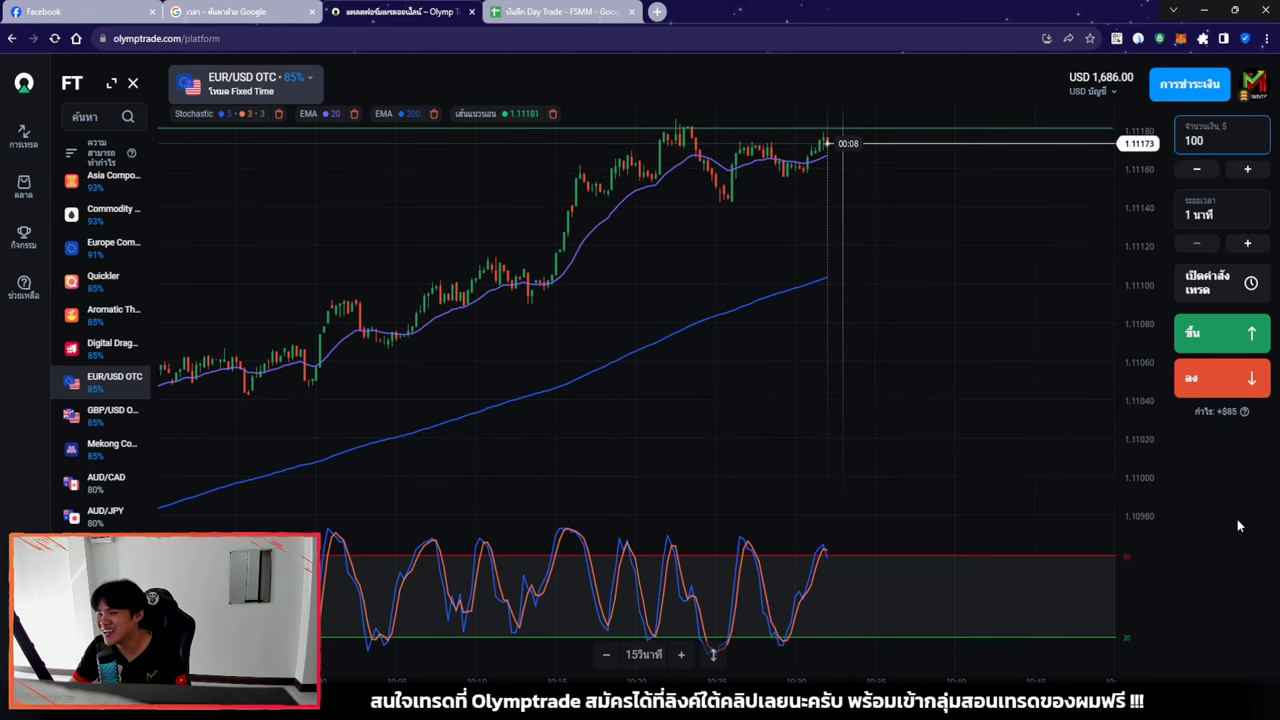
scroll(607, 315, "up", 2)
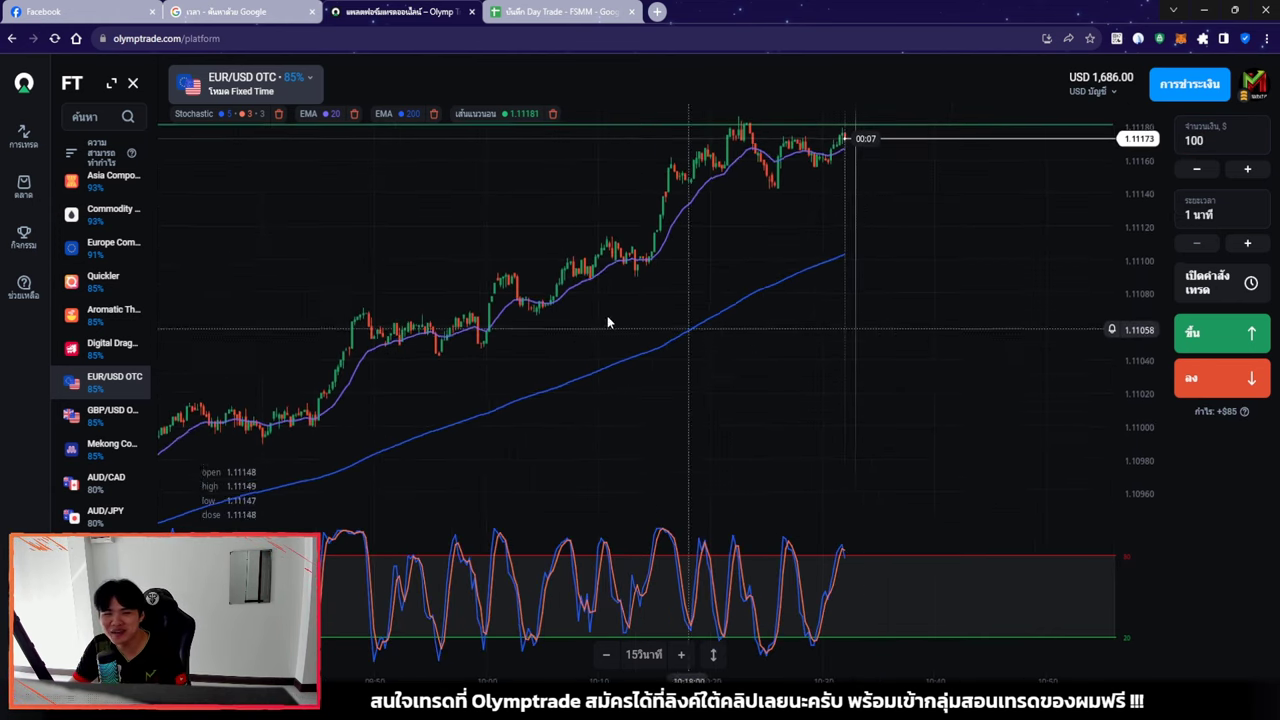
left_click(557, 11)
Return to Olymp Trade, select the Asia Composite Index, and open a 1-minute $100 down trade near the 20-period EMA
left_click(400, 11)
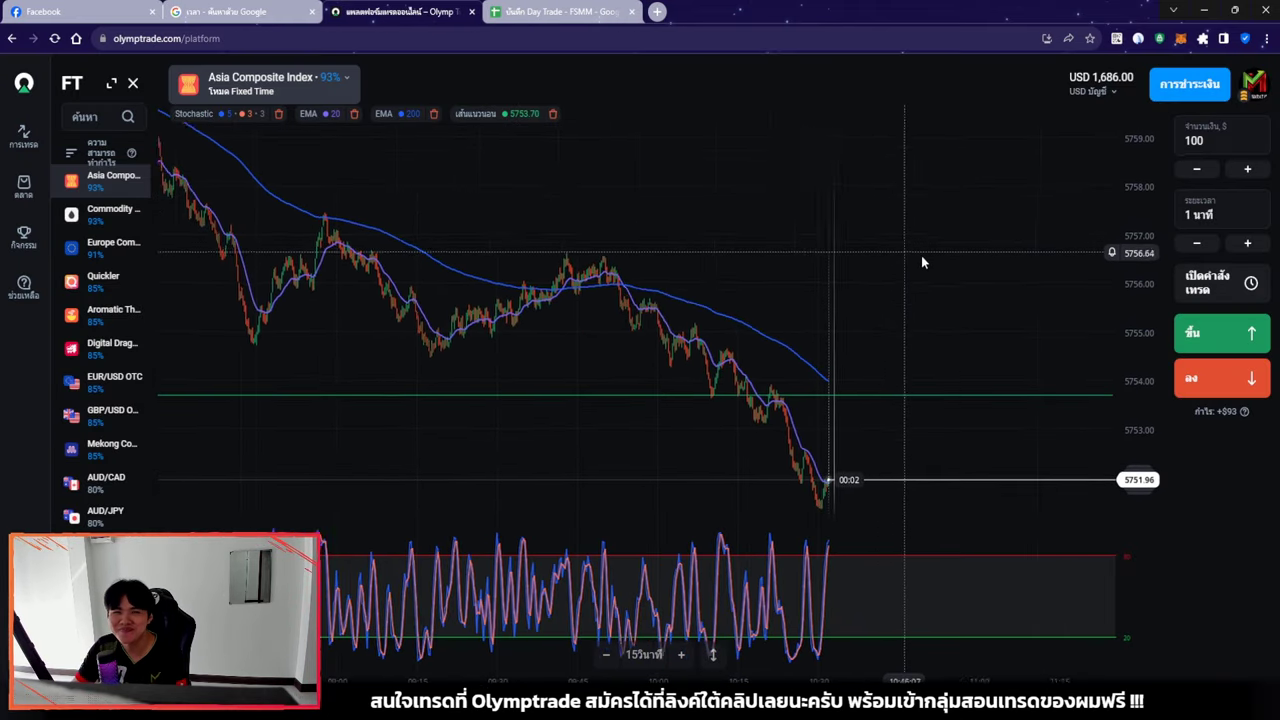
scroll(922, 262, "up", 6)
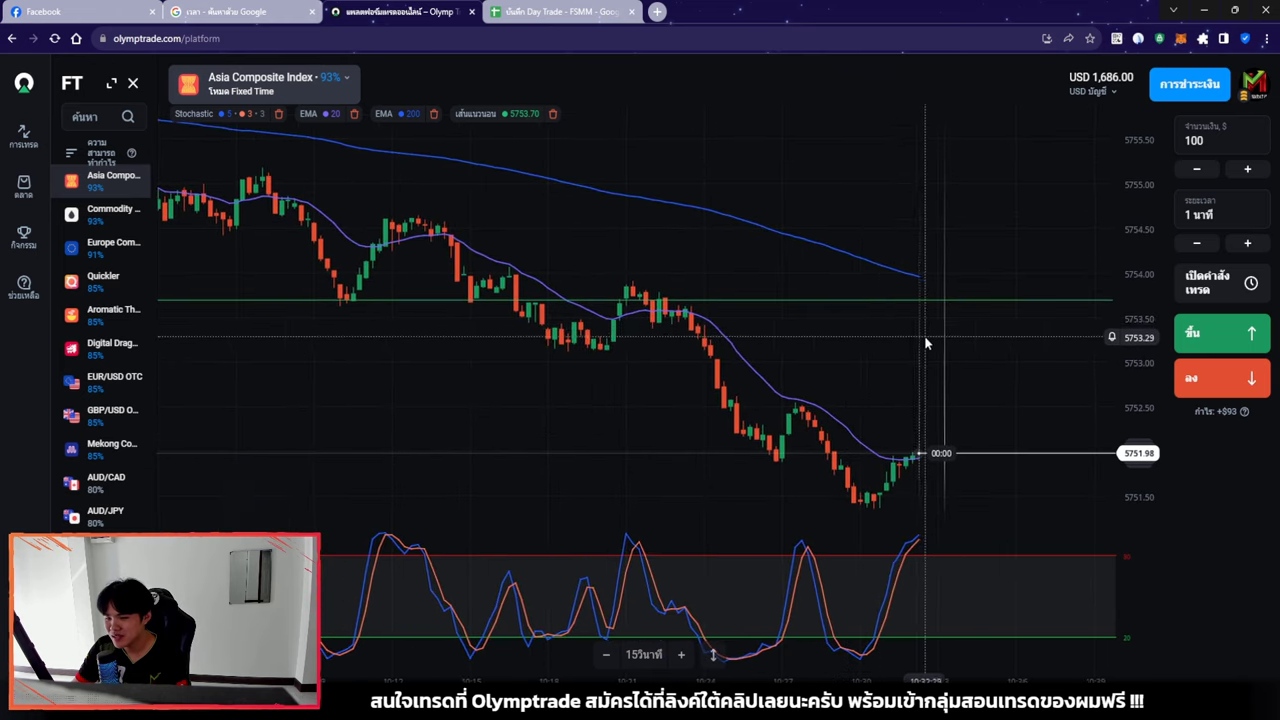
scroll(926, 342, "up", 2)
scroll(1000, 360, "up", 3)
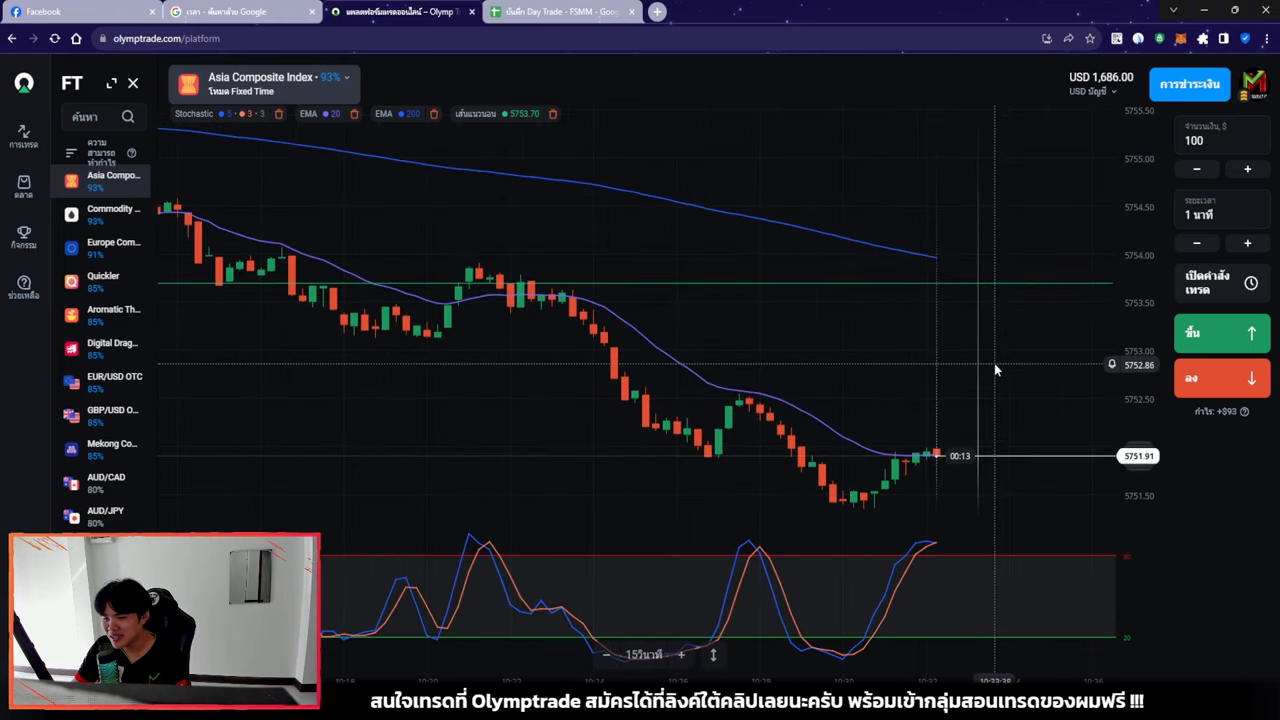
scroll(1012, 366, "down", 5)
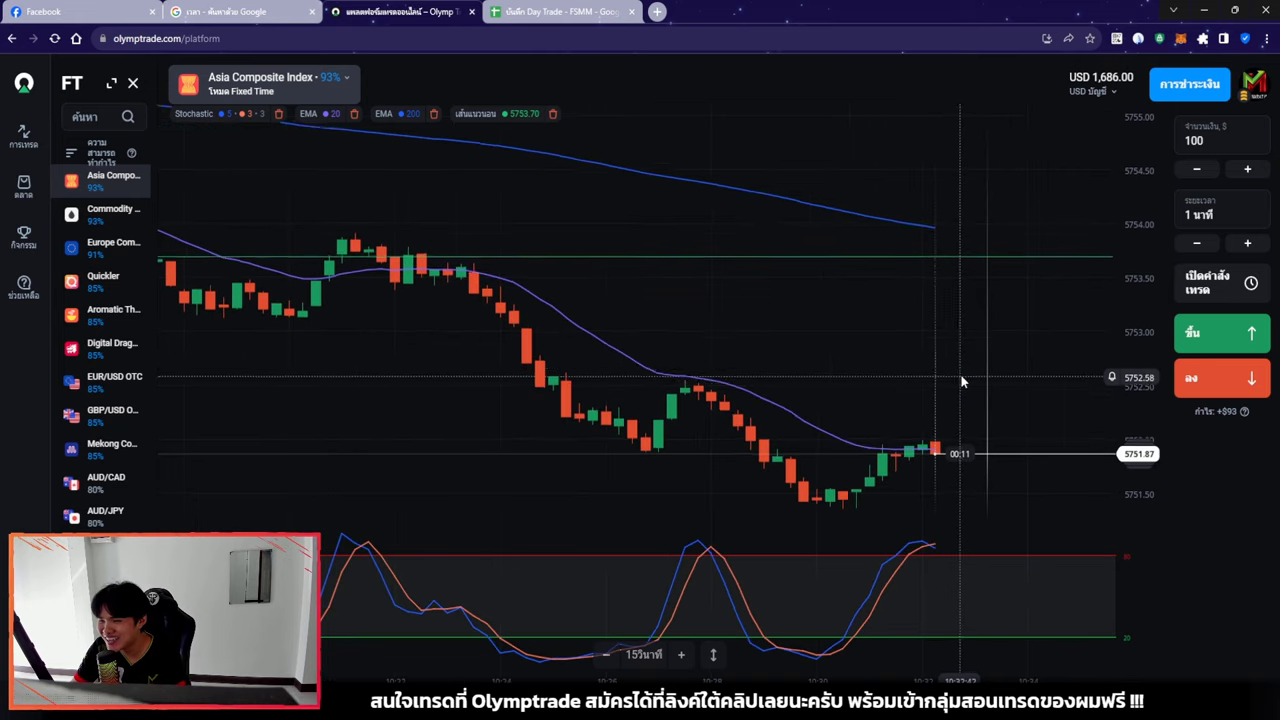
scroll(931, 381, "down", 3)
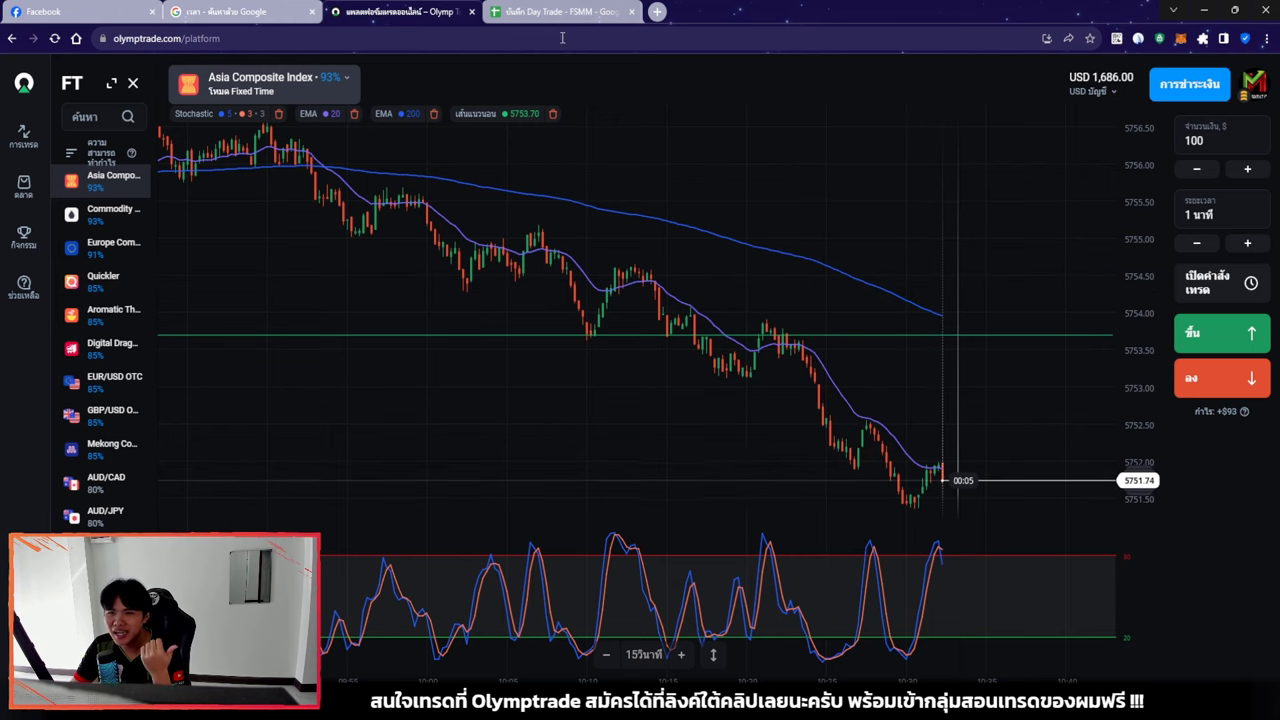
scroll(966, 368, "up", 4)
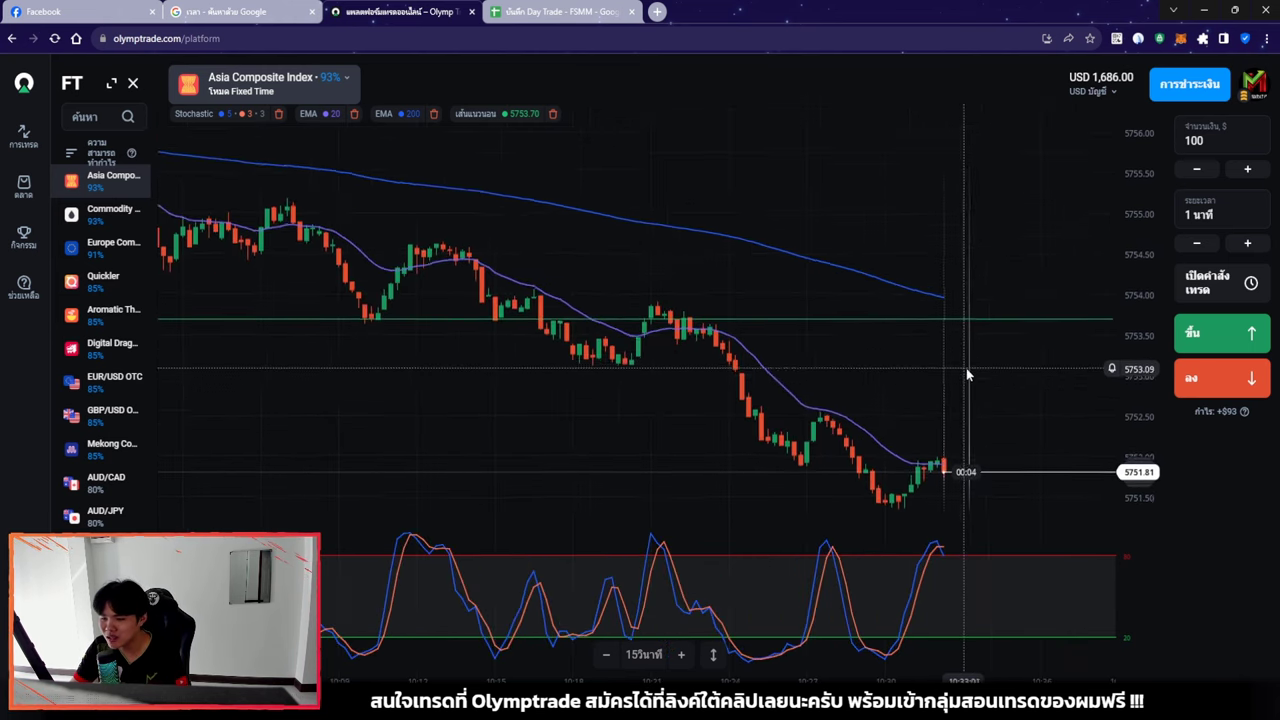
left_click(1232, 393)
scroll(920, 383, "down", 3)
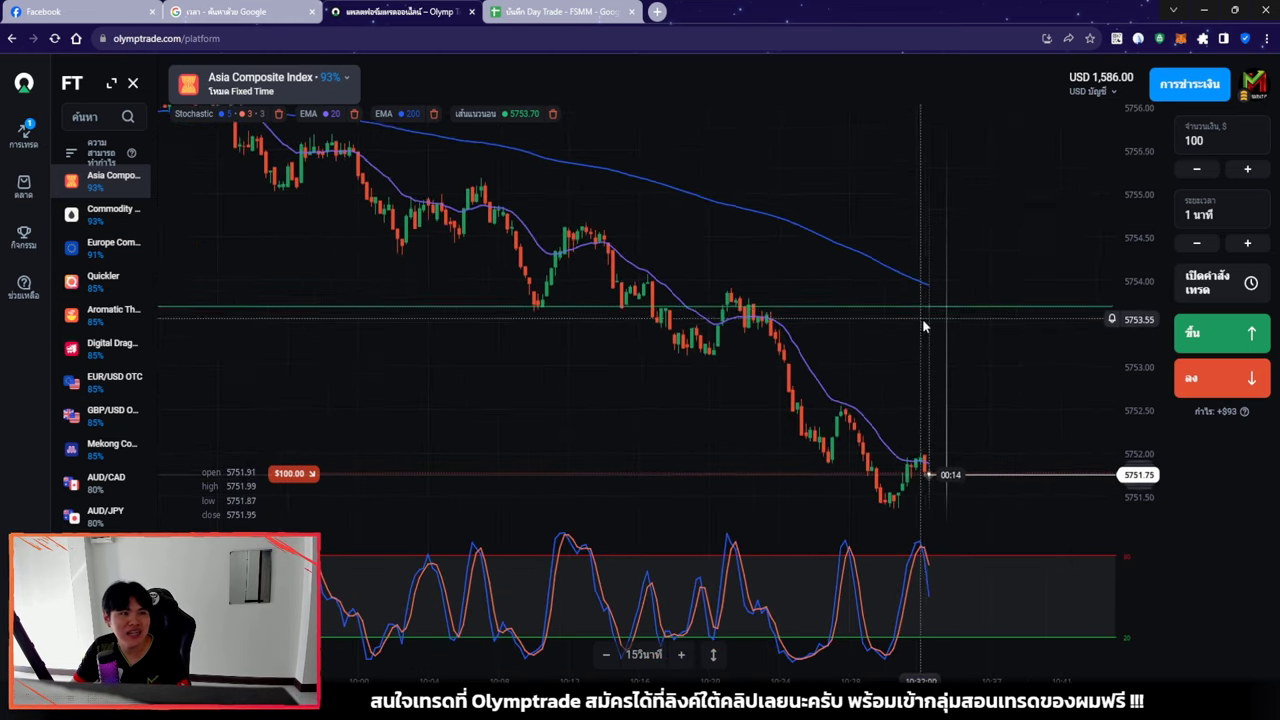
Follow the open $100 down trade on the Asia Composite Index at several ranges, examining the candles, both EMAs and the Stochastic
scroll(914, 311, "up", 3)
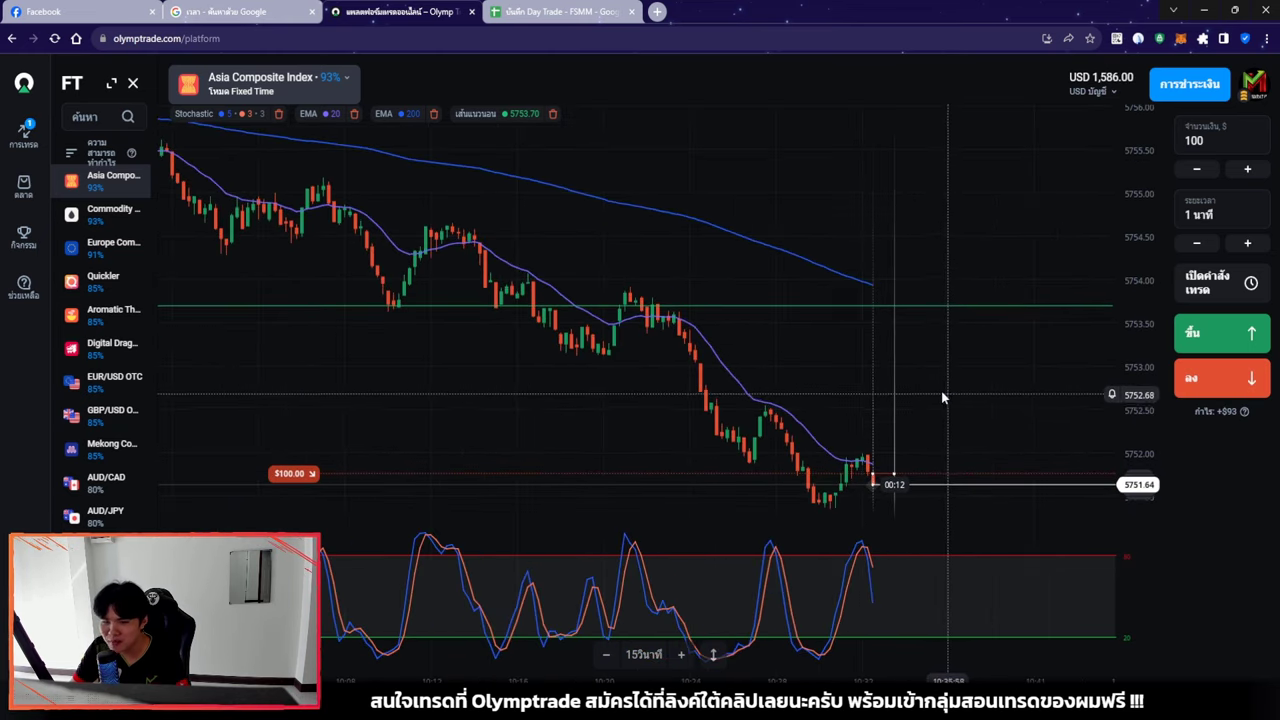
scroll(943, 394, "up", 3)
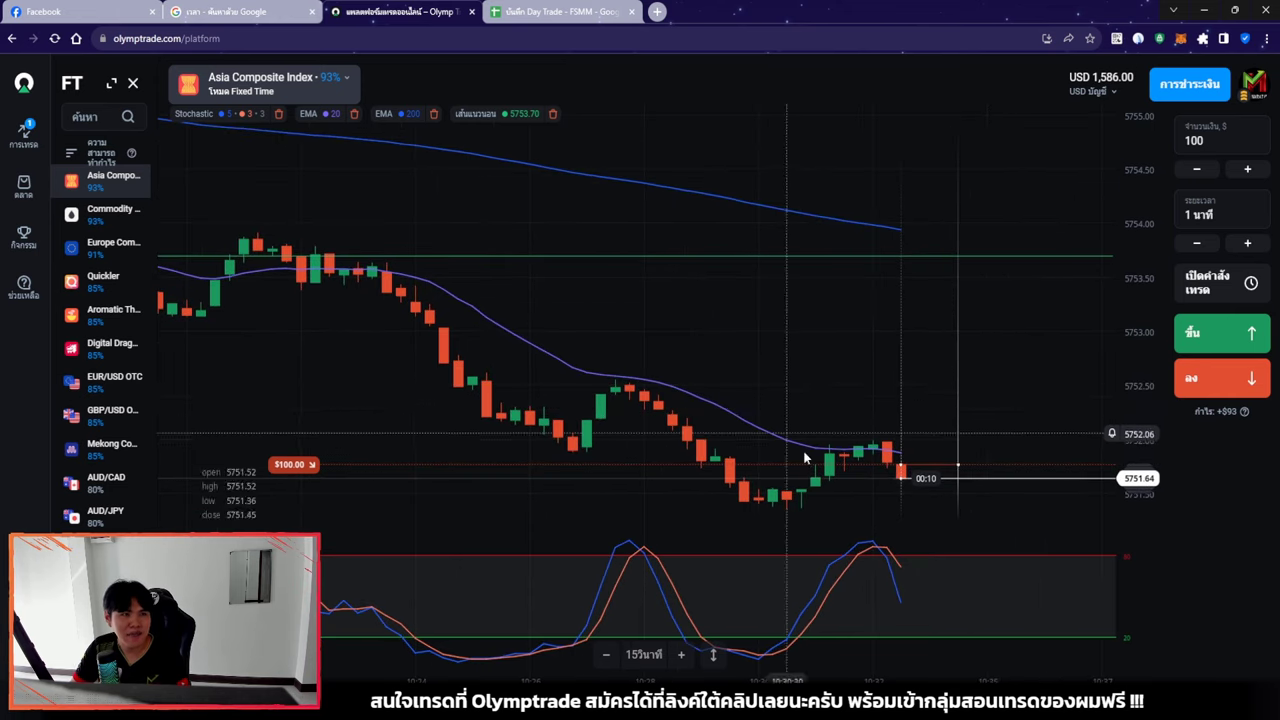
scroll(1008, 380, "up", 3)
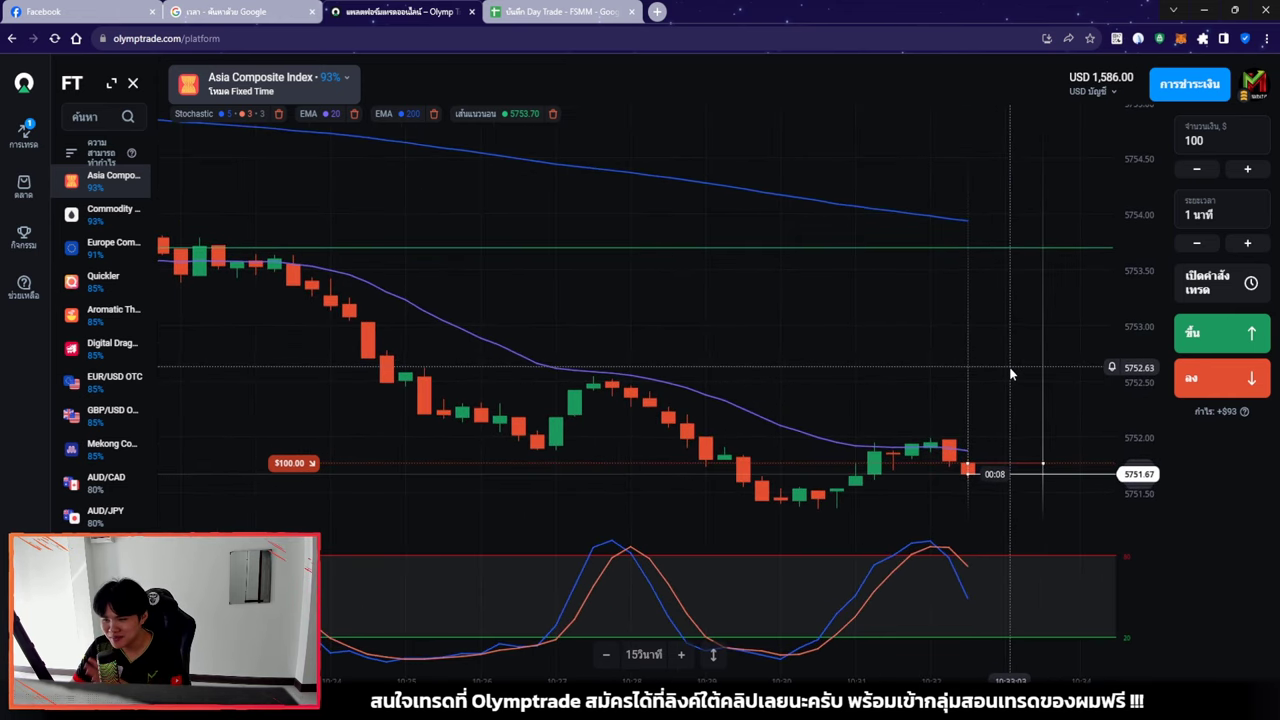
left_click_drag(1010, 374, 886, 354)
left_click(492, 10)
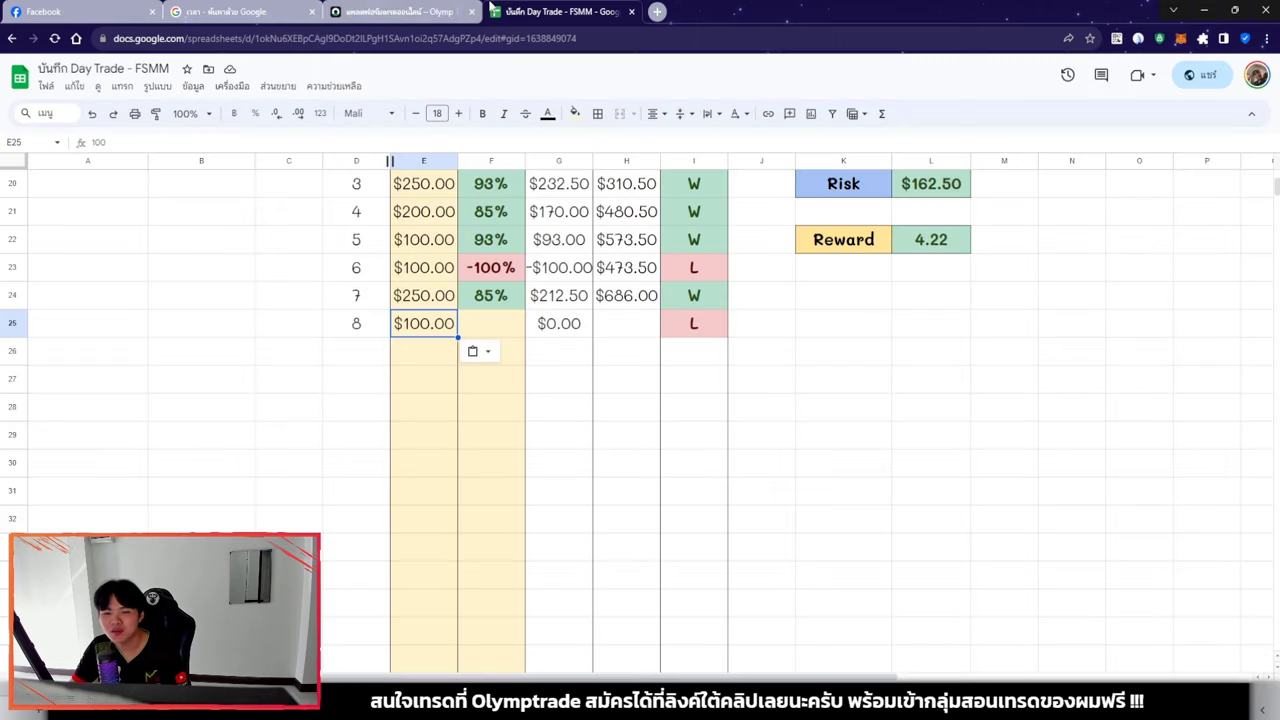
left_click(411, 9)
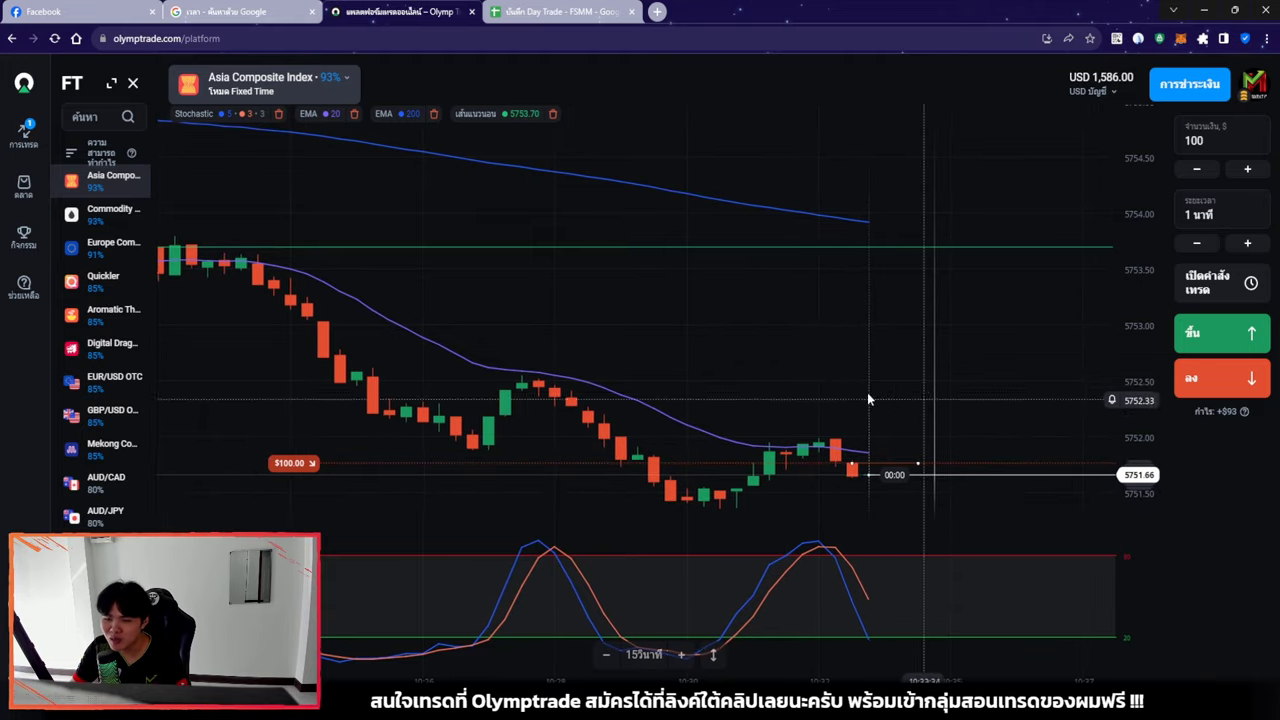
scroll(866, 400, "down", 10)
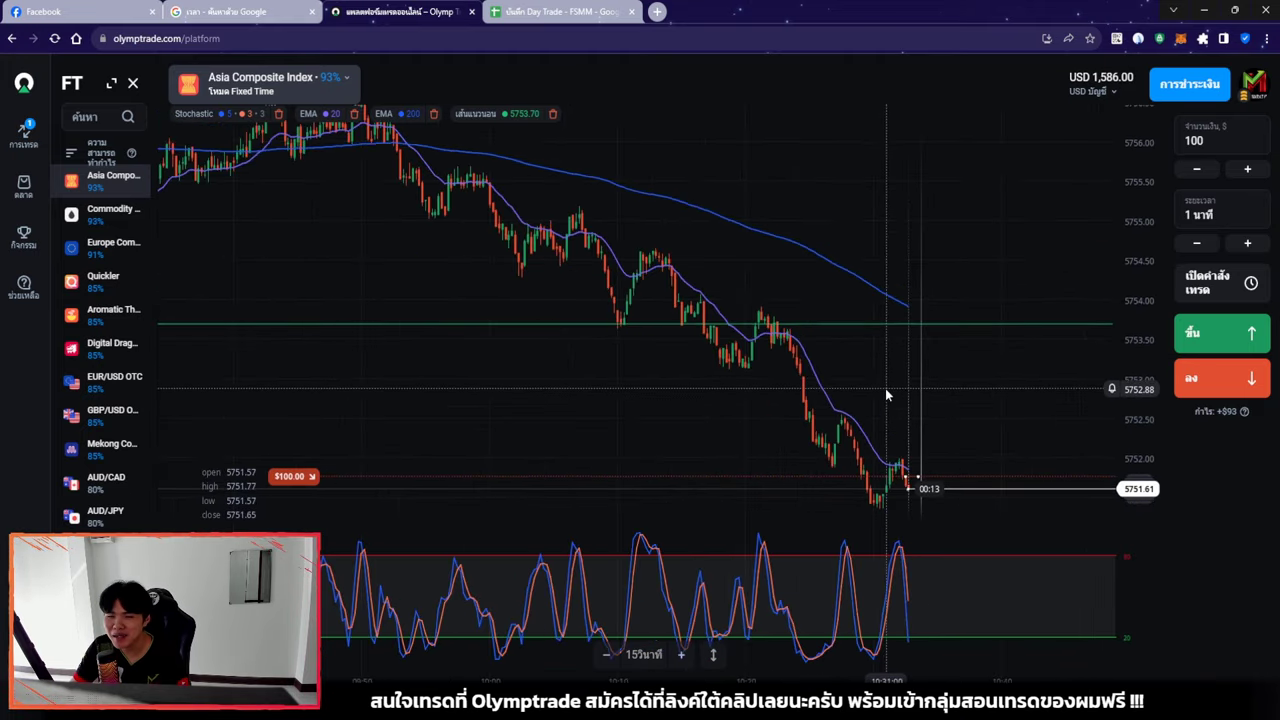
left_click_drag(856, 283, 925, 295)
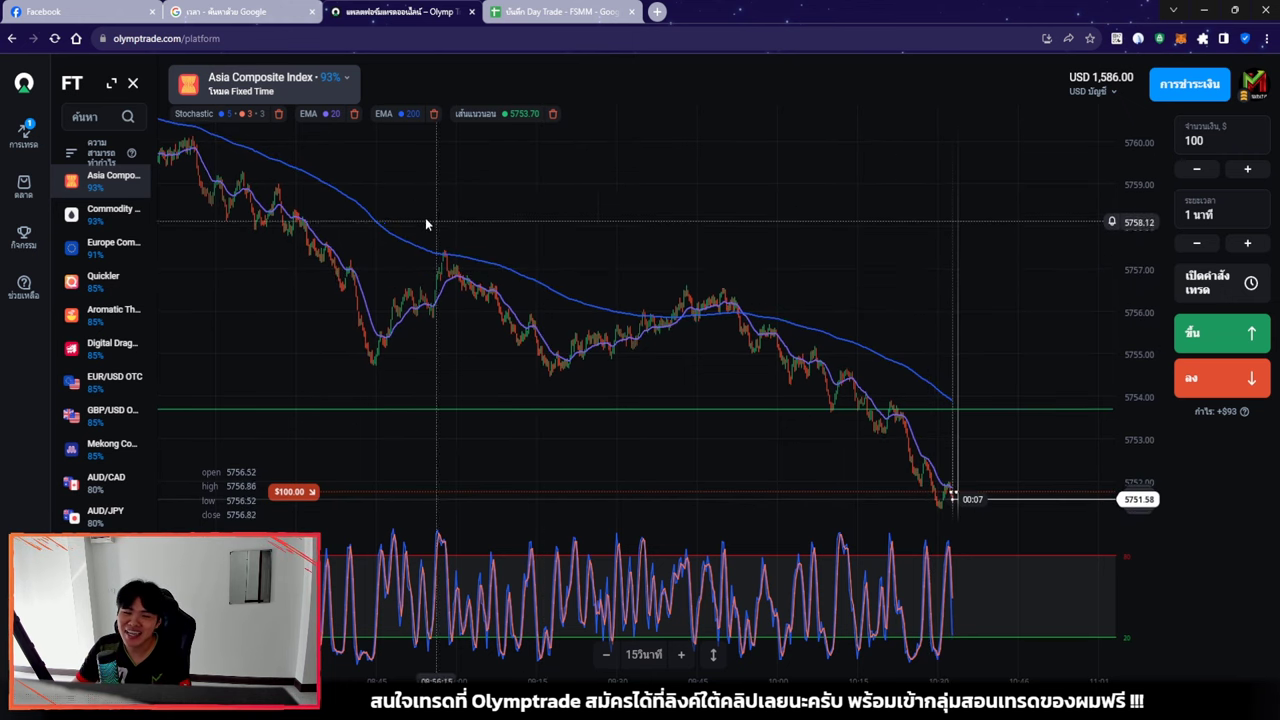
scroll(1007, 443, "up", 5)
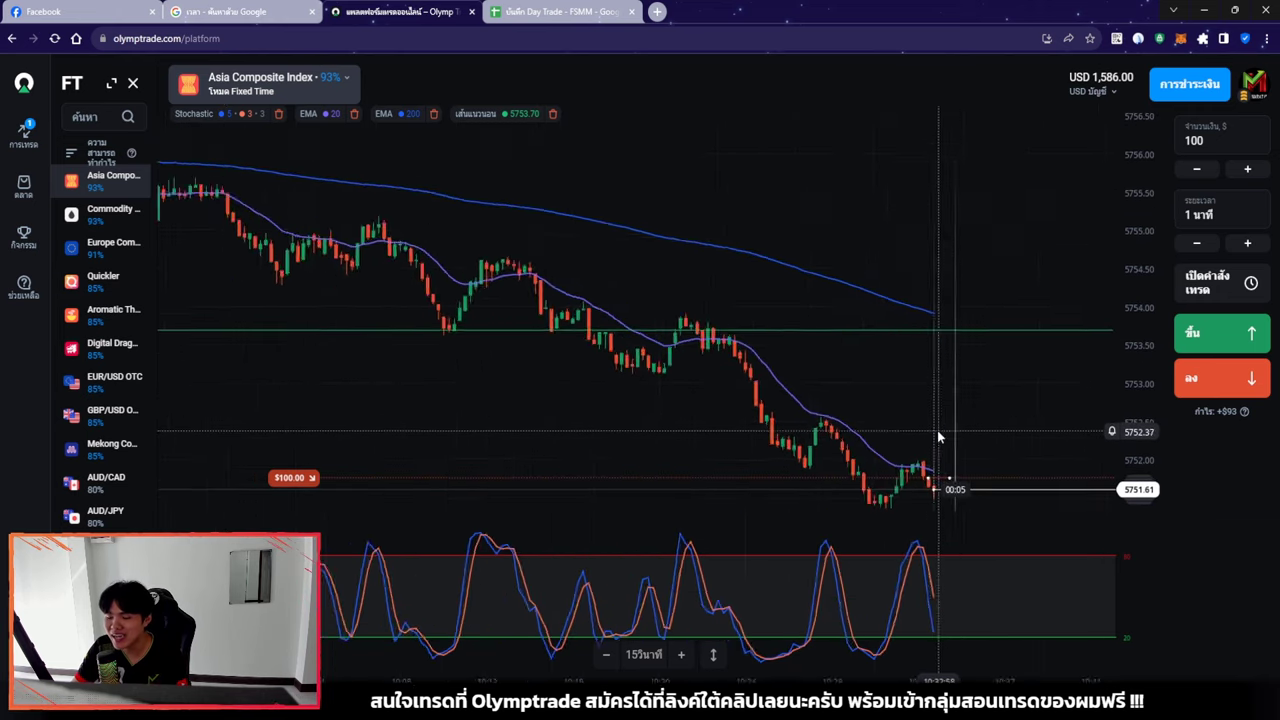
scroll(1012, 426, "down", 2)
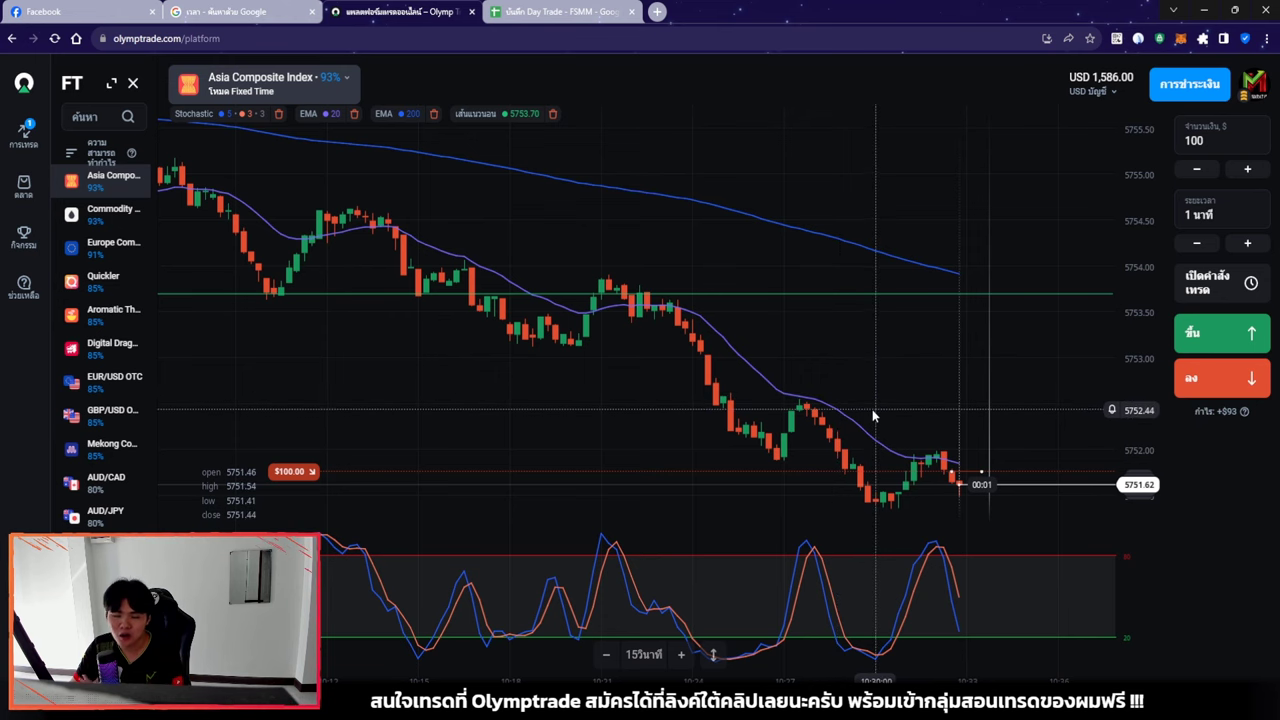
scroll(874, 400, "down", 2)
scroll(900, 395, "down", 2)
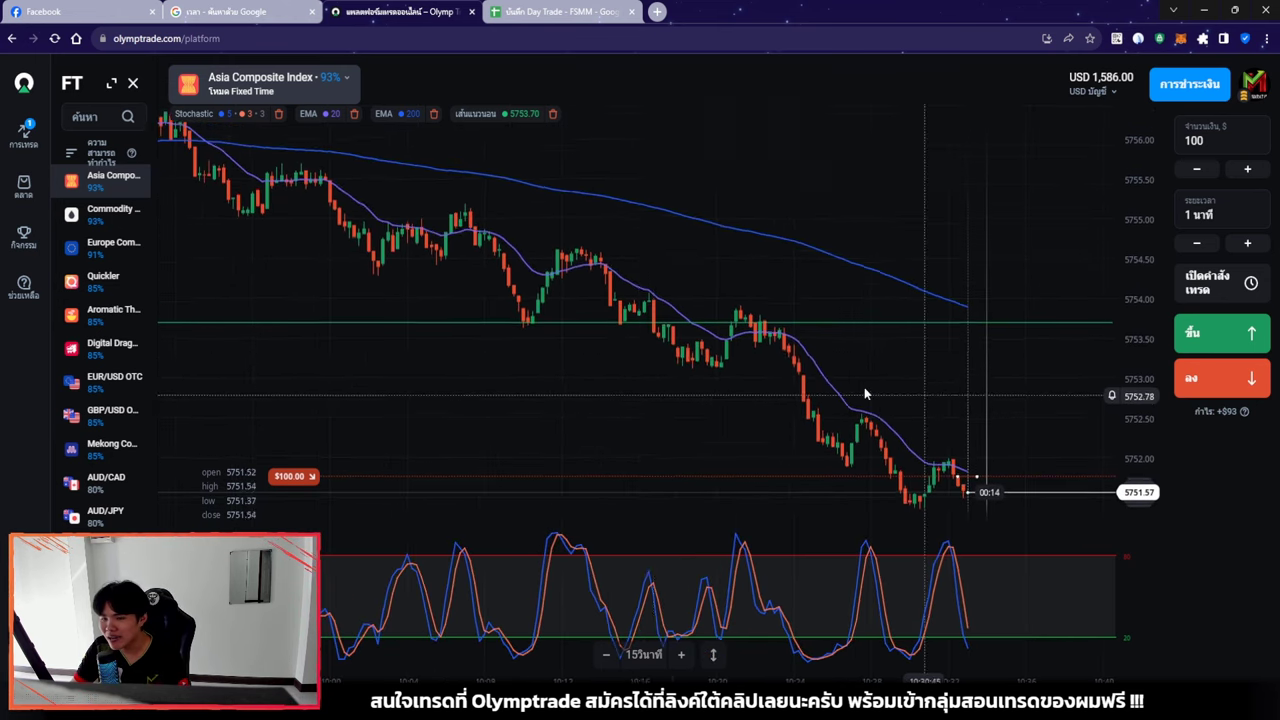
scroll(990, 400, "up", 5)
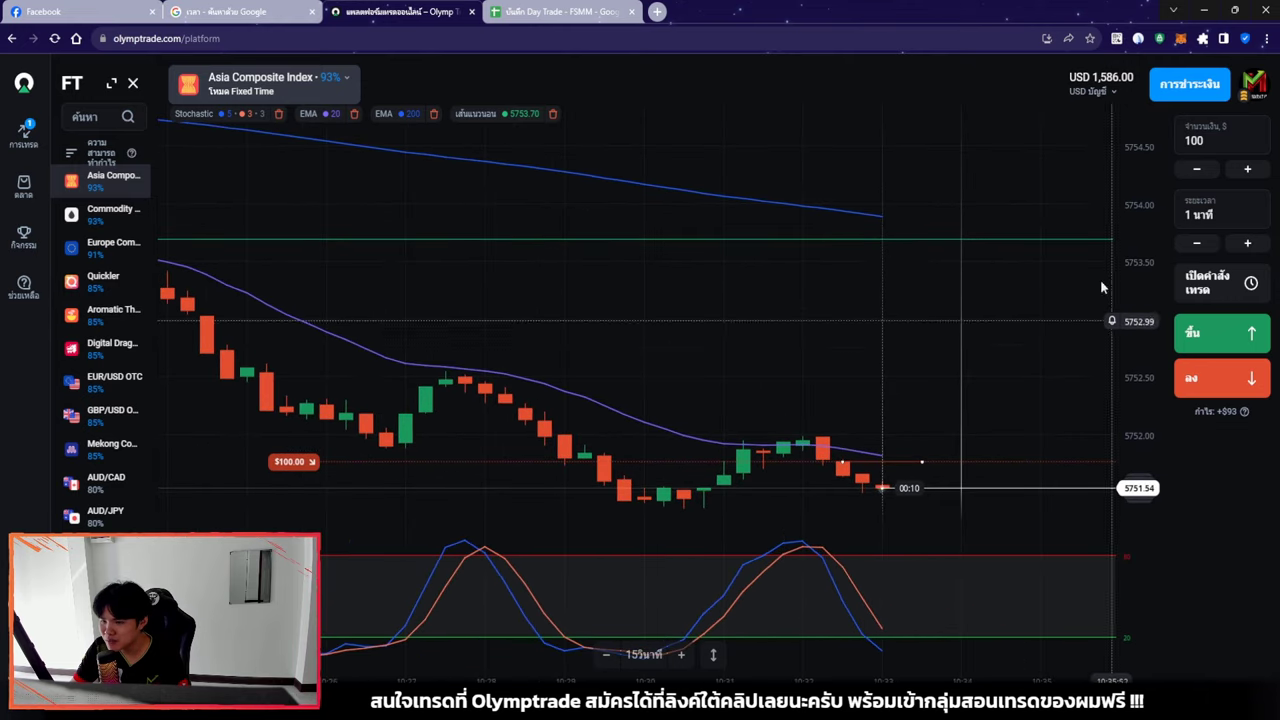
Mark the recent rebound toward the 20-period EMA with temporary arrows, and move the green horizontal line to 5751.92
left_click(1138, 38)
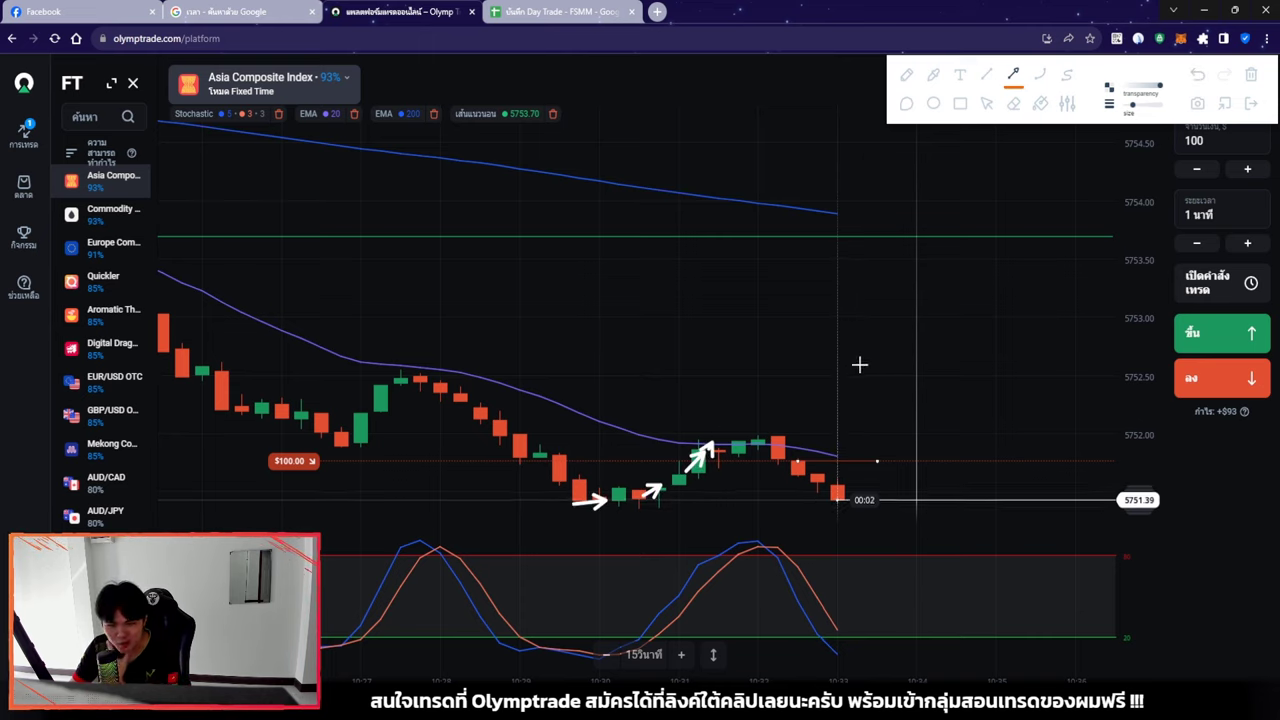
key("Escape")
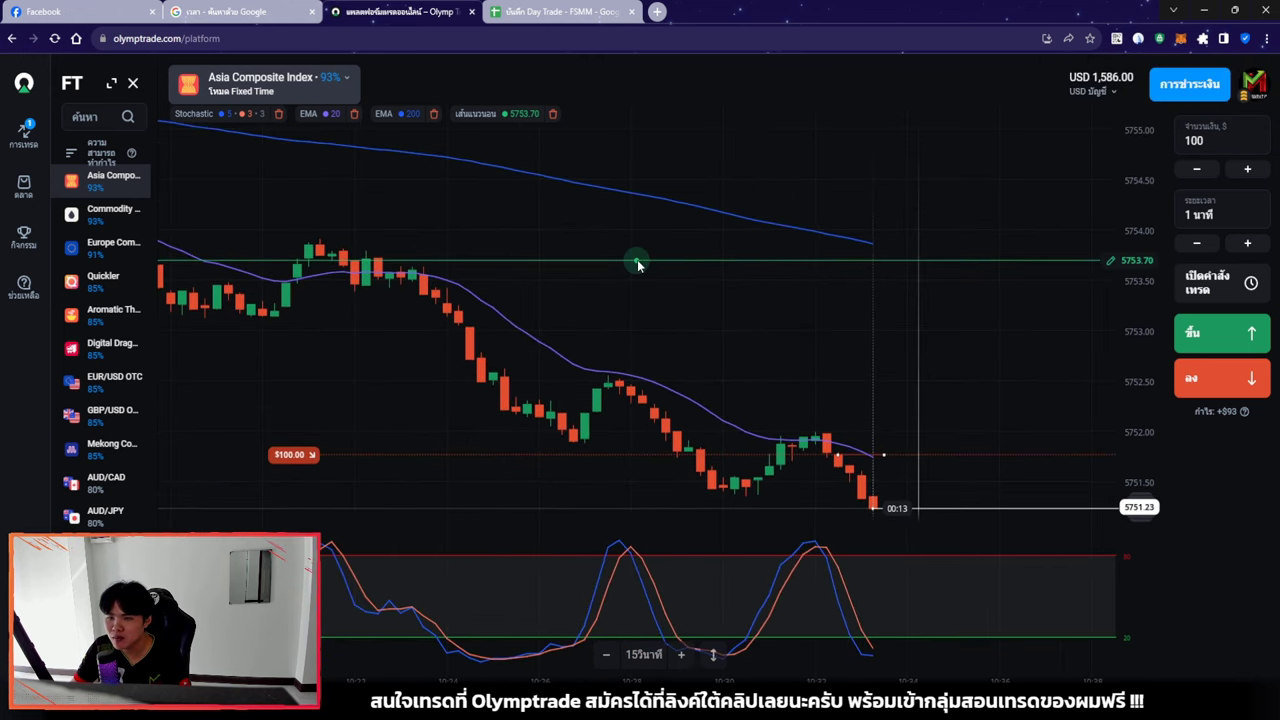
left_click_drag(643, 258, 645, 440)
left_click(824, 390)
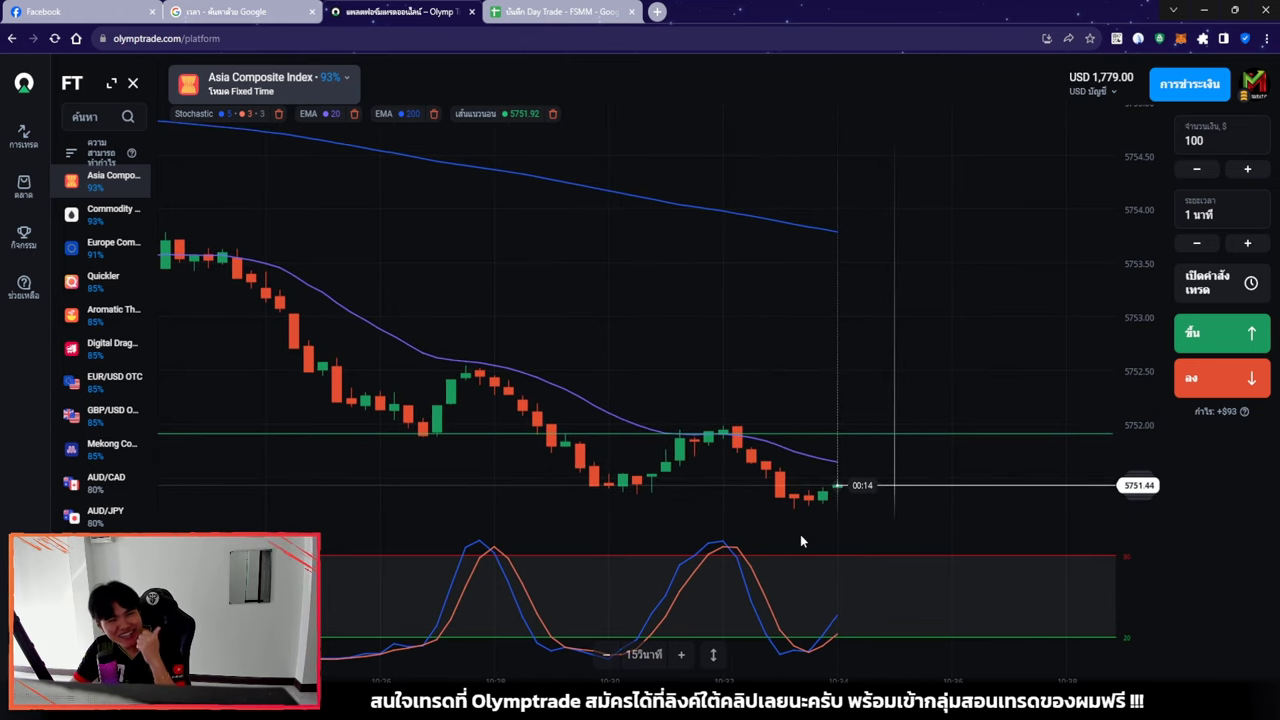
Log a 93% ROI for trade 8 in the Day Trade spreadsheet and review the results of all trades
left_click(520, 14)
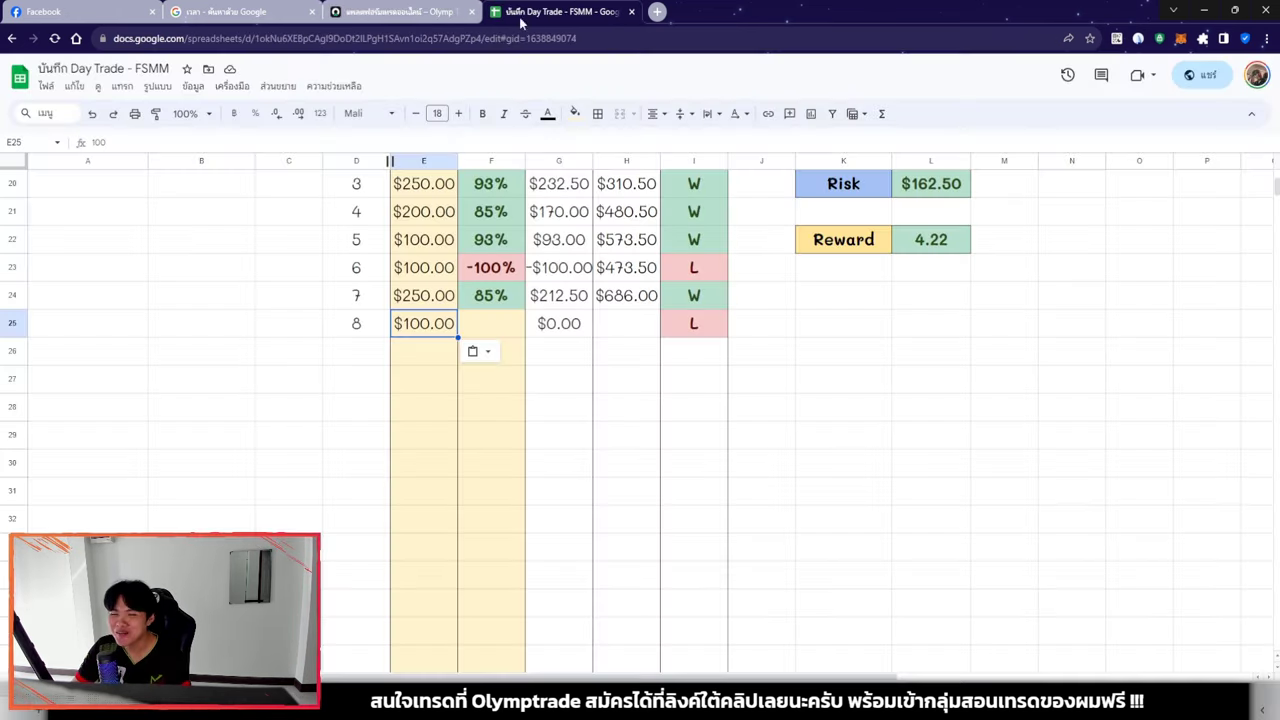
left_click(420, 11)
left_click(585, 10)
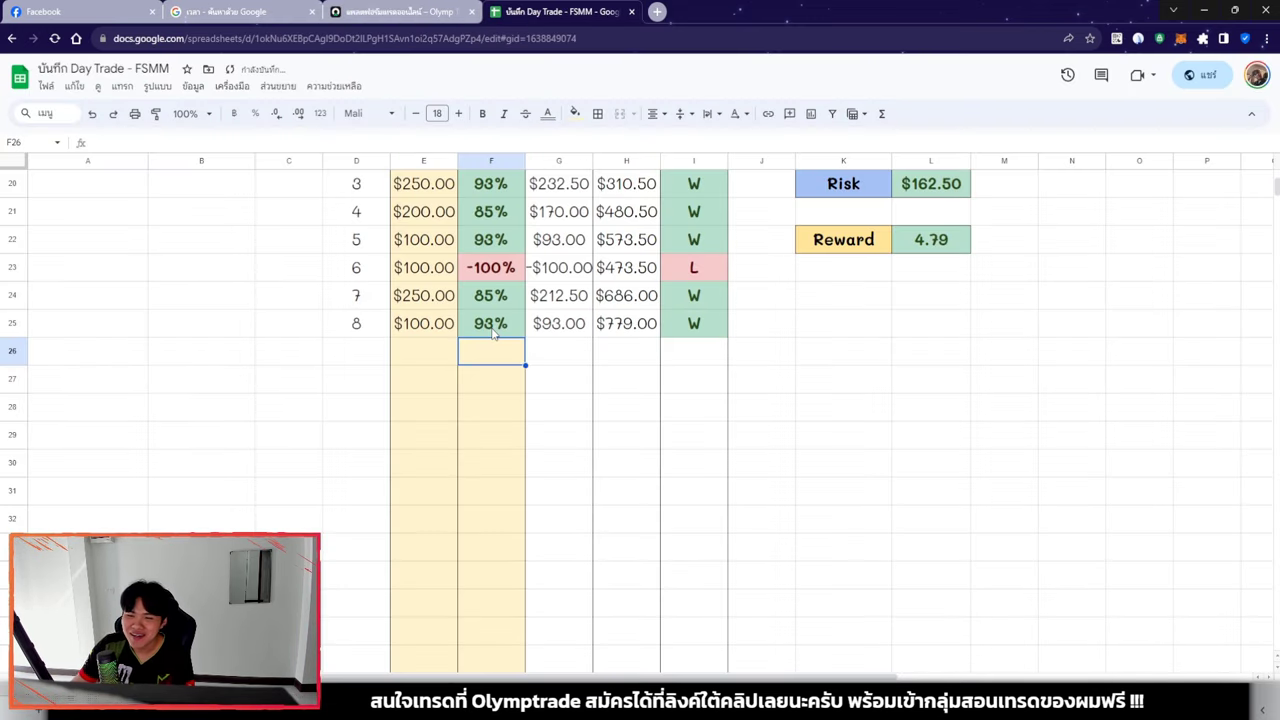
scroll(445, 470, "up", 2)
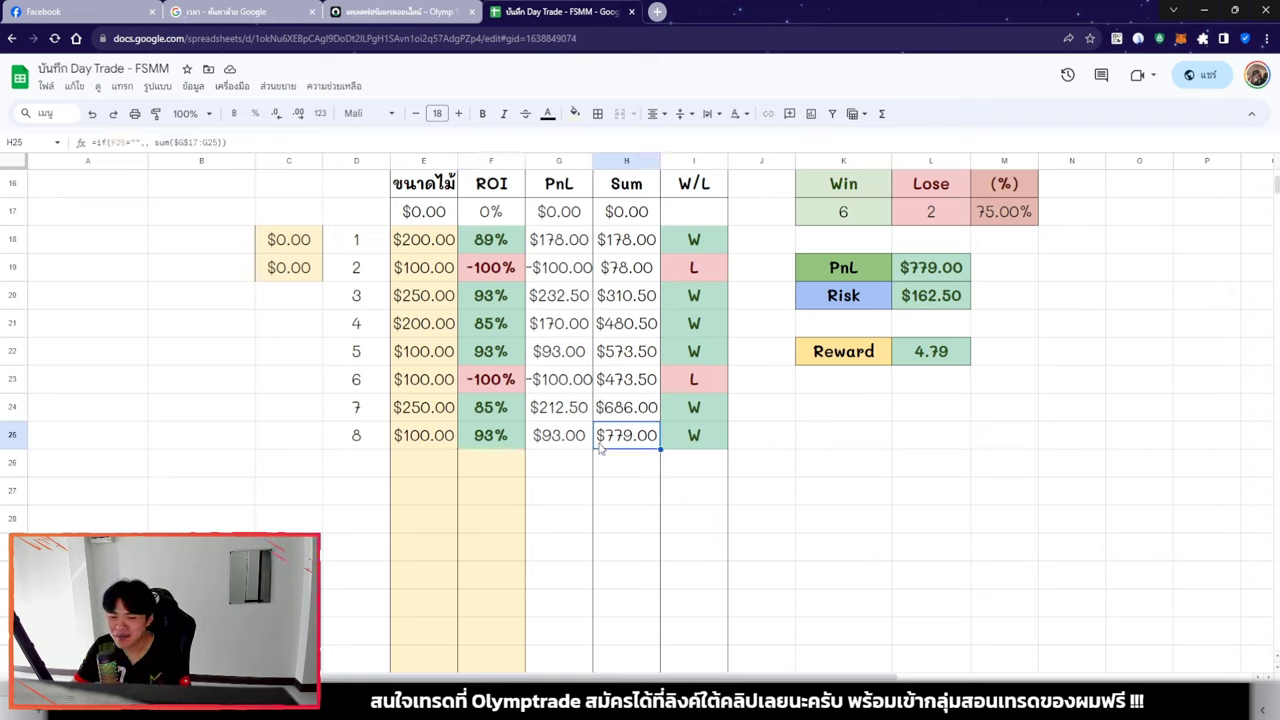
left_click(481, 386)
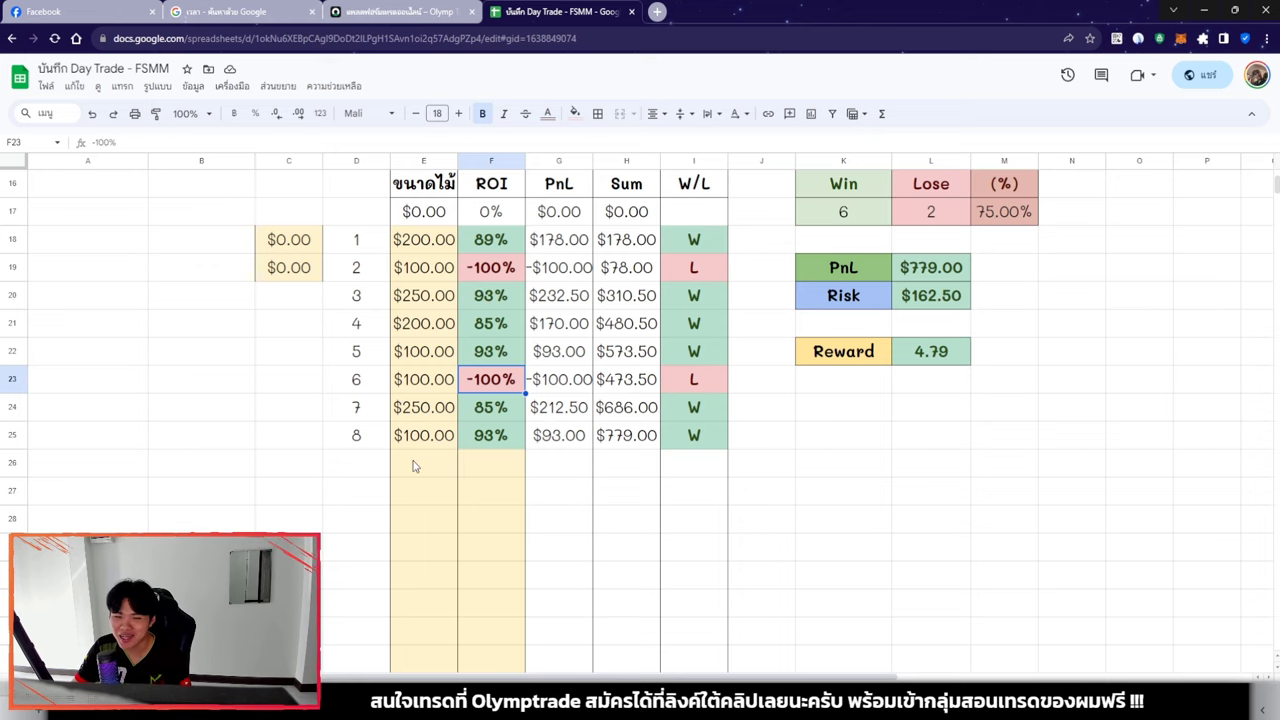
Enter a $100 stake for trade 9 in the Day Trade log
scroll(464, 563, "down", 1)
type("10")
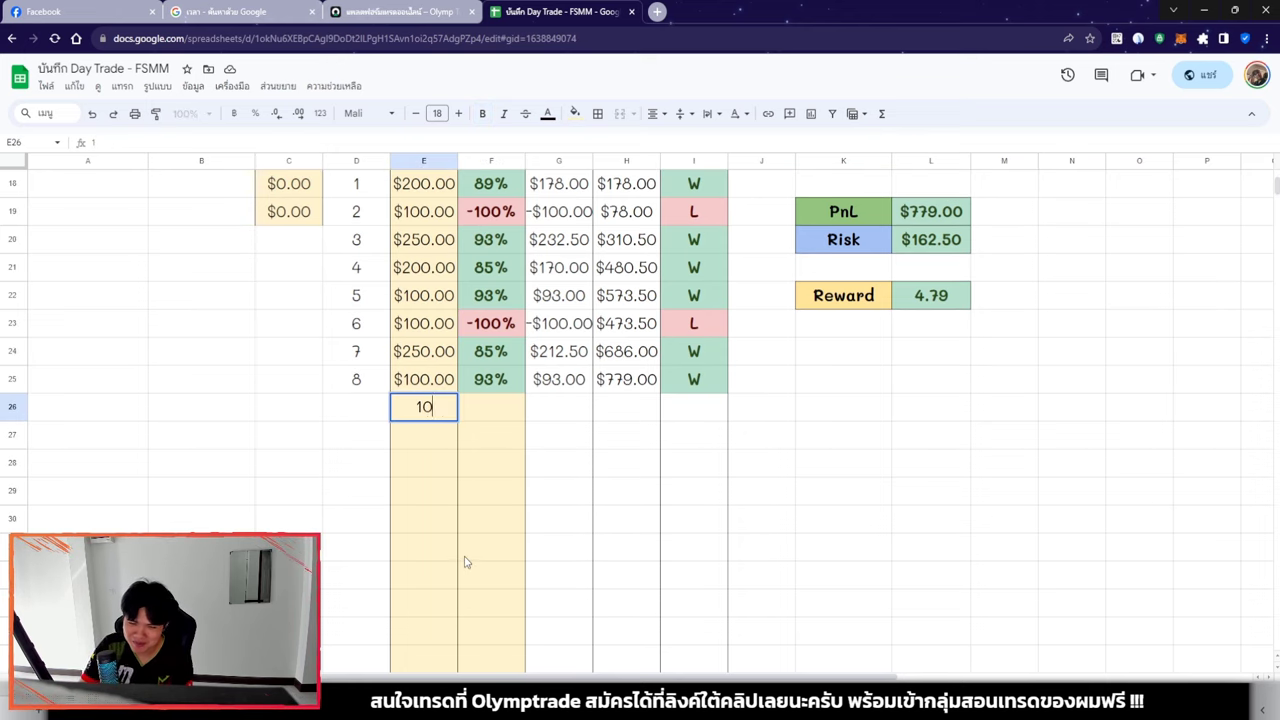
type("0")
key("Return")
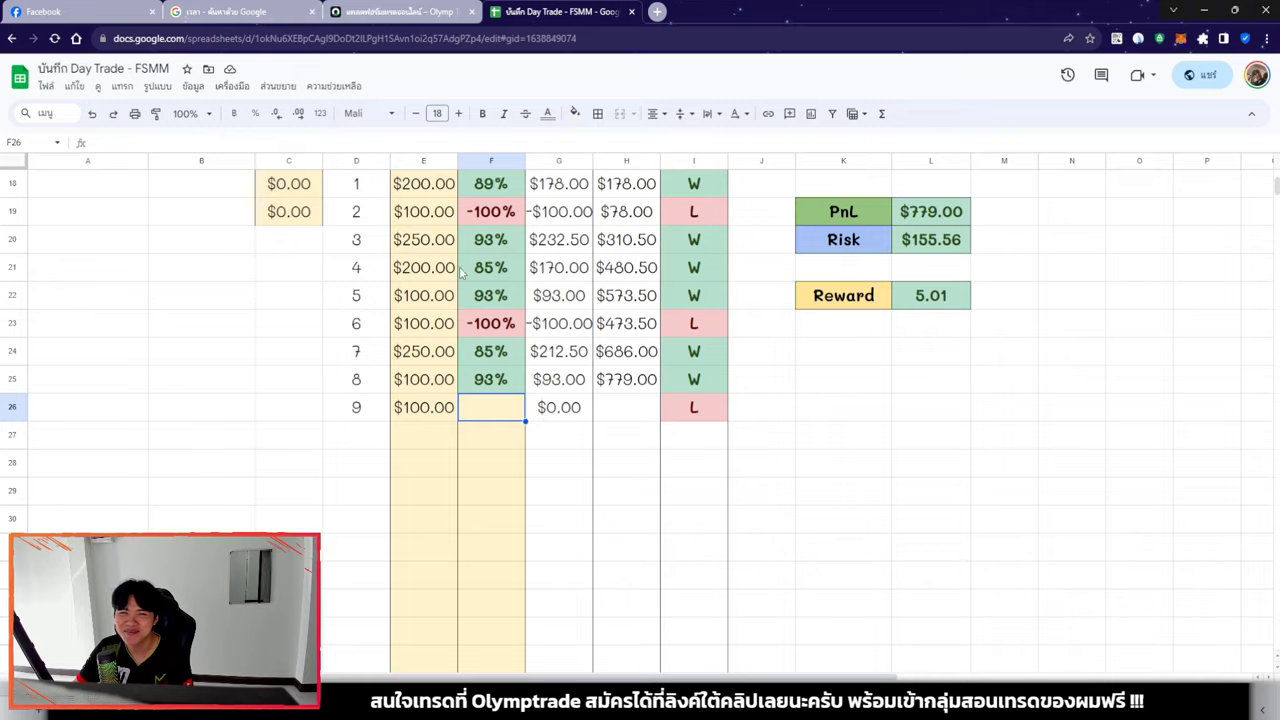
Switch back to Olymp Trade, look through several other index charts, and select EUR/USD OTC
key("ctrl+Page_Up")
left_click(113, 243)
left_click(113, 312)
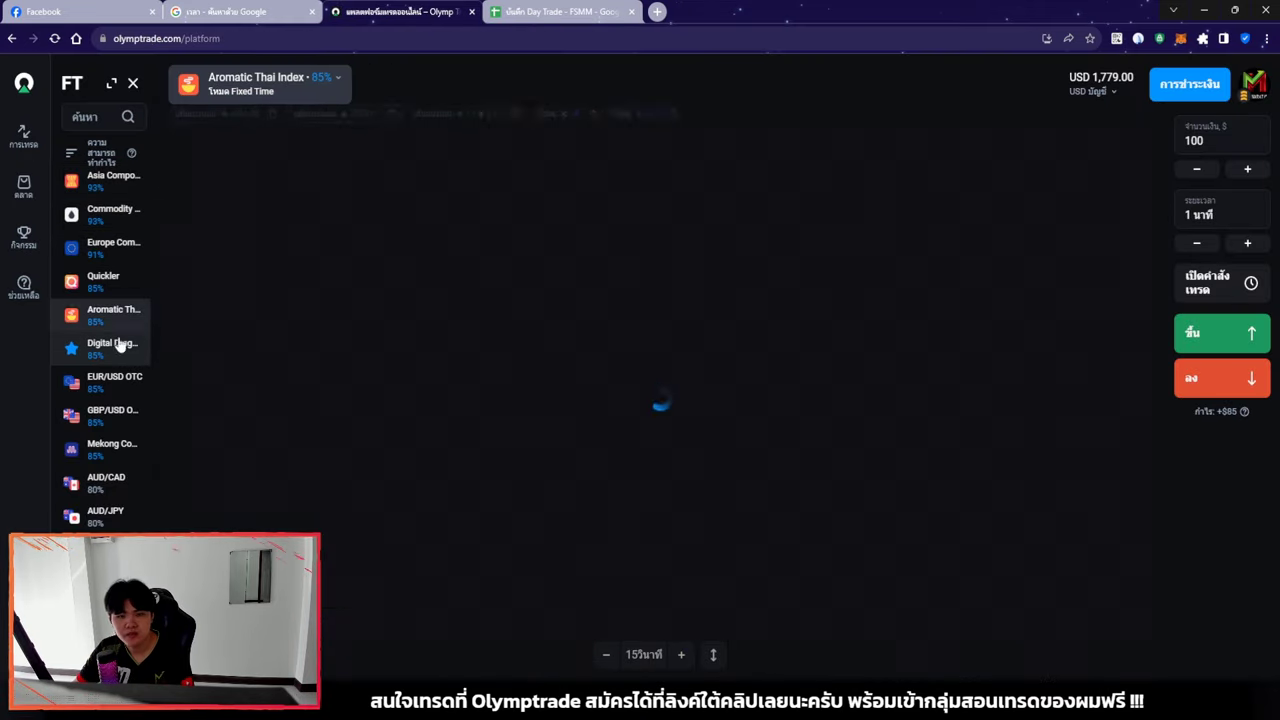
left_click(113, 380)
left_click(120, 446)
left_click(113, 380)
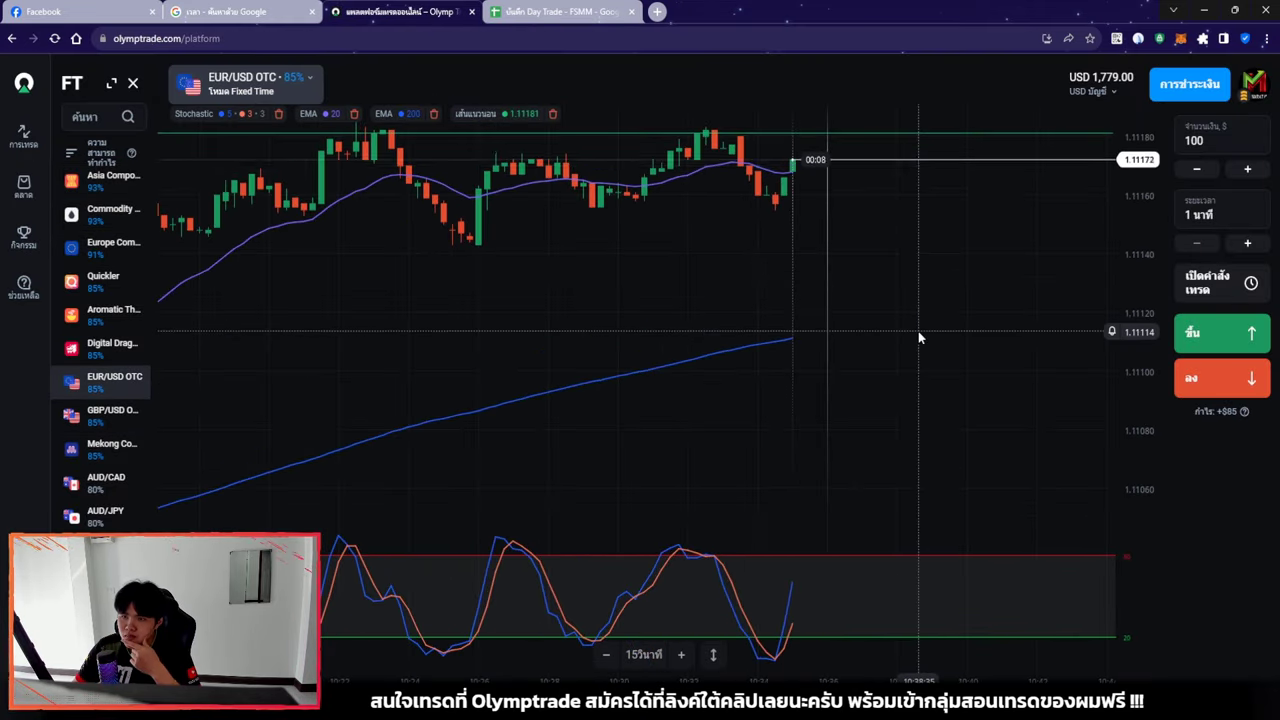
Set the trade amount to 200 and open a 1-minute down trade on EUR/USD OTC just below the green horizontal line
left_click(1247, 168)
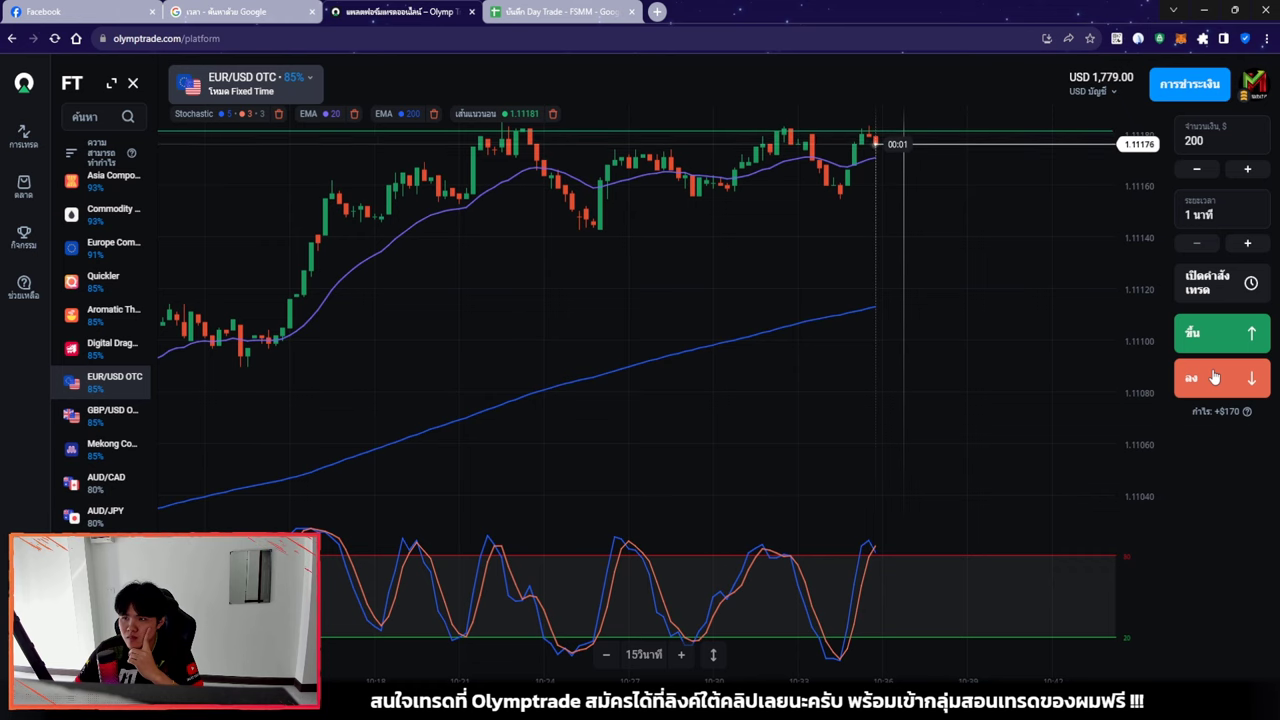
left_click(1214, 377)
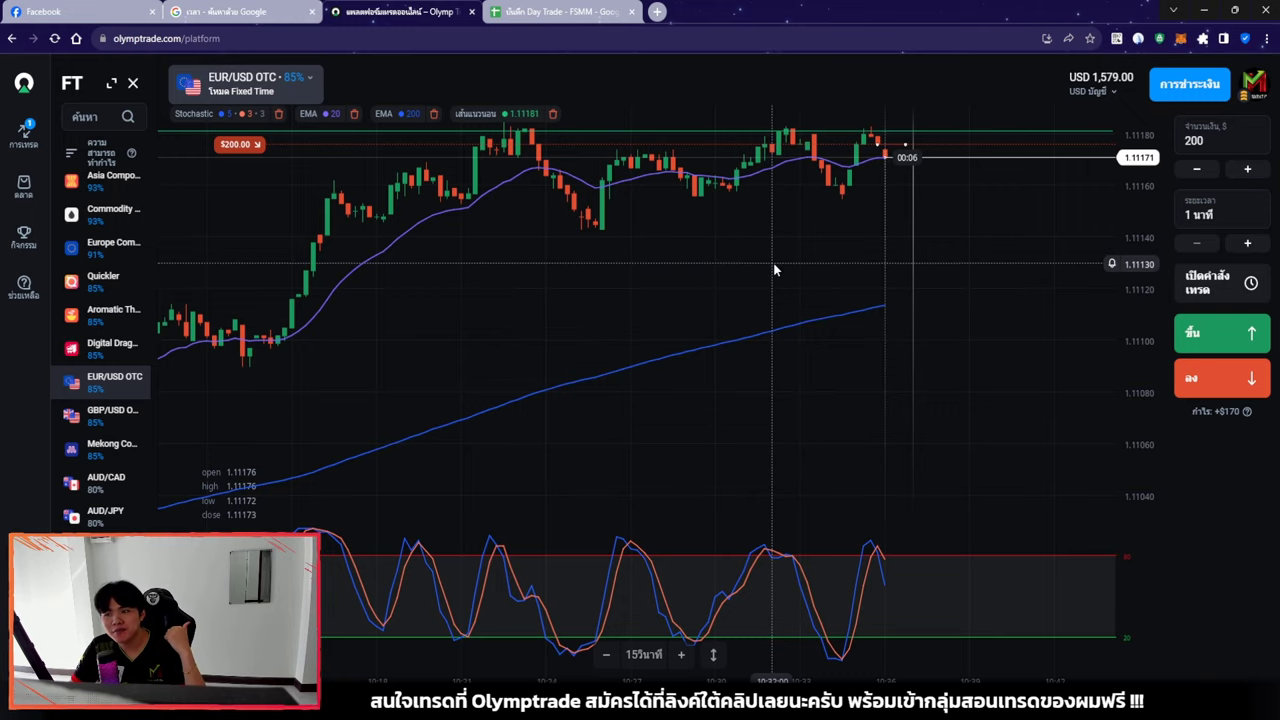
Follow the EUR/USD OTC down trade until it closes, examining the trend, both EMAs and the Stochastic at several ranges
scroll(773, 262, "down", 3)
scroll(815, 270, "down", 4)
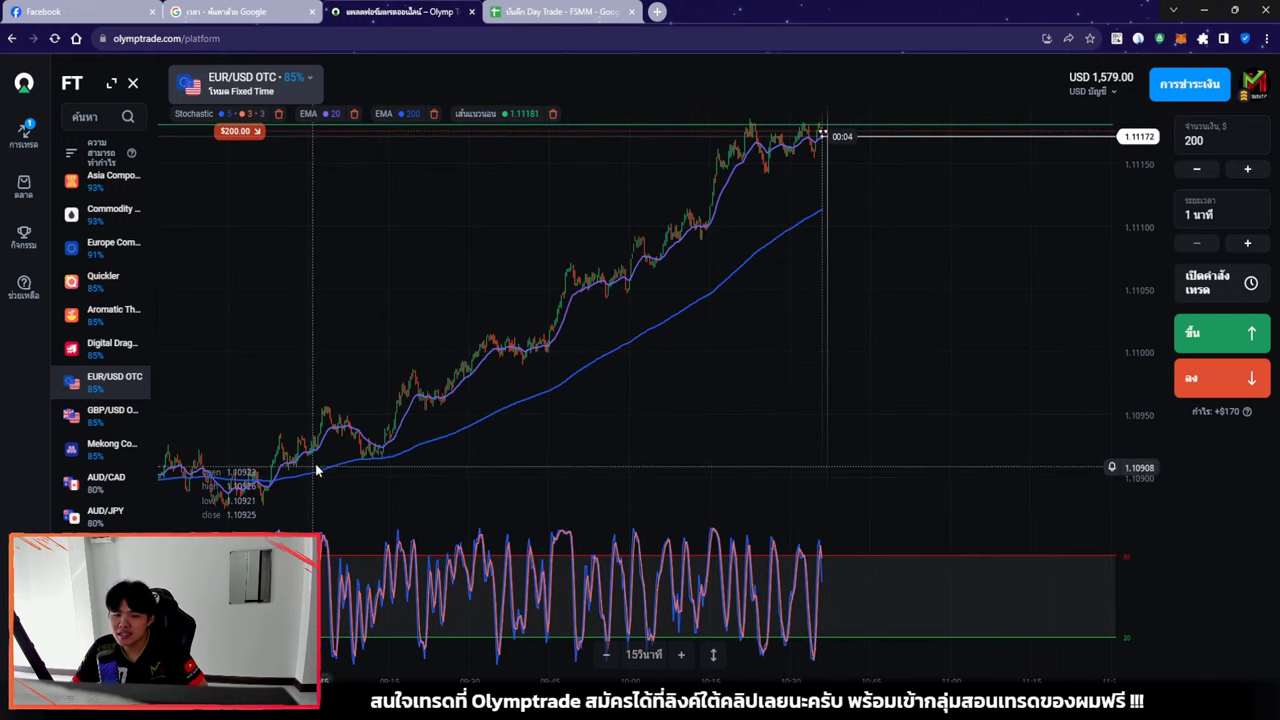
scroll(827, 181, "up", 6)
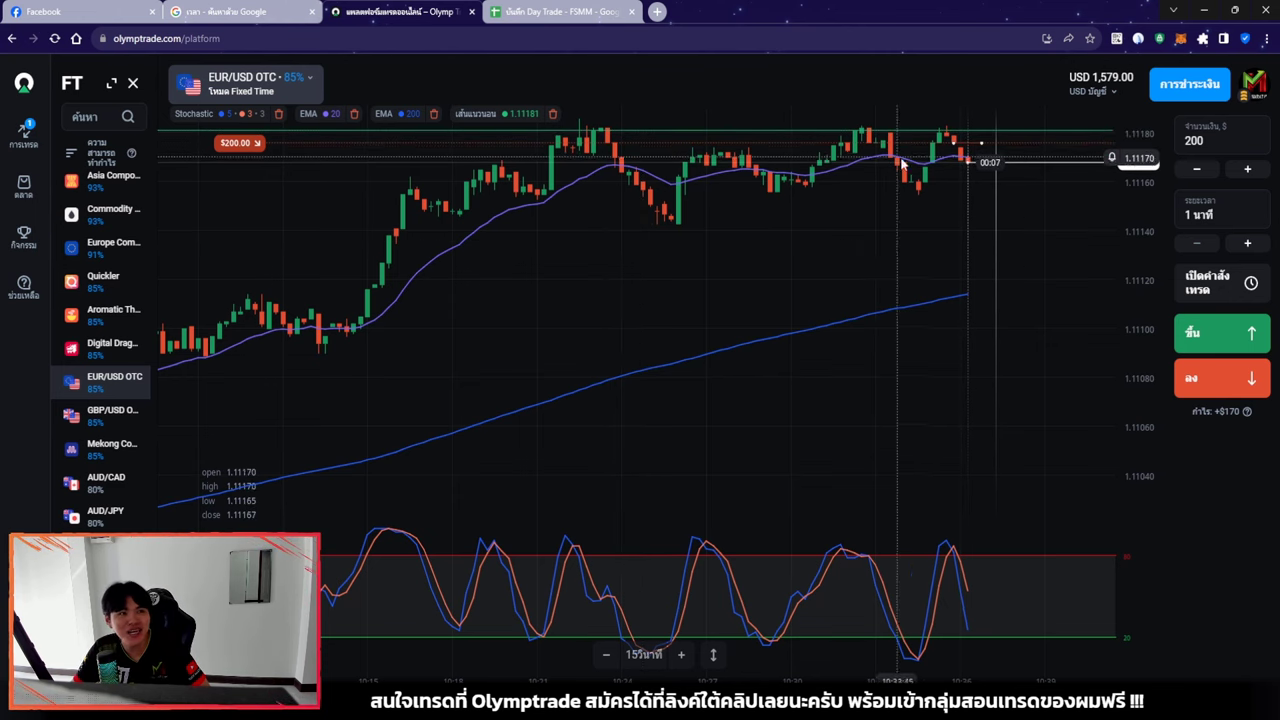
scroll(973, 321, "up", 5)
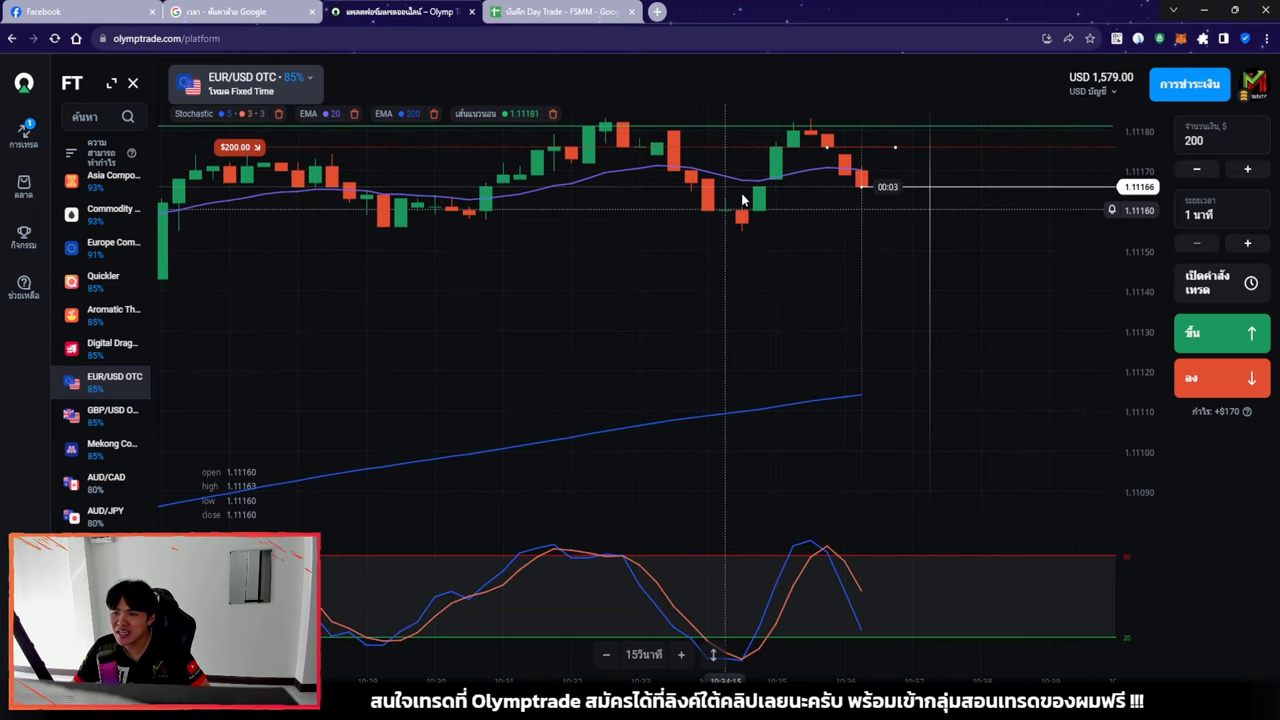
scroll(811, 218, "down", 5)
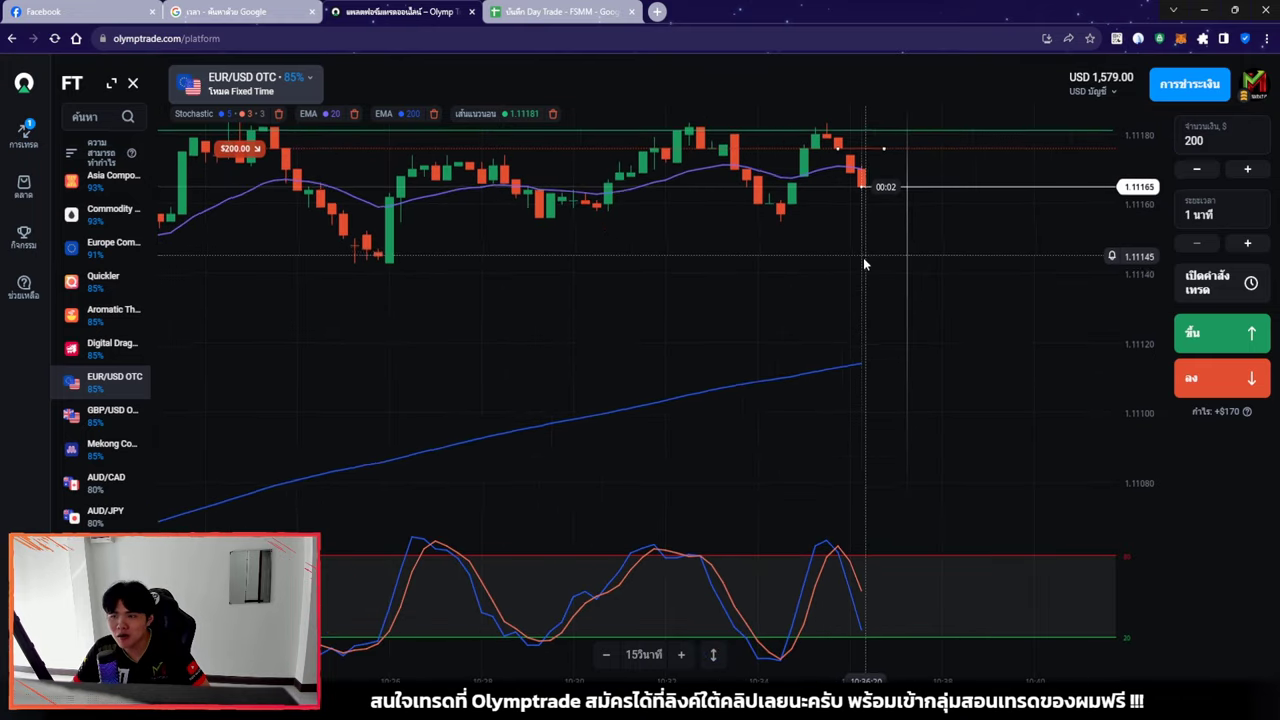
scroll(957, 266, "up", 5)
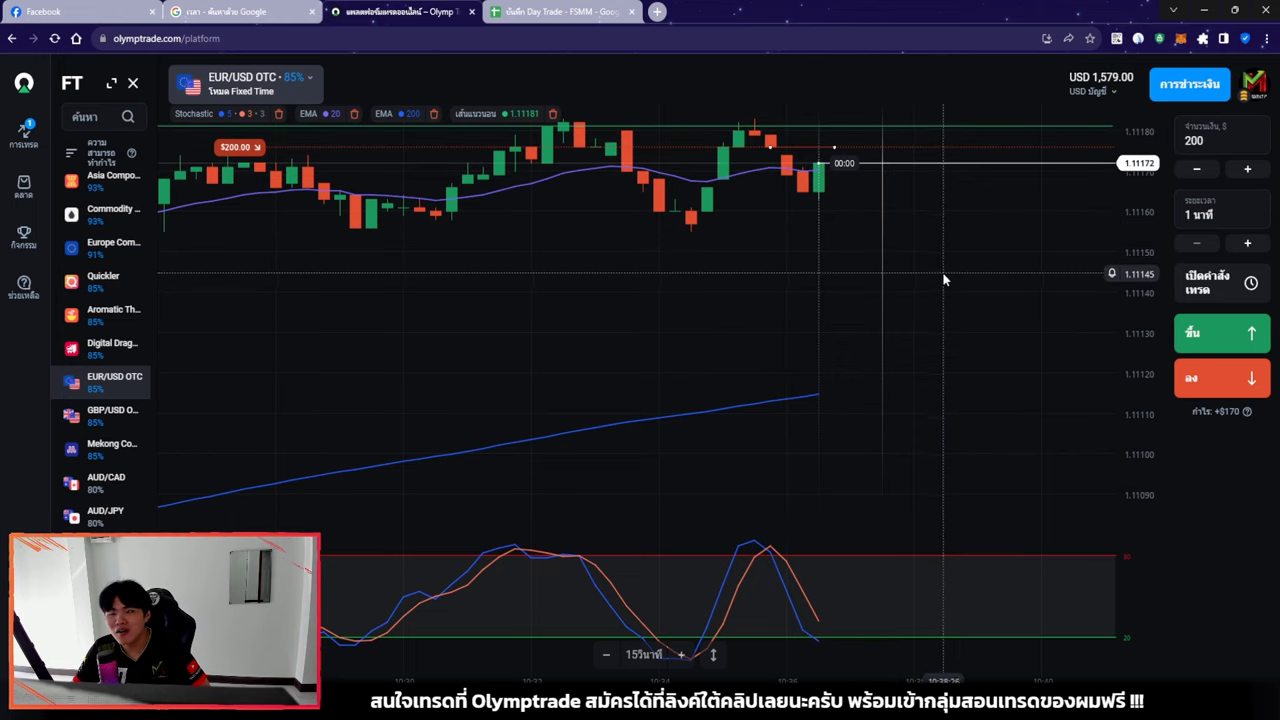
scroll(944, 279, "up", 1)
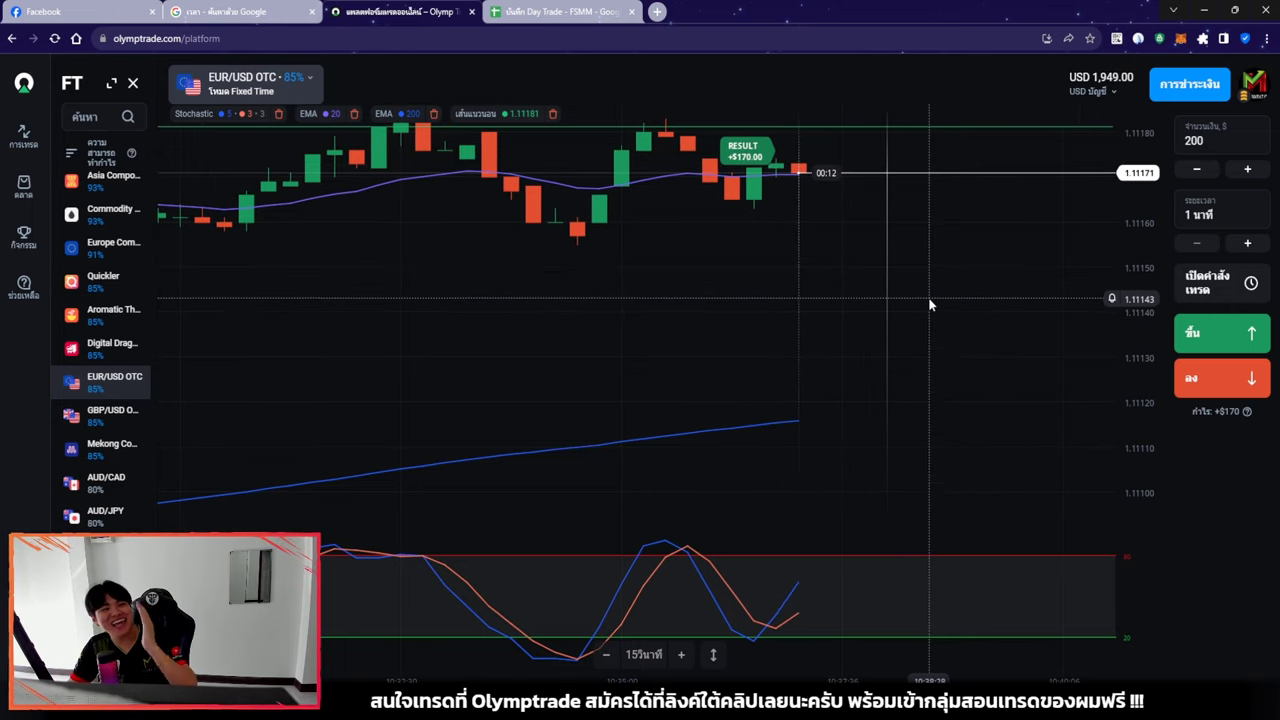
scroll(905, 320, "down", 10)
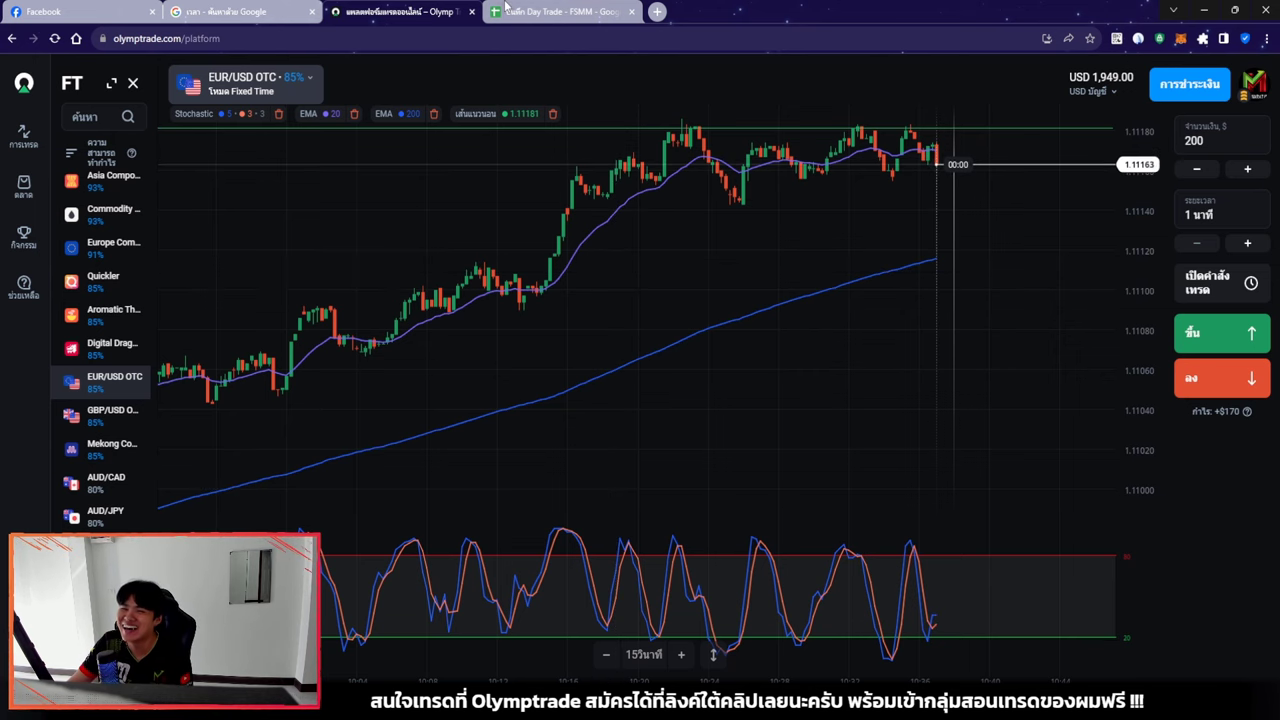
Record trade 9 in the Day Trade spreadsheet with a $200 stake and an 85% ROI, checking Olymp Trade for the figures
key("ctrl+Tab")
left_click(452, 8)
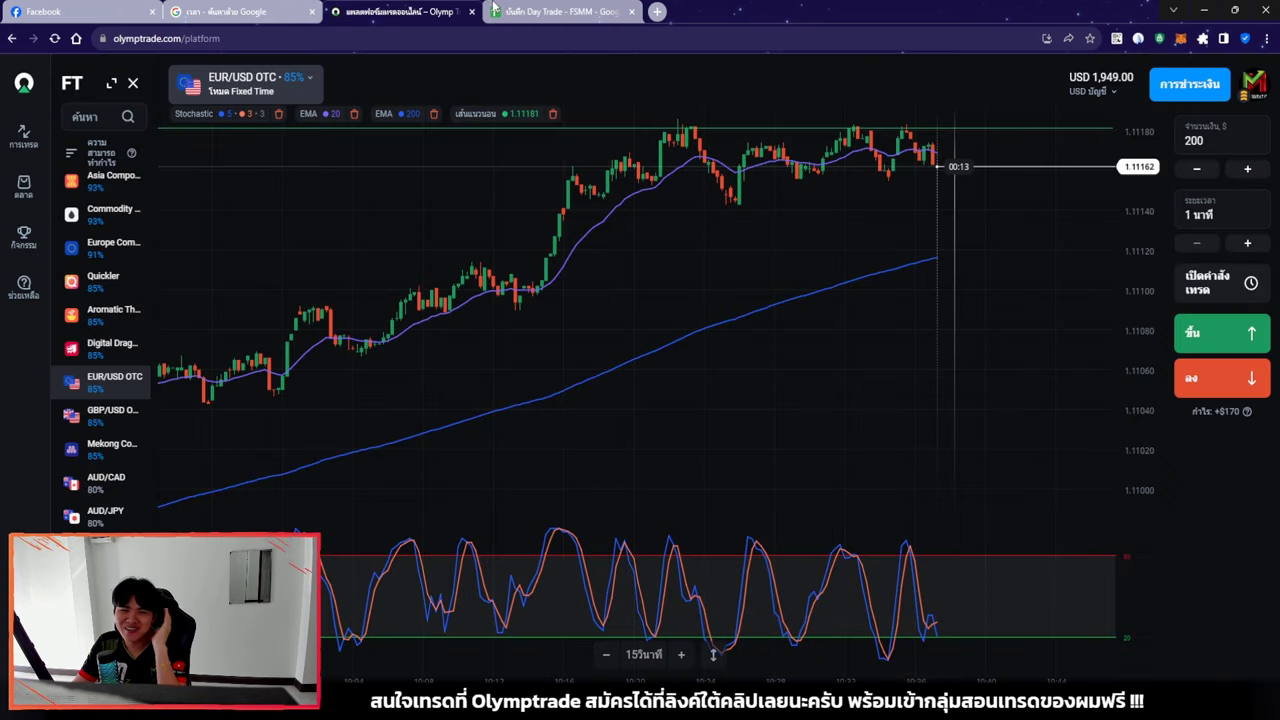
key("ctrl+Tab")
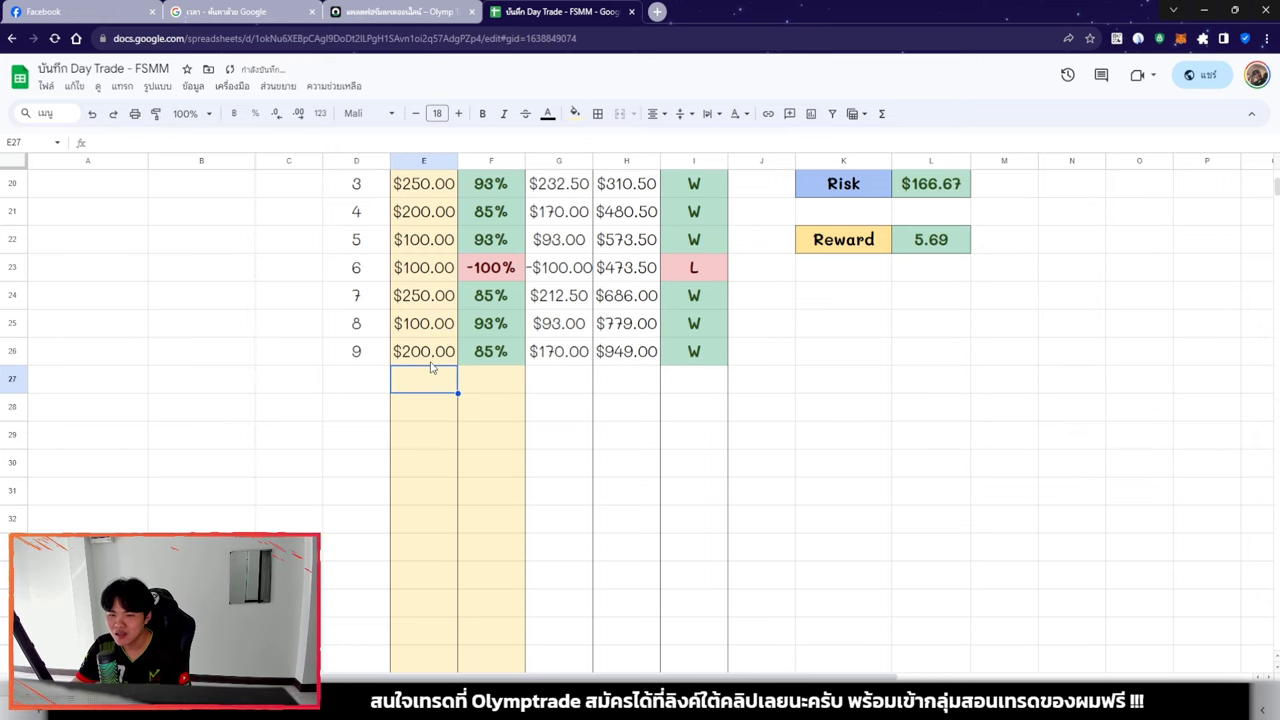
left_click(390, 10)
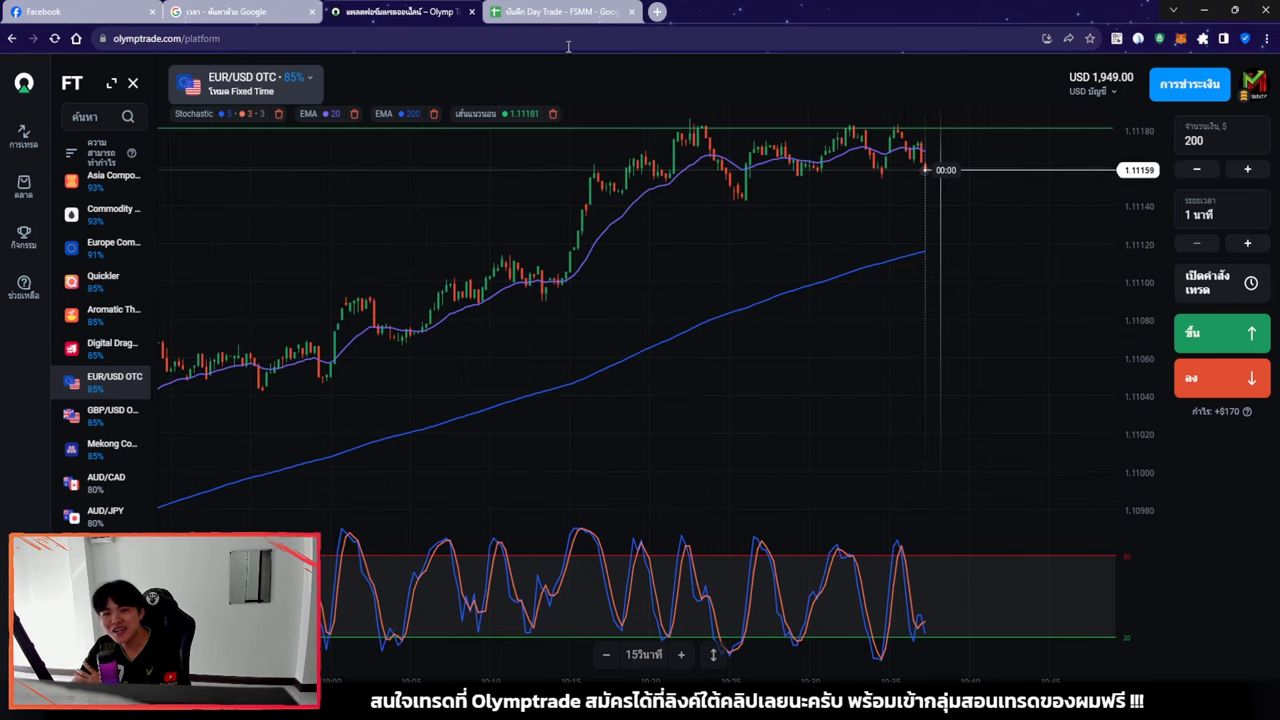
key("ctrl+Tab")
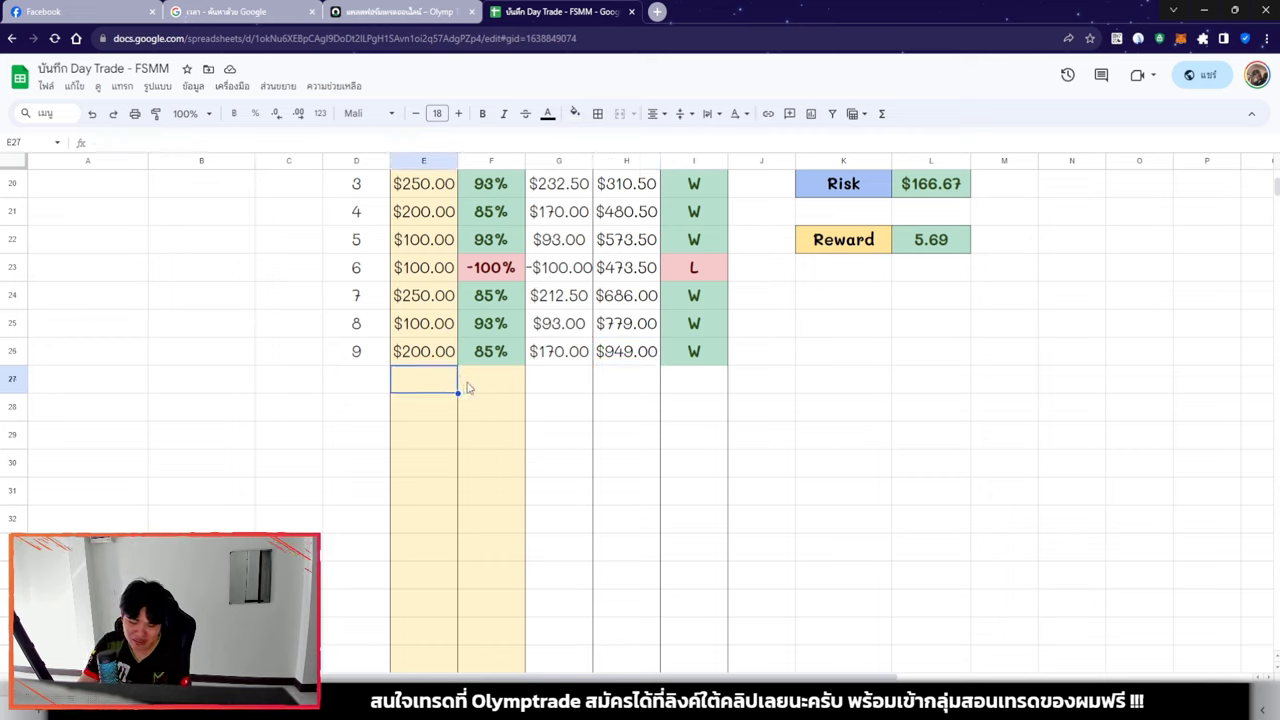
Enter a $100 stake for trade 10 in the Day Trade spreadsheet and switch back to Olymp Trade
key("Return")
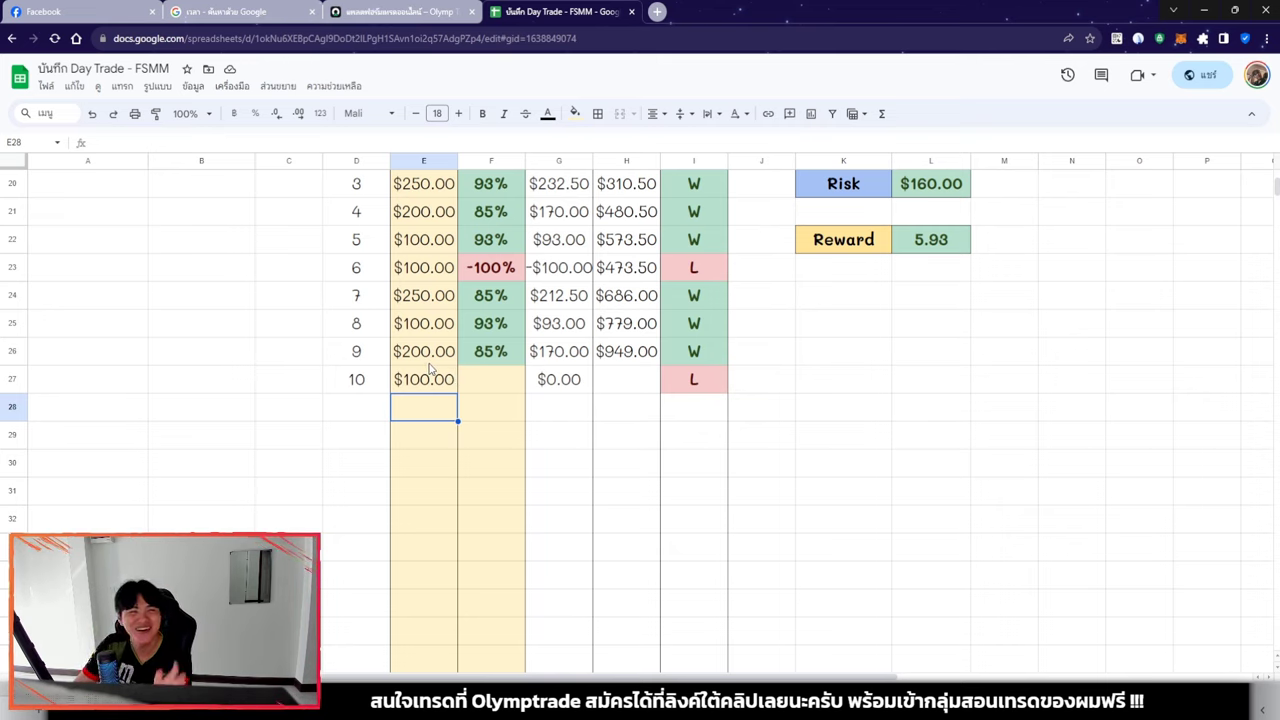
left_click(366, 8)
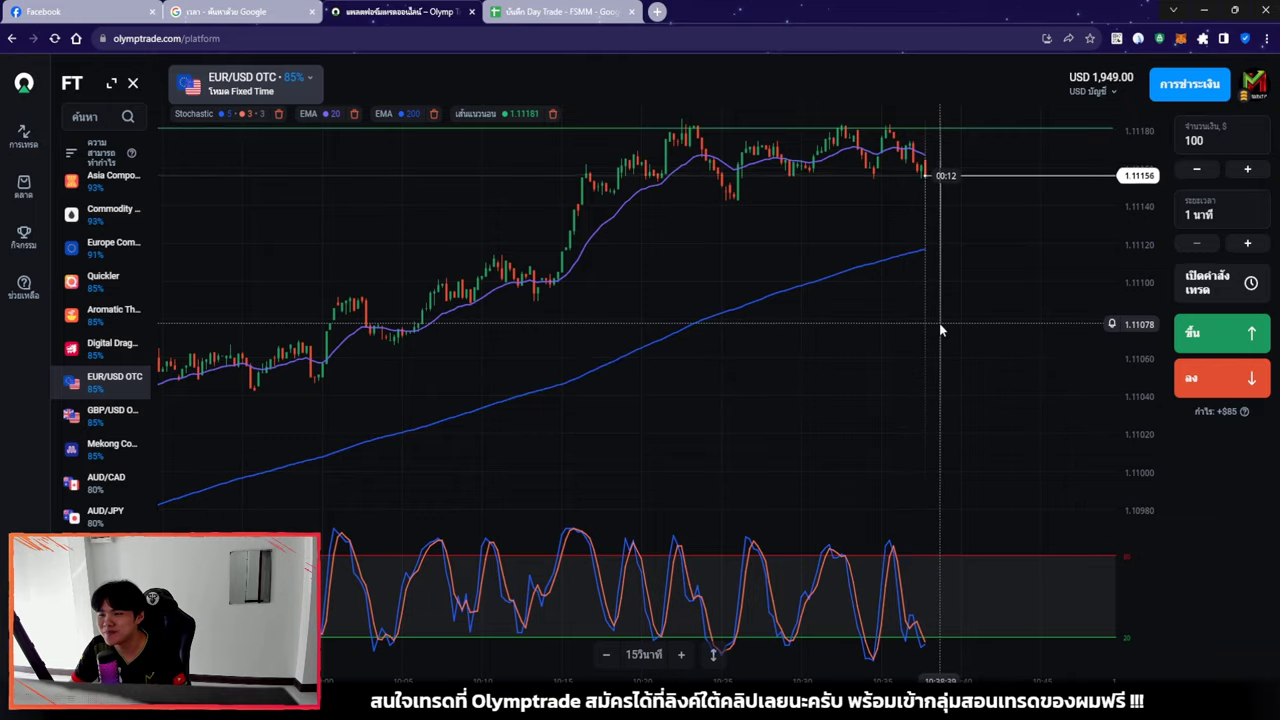
Look through the other index and currency charts, select EUR/USD OTC and open a 1-minute down trade of $100
left_click(112, 176)
left_click(112, 209)
left_click(112, 310)
left_click(112, 343)
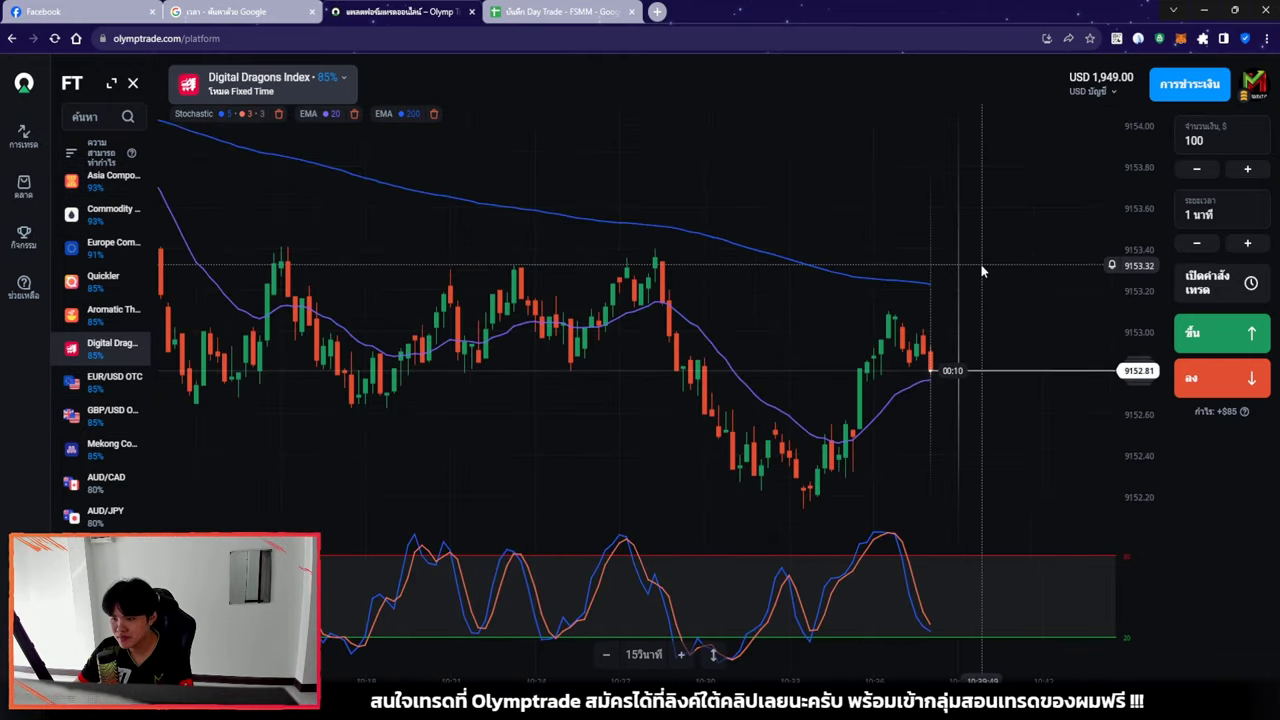
left_click(112, 410)
left_click(112, 477)
left_click(112, 178)
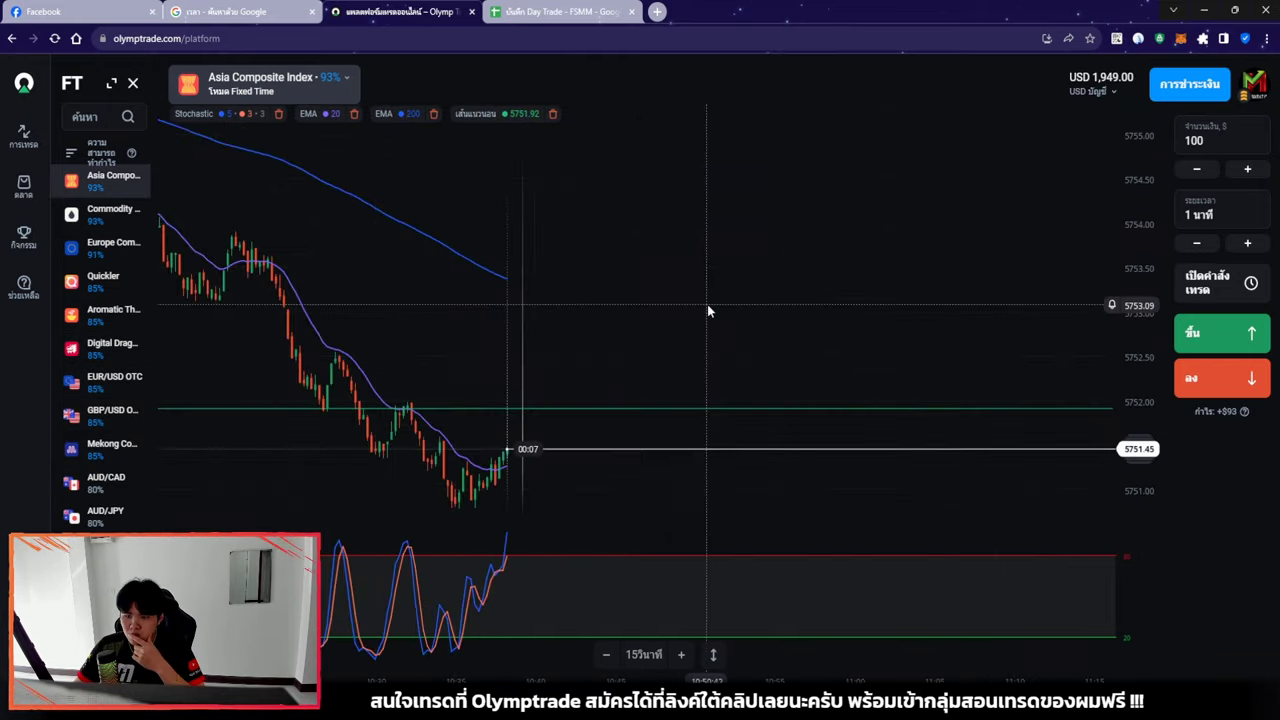
left_click(112, 243)
left_click(112, 176)
left_click(112, 310)
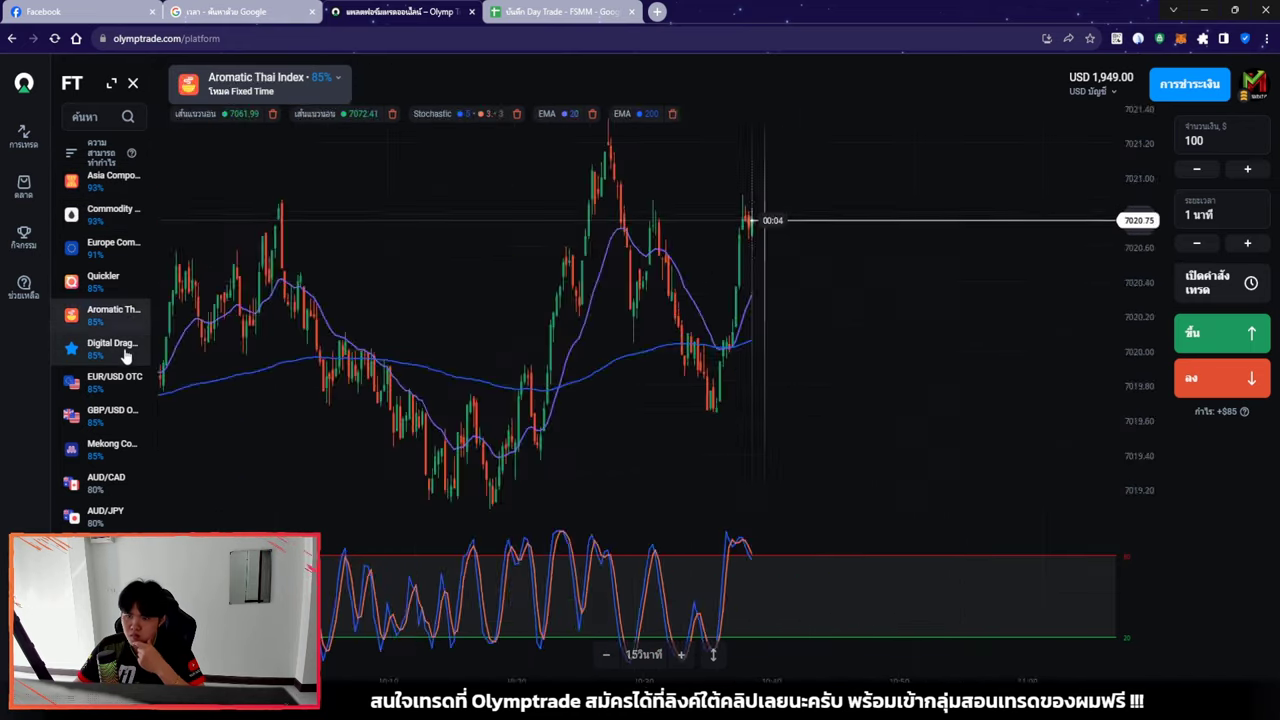
left_click(112, 377)
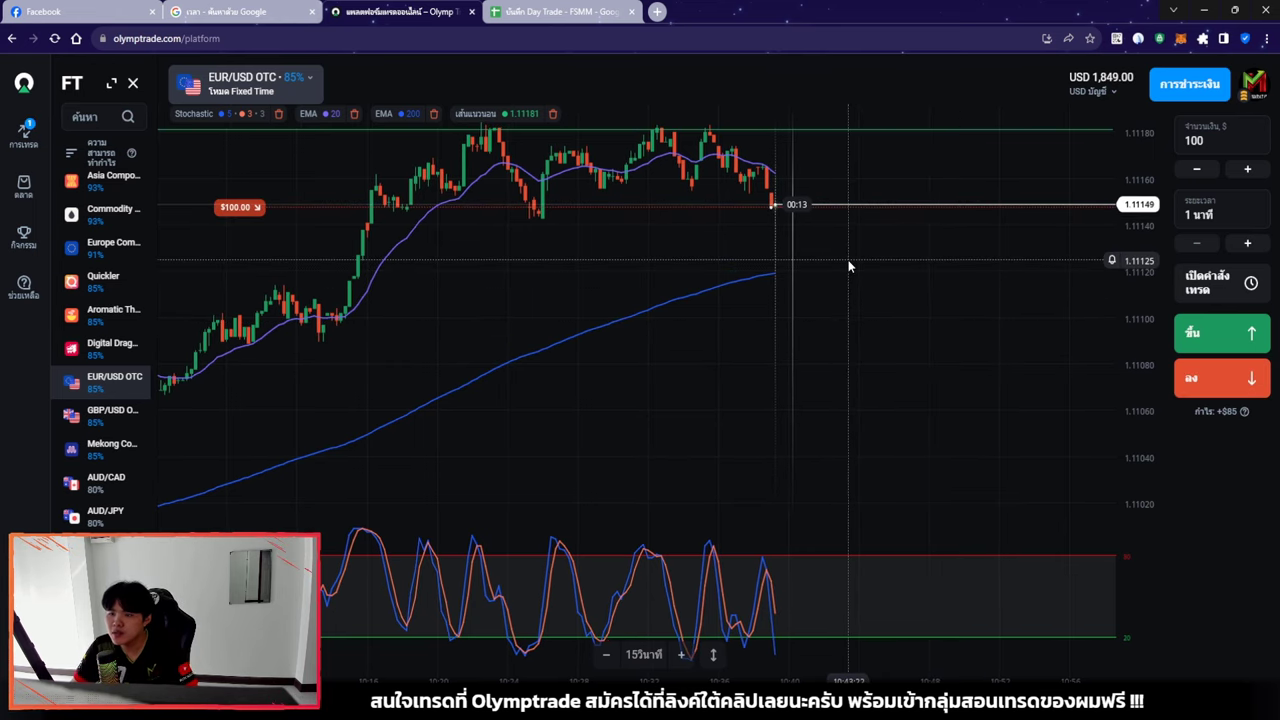
Examine the open EUR/USD OTC down trade against both EMAs and the green horizontal line at several ranges
scroll(838, 254, "up", 3)
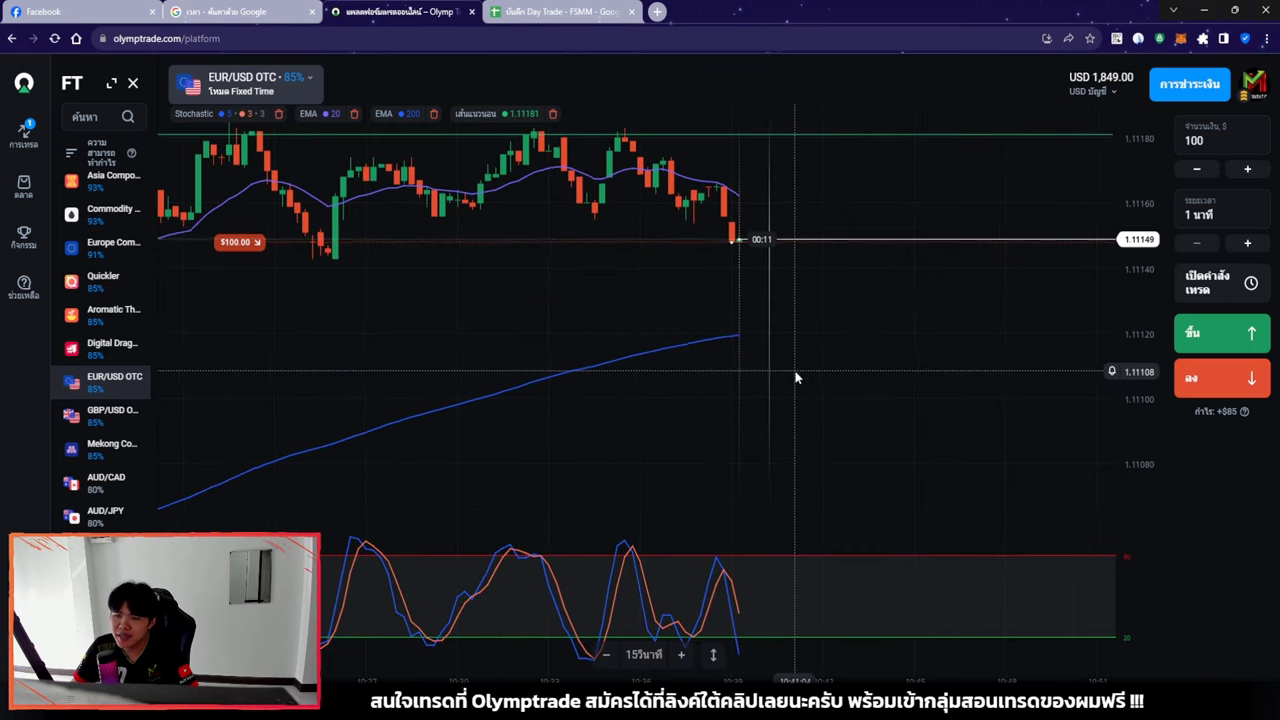
scroll(814, 291, "down", 2)
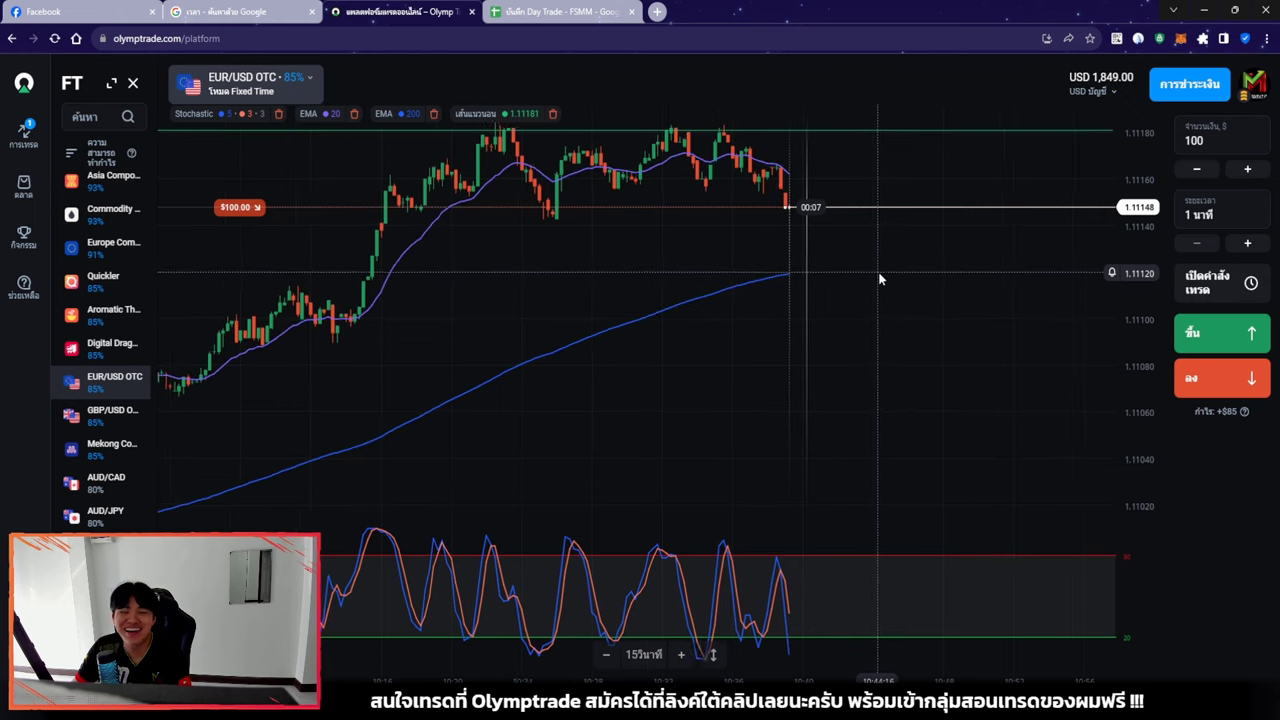
scroll(852, 268, "up", 1)
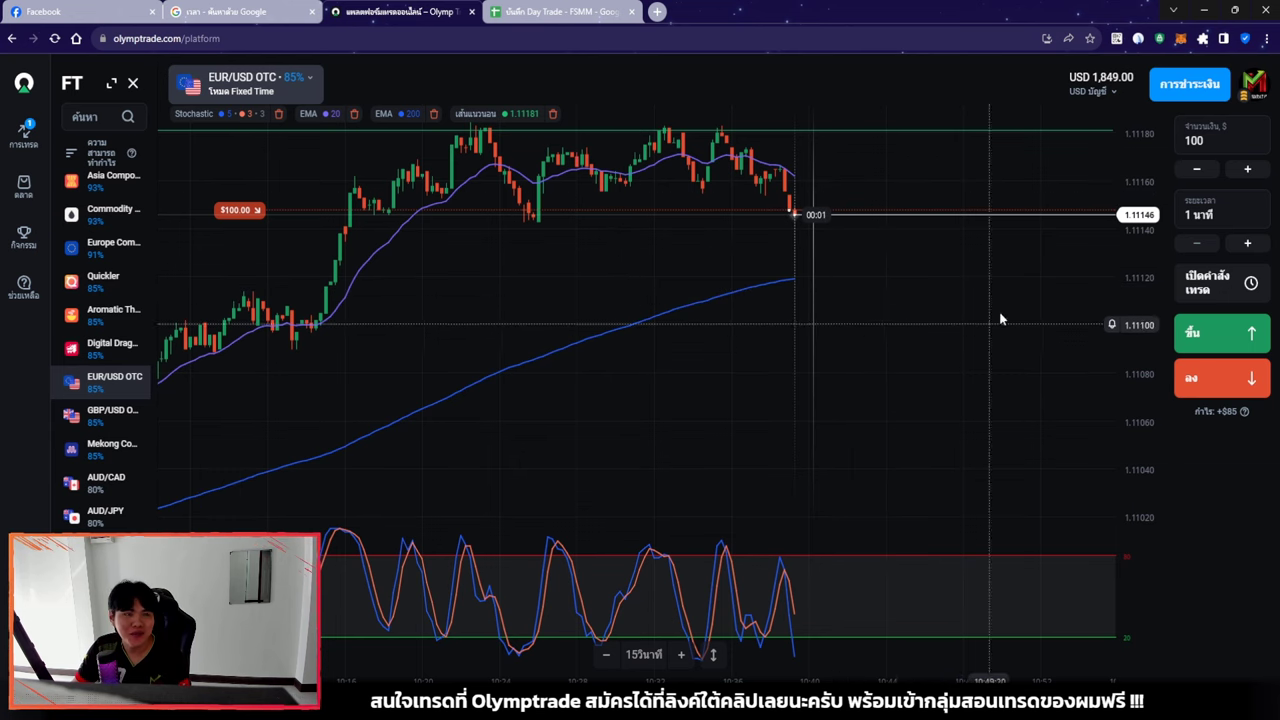
left_click(1136, 40)
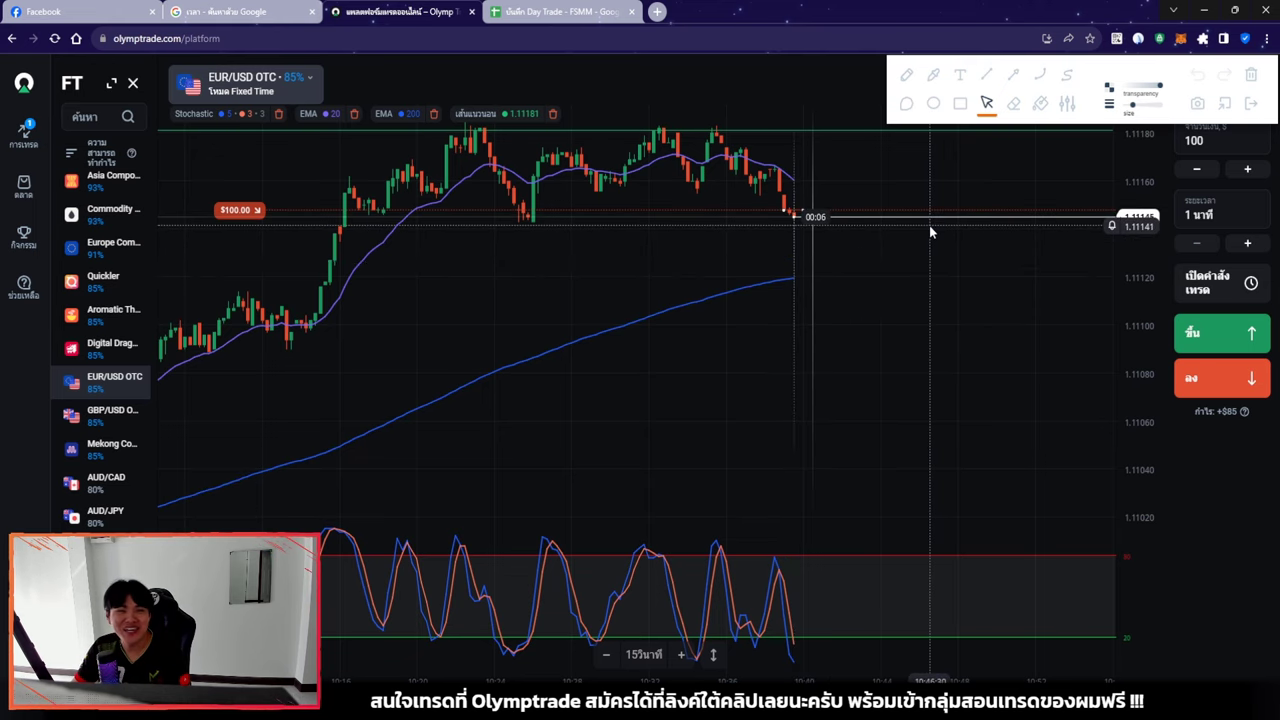
left_click(906, 74)
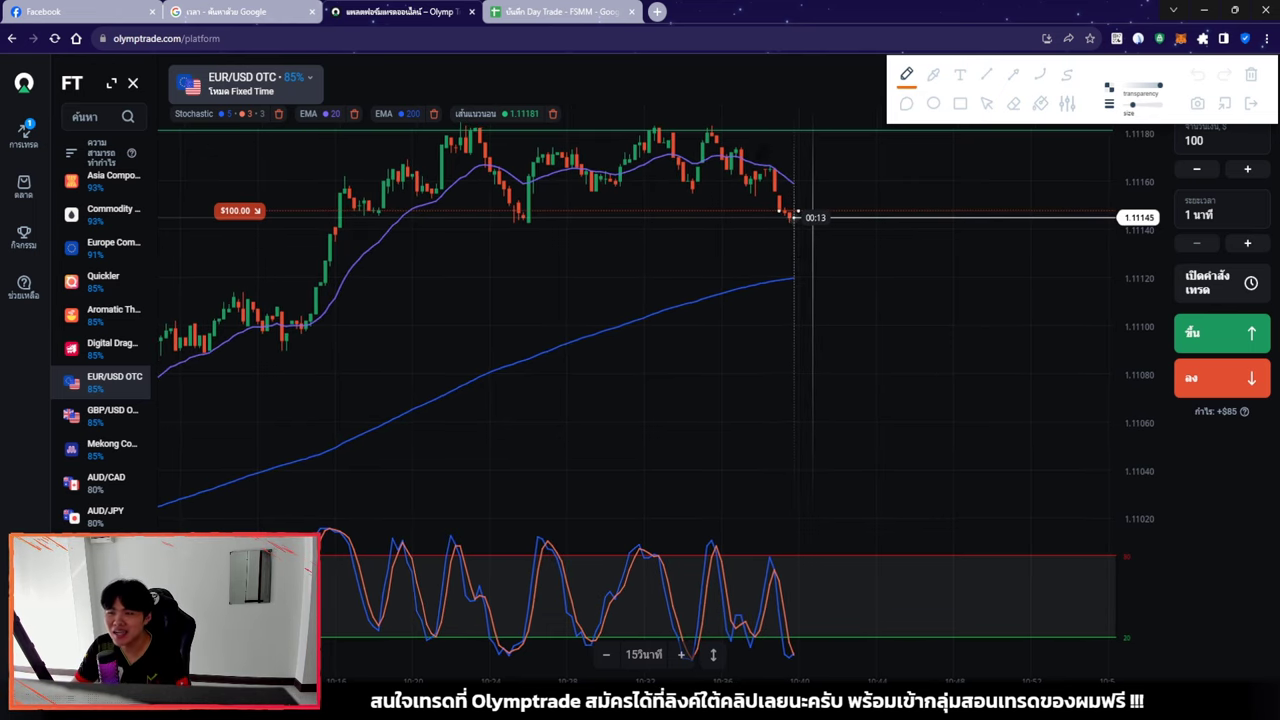
left_click(1250, 104)
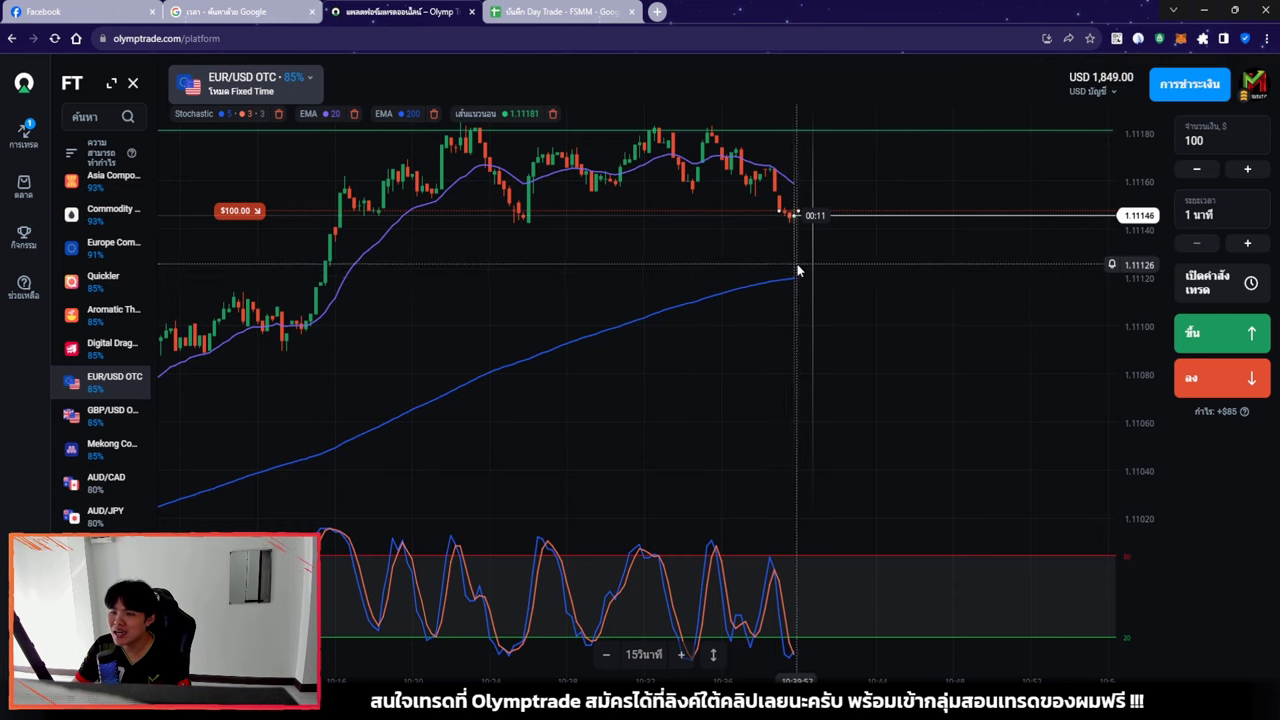
Draw a temporary annotation rectangle around the sideways candles below the green horizontal line, and clear it
scroll(620, 200, "down", 3)
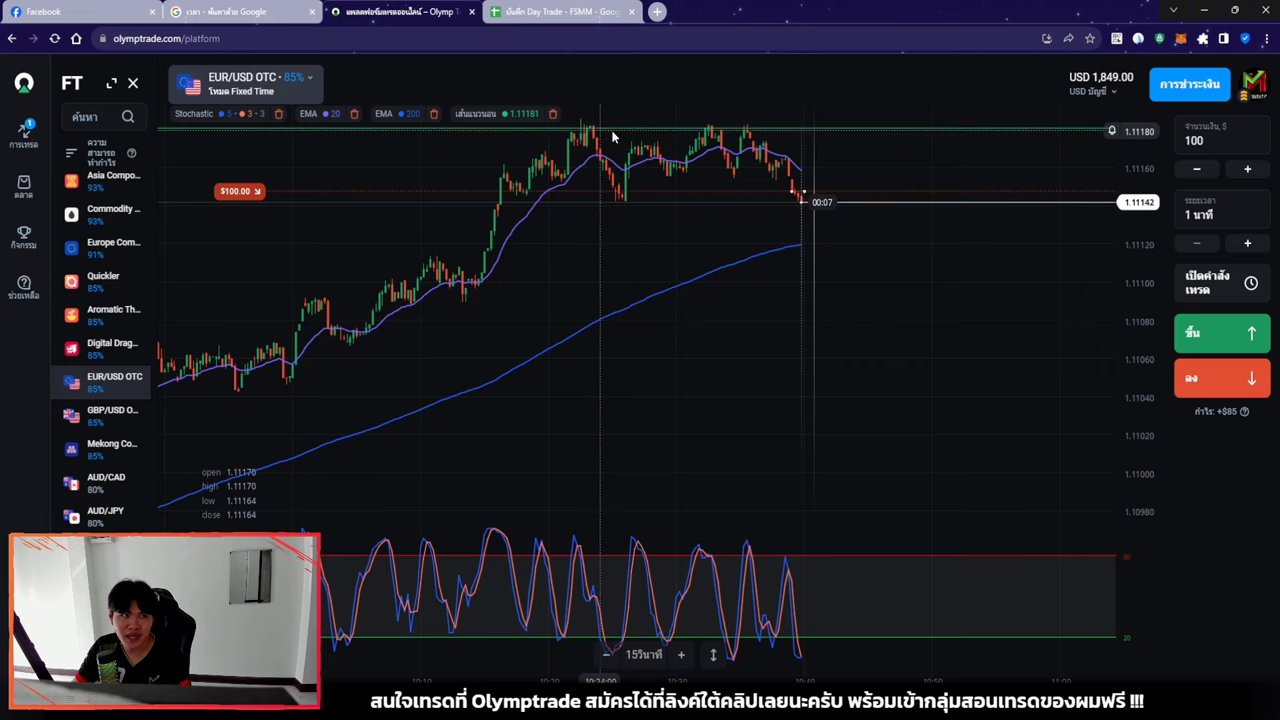
scroll(832, 180, "up", 3)
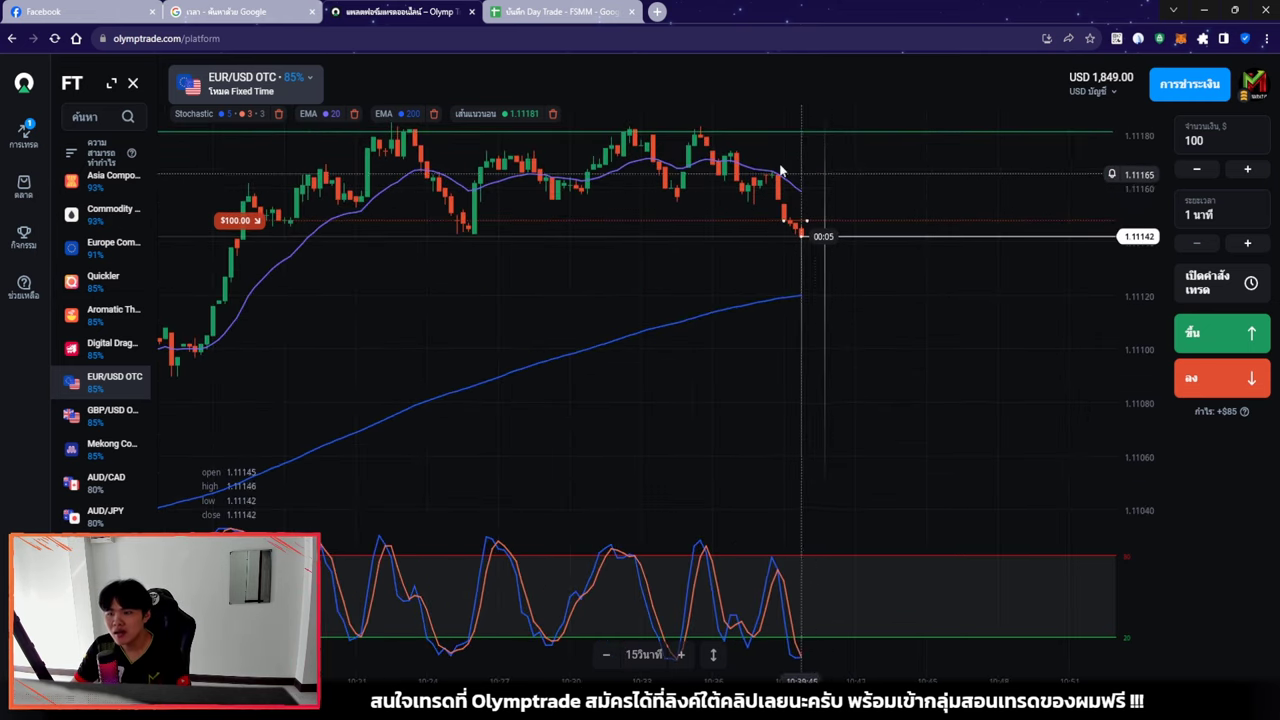
scroll(656, 176, "down", 2)
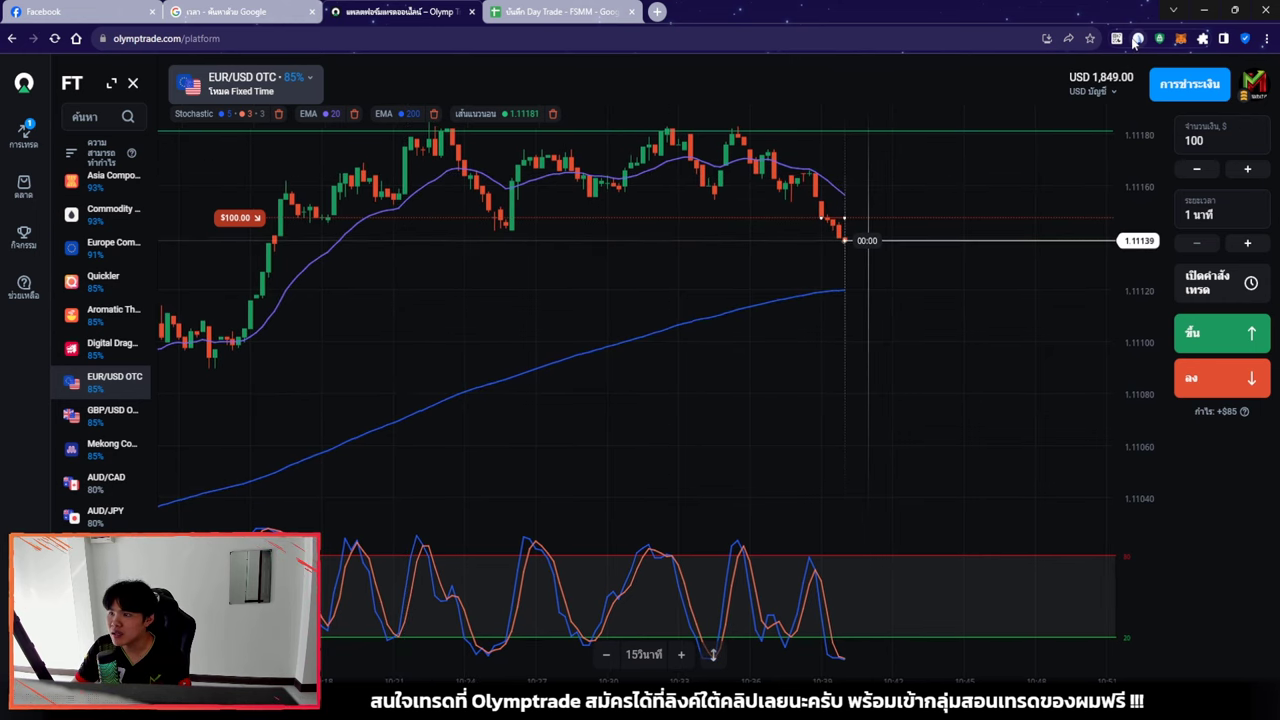
mouse_move(986, 104)
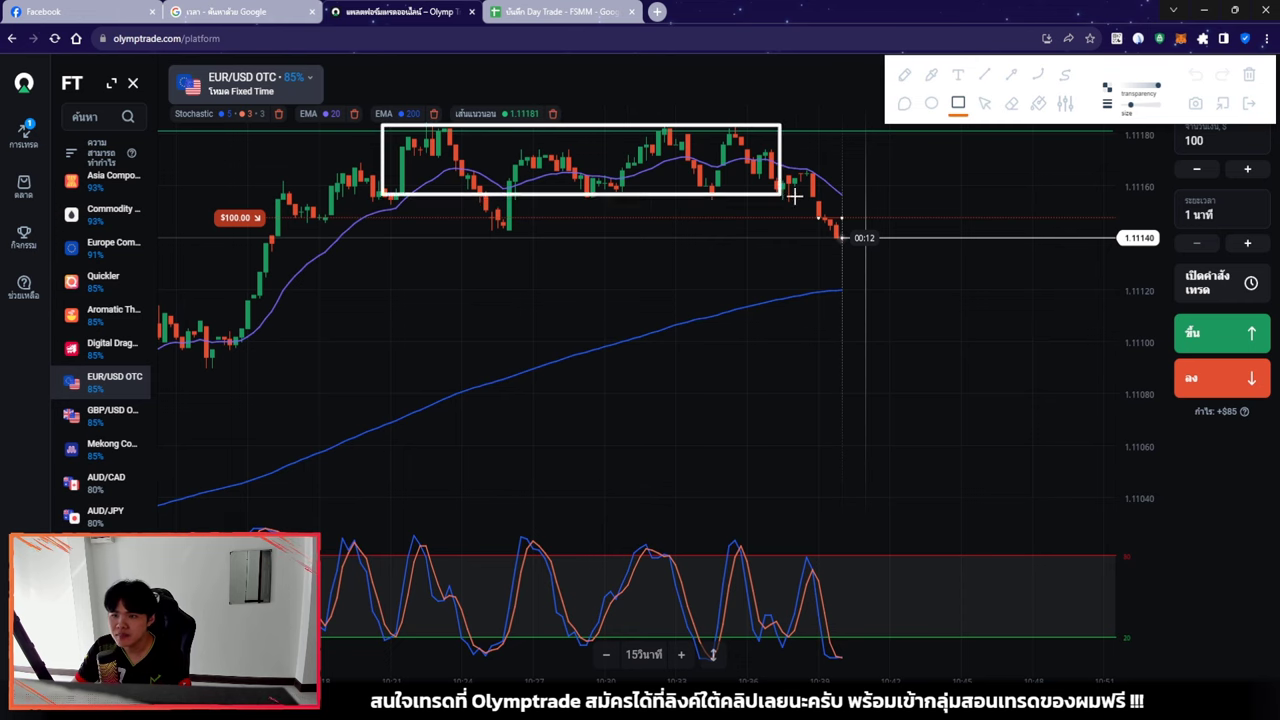
mouse_move(793, 197)
left_mouse_down()
mouse_move(843, 229)
mouse_move(822, 208)
left_mouse_up()
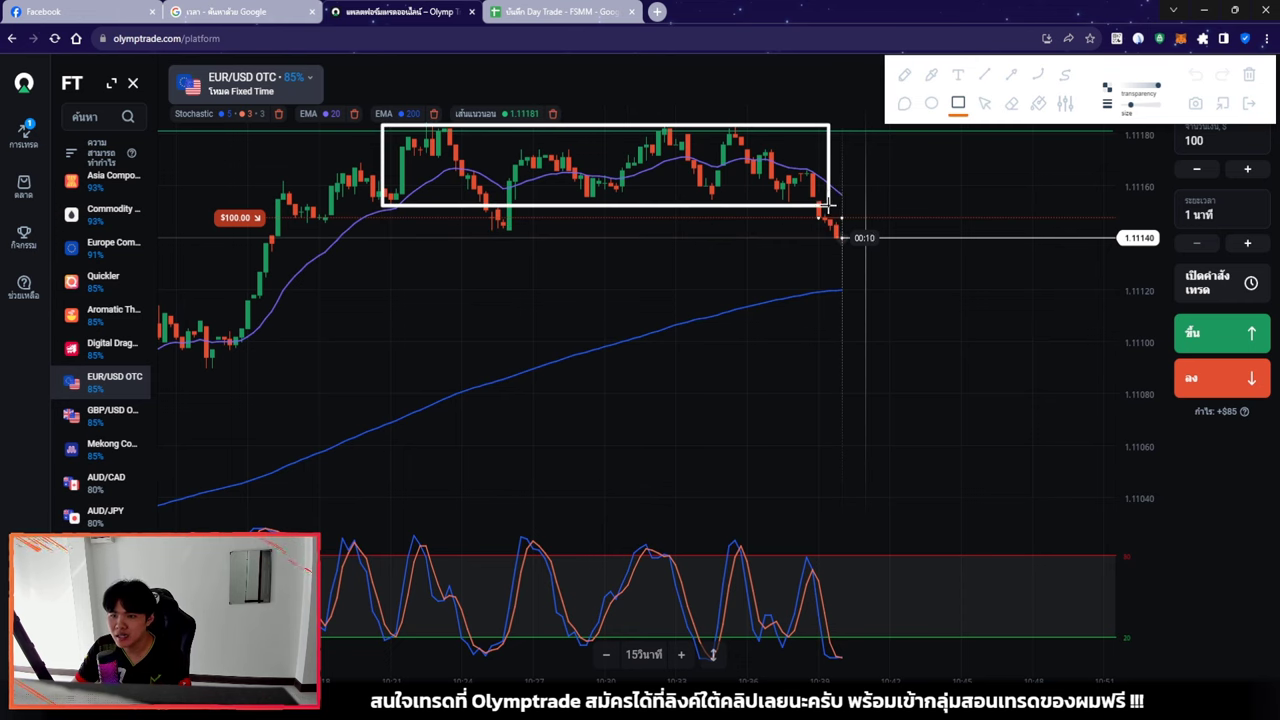
left_click(986, 105)
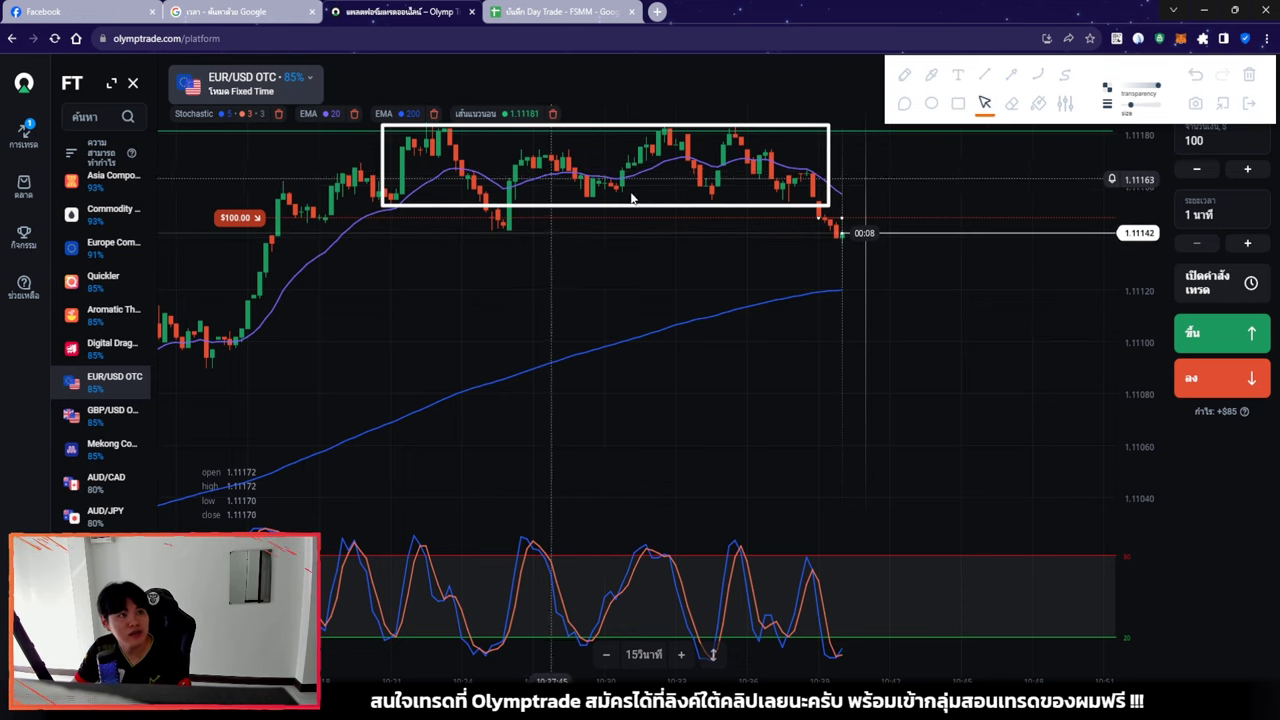
left_click(1249, 75)
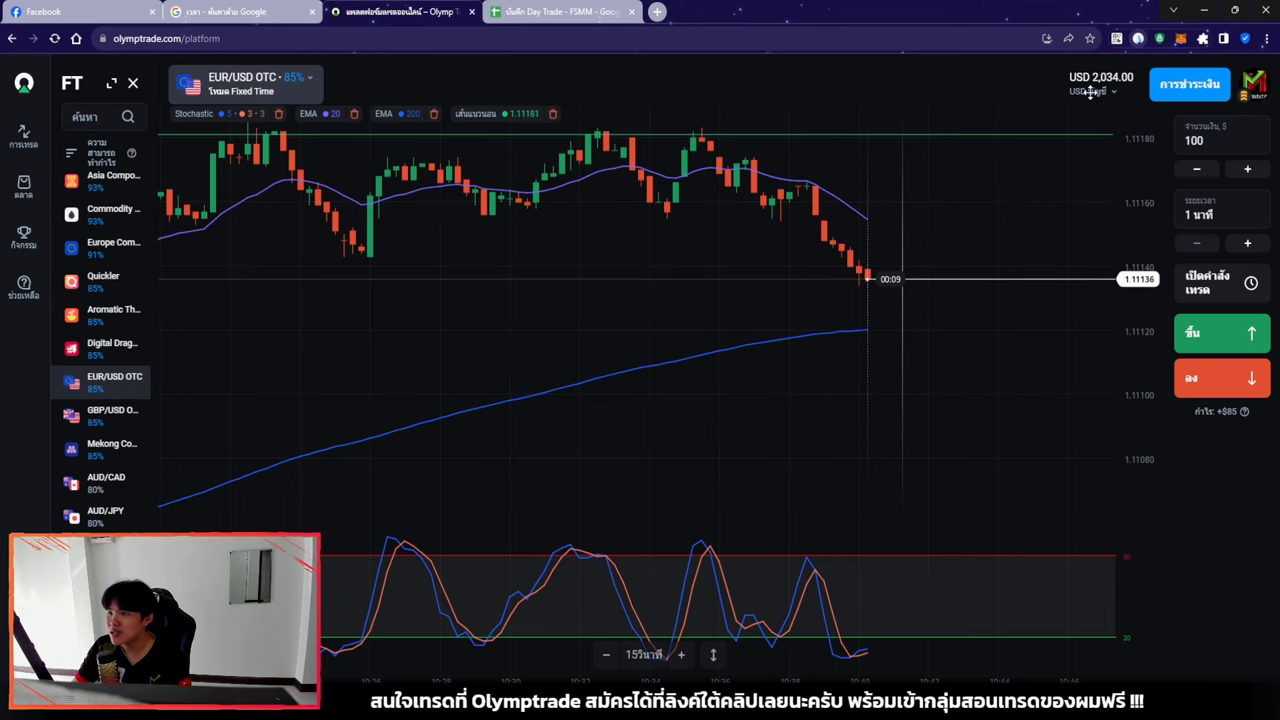
Frame the sideways range with a rectangle again, circle the candle breaking below it, and remove both annotations
key("alt+shift+d")
left_click_drag(230, 131, 822, 222)
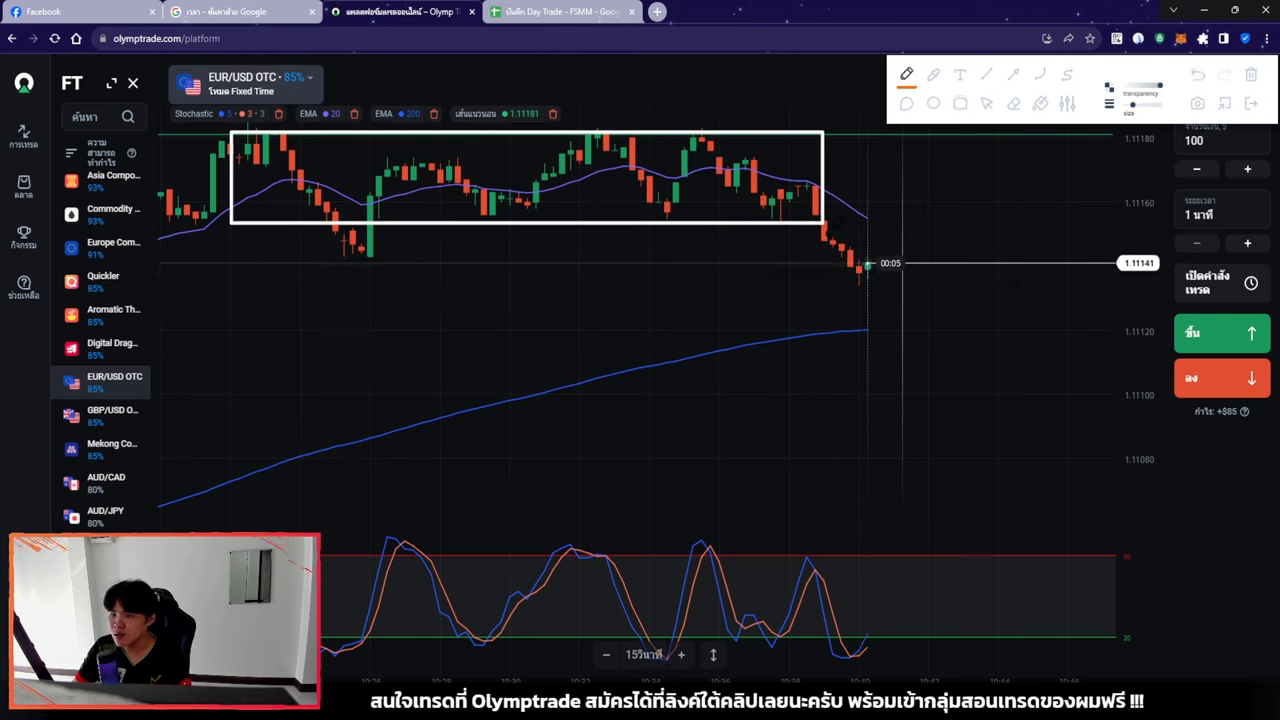
key("ctrl+z")
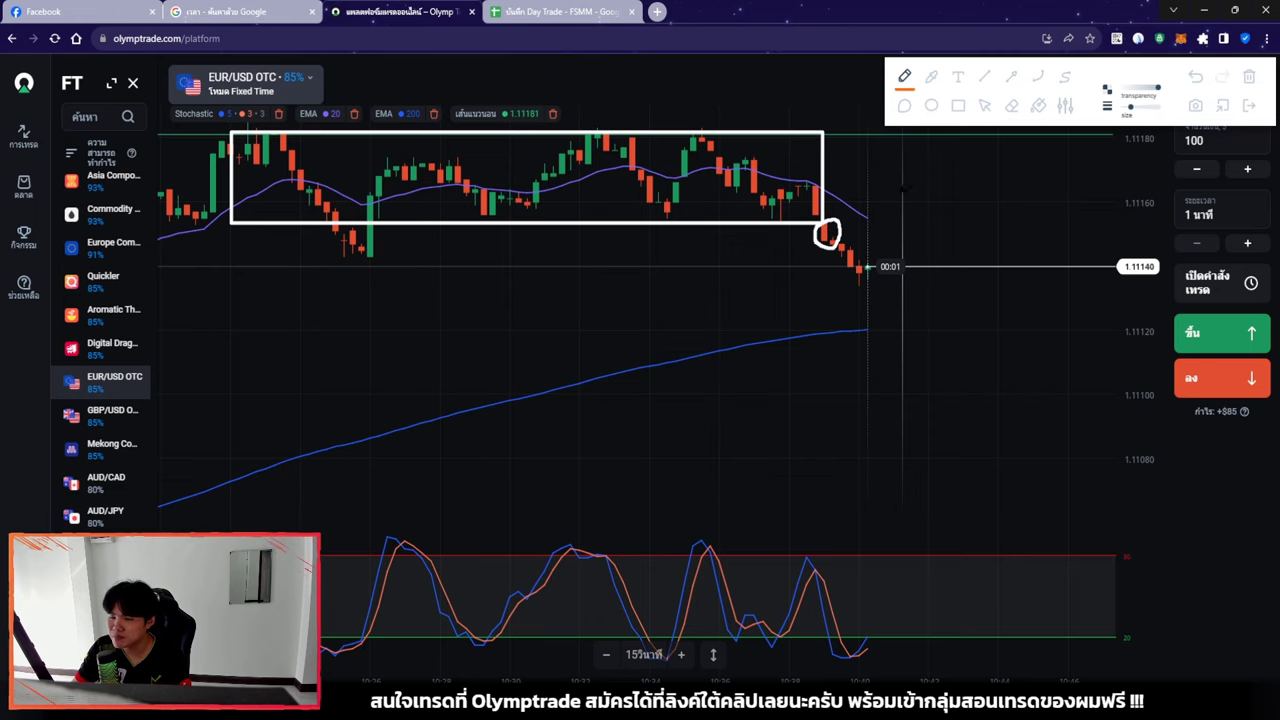
left_click(985, 106)
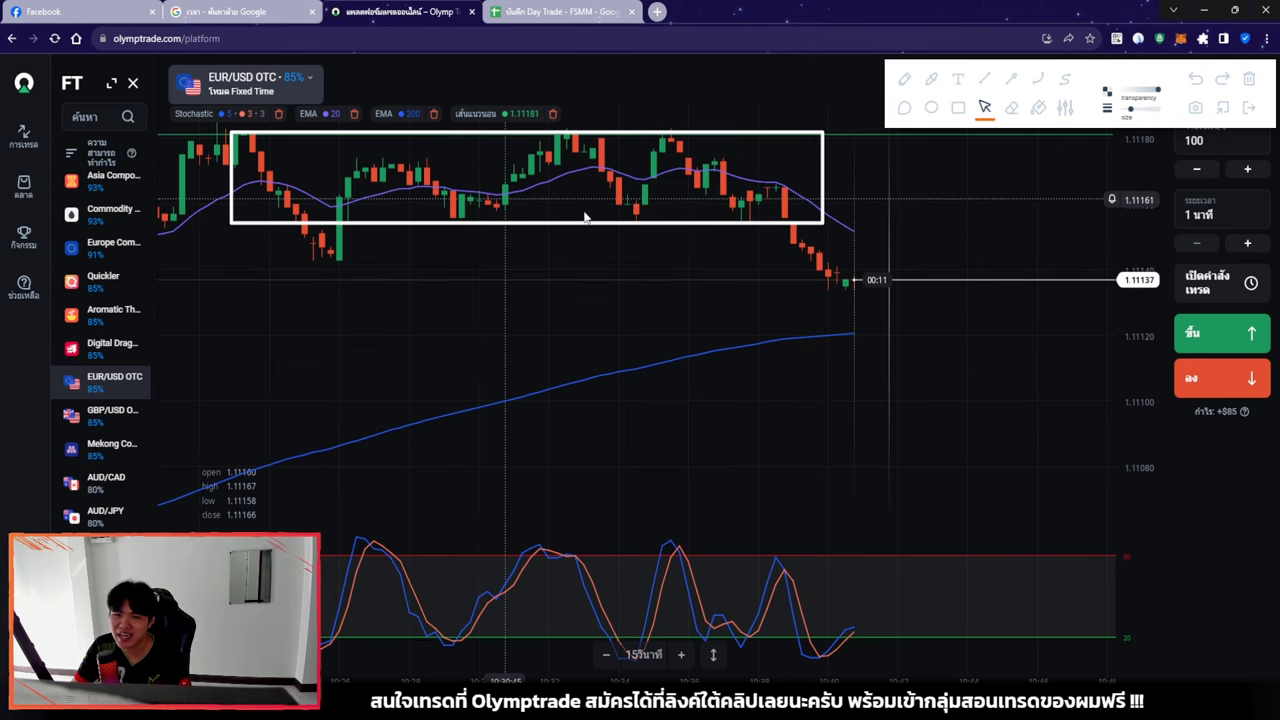
scroll(585, 228, "down", 1)
scroll(483, 178, "down", 1)
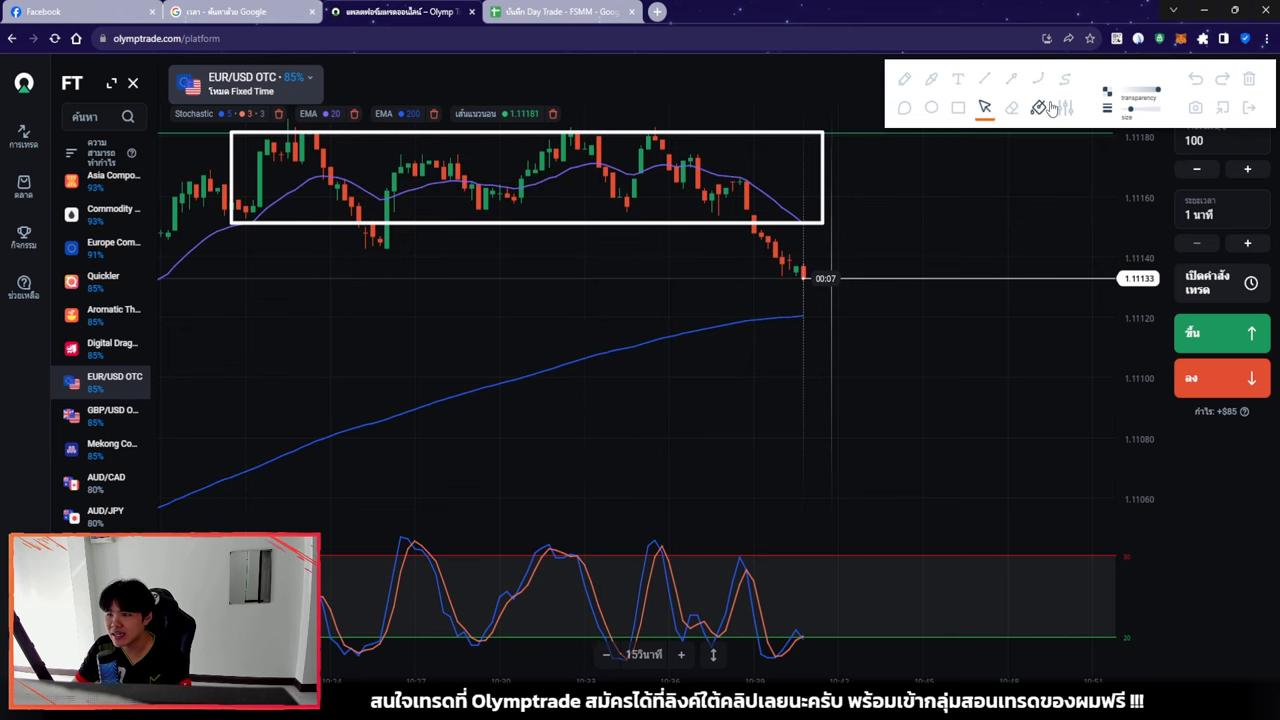
left_click(1250, 80)
Examine the EUR/USD OTC price movement between the two EMAs, together with the Stochastic, at wide and close ranges
scroll(833, 262, "down", 2)
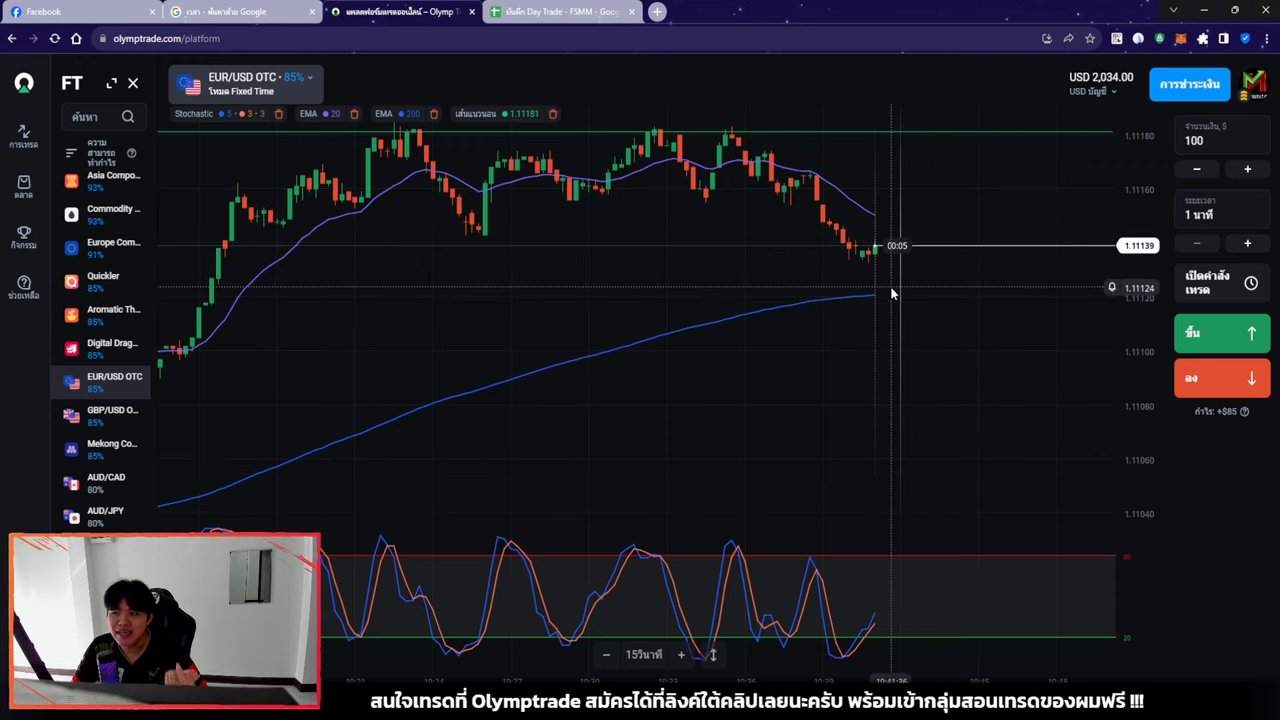
scroll(878, 247, "up", 5)
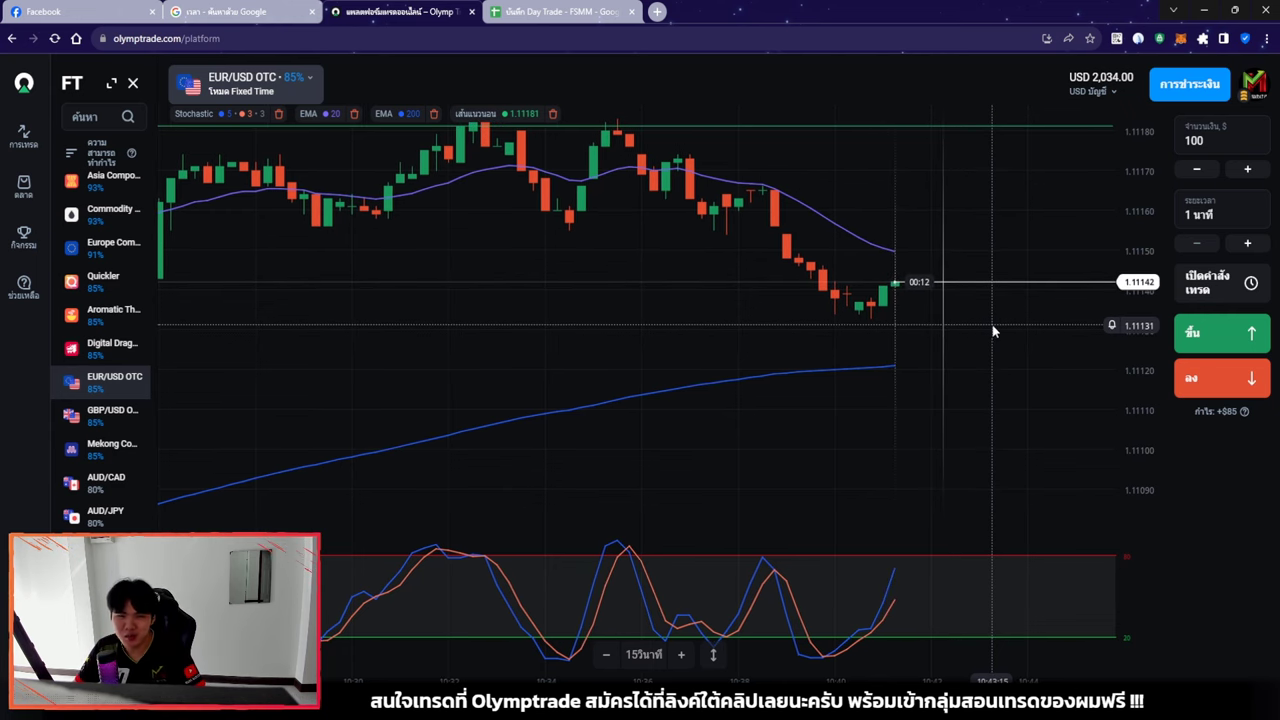
scroll(950, 260, "down", 5)
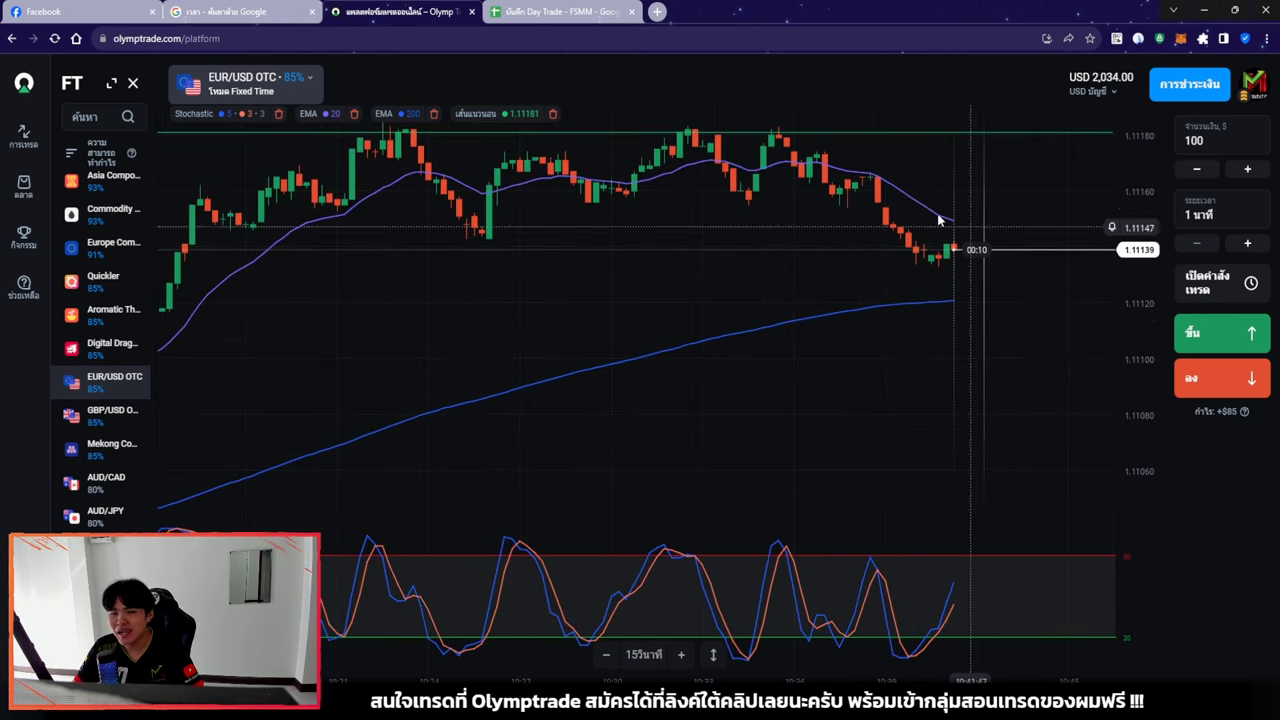
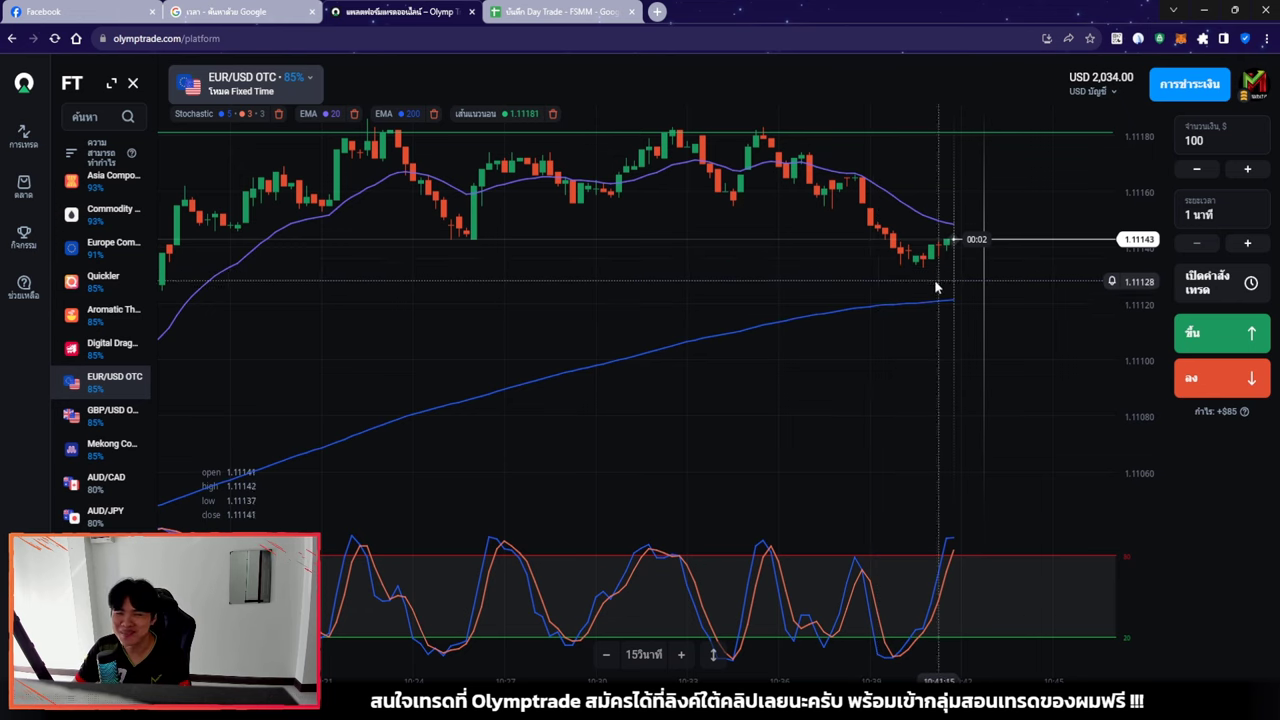
Record an 85% ROI for trade 10 in the Day Trade spreadsheet by copying the ROI of trade 9
left_click(560, 11)
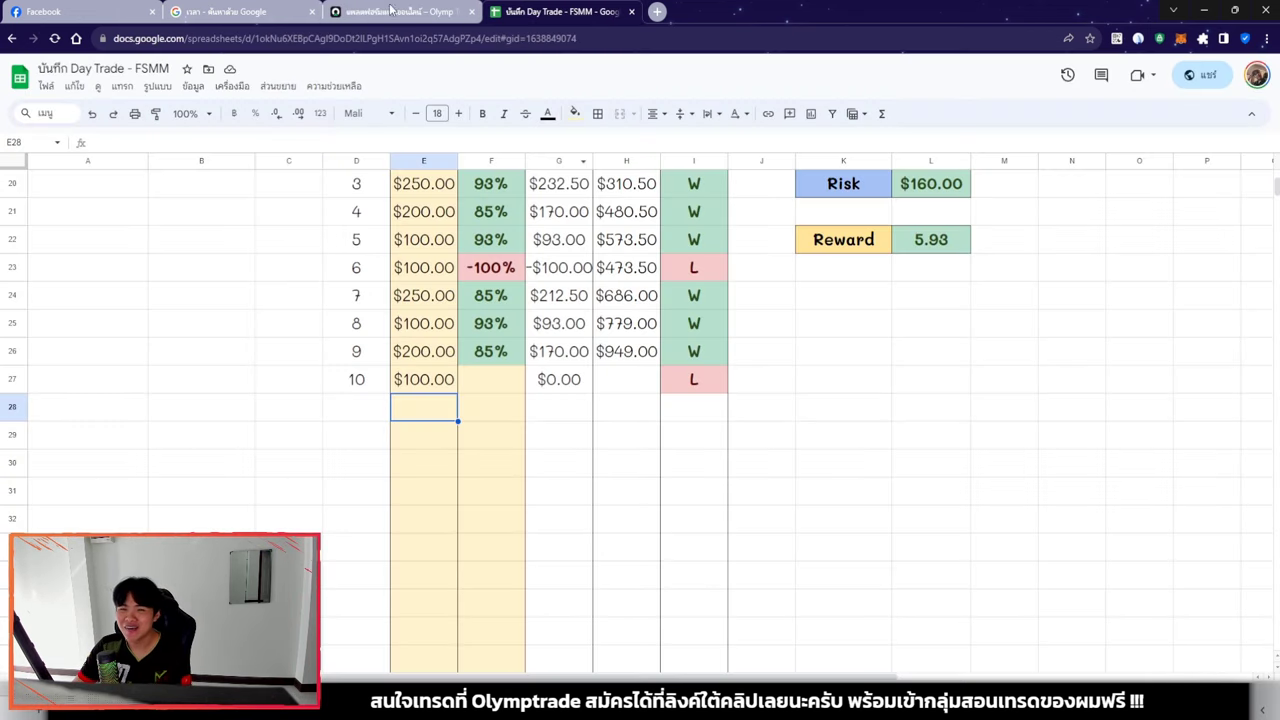
left_click(390, 11)
left_click(560, 11)
left_click_drag(490, 351, 487, 387)
key("ctrl+c")
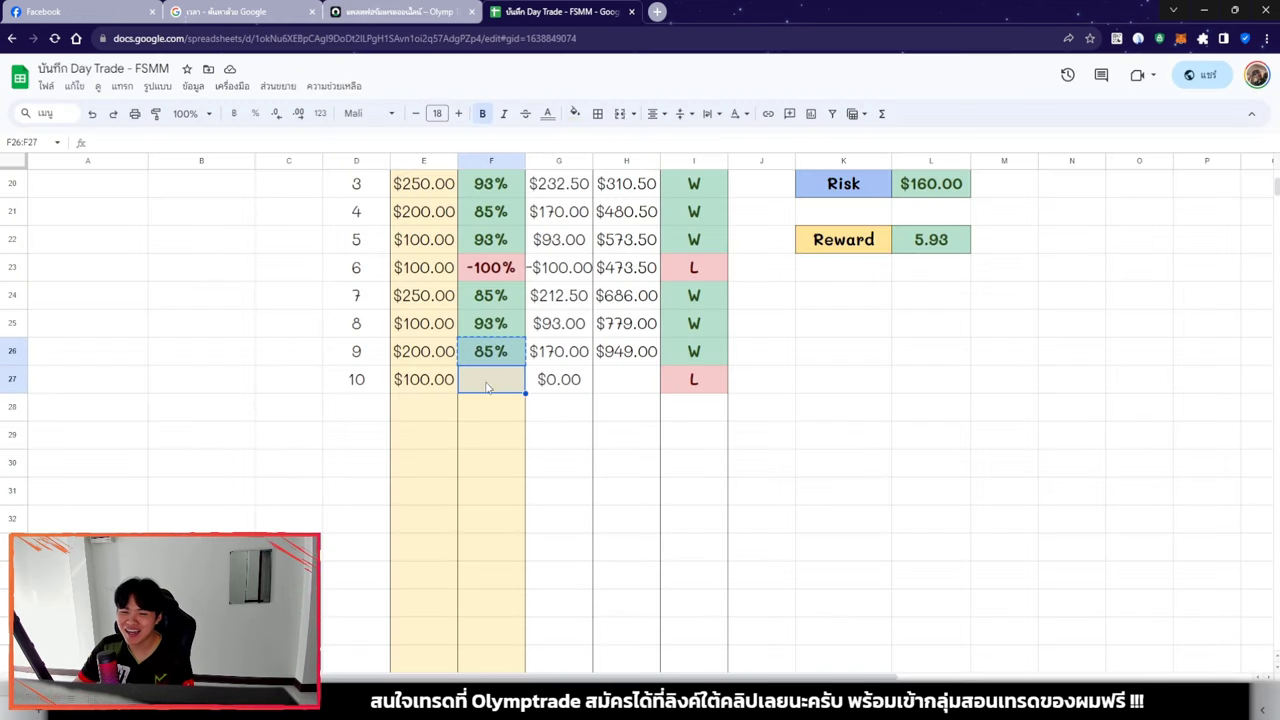
key("ctrl+v")
left_click(418, 418)
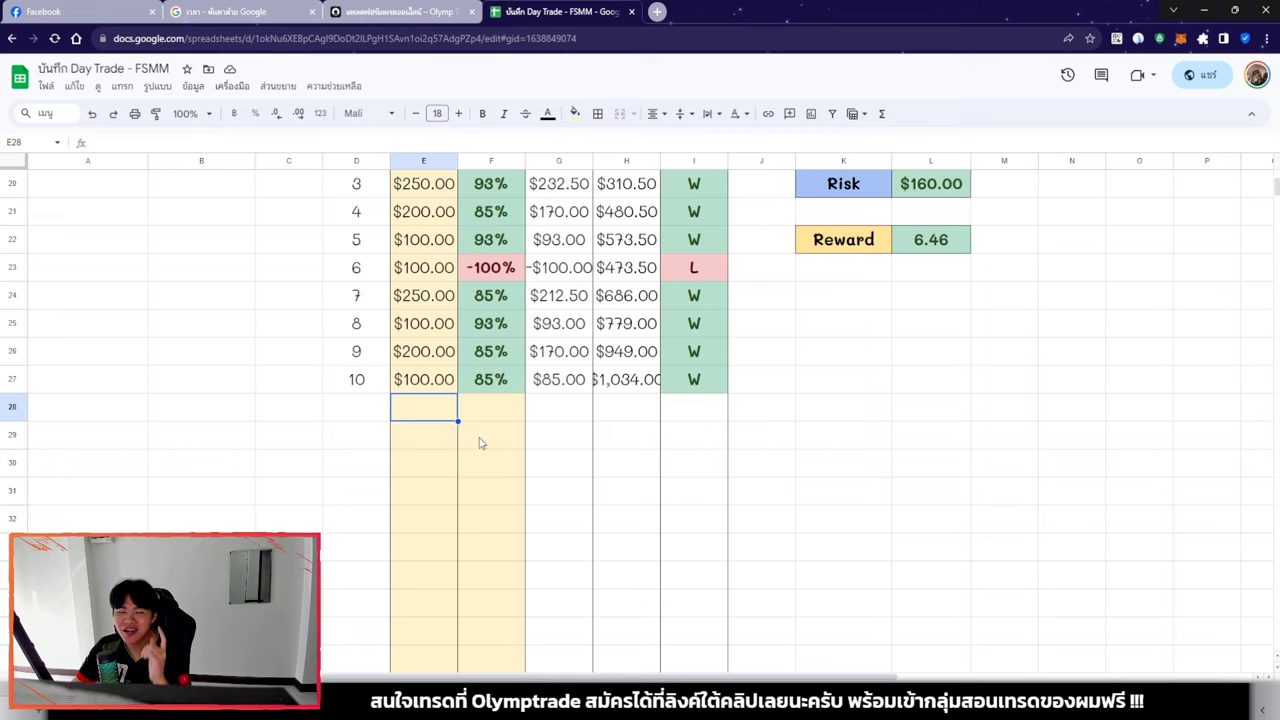
Review the cumulative sum, profit chart, win/lose figures and reward ratio in the spreadsheet, comparing them with the Olymp Trade balance
left_click(629, 386)
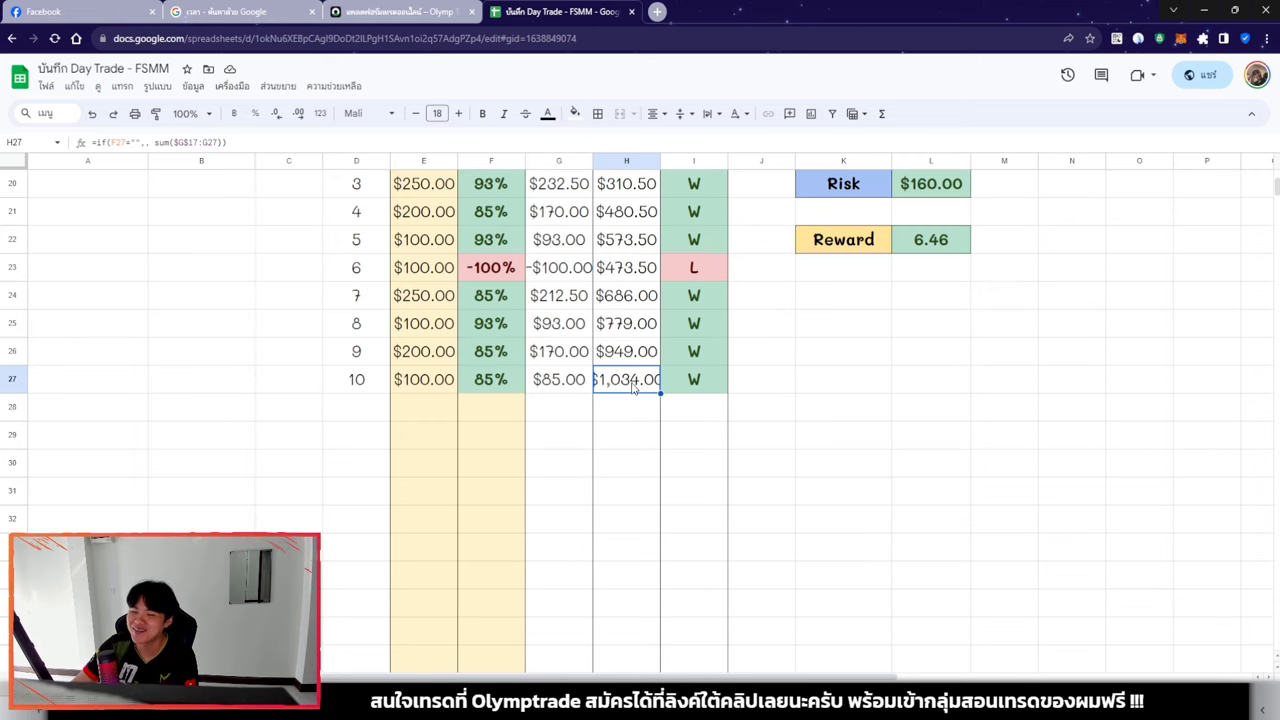
scroll(646, 409, "up", 6)
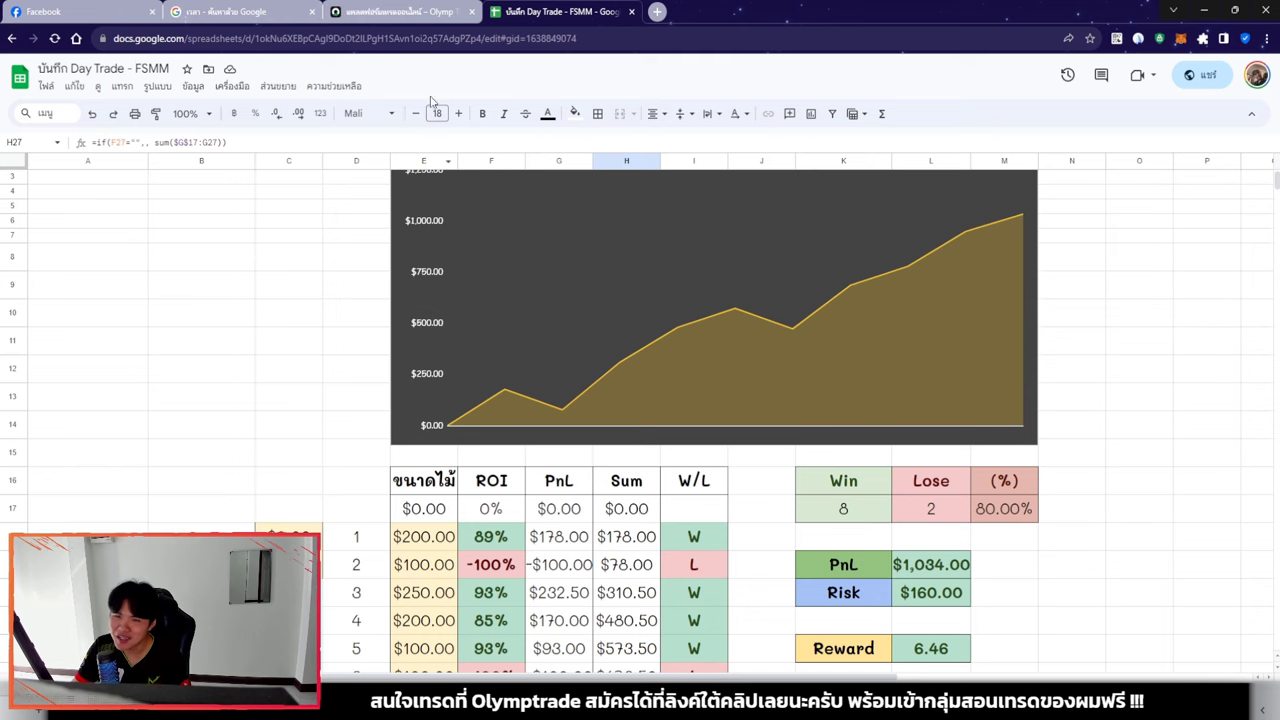
left_click(427, 10)
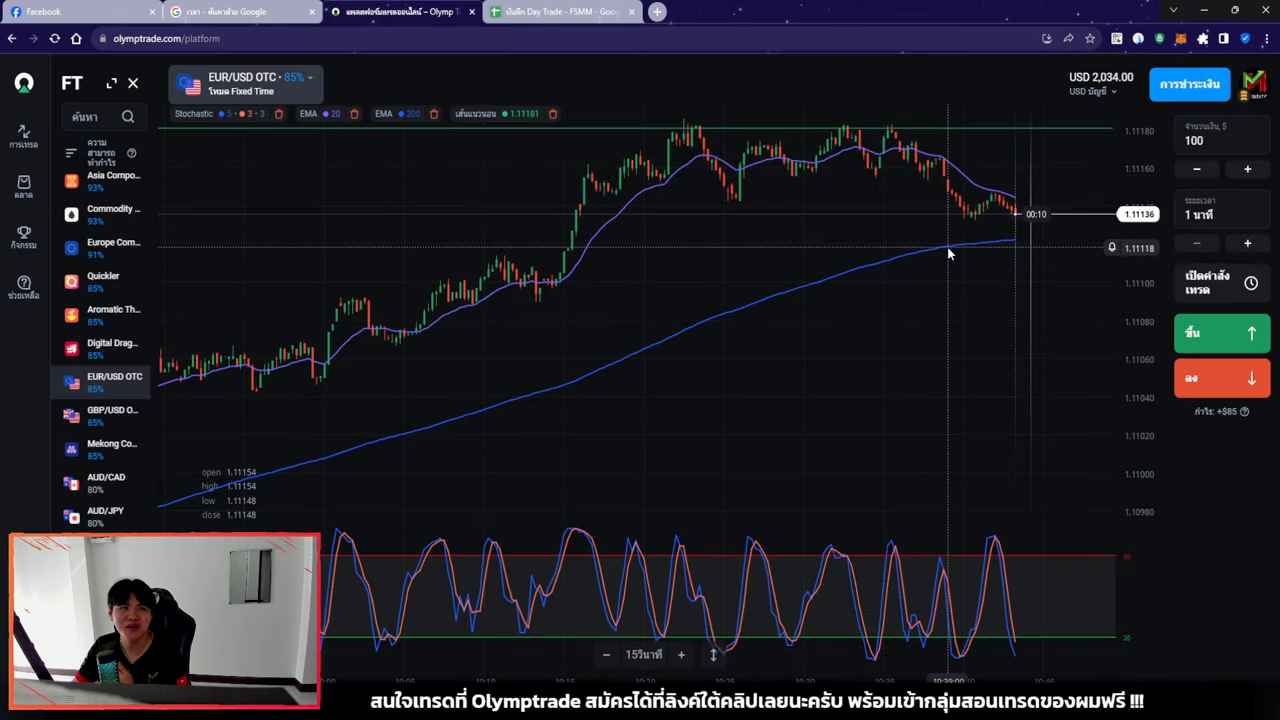
left_click(550, 11)
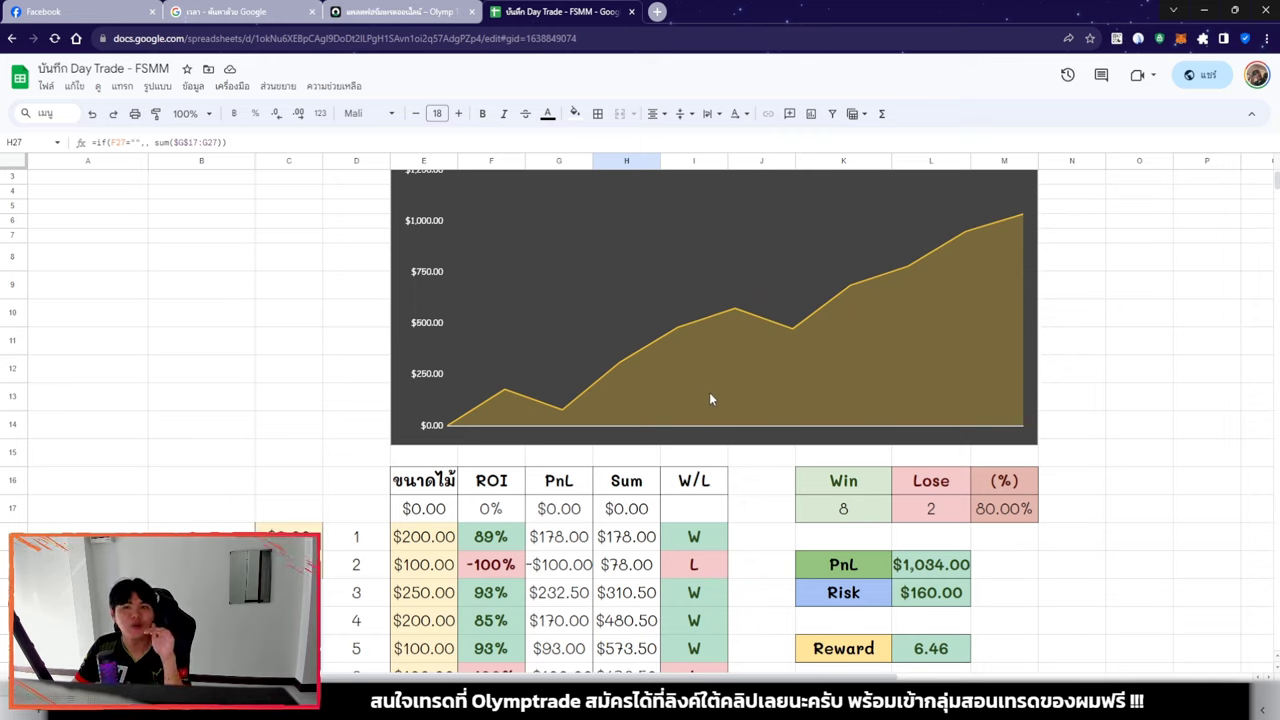
scroll(711, 397, "down", 3)
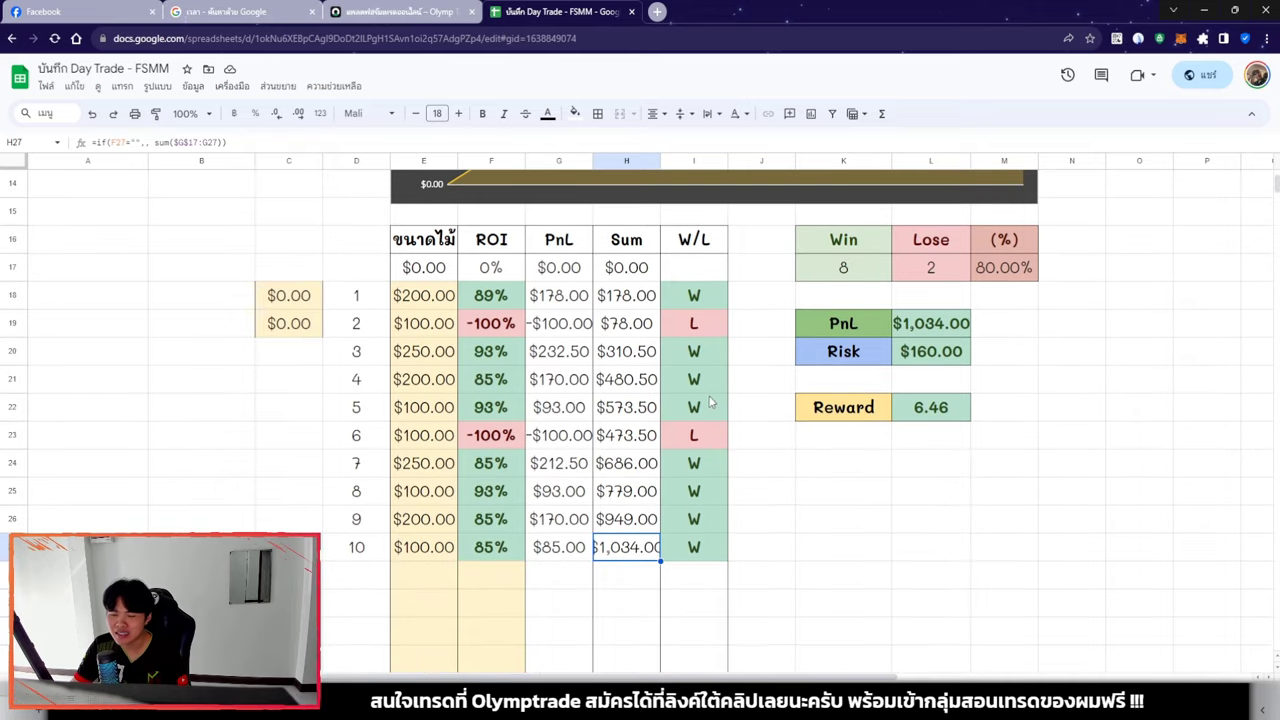
left_click(473, 582)
left_click(510, 604)
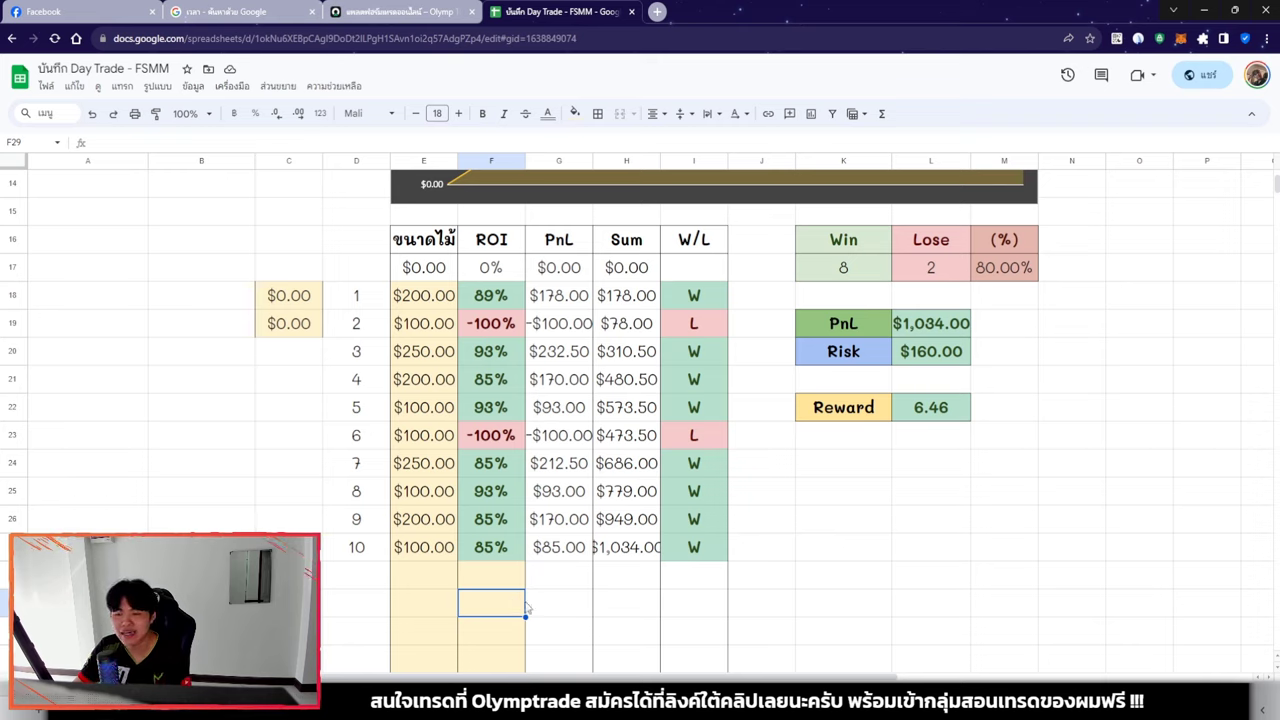
left_click(682, 610)
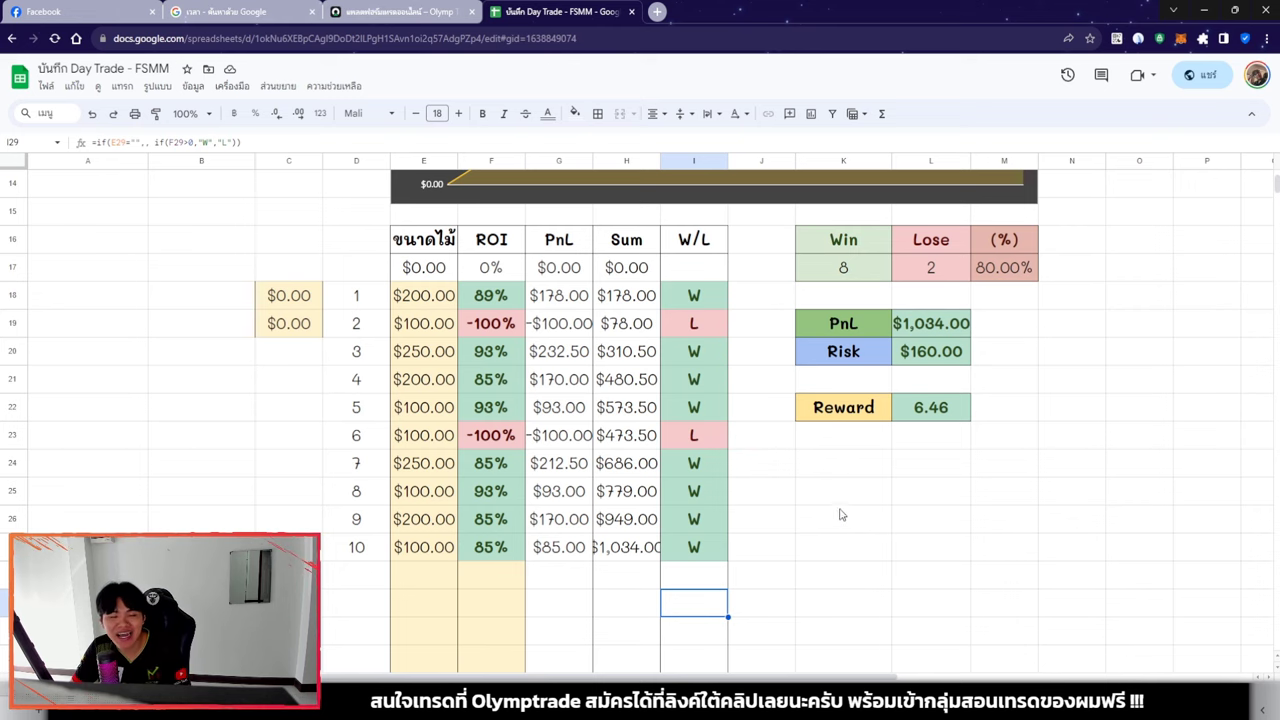
scroll(680, 447, "down", 1)
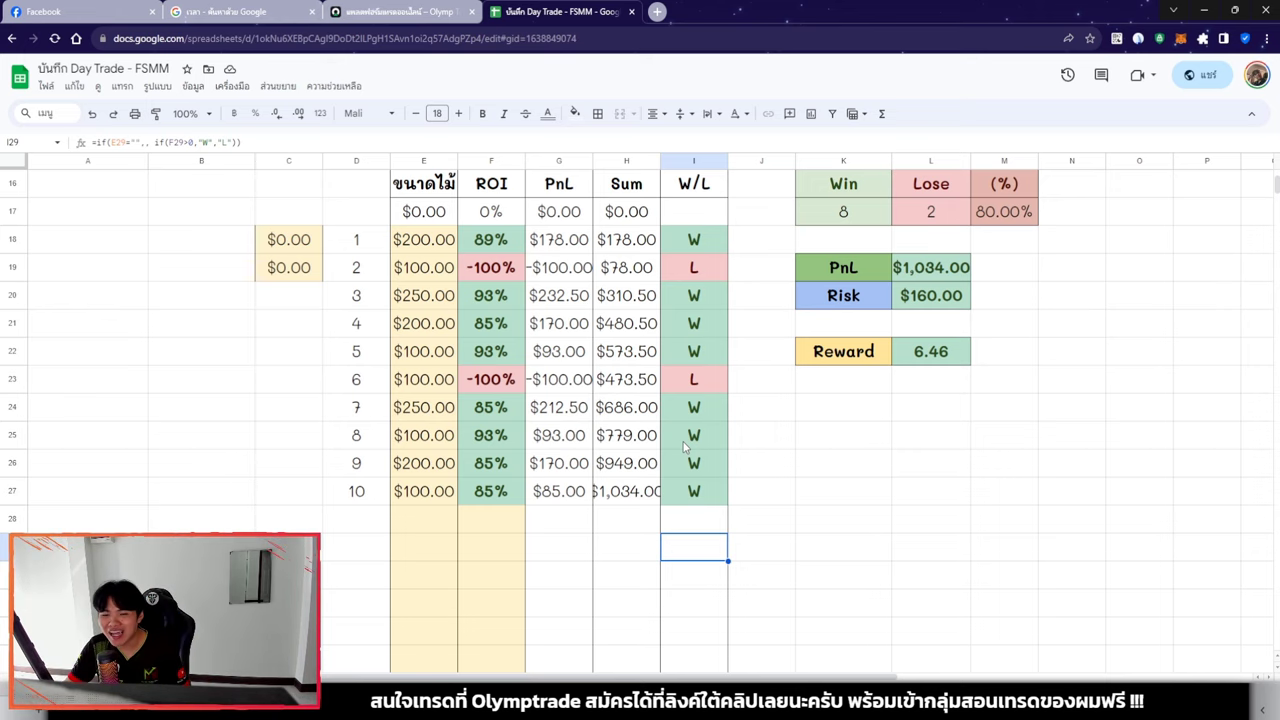
Check the win count, lose count, win percentage and total PnL for the ten trades
left_click(853, 218)
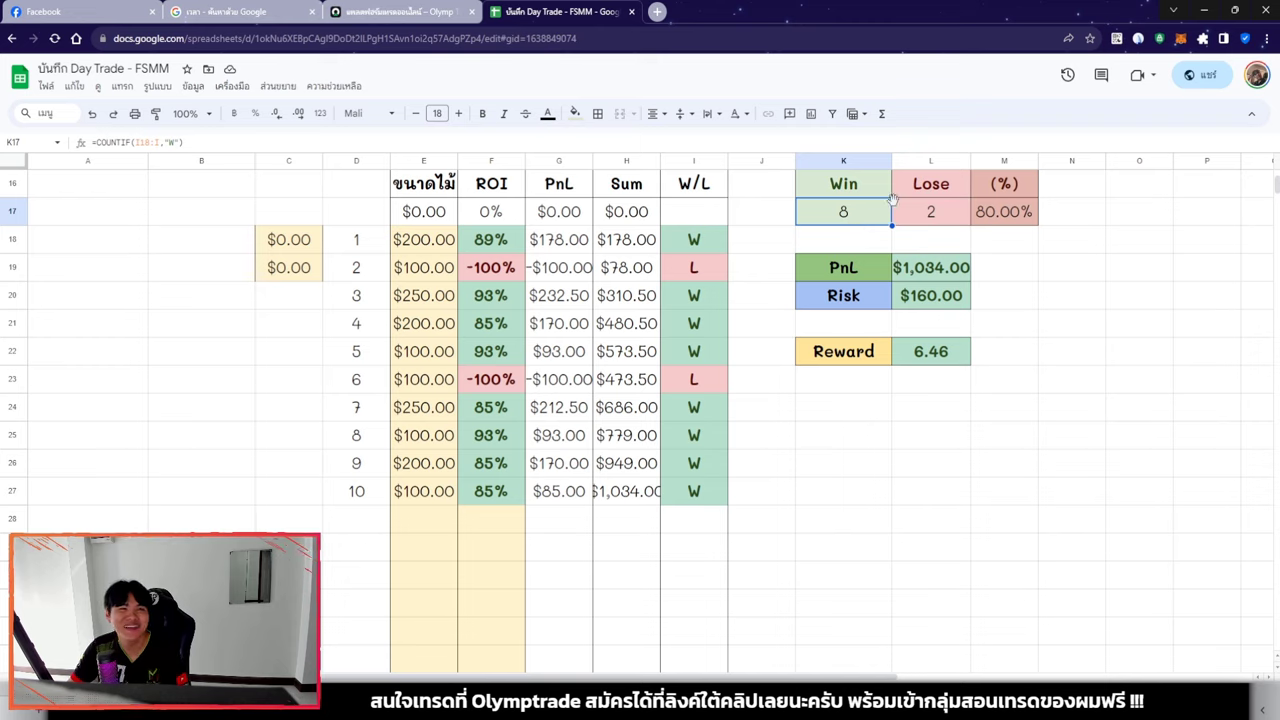
left_click(935, 226)
left_click(994, 222)
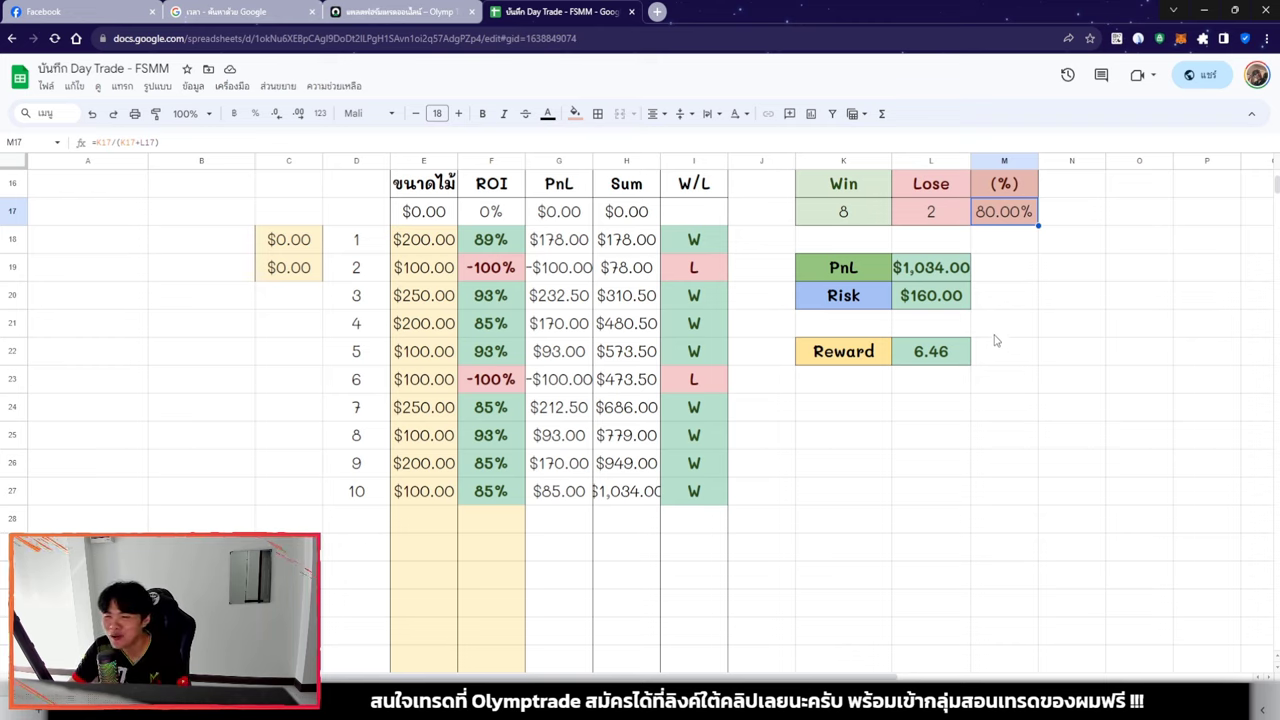
left_click(915, 276)
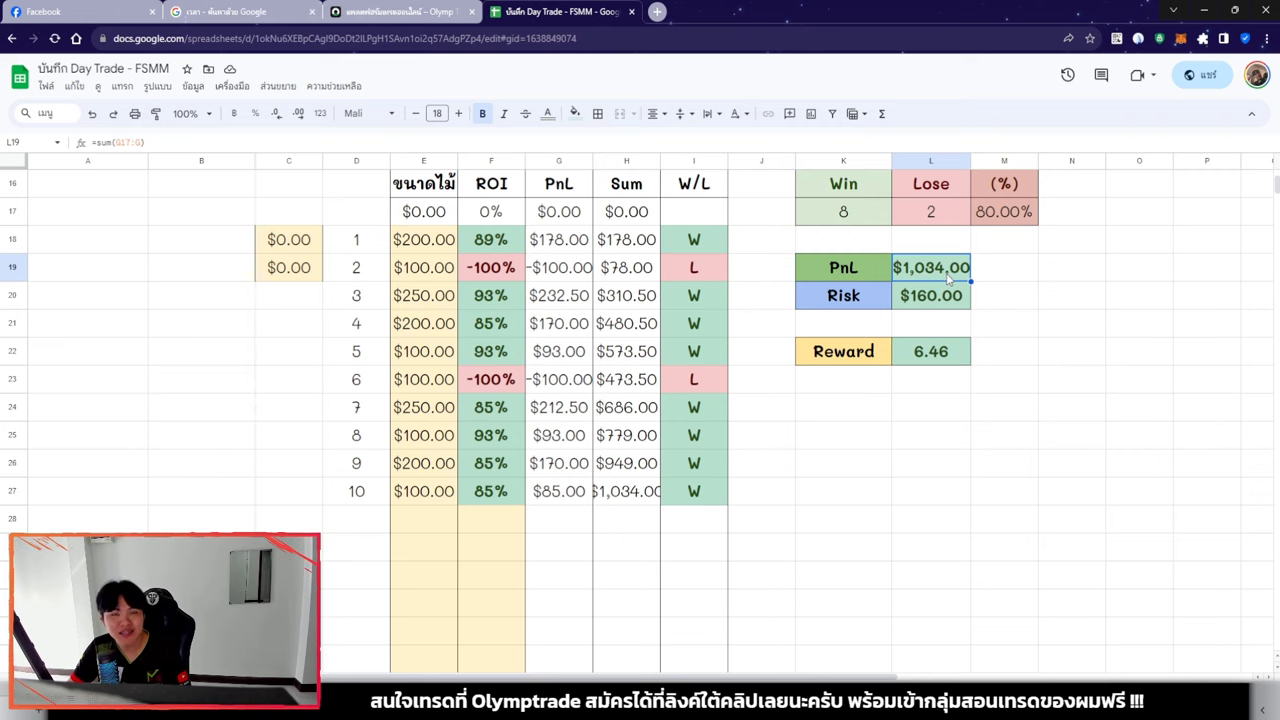
In the overall Profit And Loss log on the other sheet, enter 1034 as the result of trade 12
key("ctrl+shift+Page_Down")
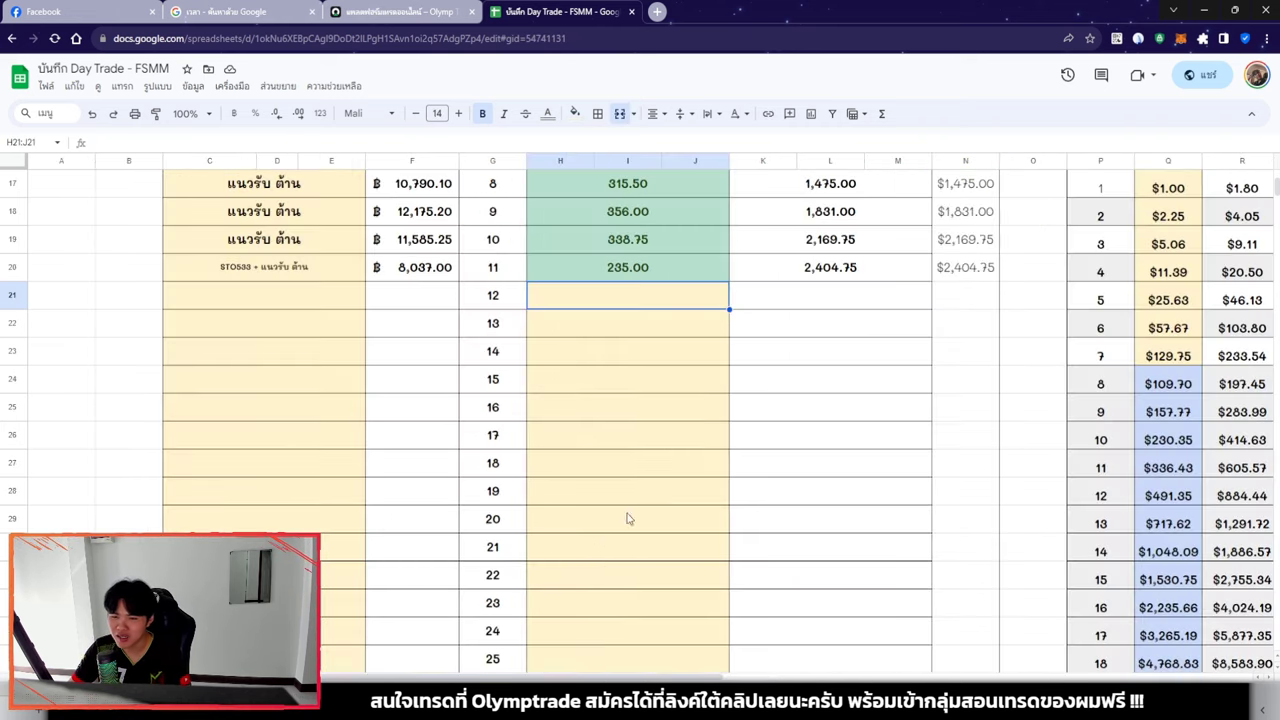
type("10")
key("BackSpace")
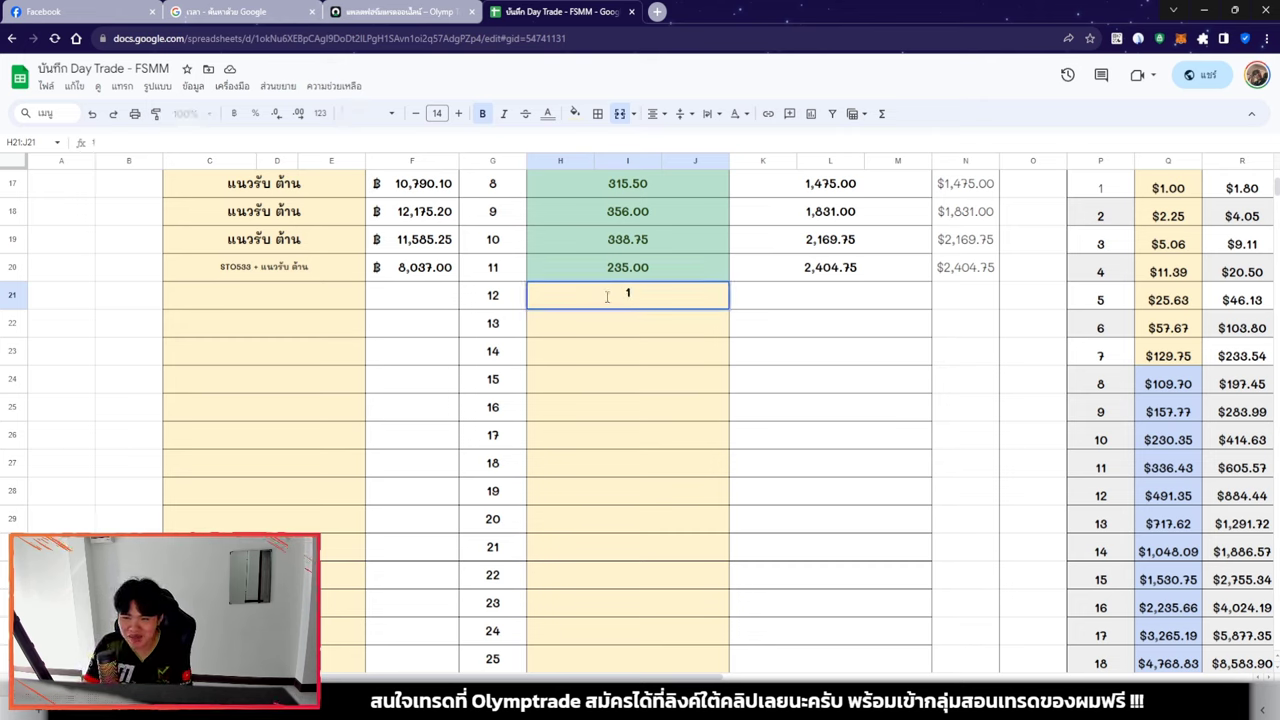
type("034")
key("Return")
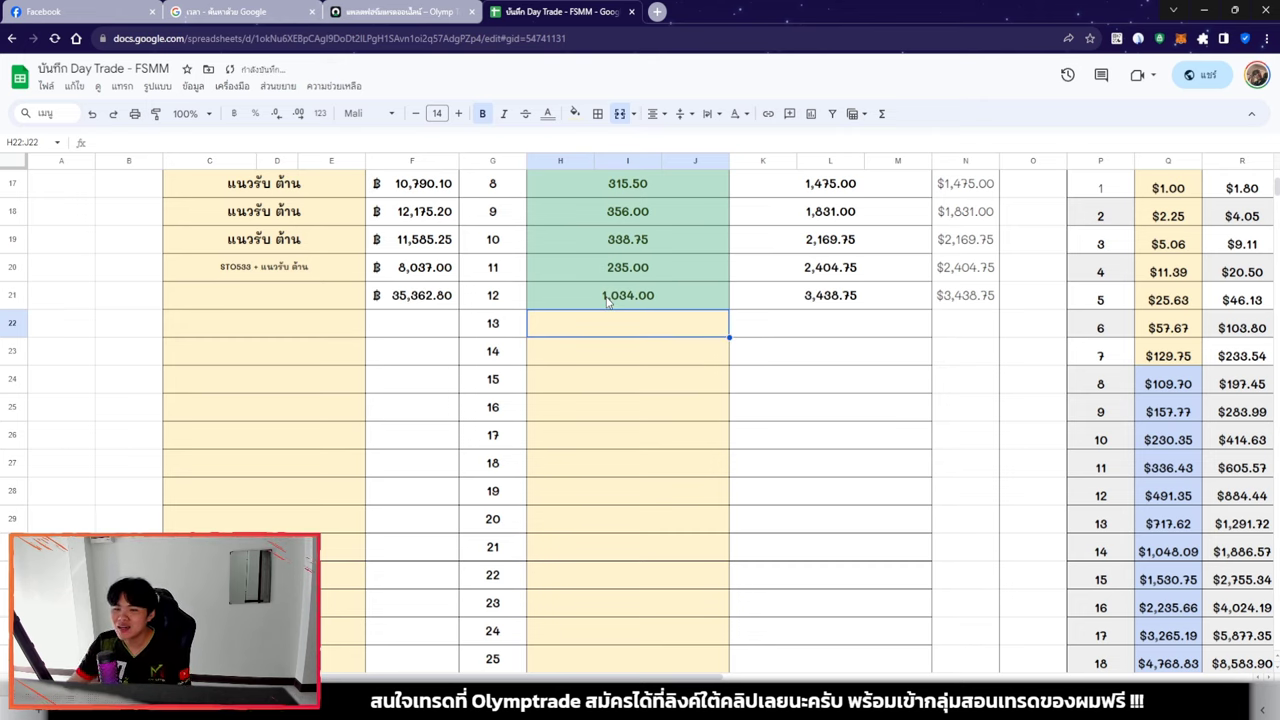
left_click(607, 303)
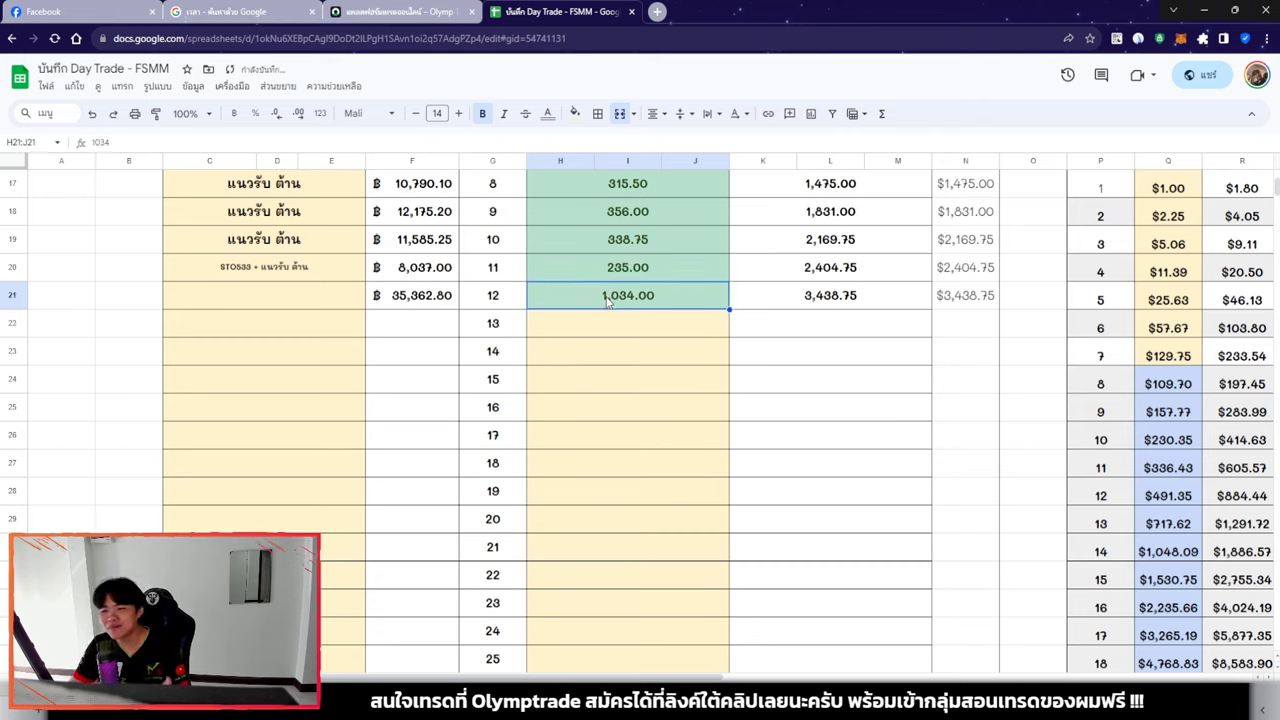
Copy the trade 11 note "STO533 + แนวรับ ต้าน" into the note cell of trade 12
left_click(300, 267)
key("ctrl+c")
left_click(300, 295)
key("ctrl+v")
left_click(282, 357)
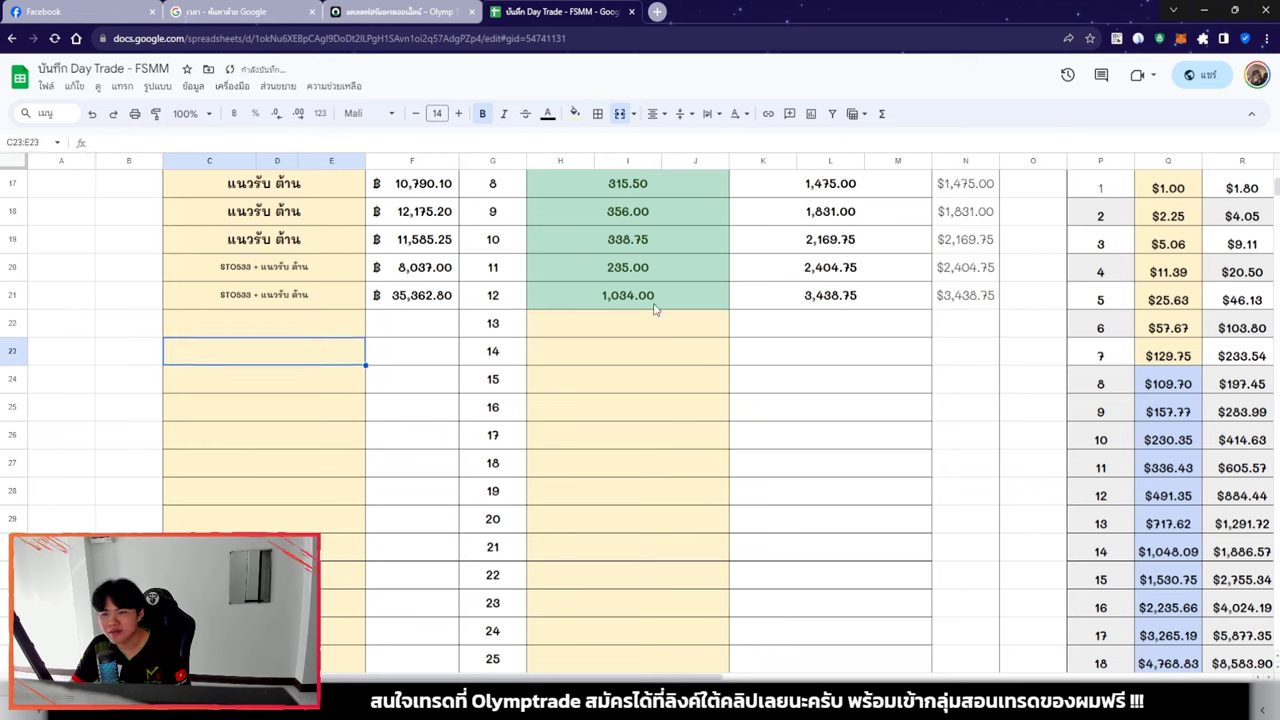
Review trade 12's profit and its THB equivalent, and compare the All PnL totals of trades 11 and 12
left_click(648, 302)
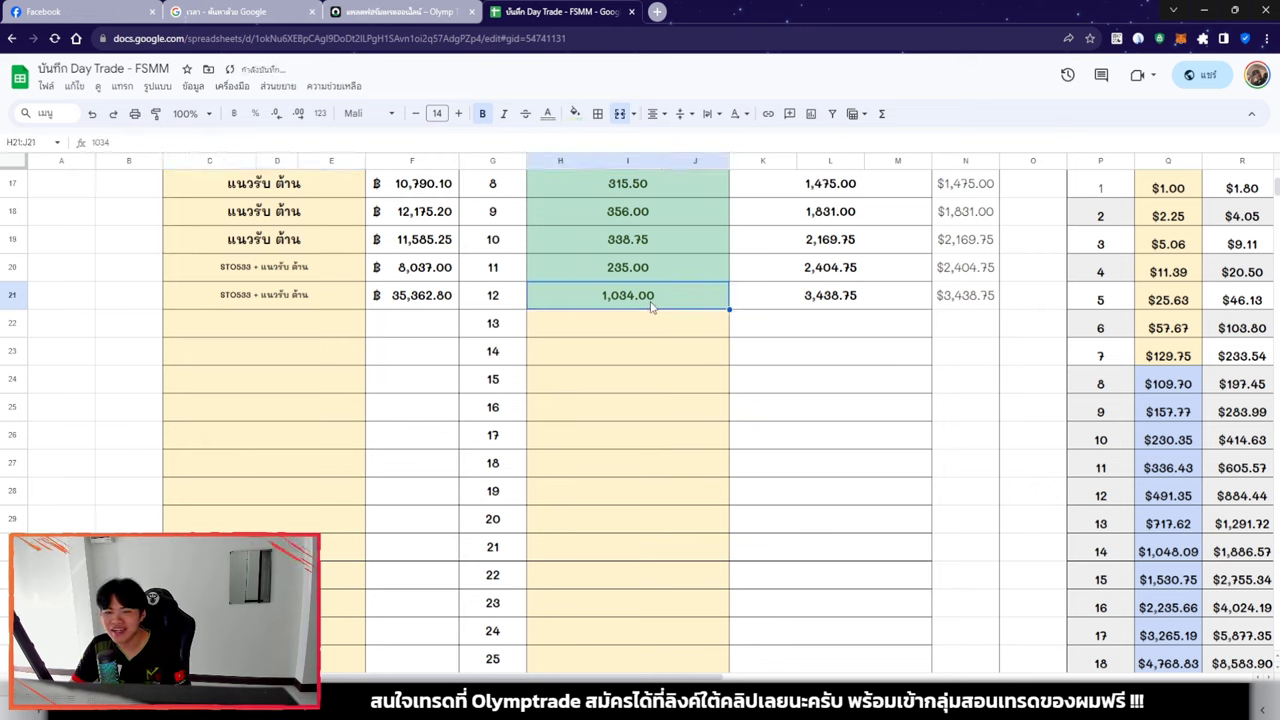
left_click(426, 297)
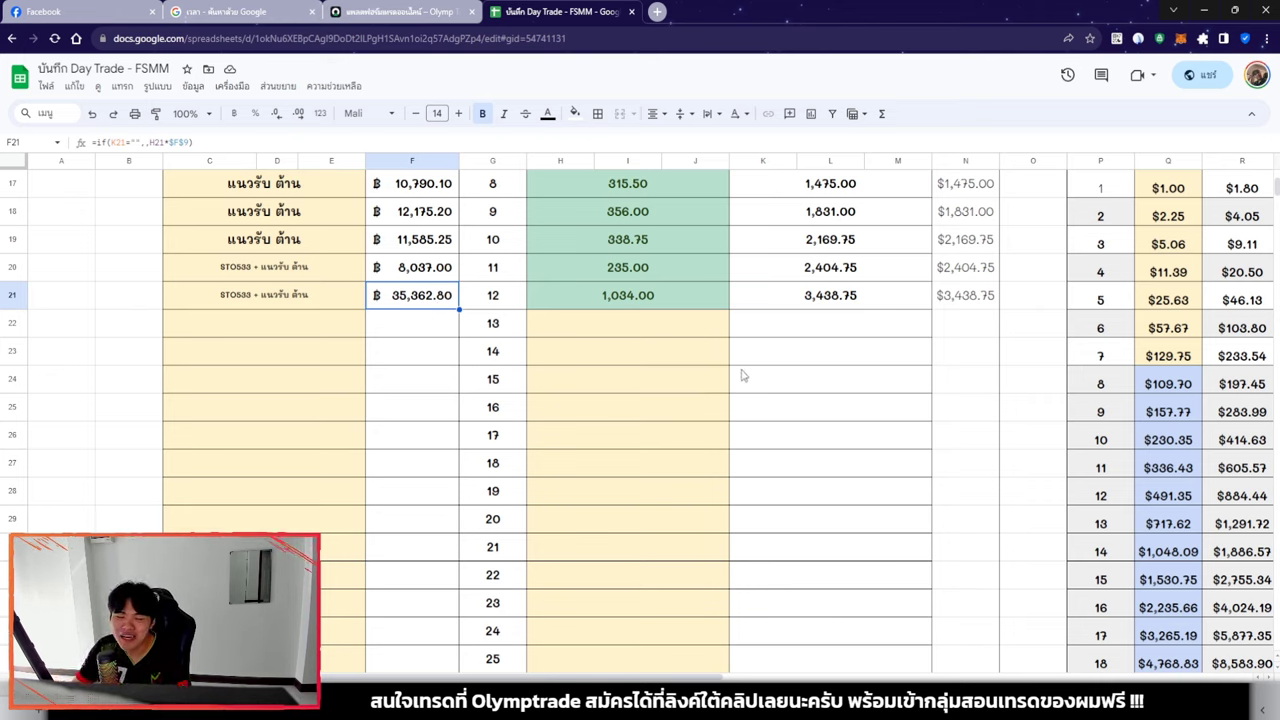
left_click(690, 348)
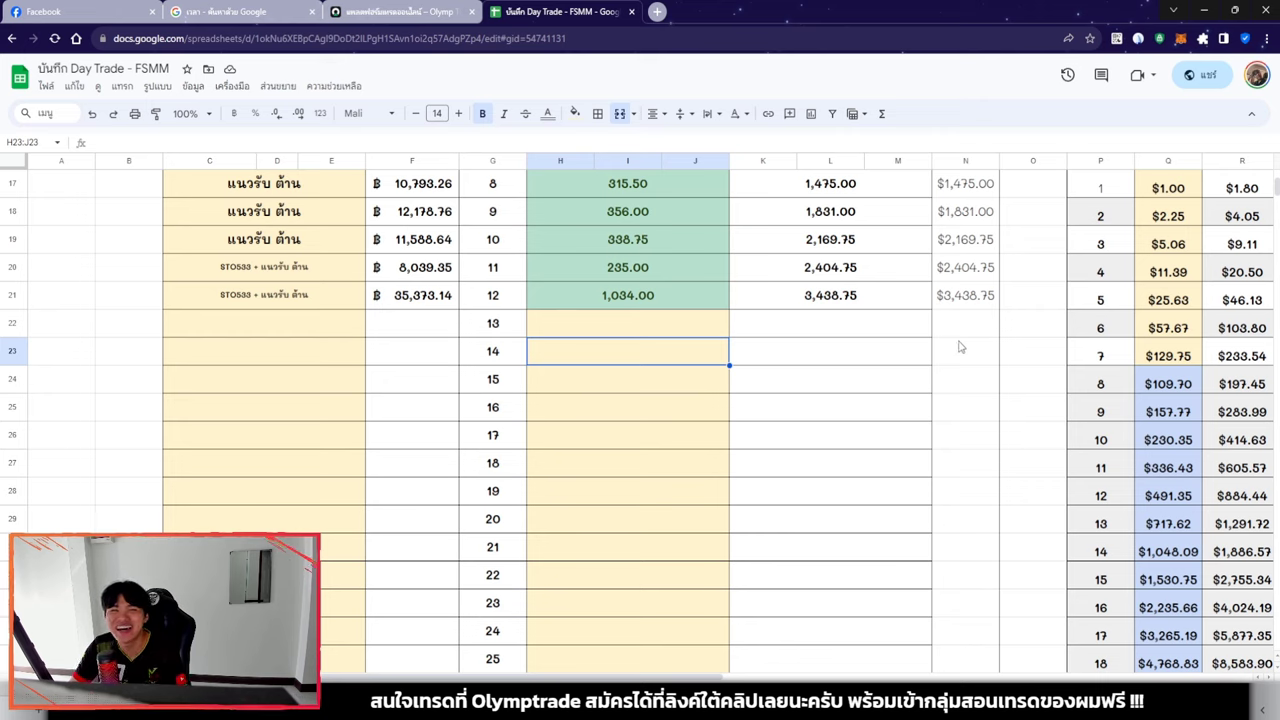
key("Up")
key("Up")
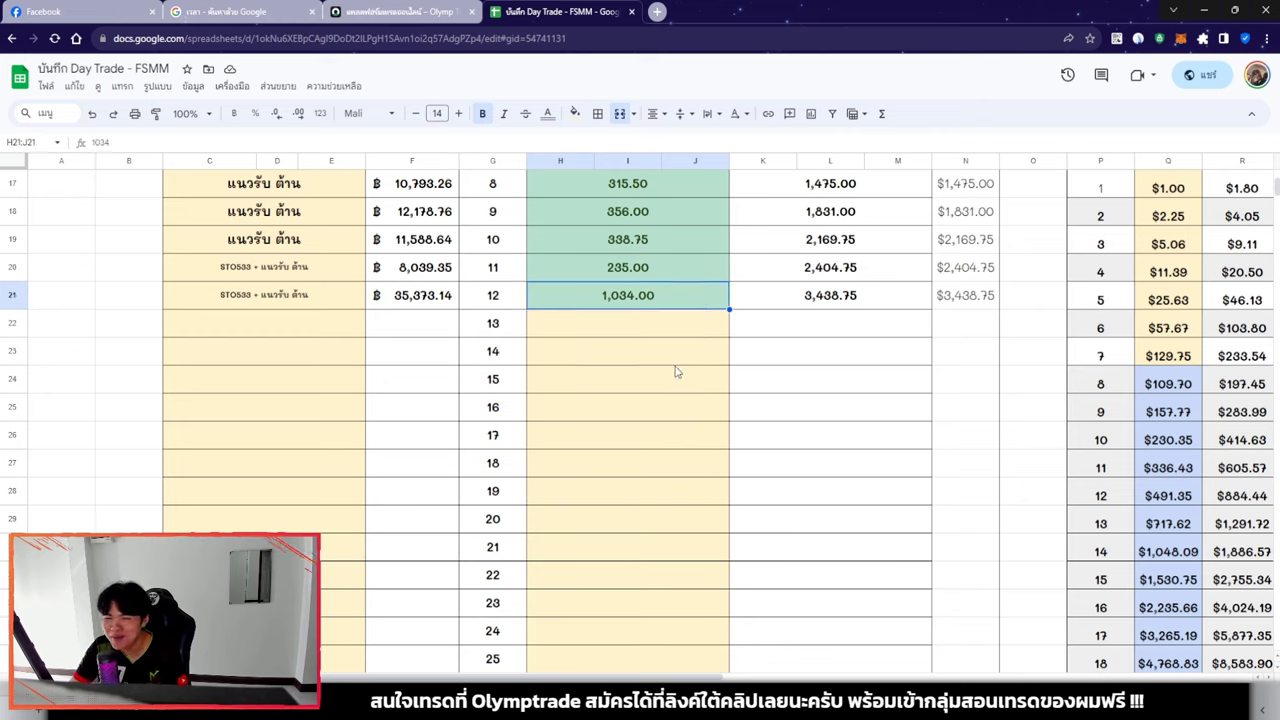
left_click(831, 277)
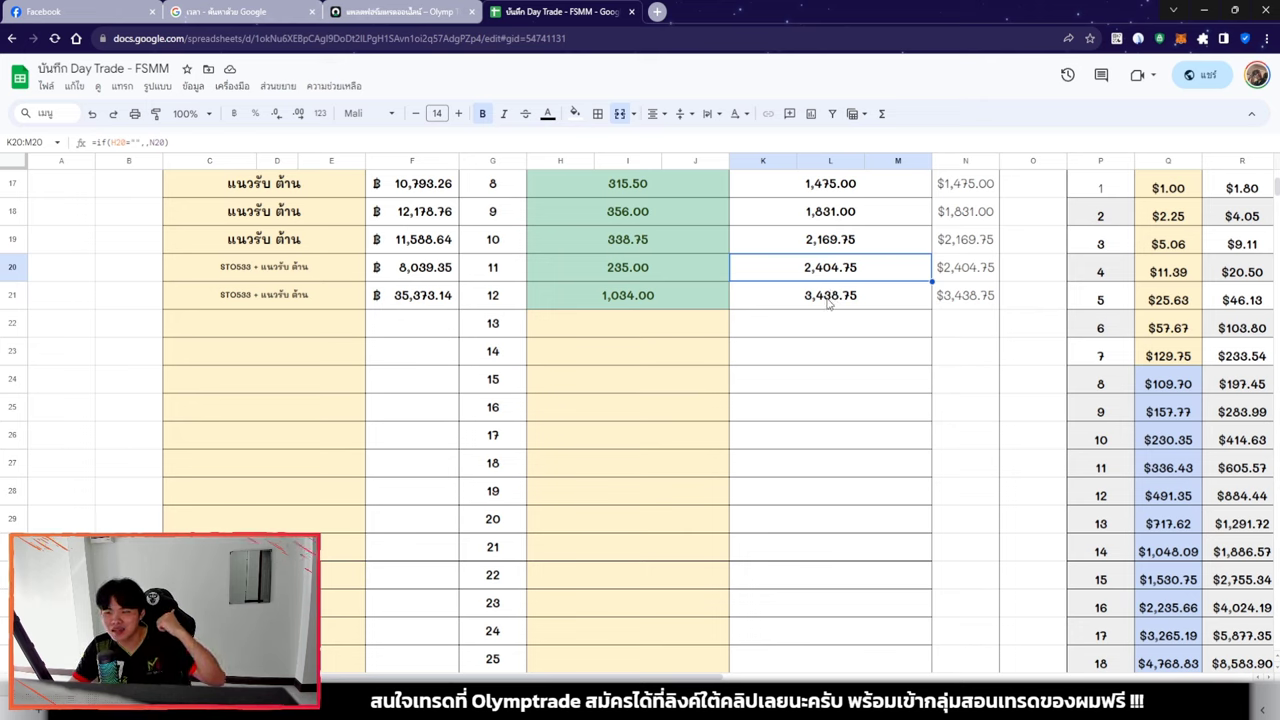
left_click(827, 296)
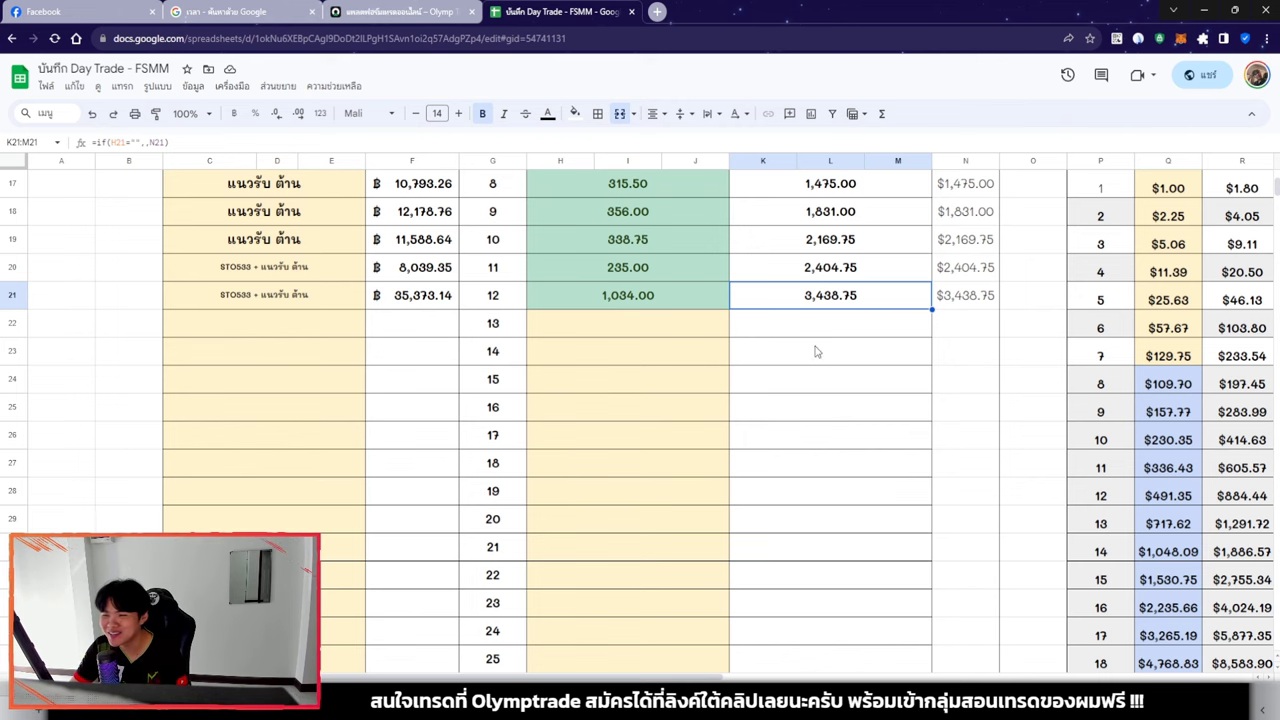
Examine the profit target and the two cumulative PnL growth charts on the overall log sheet
scroll(890, 405, "up", 5)
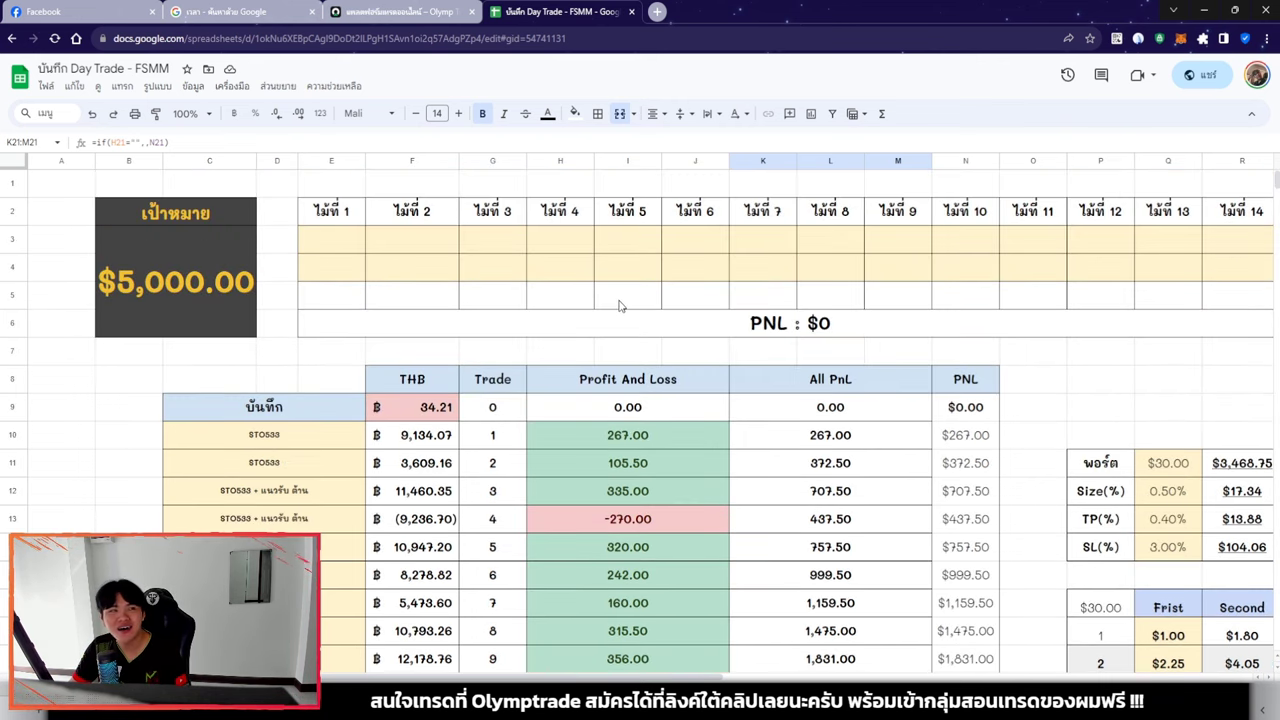
scroll(574, 295, "right", 10)
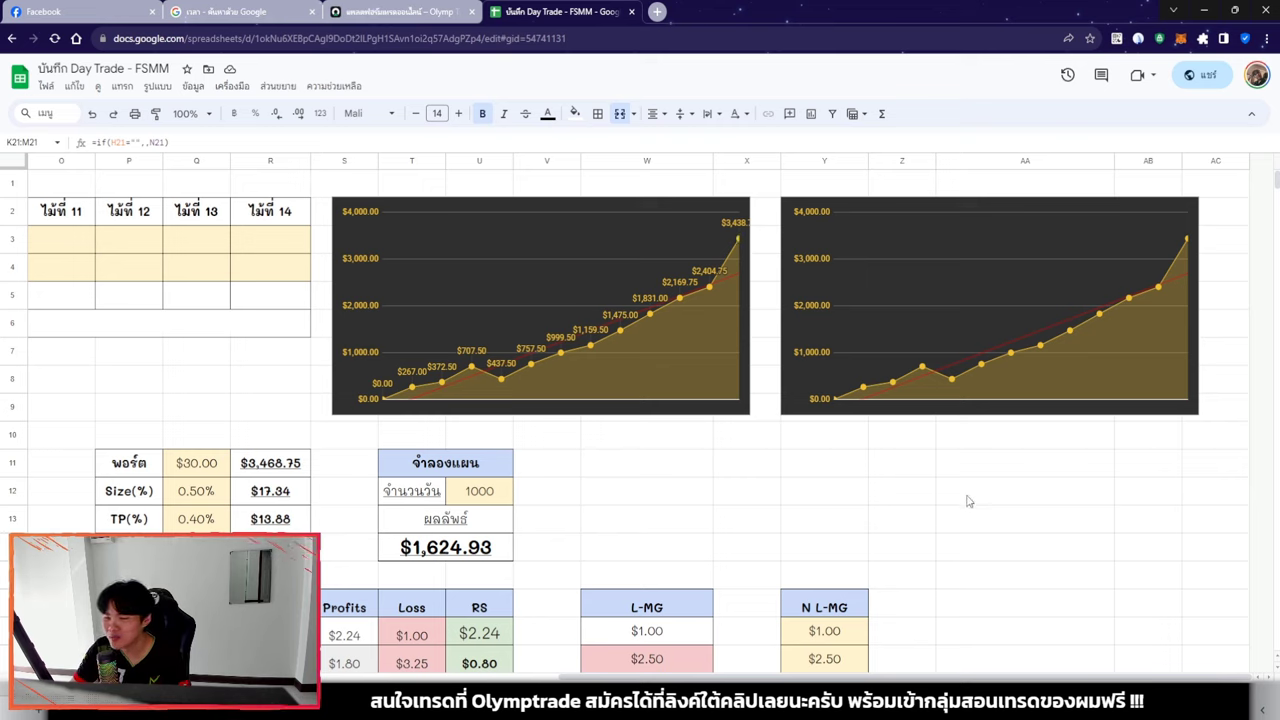
left_click(912, 494)
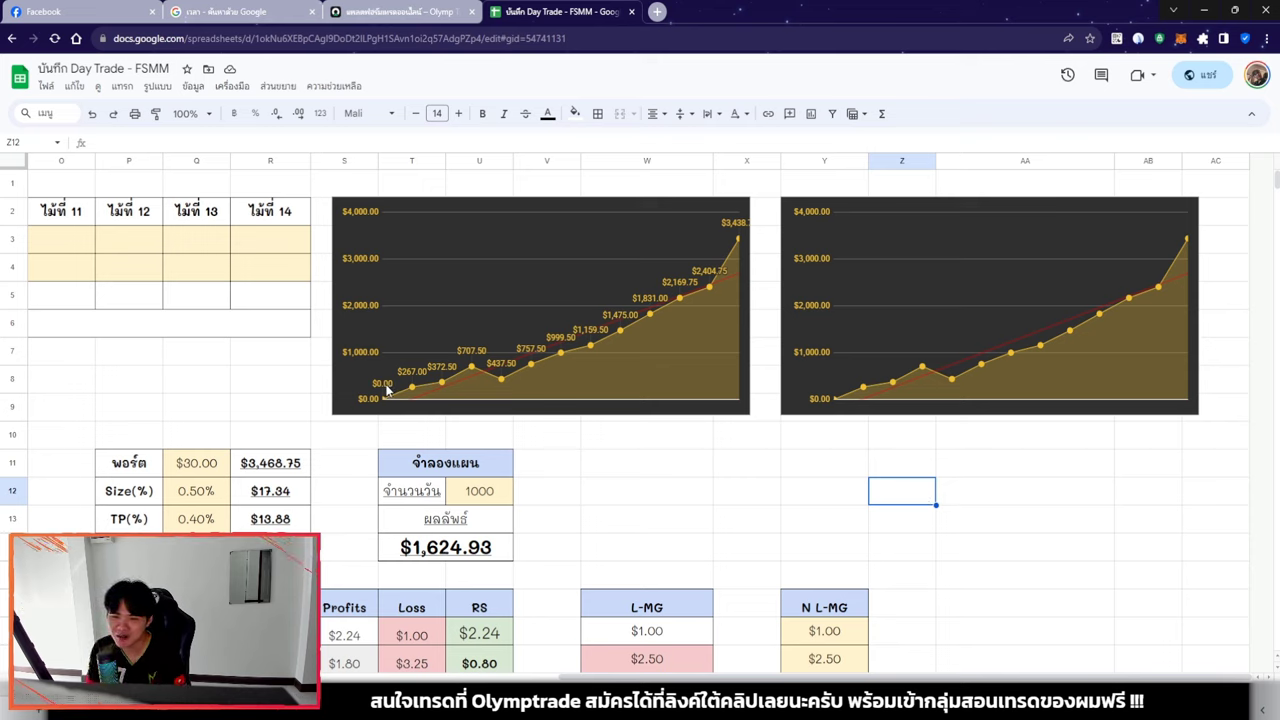
left_click(764, 440)
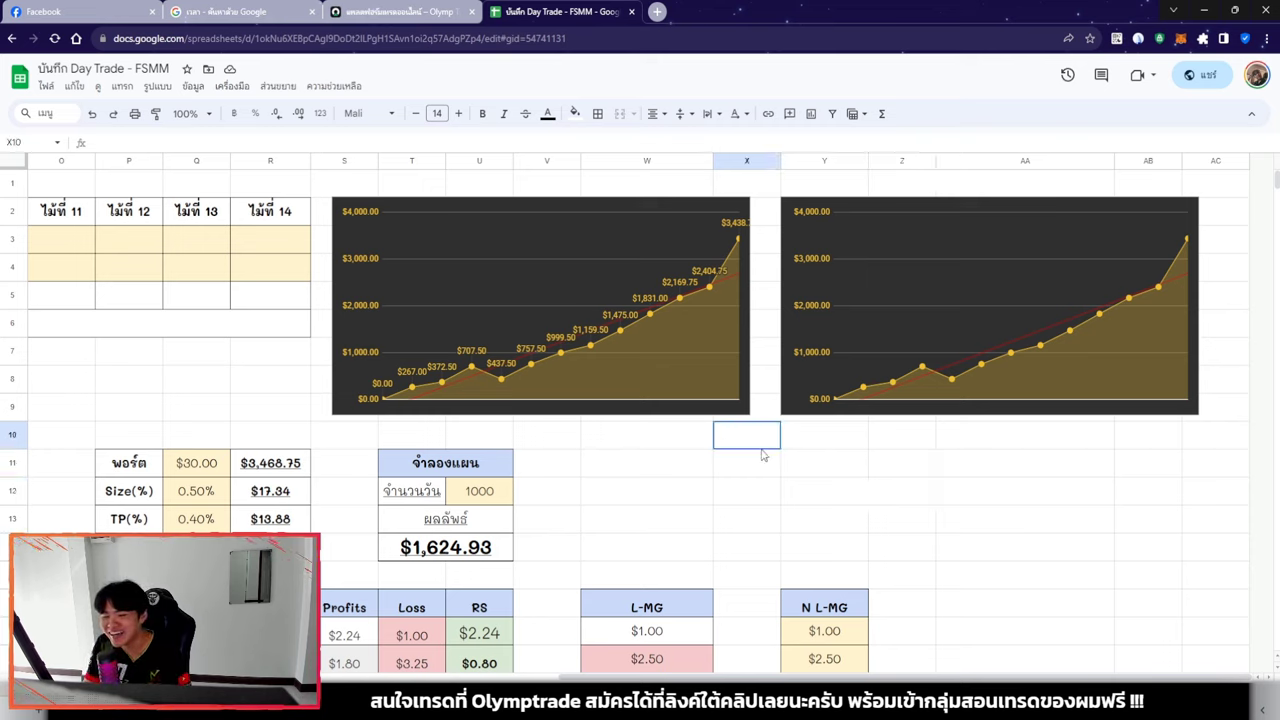
left_click(762, 470)
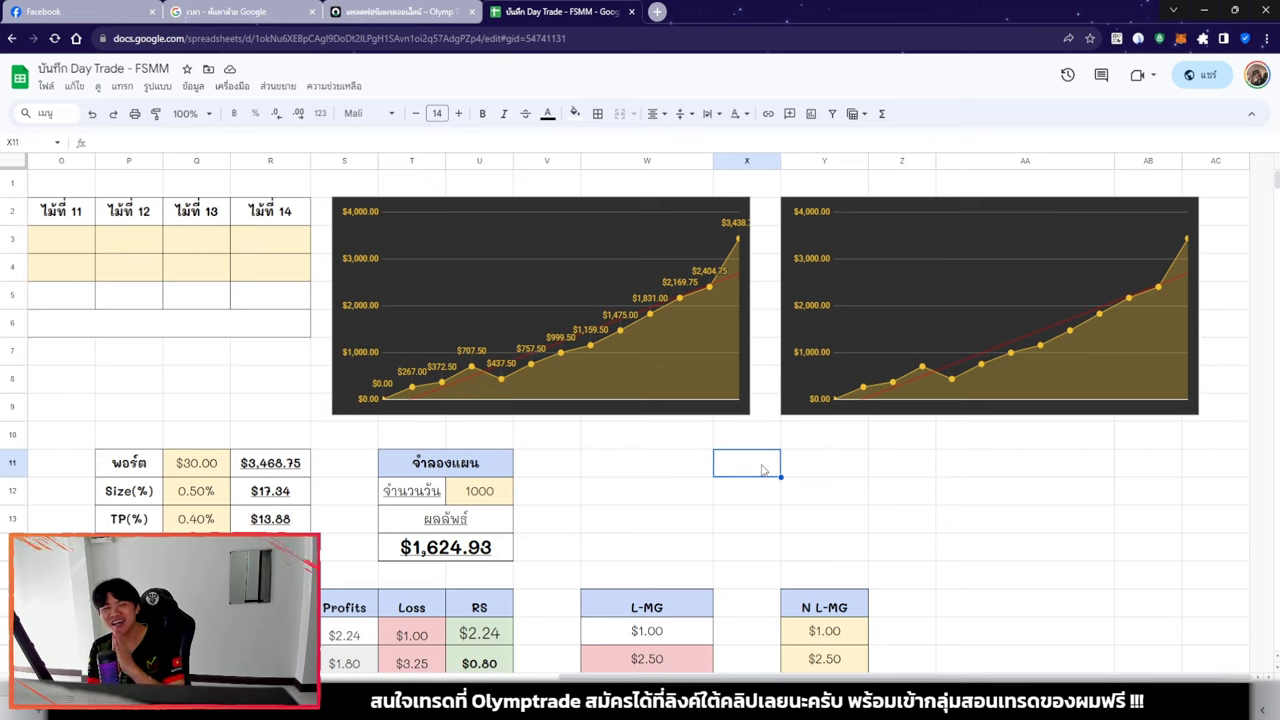